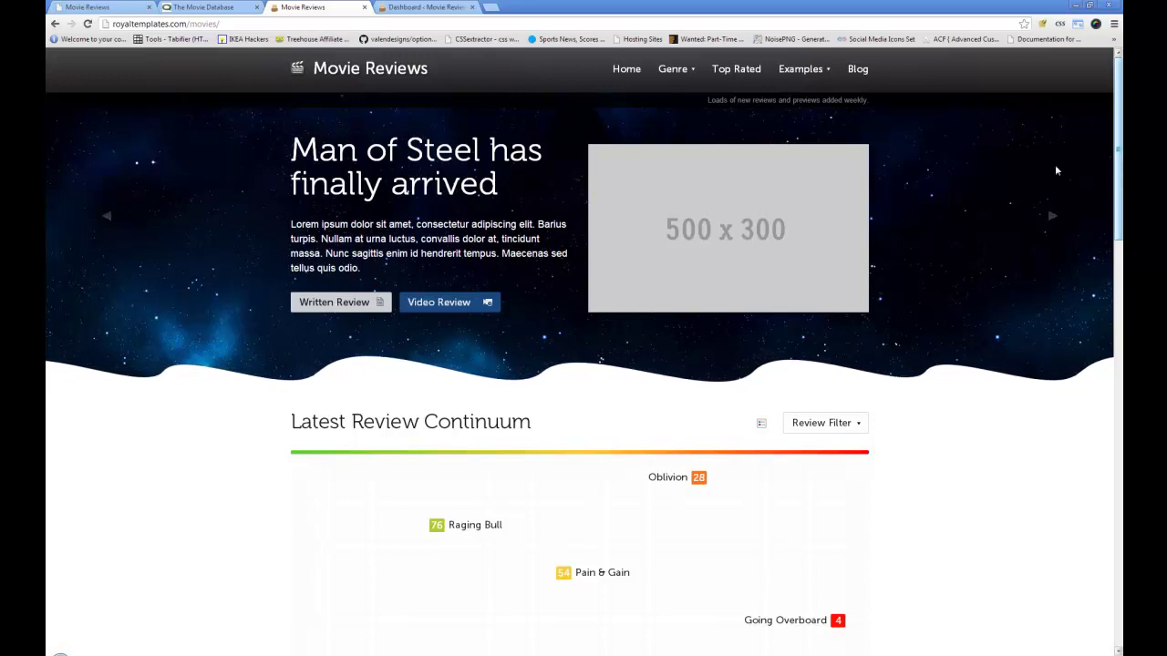
- Look over the Movie Reviews demo homepage and its Top Rated list, and return to the homepage
{"action": "scroll", "coordinate": [648, 192], "scroll_direction": "down", "scroll_amount": 8}
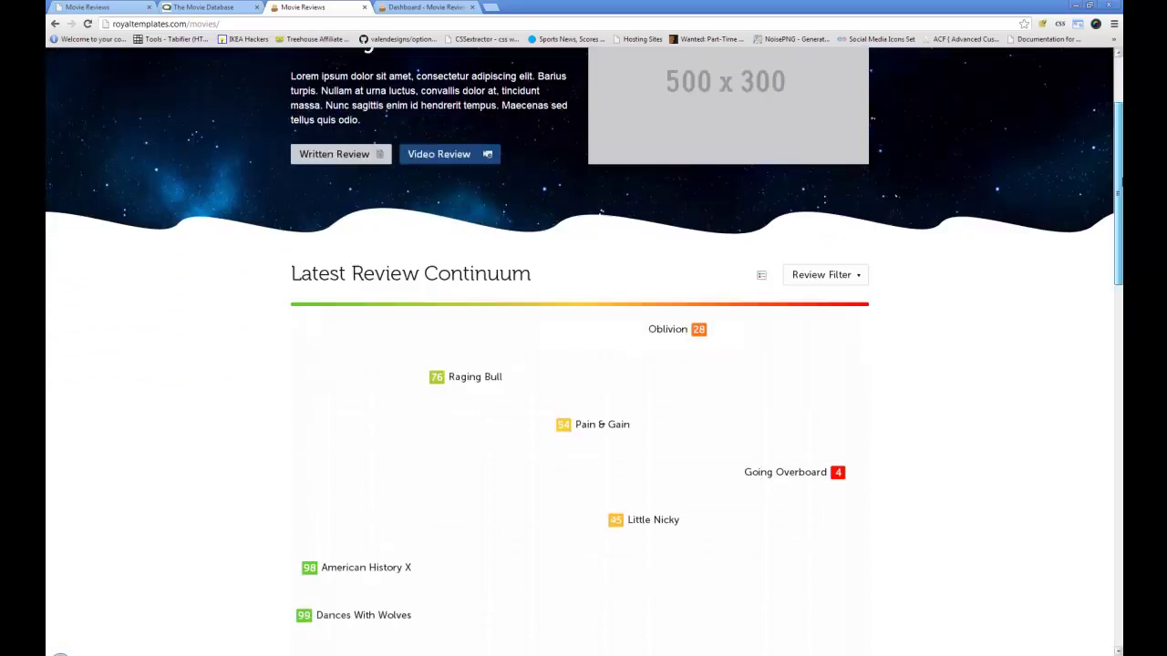
{"action": "left_click_drag", "start_coordinate": [1120, 322], "coordinate": [1120, 281]}
{"action": "scroll", "coordinate": [1121, 281], "scroll_direction": "up", "scroll_amount": 7}
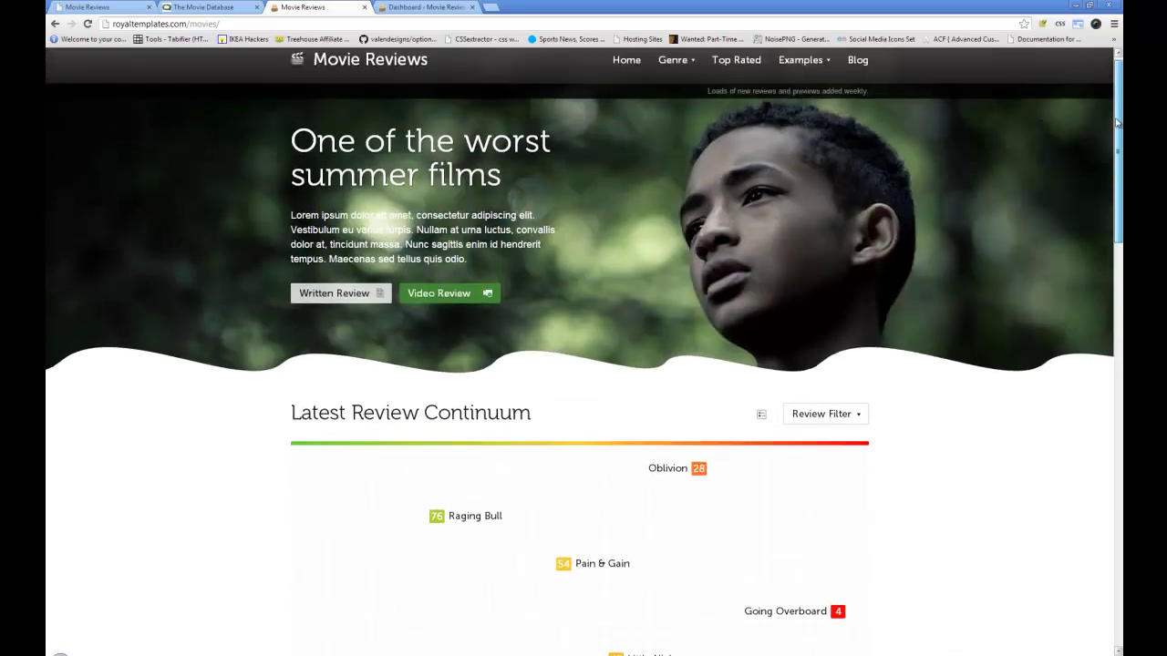
{"action": "left_click", "coordinate": [690, 73]}
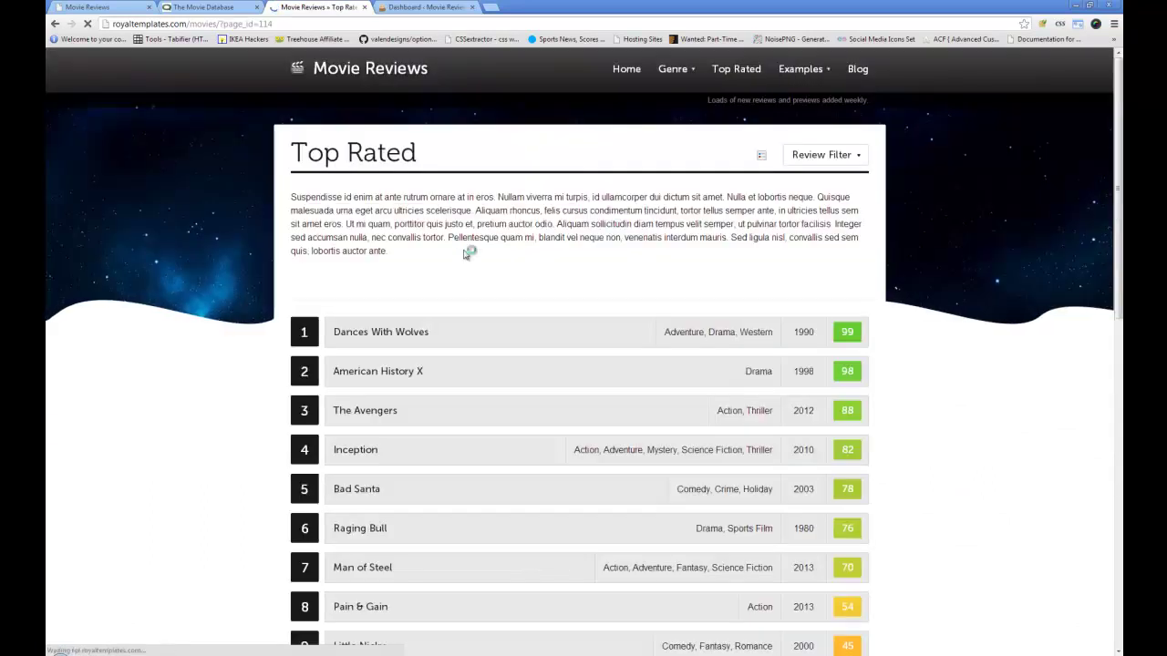
{"action": "scroll", "coordinate": [493, 264], "scroll_direction": "down", "scroll_amount": 3}
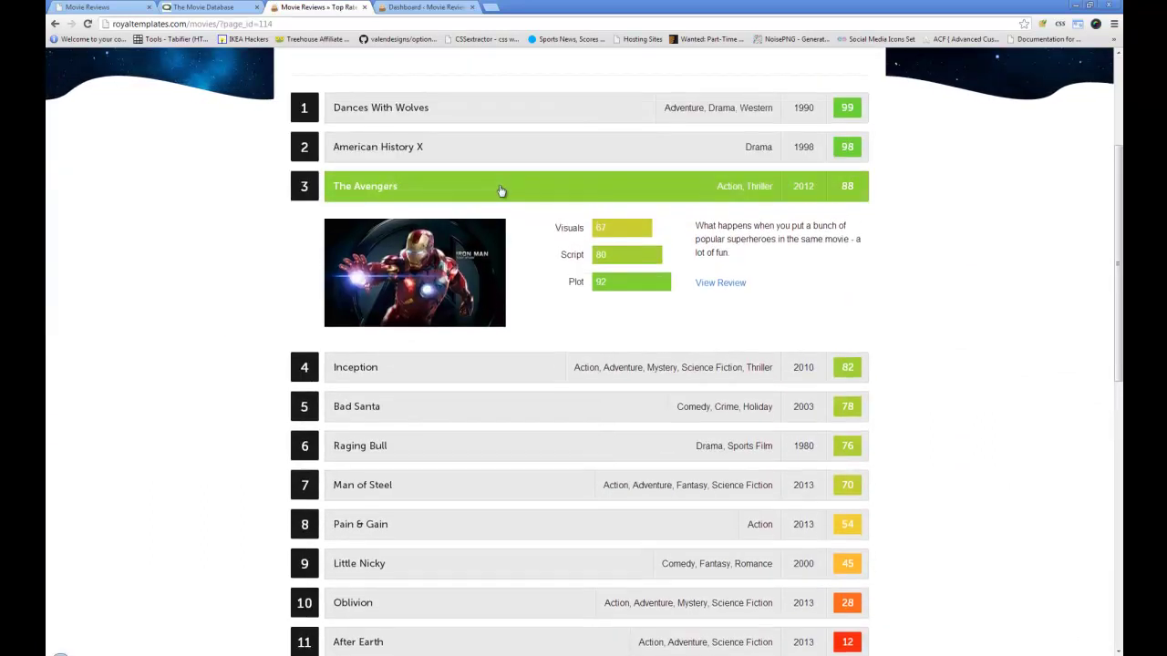
{"action": "scroll", "coordinate": [450, 195], "scroll_direction": "up", "scroll_amount": 3}
{"action": "left_click", "coordinate": [365, 69]}
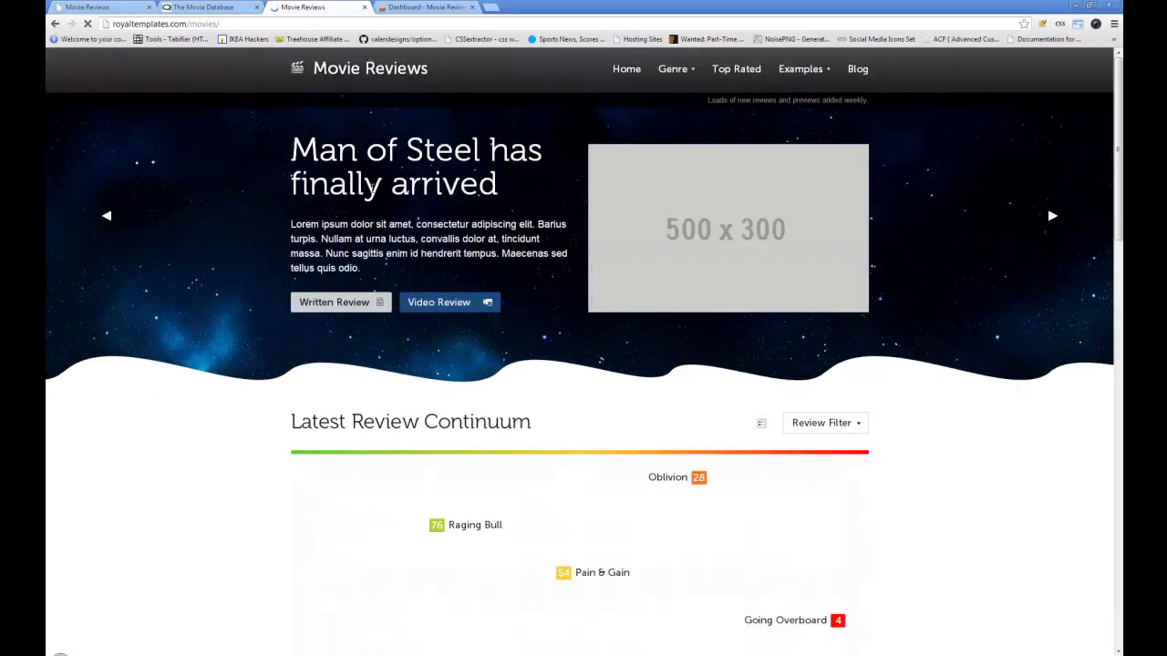
- Open the Movie Reviews WordPress documentation and examine its title heading
{"action": "left_click", "coordinate": [126, 8]}
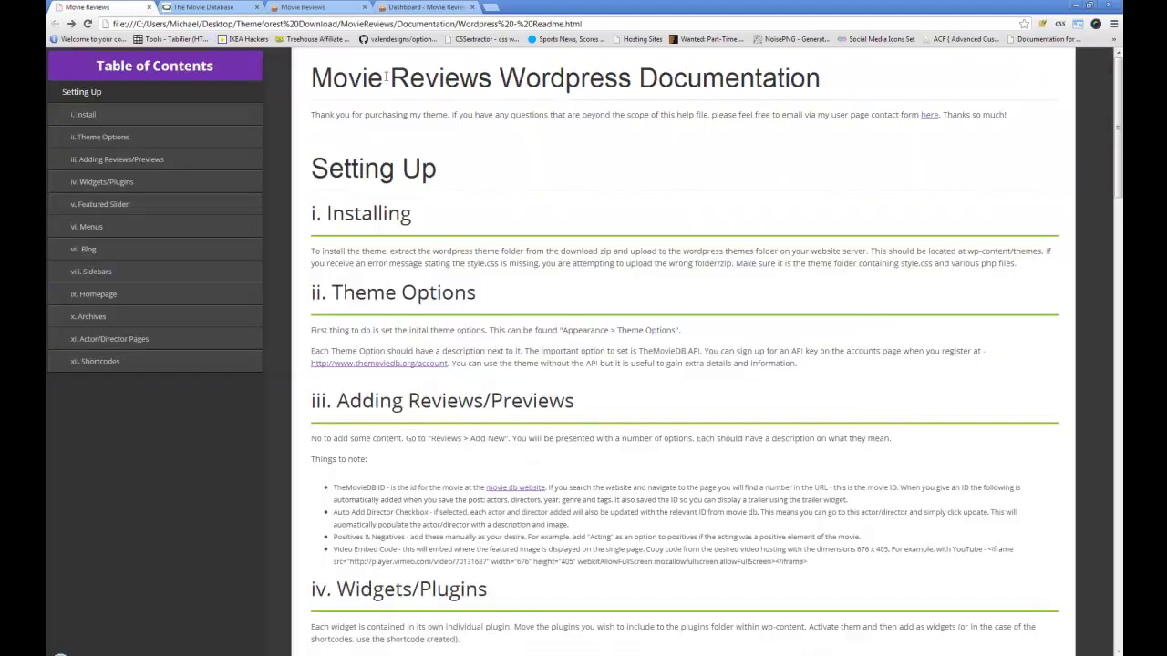
{"action": "left_click_drag", "start_coordinate": [326, 80], "coordinate": [821, 80]}
{"action": "left_click", "coordinate": [821, 80]}
- Switch to File Explorer, inspect the plugins folder of the MovieReviews download, and return to its parent folder
{"action": "key", "text": "alt+Tab"}
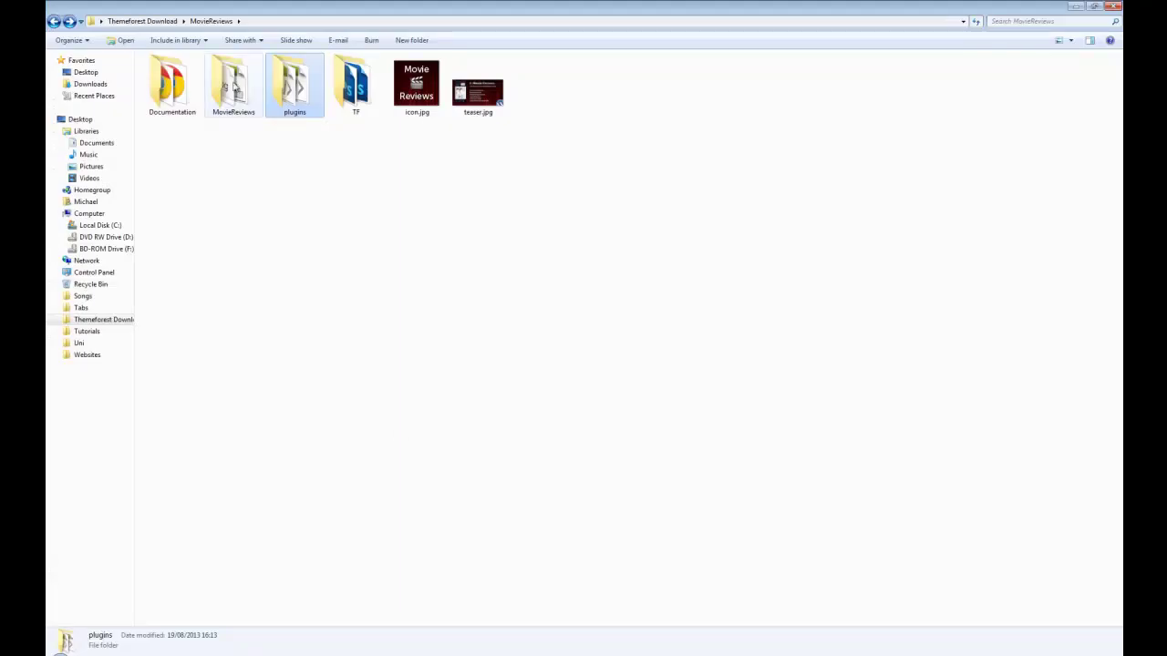
{"action": "left_click", "coordinate": [235, 86]}
{"action": "double_click", "coordinate": [294, 87]}
{"action": "left_click_drag", "start_coordinate": [228, 362], "coordinate": [273, 368]}
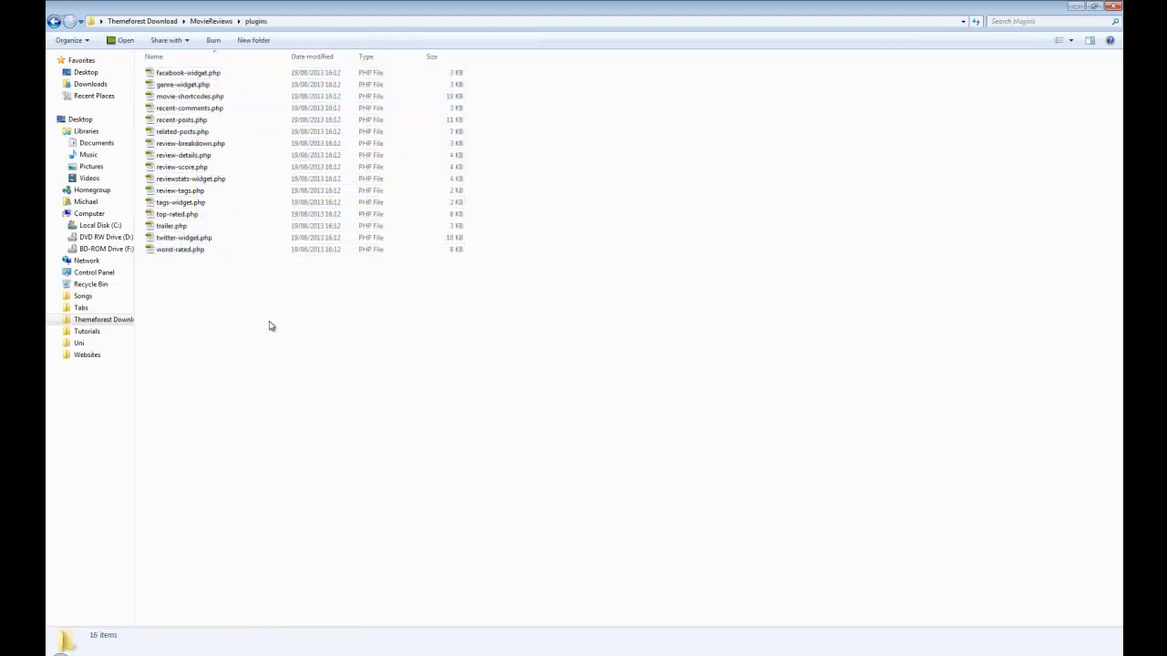
{"action": "left_click", "coordinate": [210, 20]}
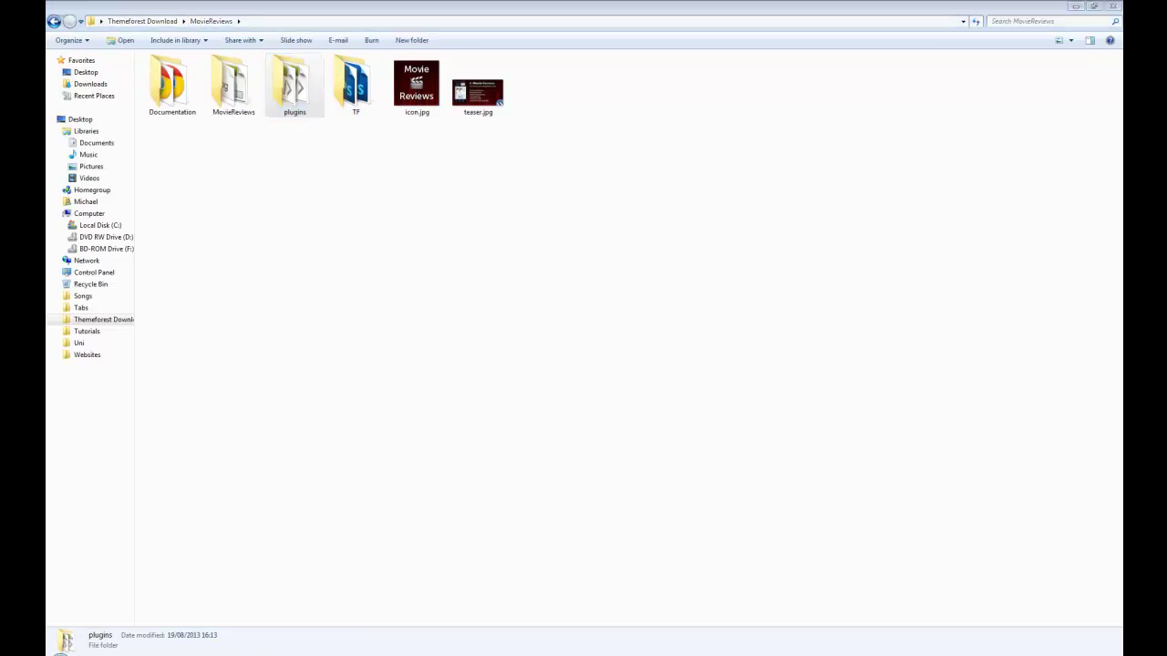
- Switch back to Chrome and look at The Movie Database, the demo homepage and the WordPress dashboard
{"action": "key", "text": "alt+Tab"}
{"action": "left_click", "coordinate": [228, 7]}
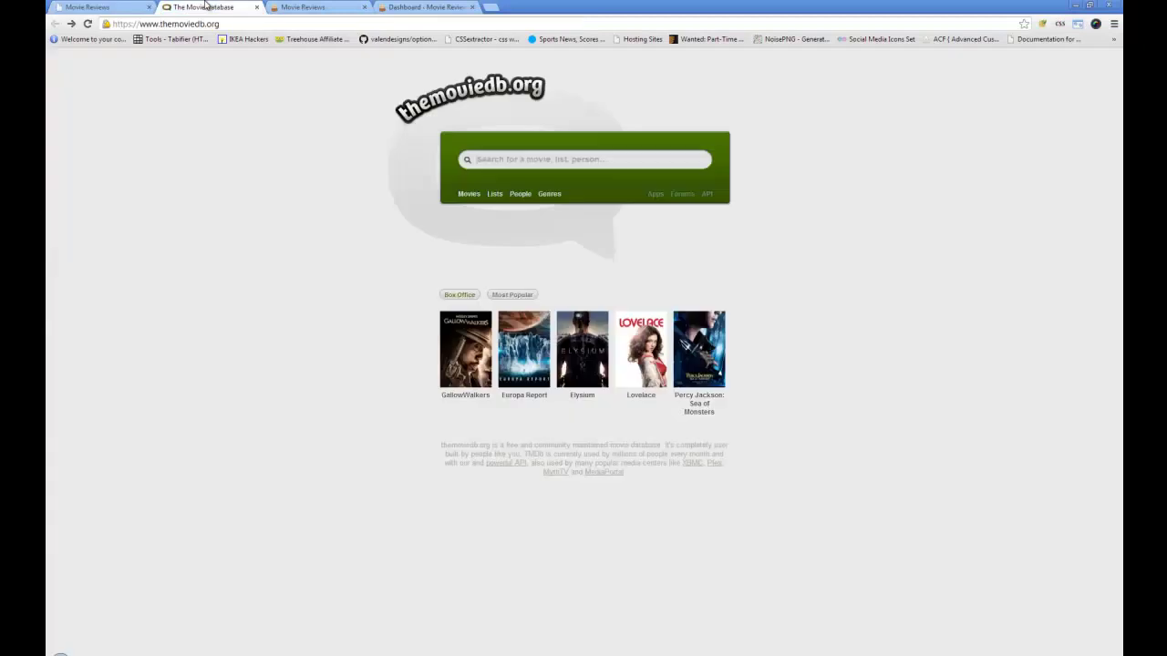
{"action": "left_click", "coordinate": [310, 6]}
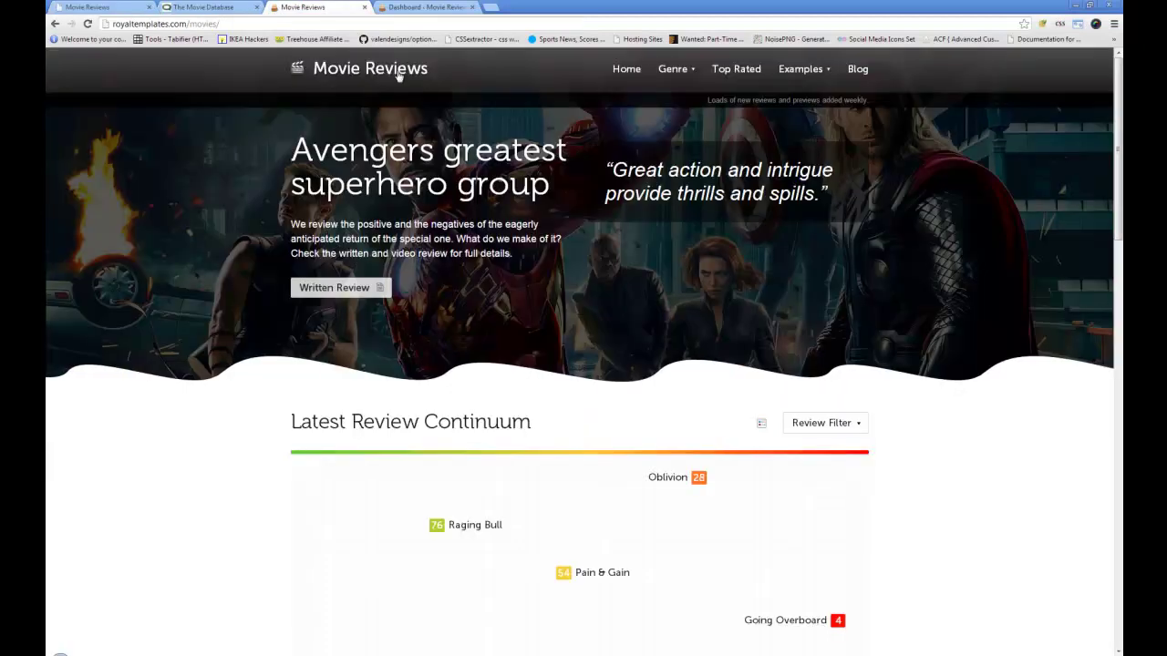
{"action": "left_click", "coordinate": [419, 7]}
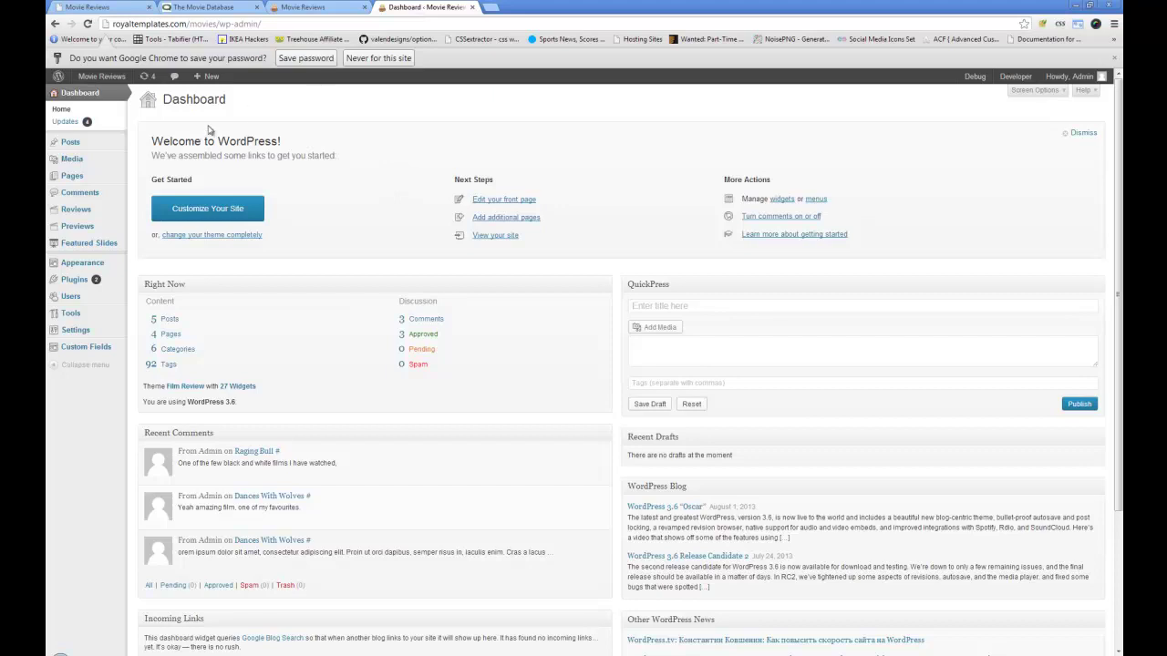
- Check the documentation's setup section, view The Movie Database's API overview page, and return to that site's homepage
{"action": "left_click", "coordinate": [95, 8]}
{"action": "scroll", "coordinate": [460, 258], "scroll_direction": "down", "scroll_amount": 1}
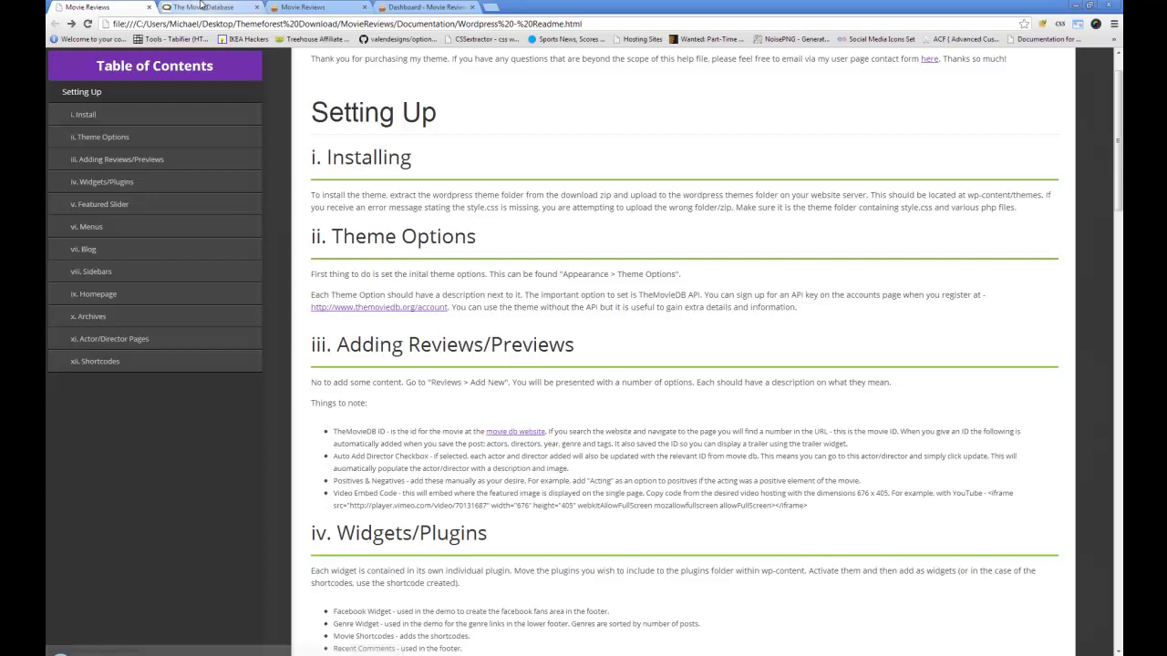
{"action": "left_click", "coordinate": [202, 8]}
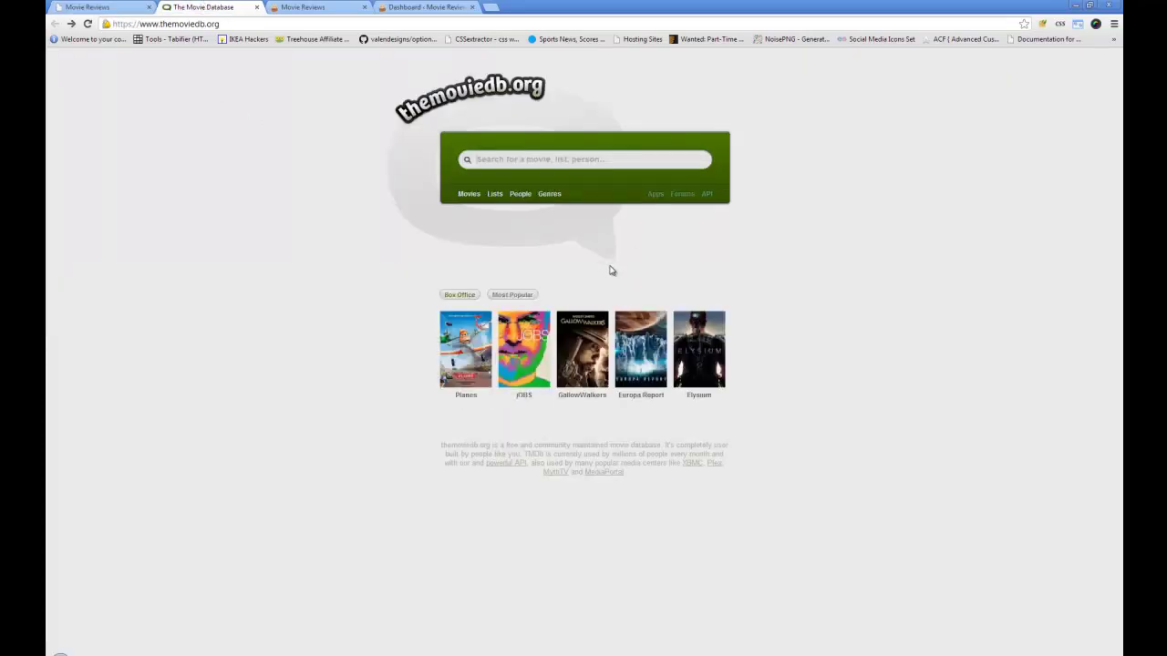
{"action": "left_click", "coordinate": [706, 196]}
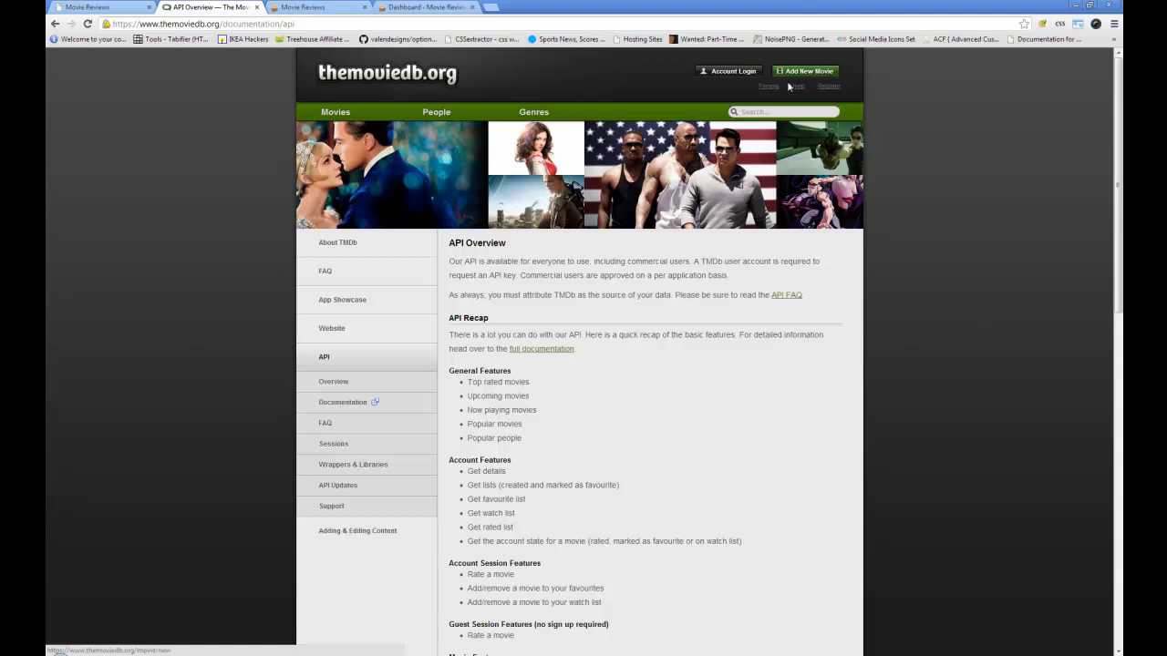
{"action": "left_click", "coordinate": [53, 26]}
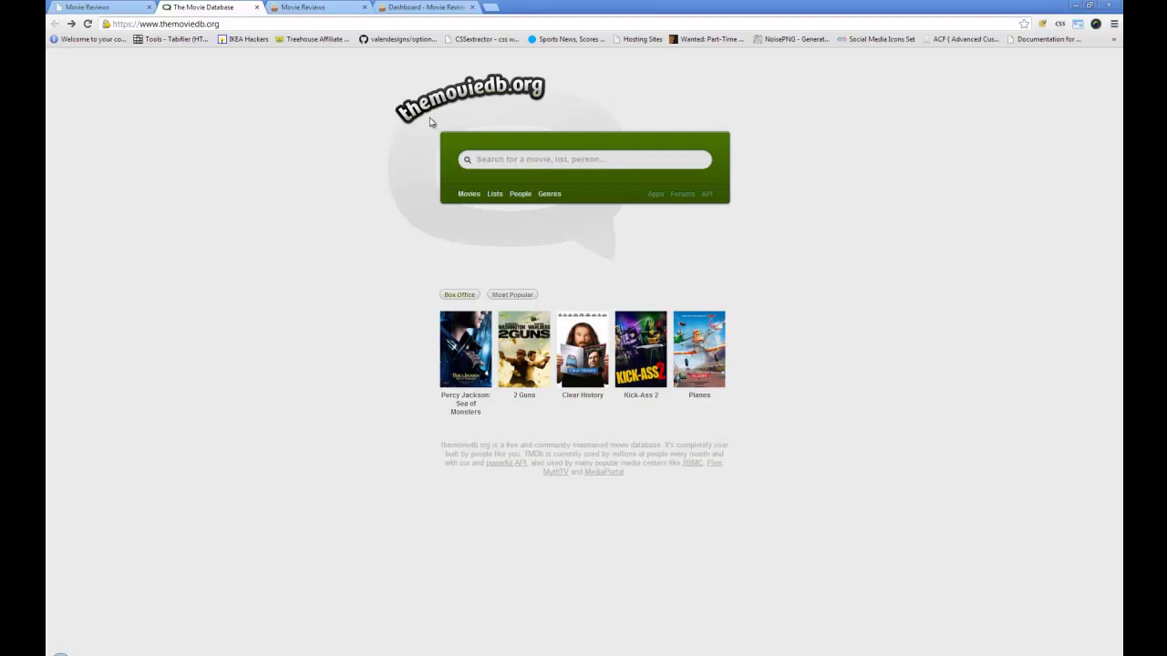
- Open the Theme Options page in the site's WordPress admin
{"action": "left_click", "coordinate": [315, 7]}
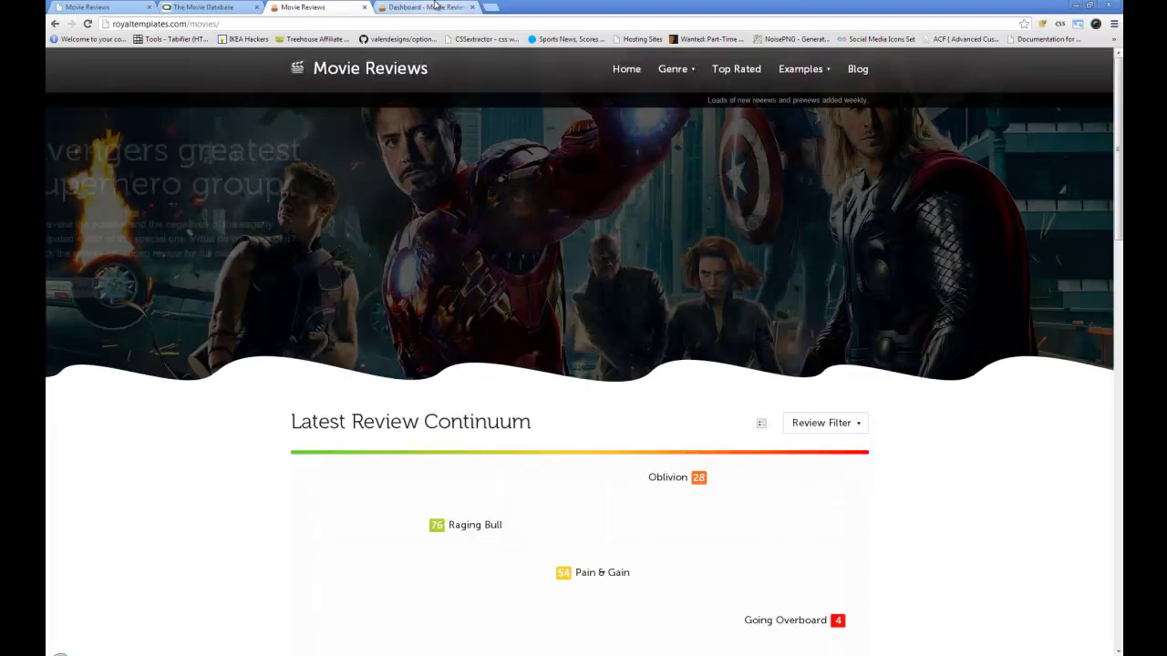
{"action": "left_click", "coordinate": [77, 7]}
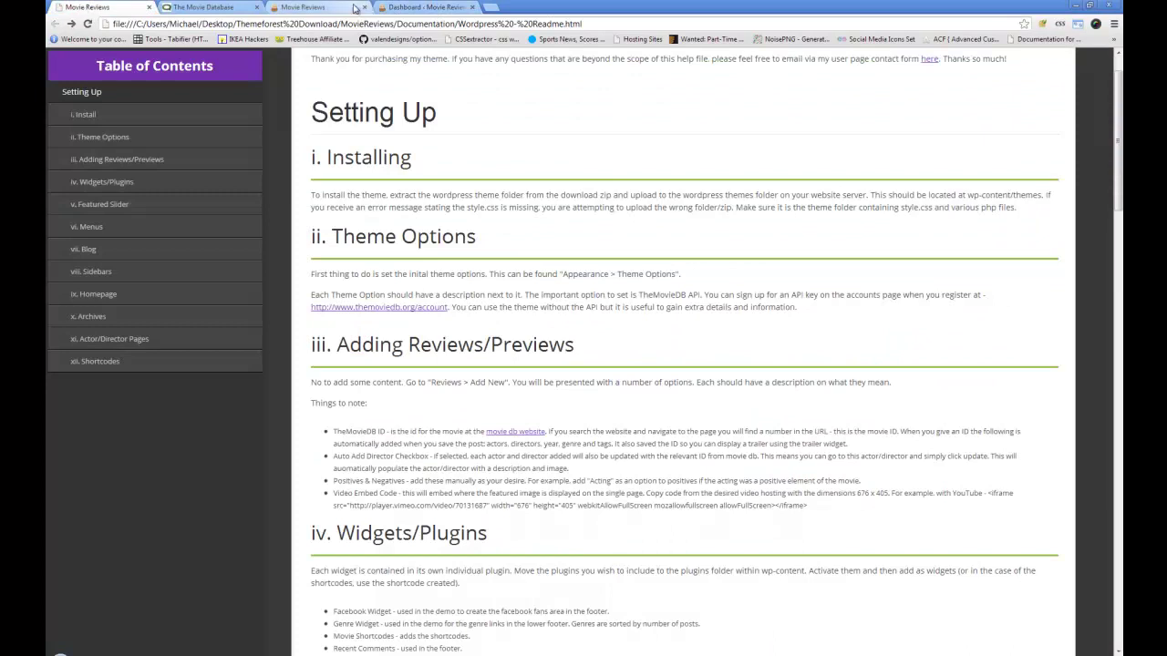
{"action": "left_click", "coordinate": [424, 7]}
{"action": "mouse_move", "coordinate": [119, 264]}
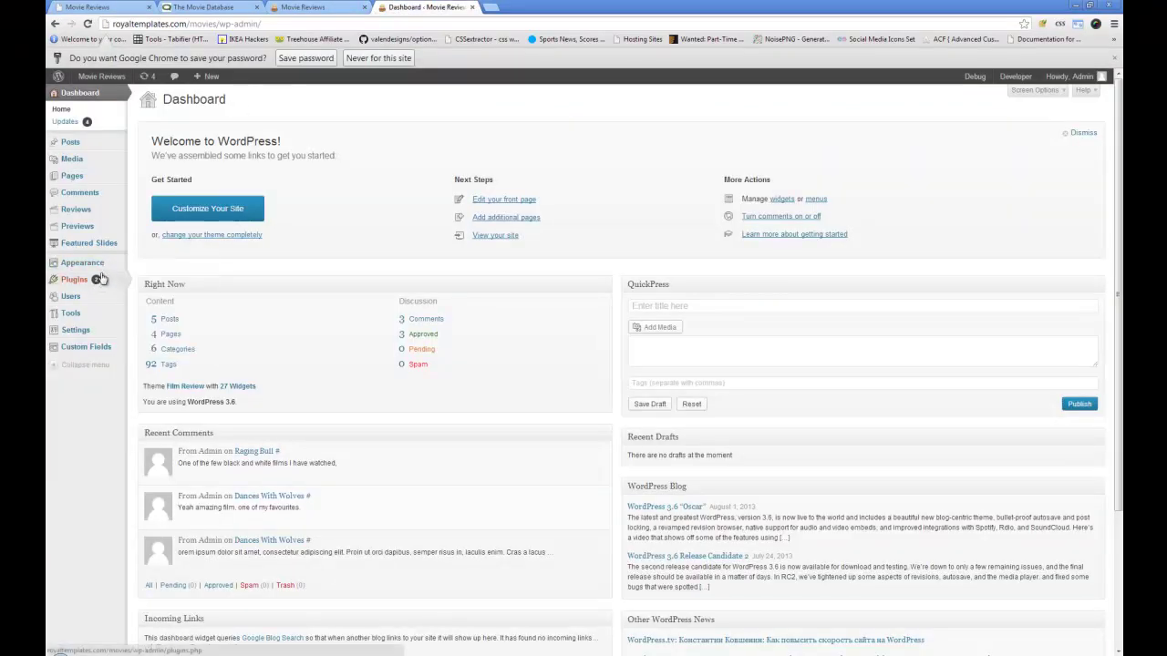
{"action": "left_click", "coordinate": [176, 324]}
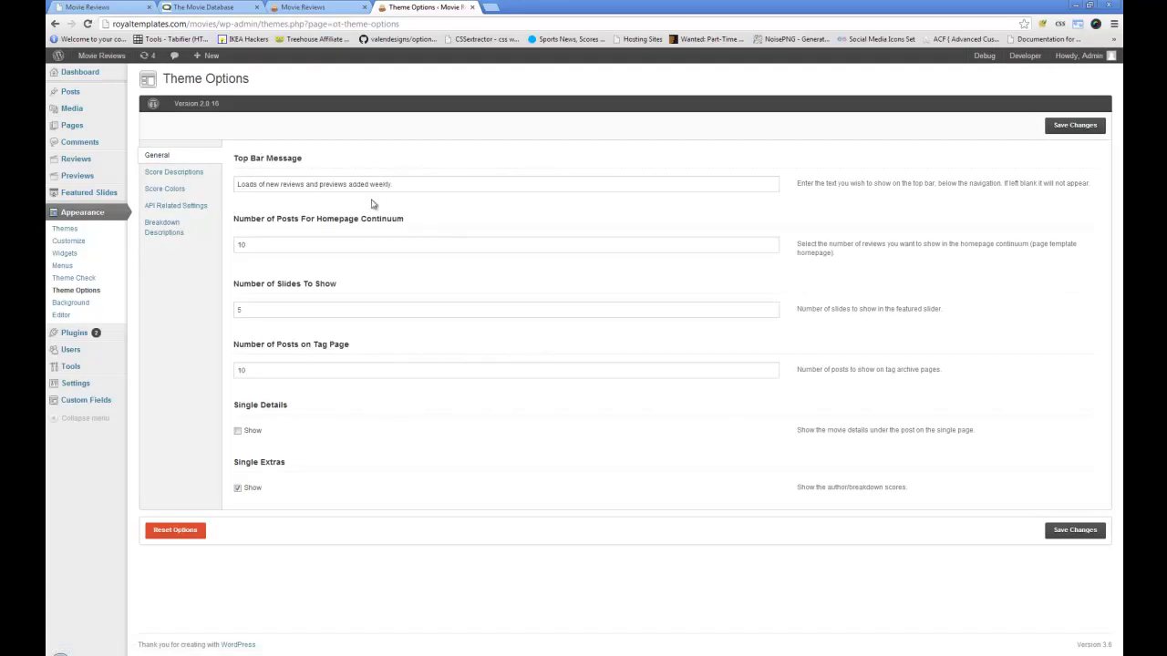
- Review the theme's score descriptions, score colors, TheMovieDB API key setting and breakdown descriptions
{"action": "left_click", "coordinate": [173, 175]}
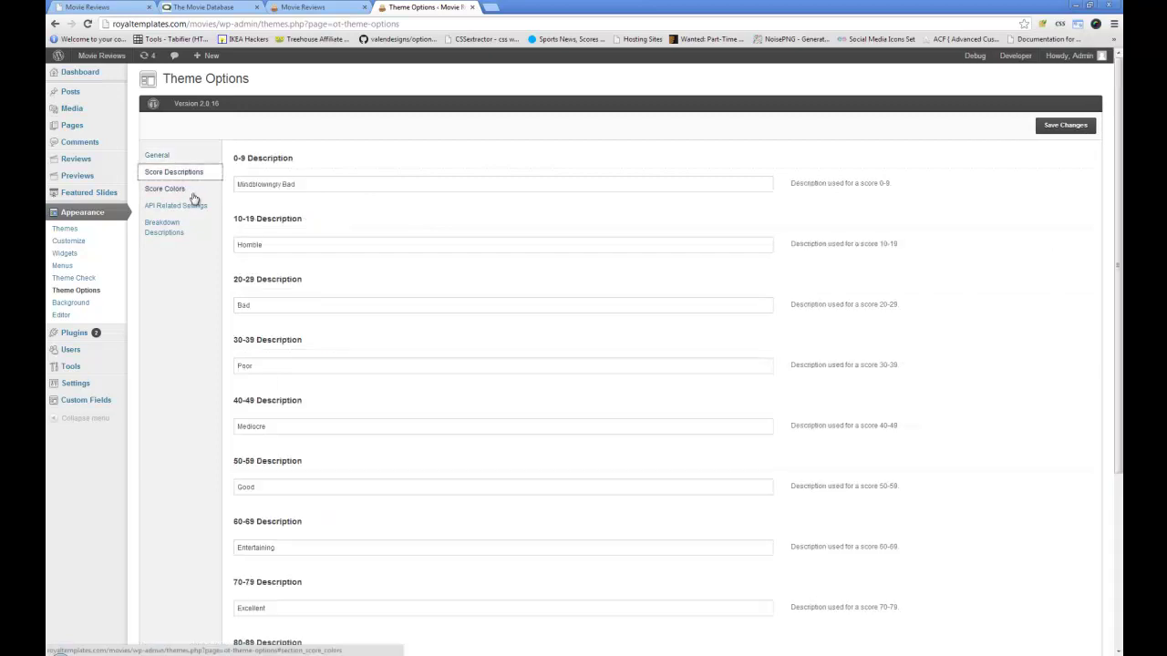
{"action": "left_click", "coordinate": [184, 190]}
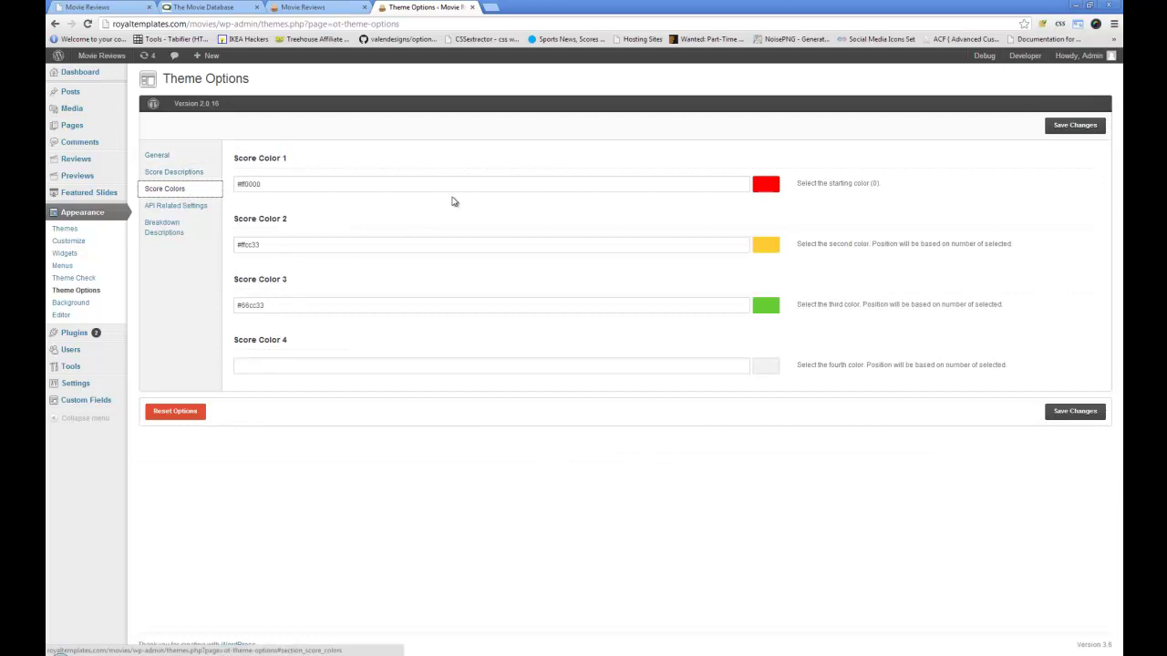
{"action": "left_click", "coordinate": [180, 207]}
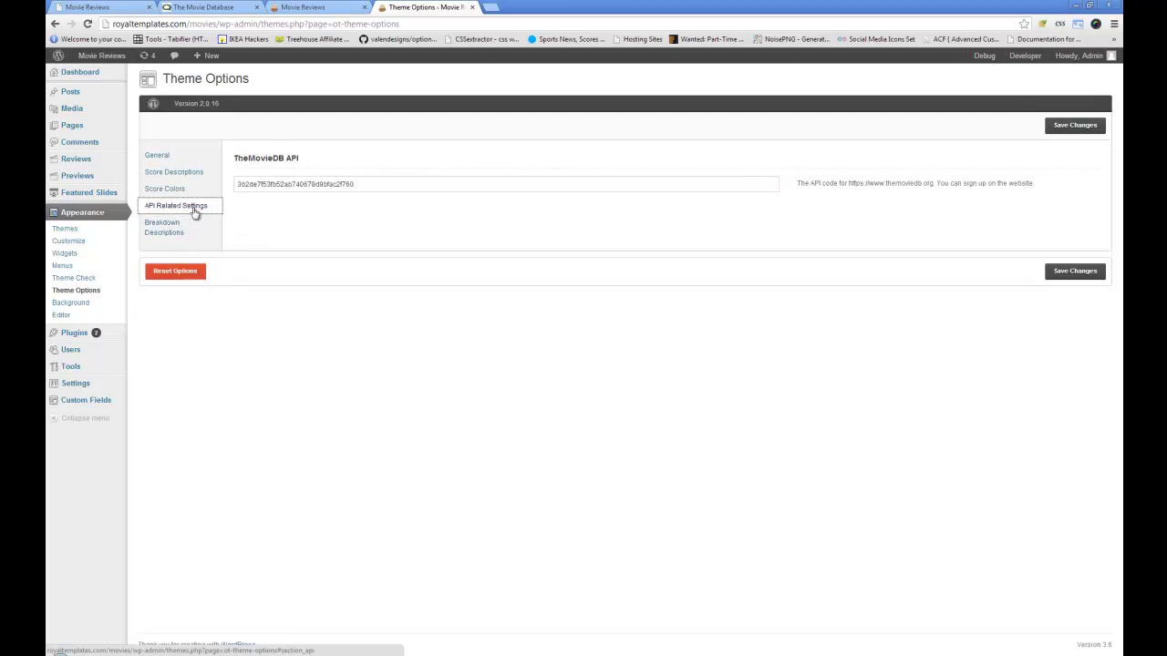
{"action": "left_click", "coordinate": [300, 185]}
{"action": "left_click_drag", "start_coordinate": [272, 184], "coordinate": [395, 191]}
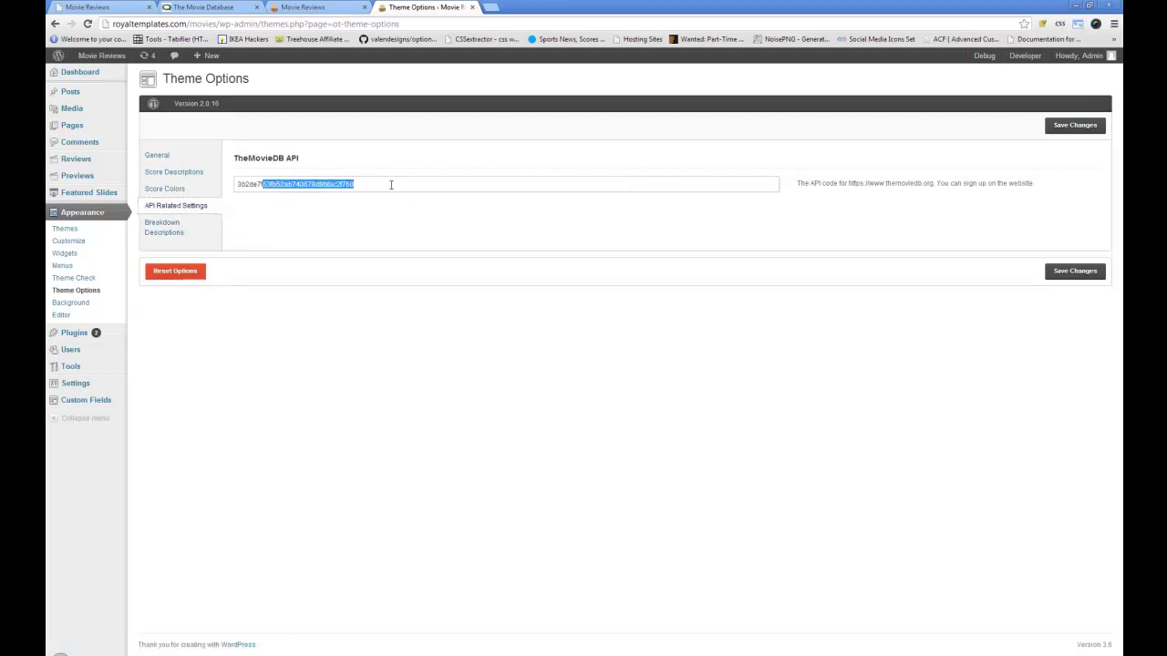
{"action": "left_click", "coordinate": [333, 183]}
{"action": "left_click", "coordinate": [190, 226]}
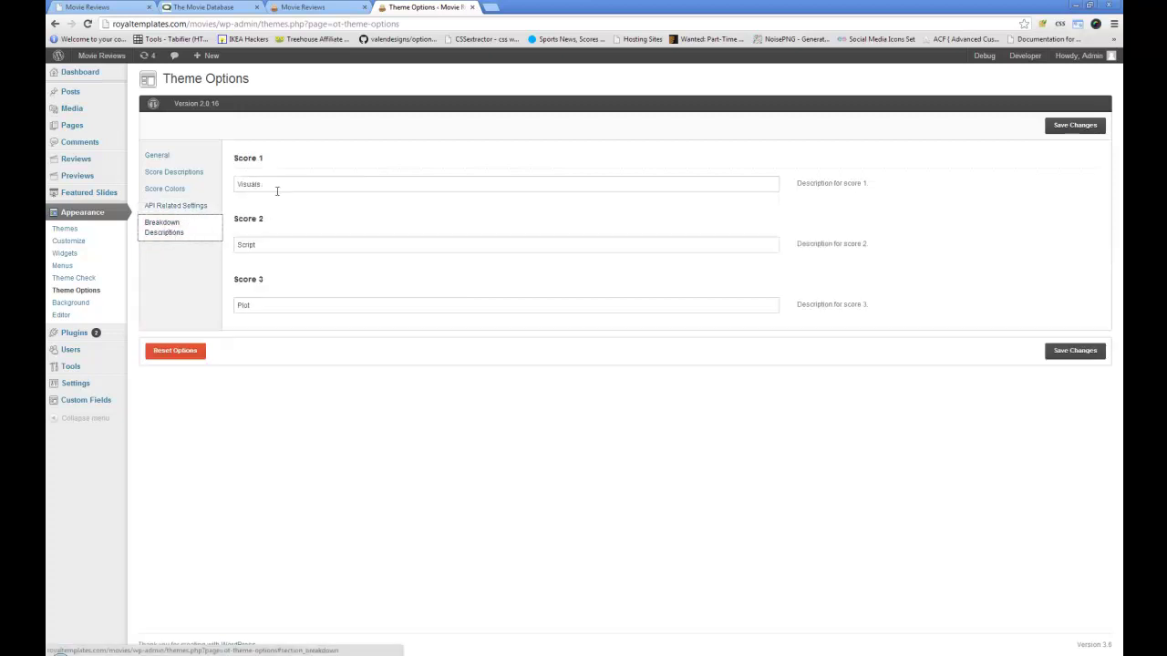
{"action": "left_click", "coordinate": [172, 192]}
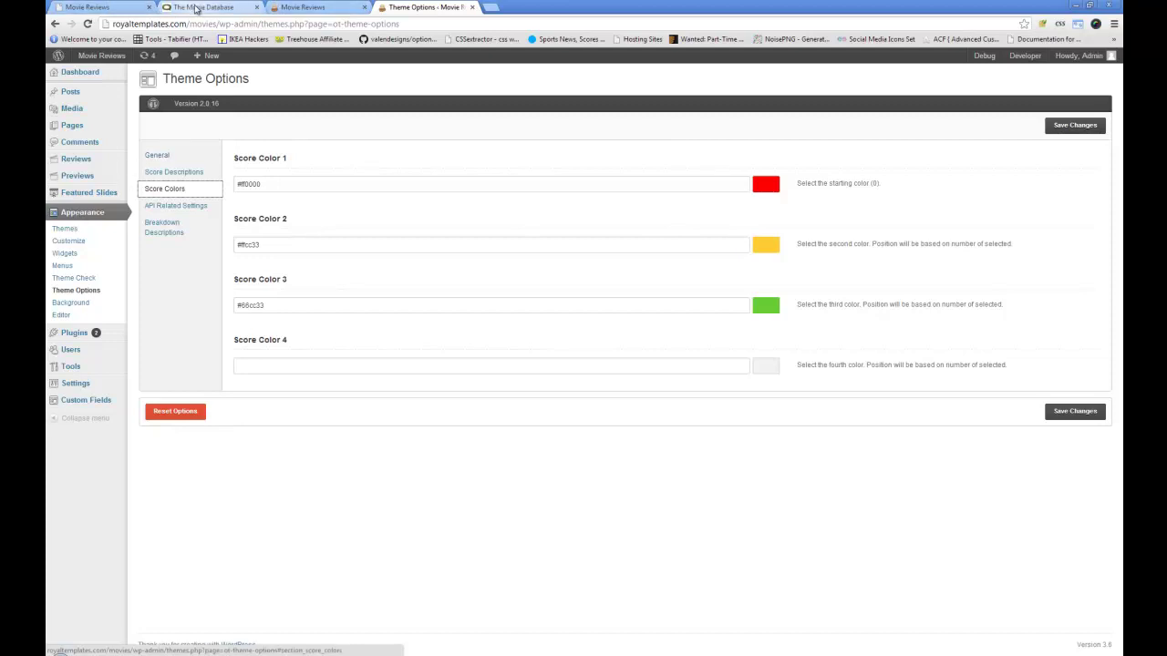
- Read the Adding Reviews/Previews section of the theme documentation
{"action": "left_click", "coordinate": [108, 8]}
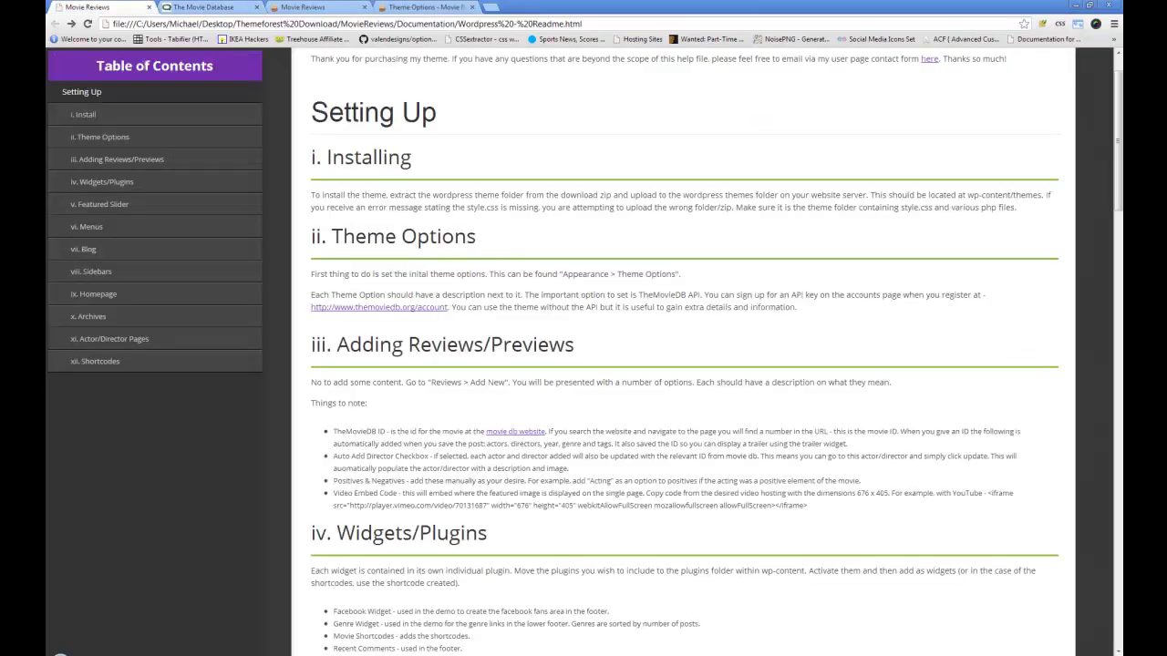
{"action": "scroll", "coordinate": [481, 270], "scroll_direction": "down", "scroll_amount": 2}
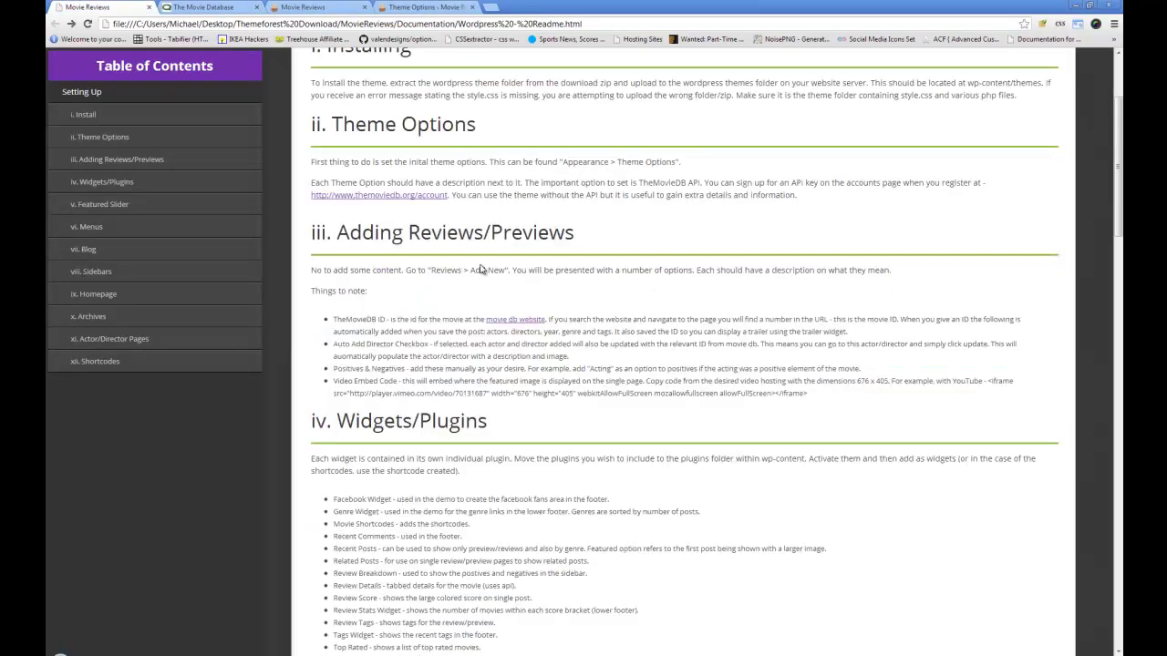
{"action": "scroll", "coordinate": [450, 270], "scroll_direction": "down", "scroll_amount": 2}
{"action": "left_click_drag", "start_coordinate": [354, 120], "coordinate": [572, 125]}
{"action": "left_click", "coordinate": [471, 133]}
- Open the Oblivion review for editing from the WordPress list of all reviews
{"action": "left_click", "coordinate": [315, 8]}
{"action": "left_click", "coordinate": [205, 7]}
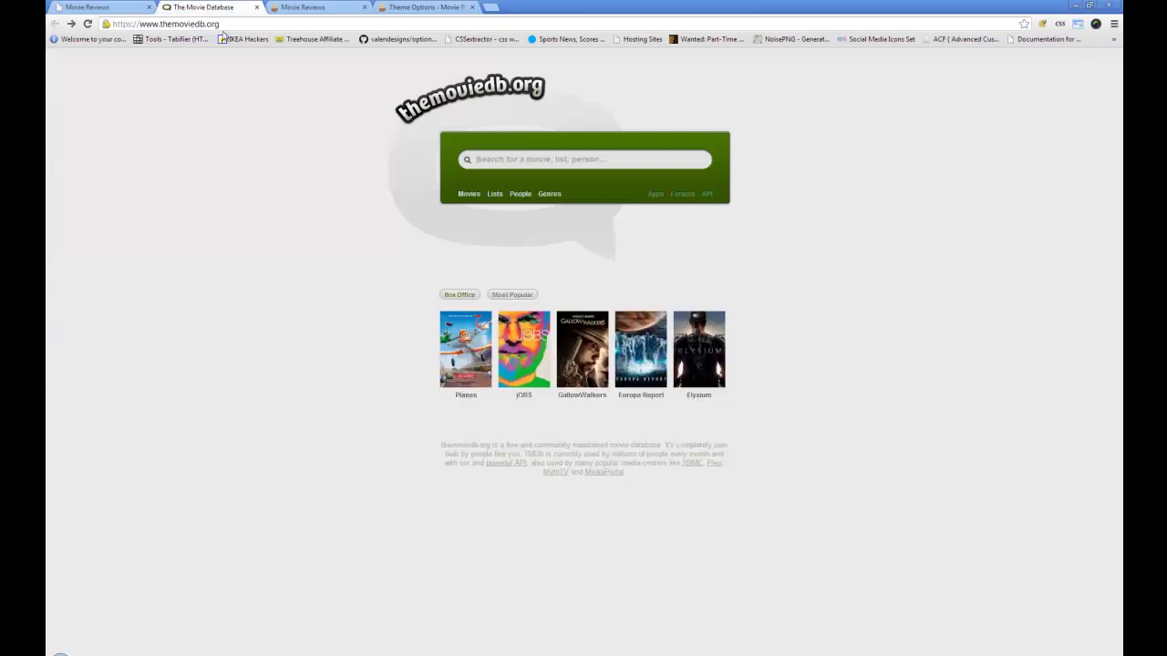
{"action": "left_click", "coordinate": [421, 8]}
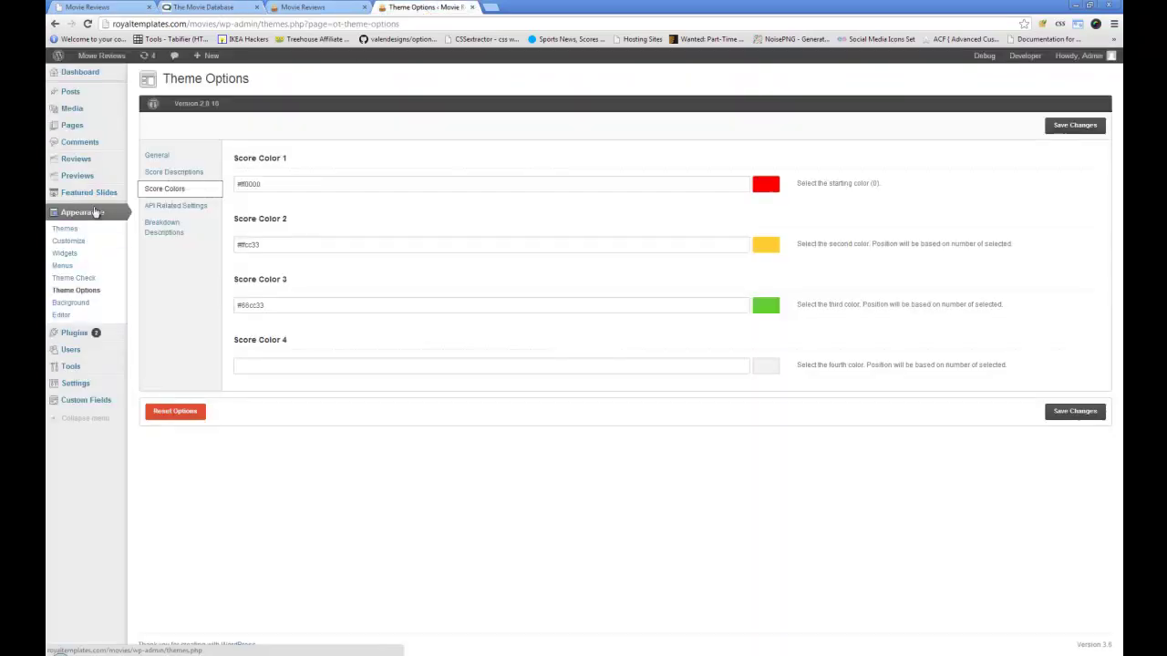
{"action": "mouse_move", "coordinate": [86, 163]}
{"action": "left_click", "coordinate": [162, 162]}
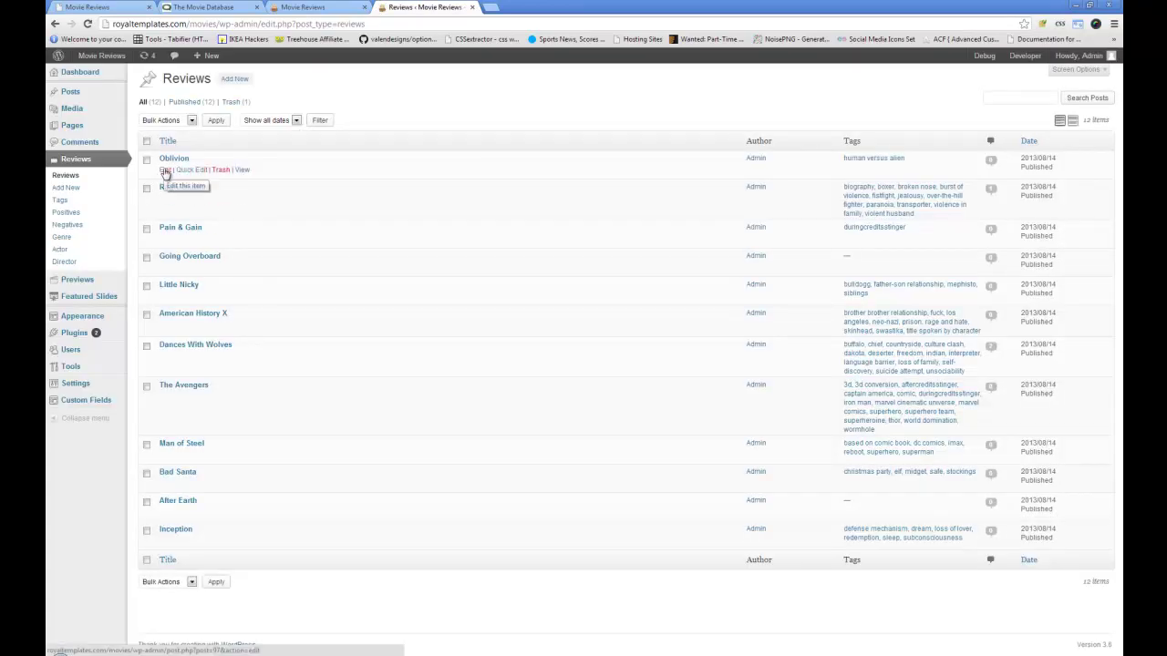
{"action": "left_click", "coordinate": [165, 171]}
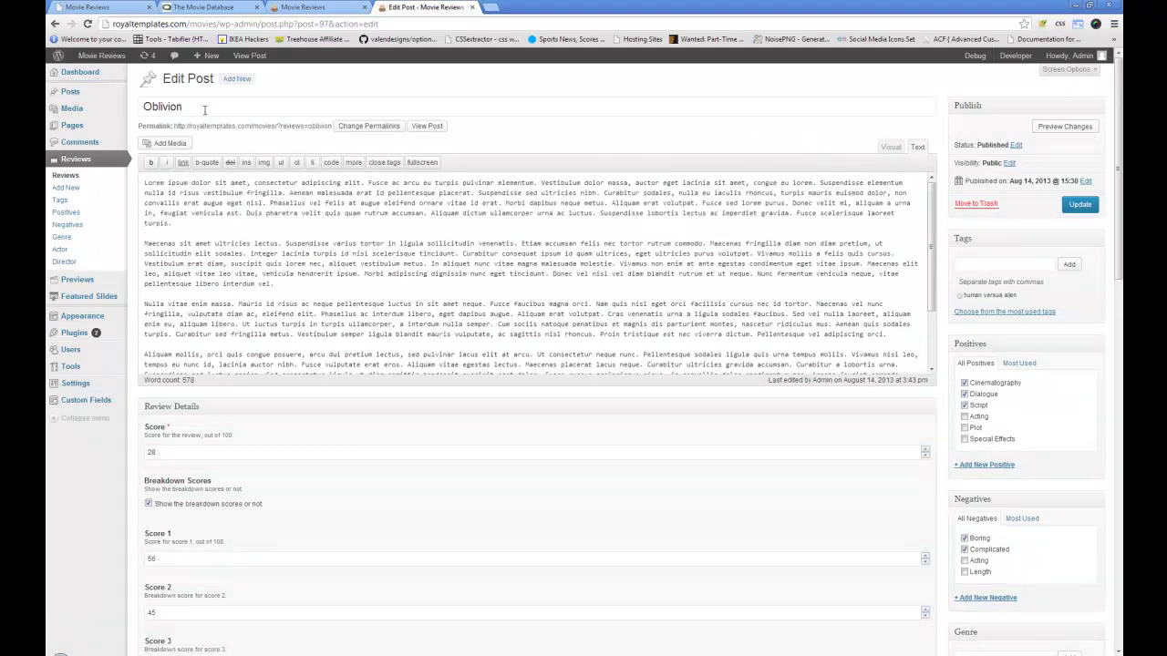
- Examine the title and body text of the Oblivion review
{"action": "left_click_drag", "start_coordinate": [204, 109], "coordinate": [139, 103]}
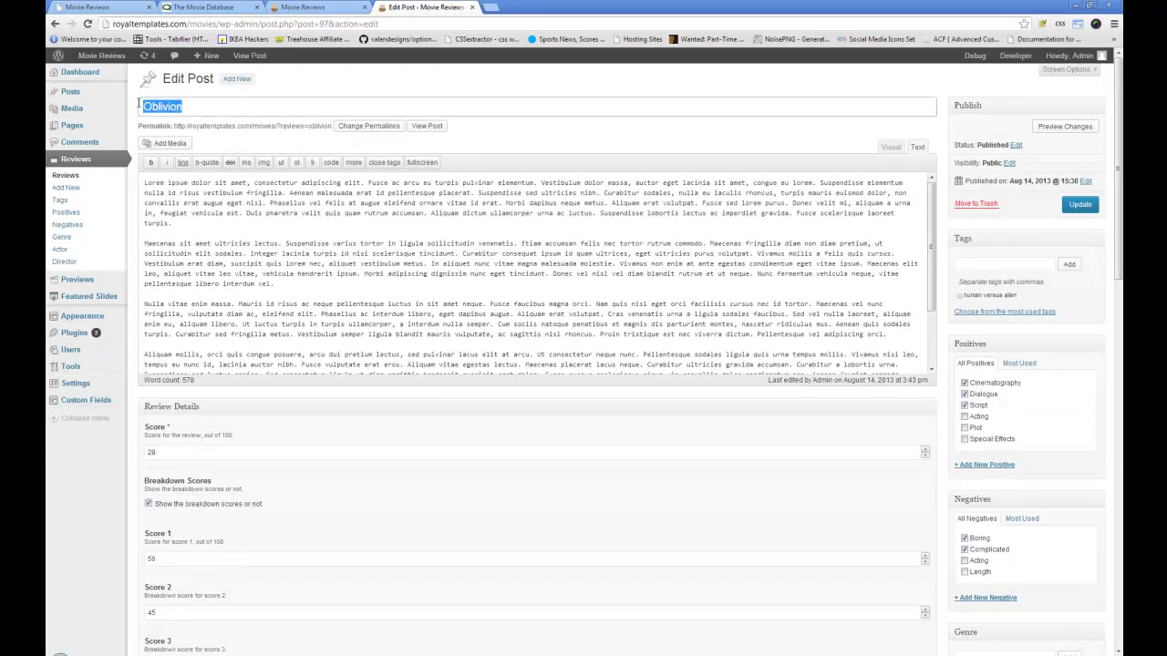
{"action": "left_click", "coordinate": [315, 221]}
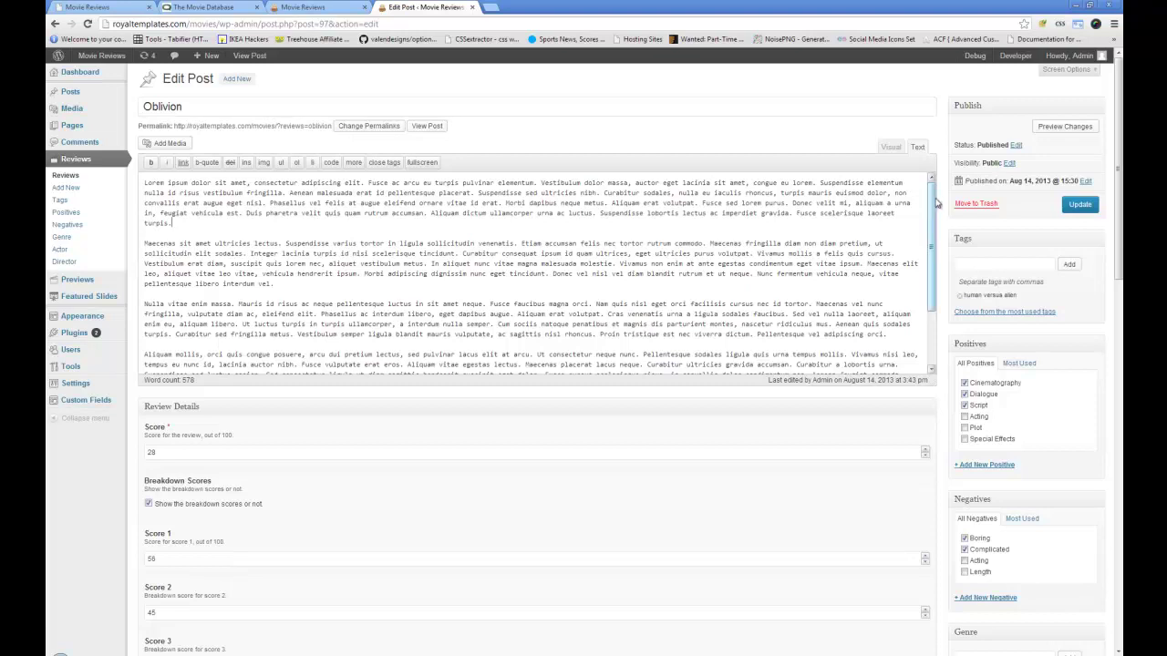
{"action": "scroll", "coordinate": [936, 208], "scroll_direction": "down", "scroll_amount": 2}
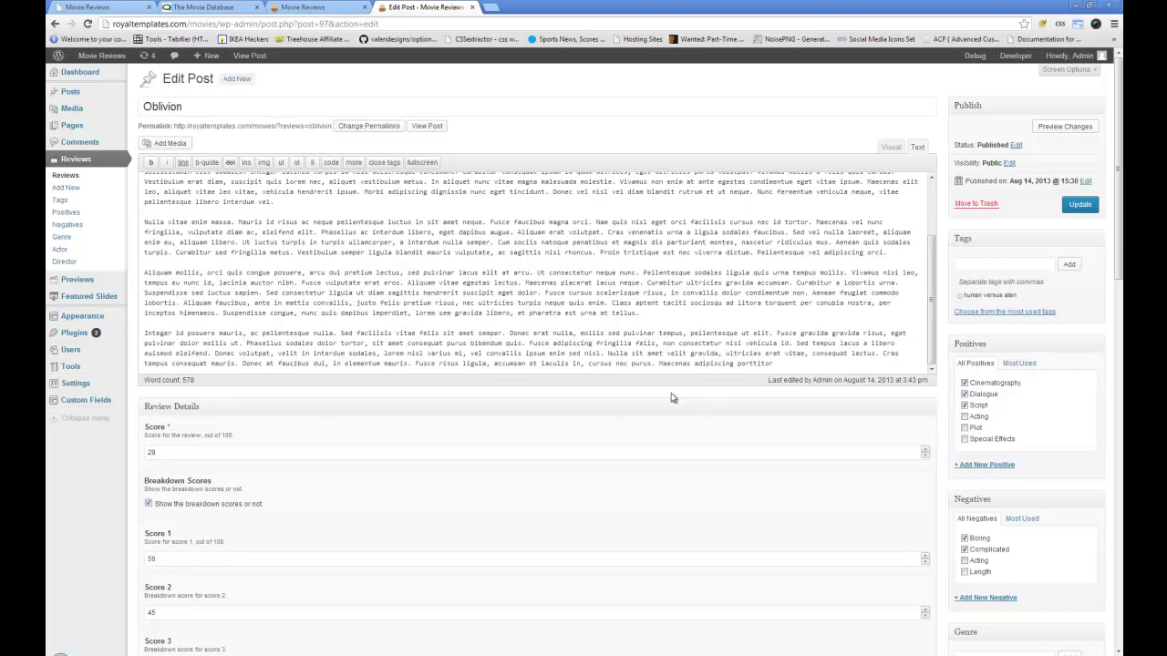
- Open the Oblivion review on the site from the Latest Review Continuum and examine its breakdown score bars
{"action": "scroll", "coordinate": [657, 388], "scroll_direction": "down", "scroll_amount": 3}
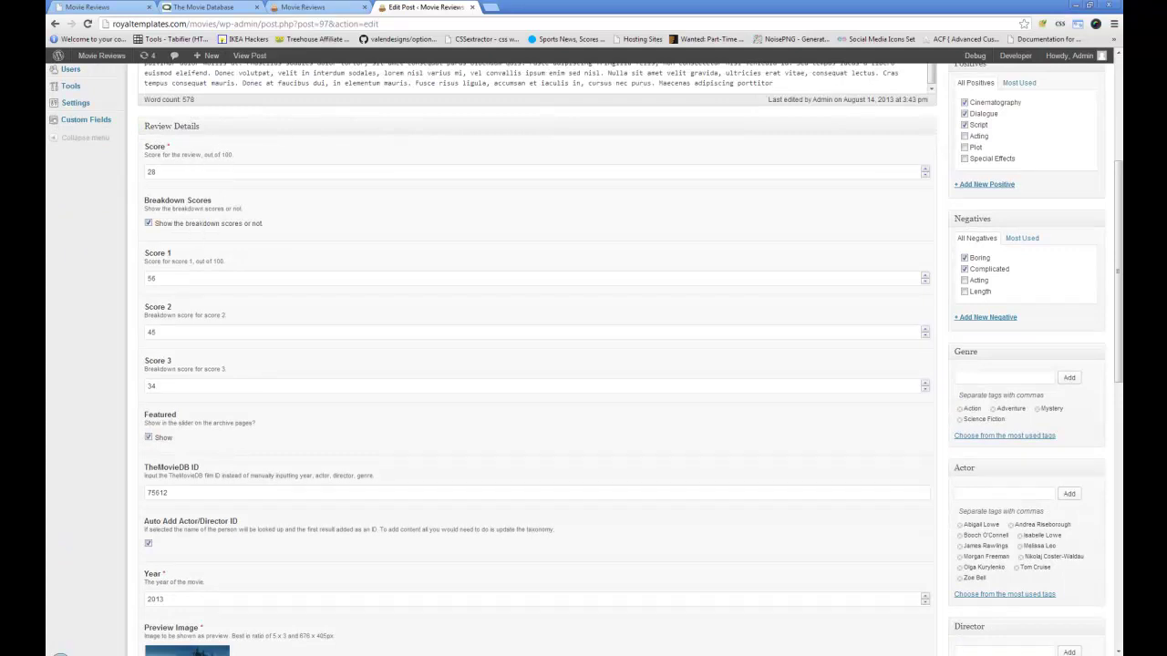
{"action": "left_click", "coordinate": [303, 8]}
{"action": "scroll", "coordinate": [617, 451], "scroll_direction": "down", "scroll_amount": 2}
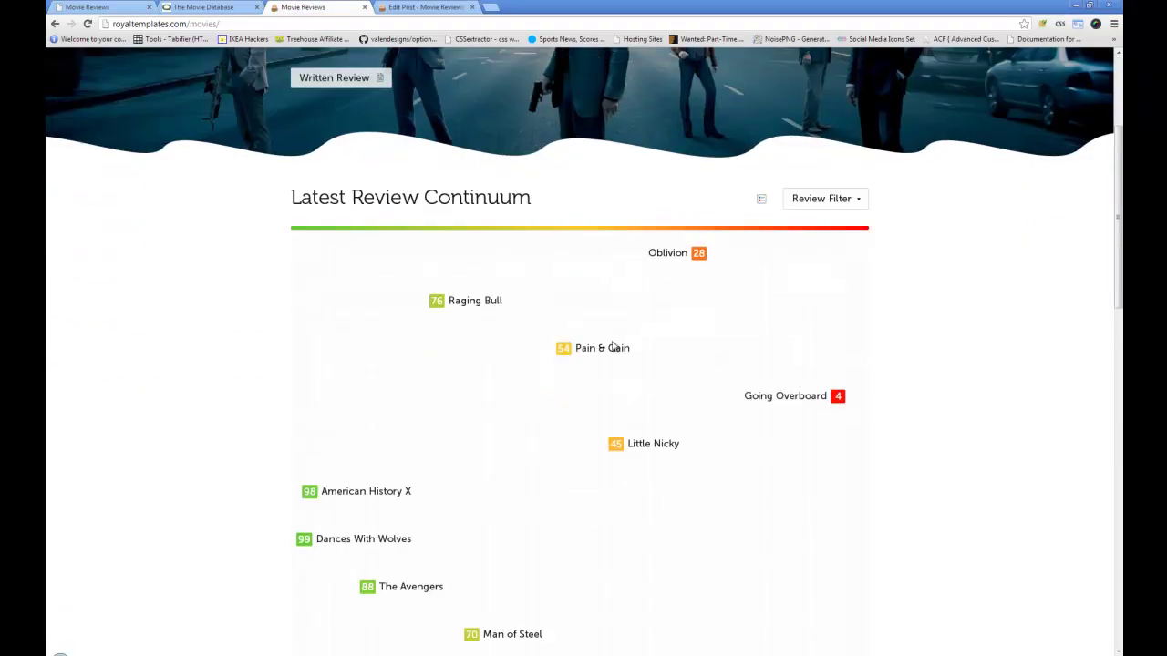
{"action": "left_click", "coordinate": [675, 261]}
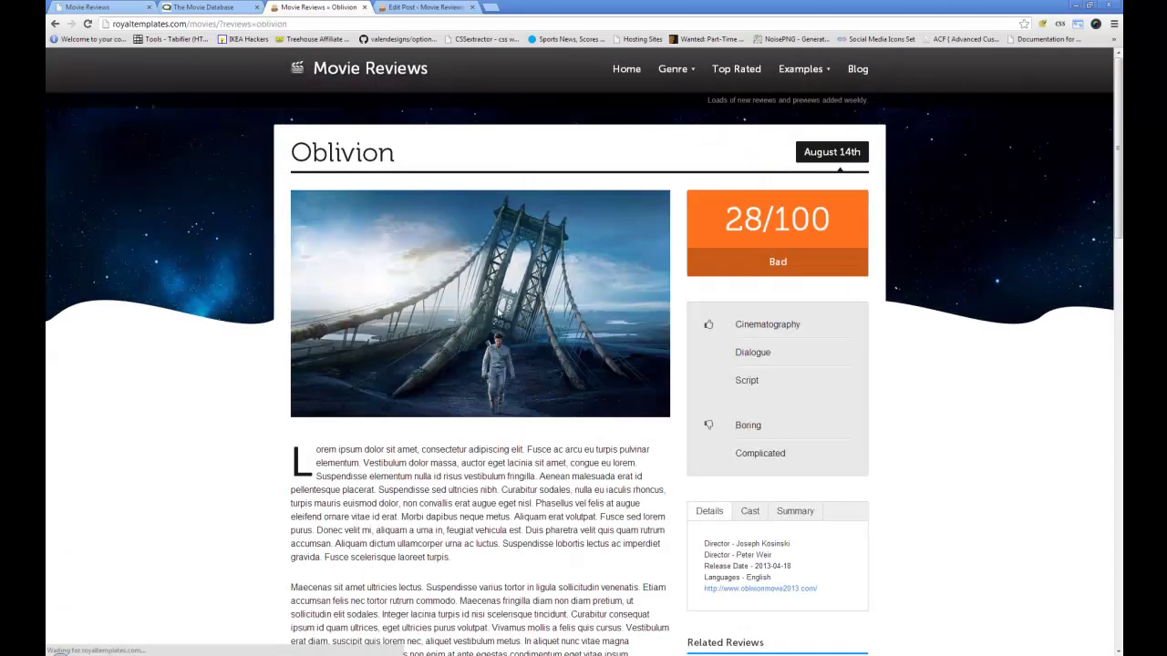
{"action": "scroll", "coordinate": [500, 309], "scroll_direction": "down", "scroll_amount": 8}
{"action": "scroll", "coordinate": [500, 309], "scroll_direction": "down", "scroll_amount": 1}
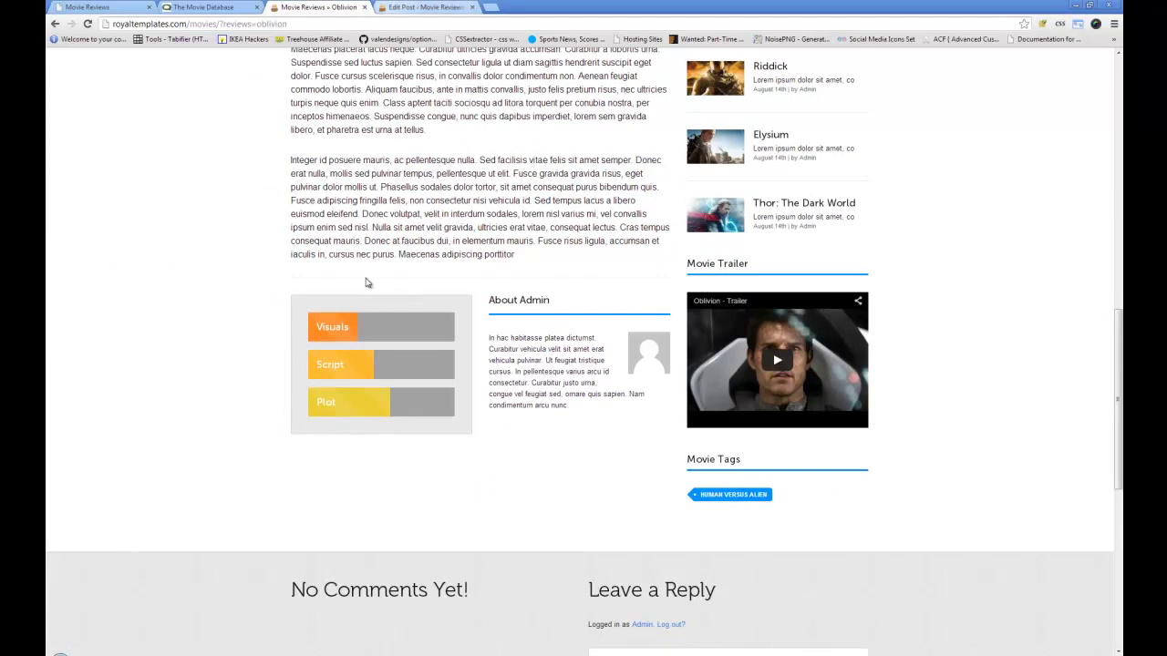
{"action": "left_click_drag", "start_coordinate": [318, 326], "coordinate": [369, 326]}
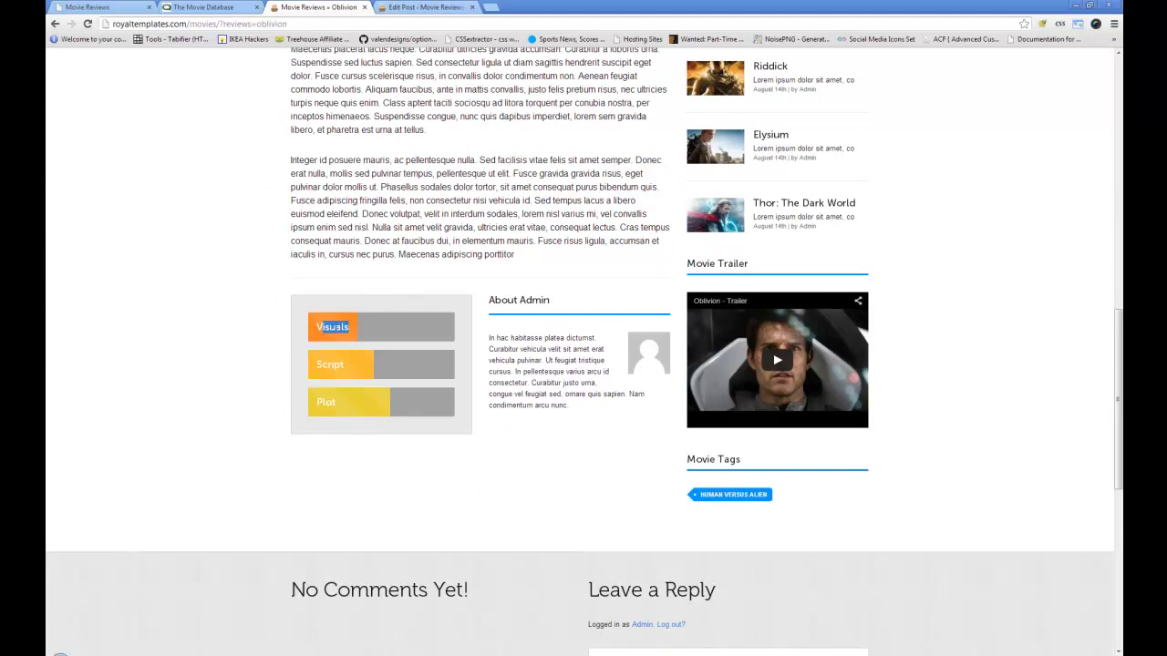
- Examine the breakdown scores and the Featured slider option in the Oblivion review's edit form
{"action": "left_click", "coordinate": [425, 7]}
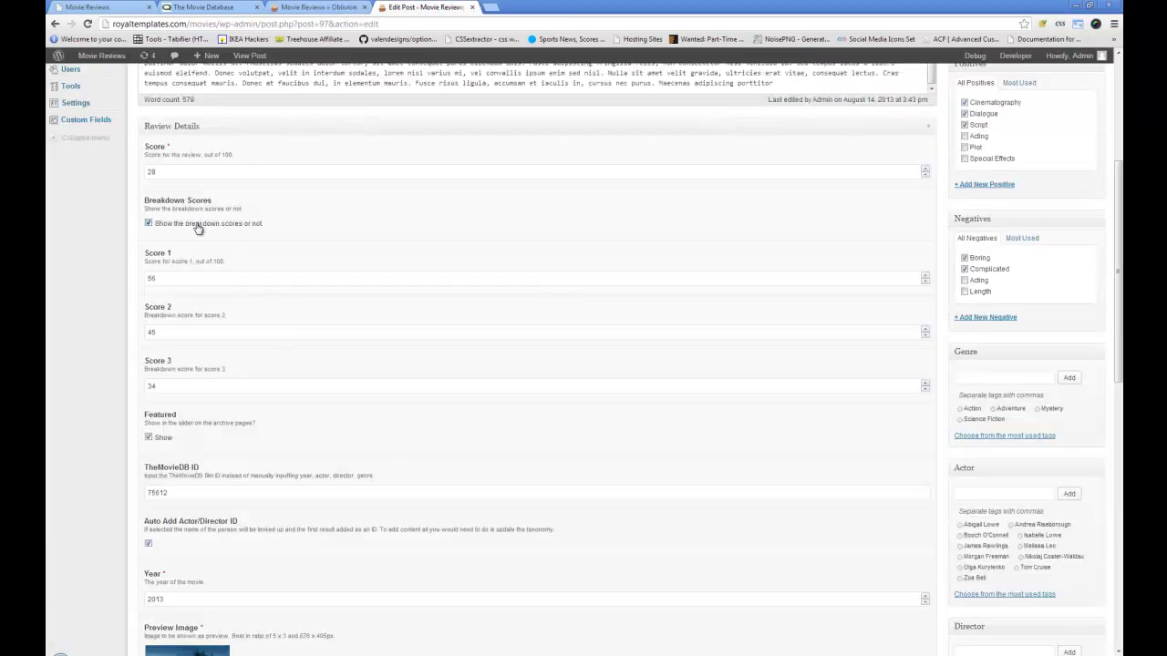
{"action": "scroll", "coordinate": [268, 304], "scroll_direction": "down", "scroll_amount": 2}
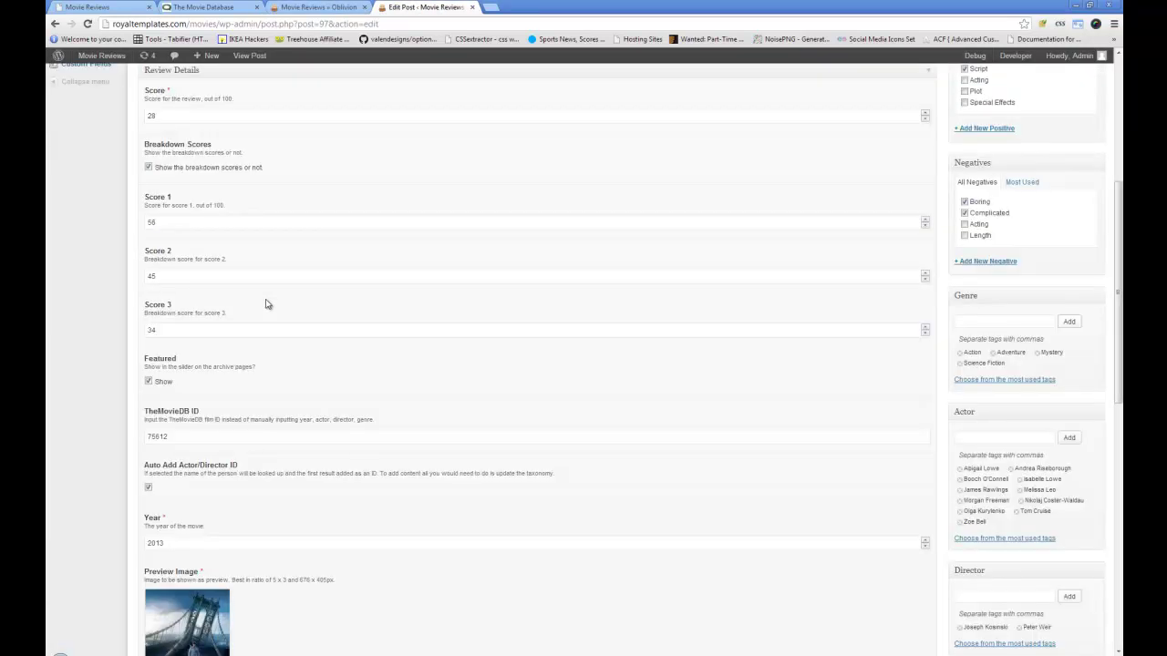
{"action": "scroll", "coordinate": [268, 305], "scroll_direction": "down", "scroll_amount": 1}
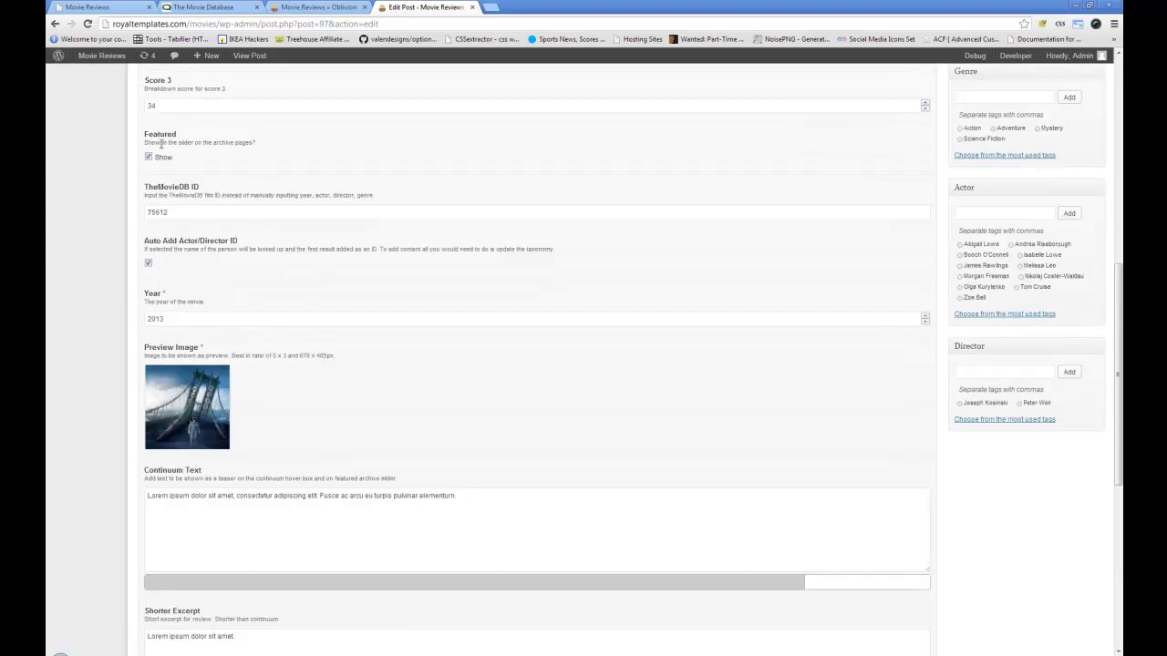
{"action": "left_click_drag", "start_coordinate": [177, 143], "coordinate": [250, 141]}
- Open the Action genre archive, preview Riddick and Oblivion in its featured slider, and open the Oblivion review from there
{"action": "left_click", "coordinate": [319, 7]}
{"action": "scroll", "coordinate": [522, 230], "scroll_direction": "up", "scroll_amount": 10}
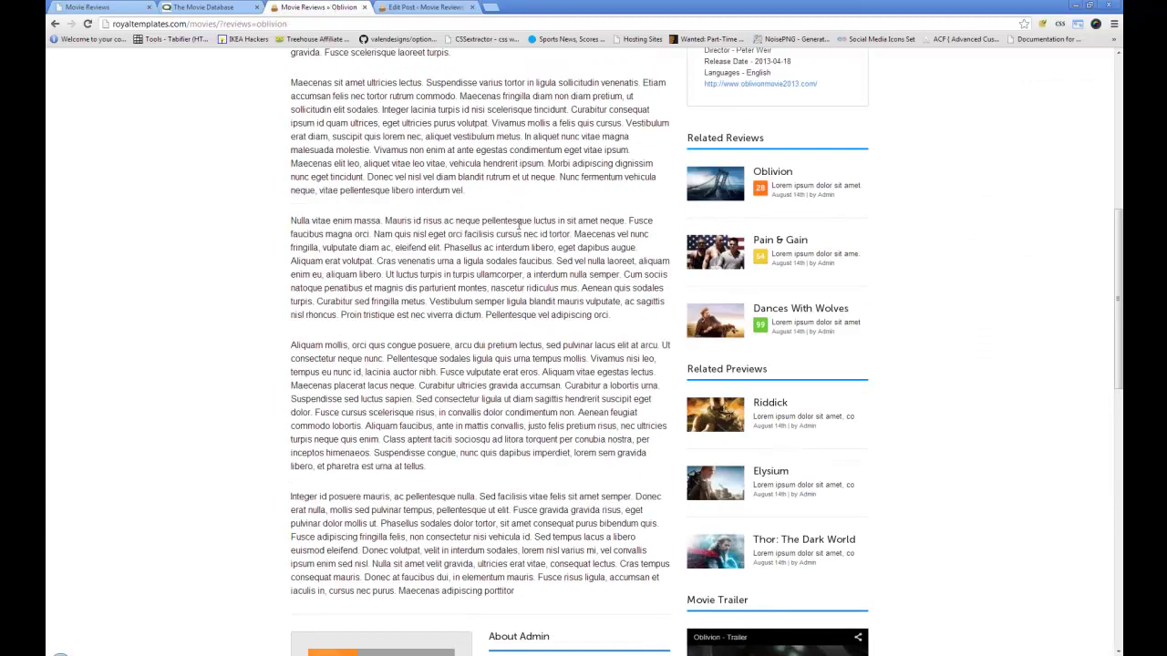
{"action": "mouse_move", "coordinate": [673, 70]}
{"action": "left_click", "coordinate": [681, 98]}
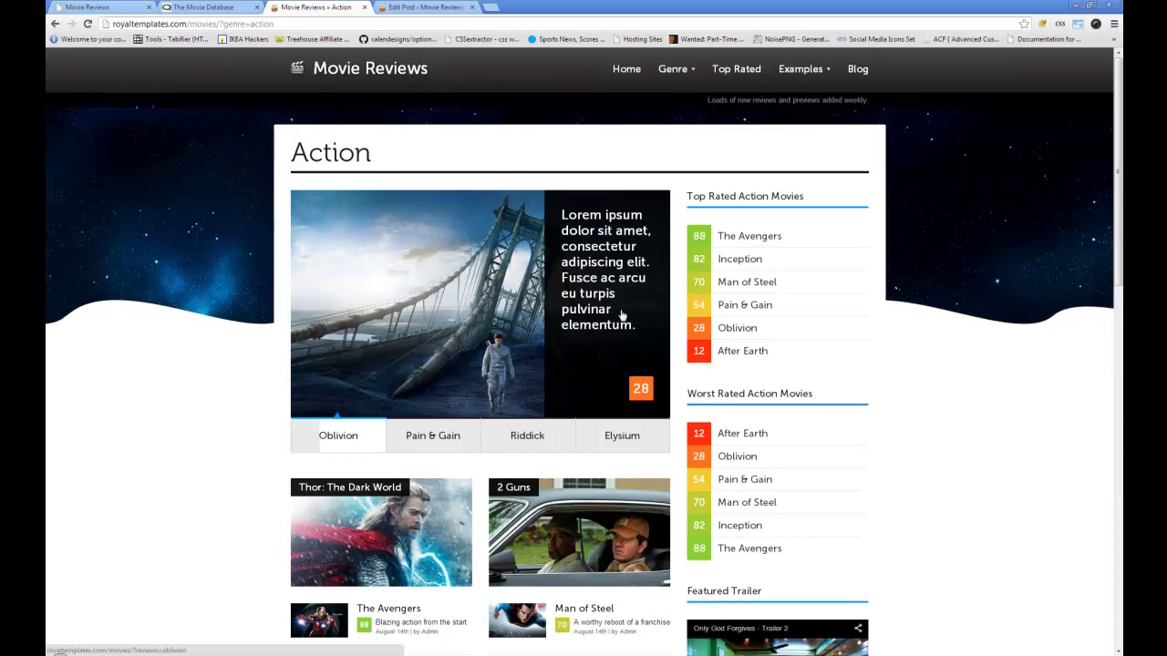
{"action": "left_click", "coordinate": [527, 436]}
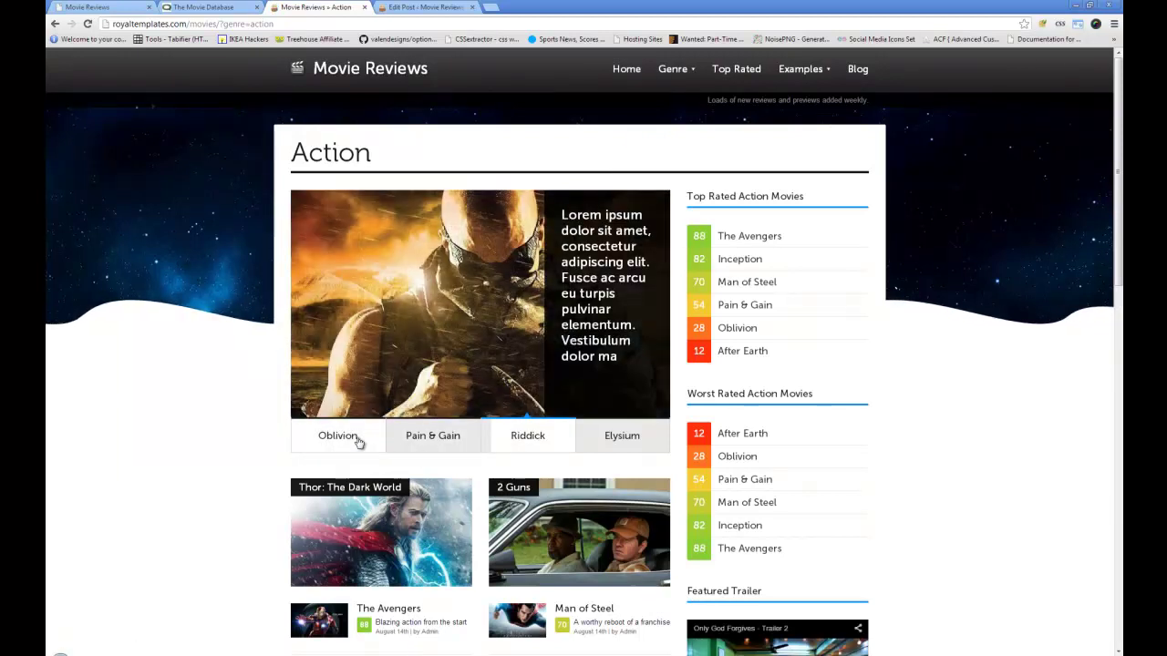
{"action": "left_click", "coordinate": [359, 439]}
{"action": "scroll", "coordinate": [473, 286], "scroll_direction": "down", "scroll_amount": 2}
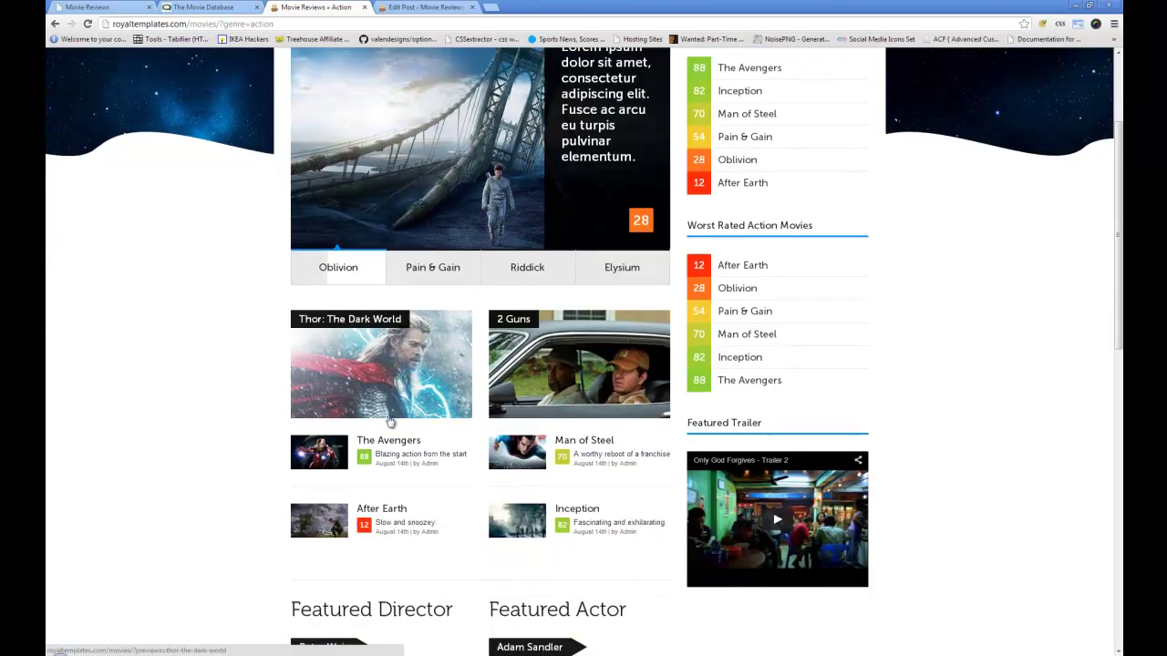
{"action": "scroll", "coordinate": [394, 204], "scroll_direction": "up", "scroll_amount": 3}
{"action": "left_click", "coordinate": [394, 237]}
- Review the Continuum Text and Shorter Excerpt fields in the Oblivion review's edit form
{"action": "left_click", "coordinate": [198, 7]}
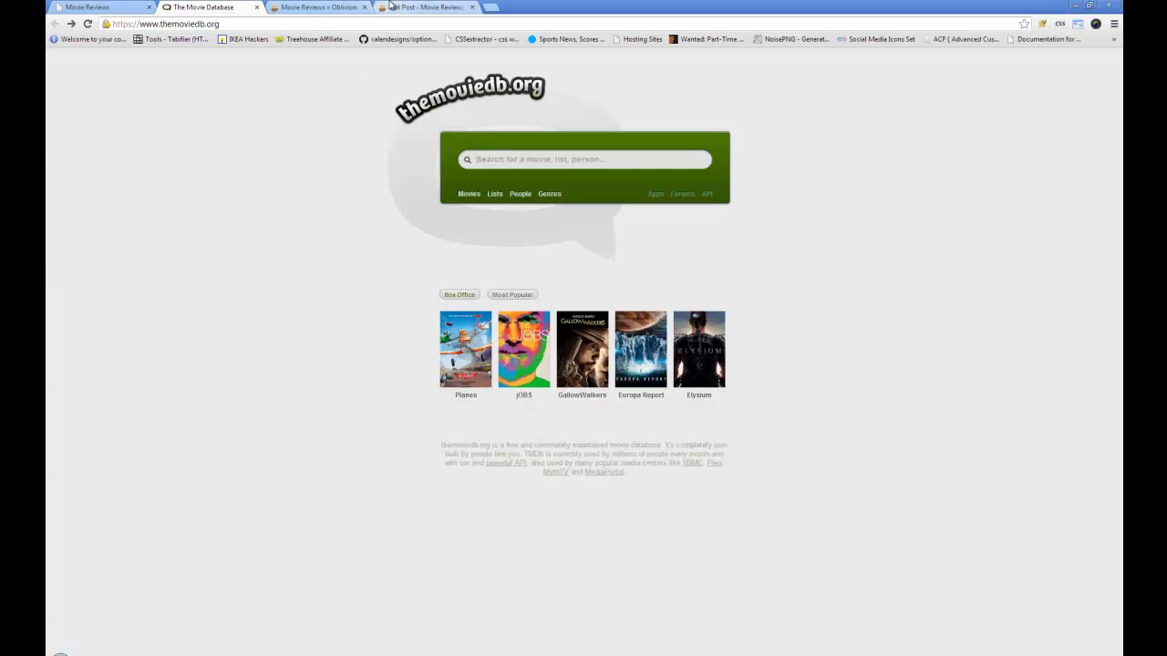
{"action": "left_click", "coordinate": [421, 7]}
{"action": "scroll", "coordinate": [344, 303], "scroll_direction": "down", "scroll_amount": 3}
{"action": "left_click_drag", "start_coordinate": [172, 271], "coordinate": [369, 271]}
{"action": "scroll", "coordinate": [278, 298], "scroll_direction": "down", "scroll_amount": 1}
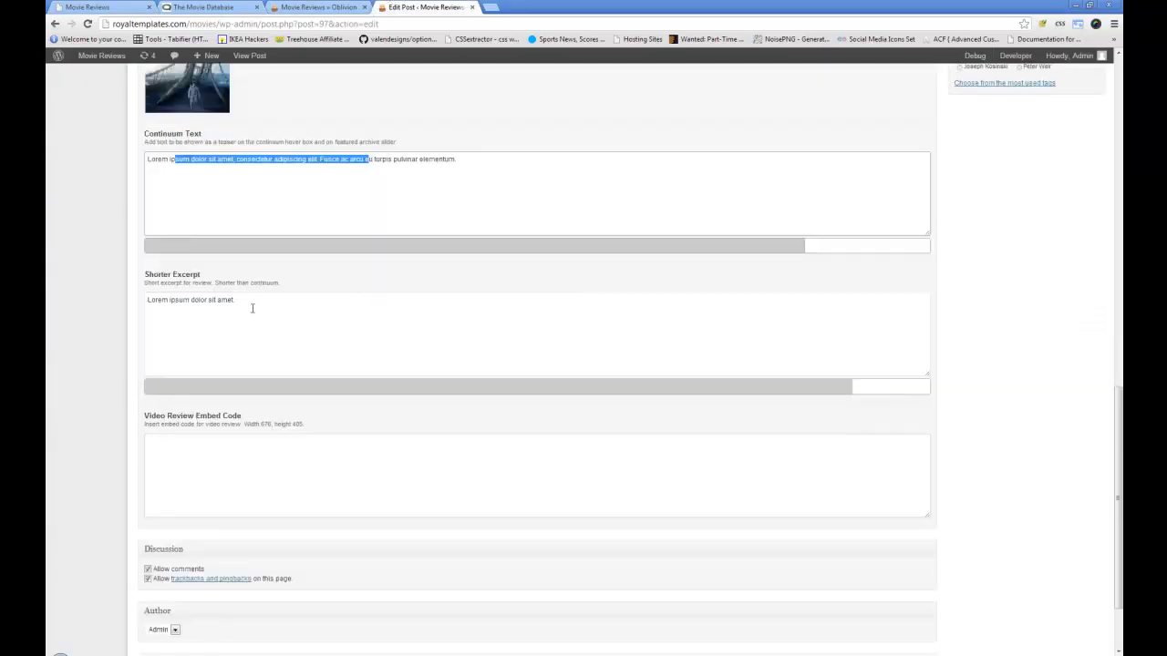
{"action": "left_click_drag", "start_coordinate": [252, 308], "coordinate": [161, 307]}
- Preview the teaser boxes for Oblivion and other movies in the home page's Latest Review Continuum
{"action": "left_click", "coordinate": [314, 6]}
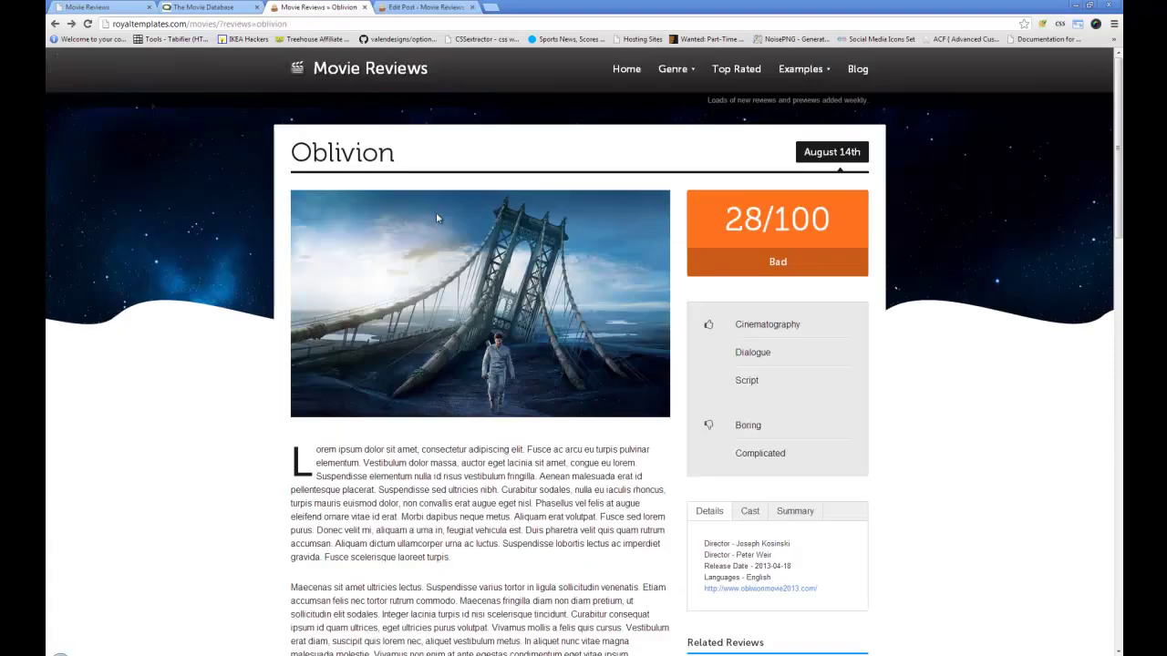
{"action": "left_click", "coordinate": [377, 71]}
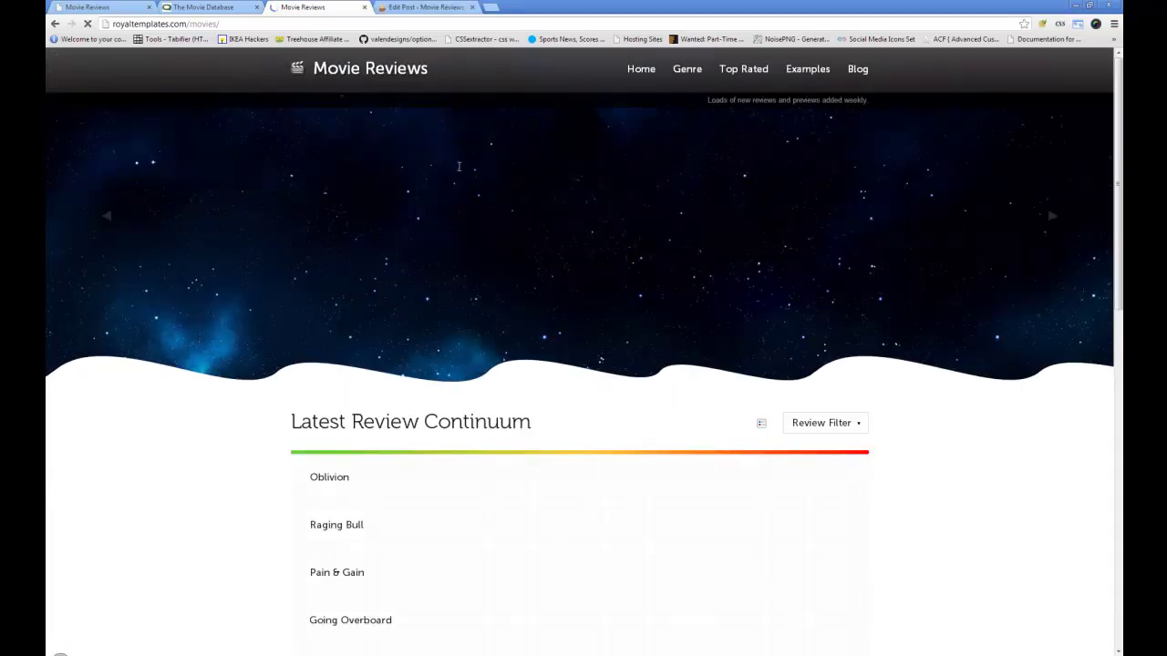
{"action": "scroll", "coordinate": [459, 166], "scroll_direction": "down", "scroll_amount": 2}
{"action": "scroll", "coordinate": [553, 268], "scroll_direction": "down", "scroll_amount": 1}
{"action": "mouse_move", "coordinate": [677, 257]}
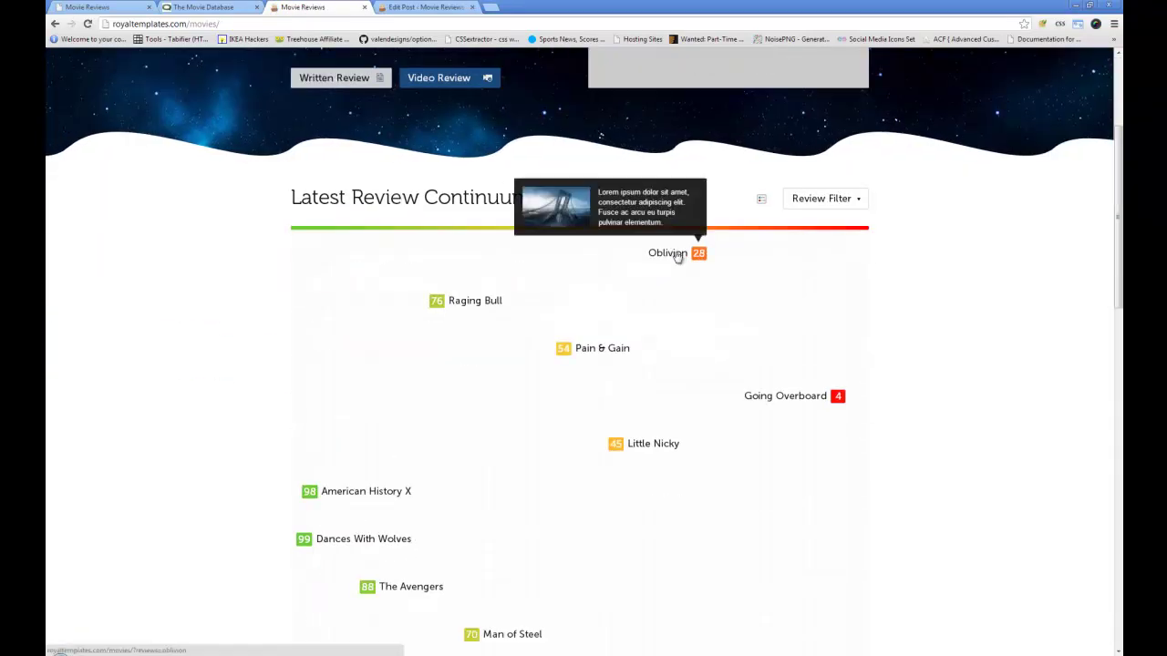
{"action": "mouse_move", "coordinate": [495, 309]}
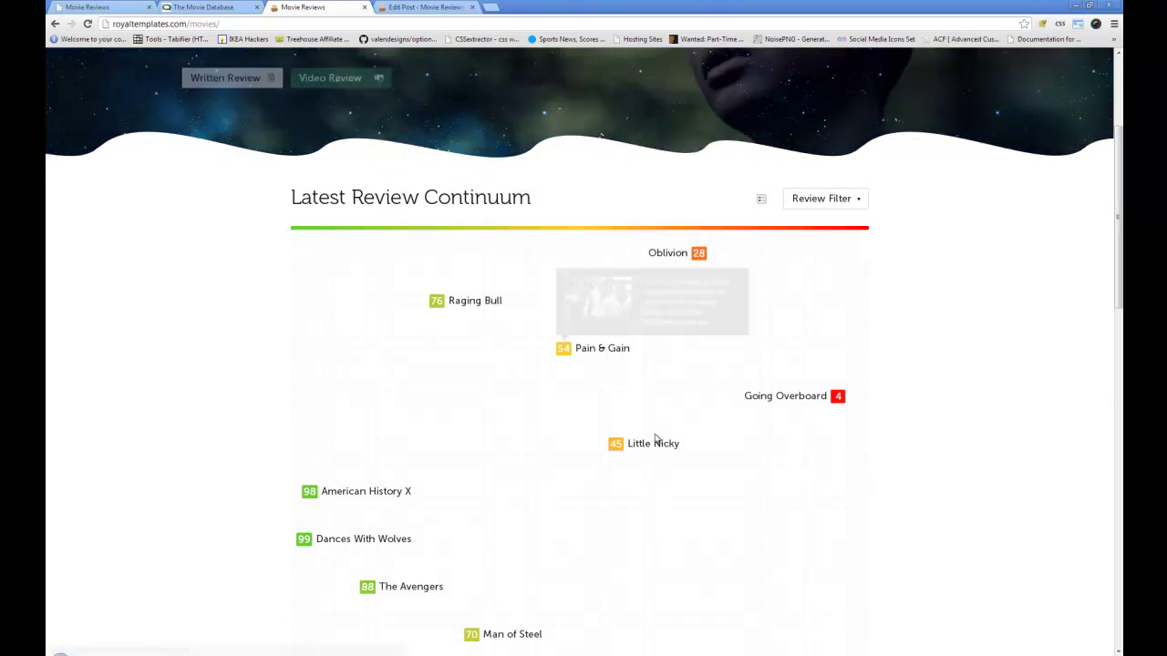
- Open the Oblivion review from the continuum and examine the short excerpts in its Related Reviews list
{"action": "left_click", "coordinate": [665, 256]}
{"action": "scroll", "coordinate": [721, 334], "scroll_direction": "down", "scroll_amount": 5}
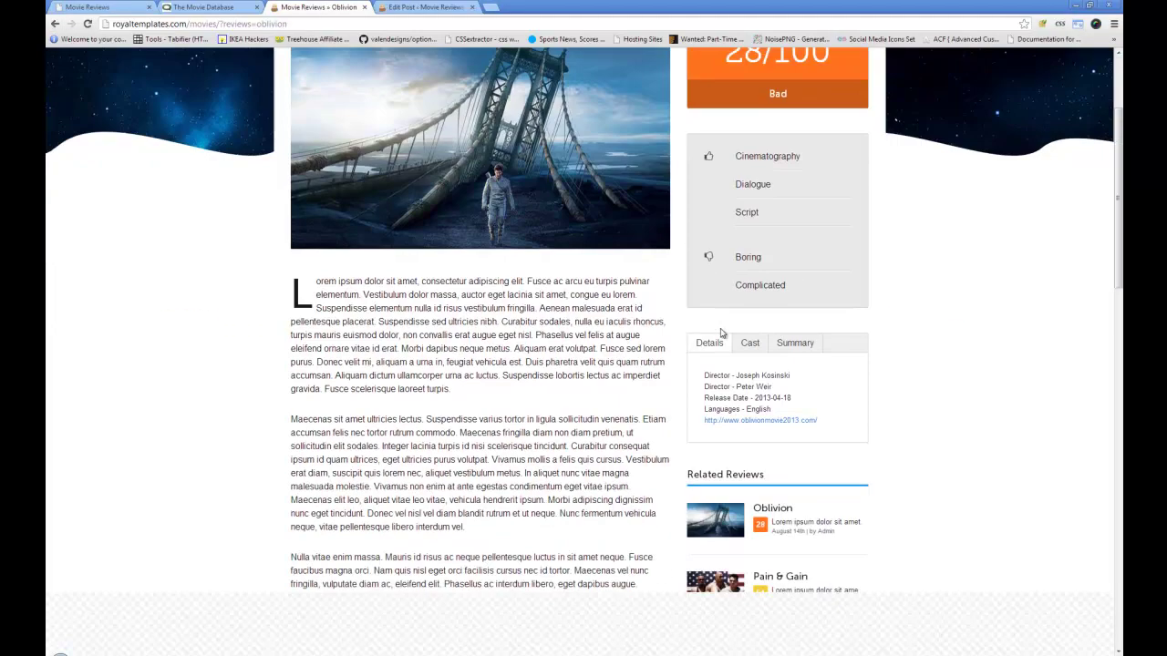
{"action": "left_click_drag", "start_coordinate": [793, 242], "coordinate": [866, 243]}
{"action": "left_click", "coordinate": [866, 245]}
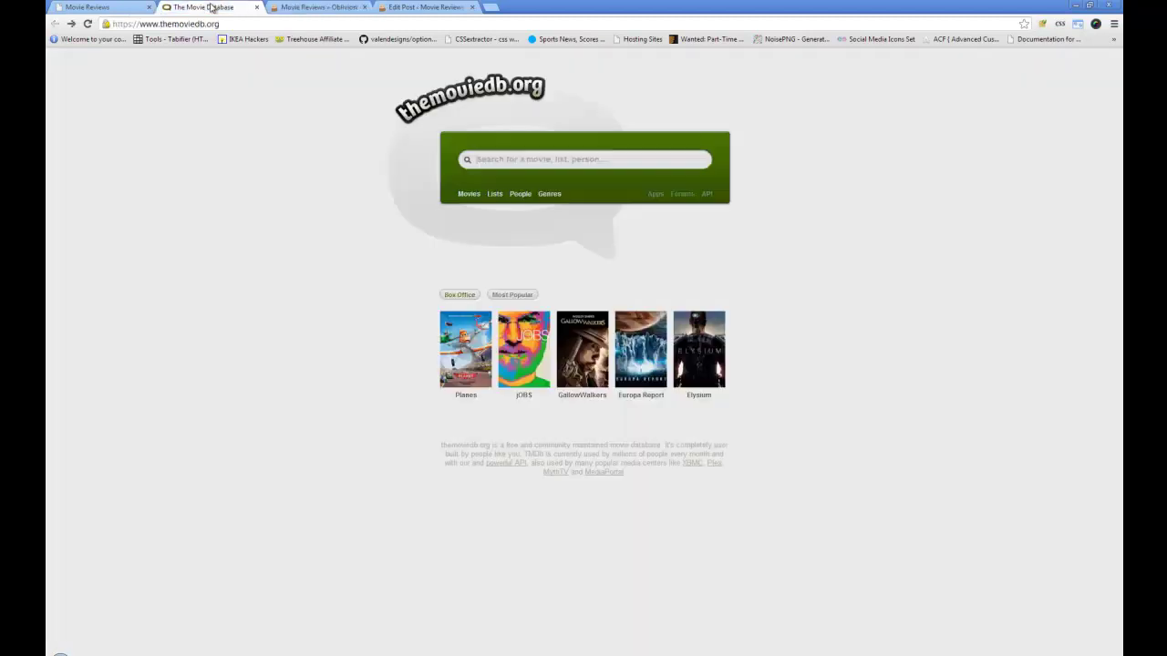
- Examine the Video Review Embed Code field in the Oblivion review's edit form
{"action": "left_click", "coordinate": [206, 7]}
{"action": "left_click", "coordinate": [125, 8]}
{"action": "left_click", "coordinate": [415, 7]}
{"action": "scroll", "coordinate": [364, 381], "scroll_direction": "down", "scroll_amount": 2}
{"action": "left_click", "coordinate": [321, 371]}
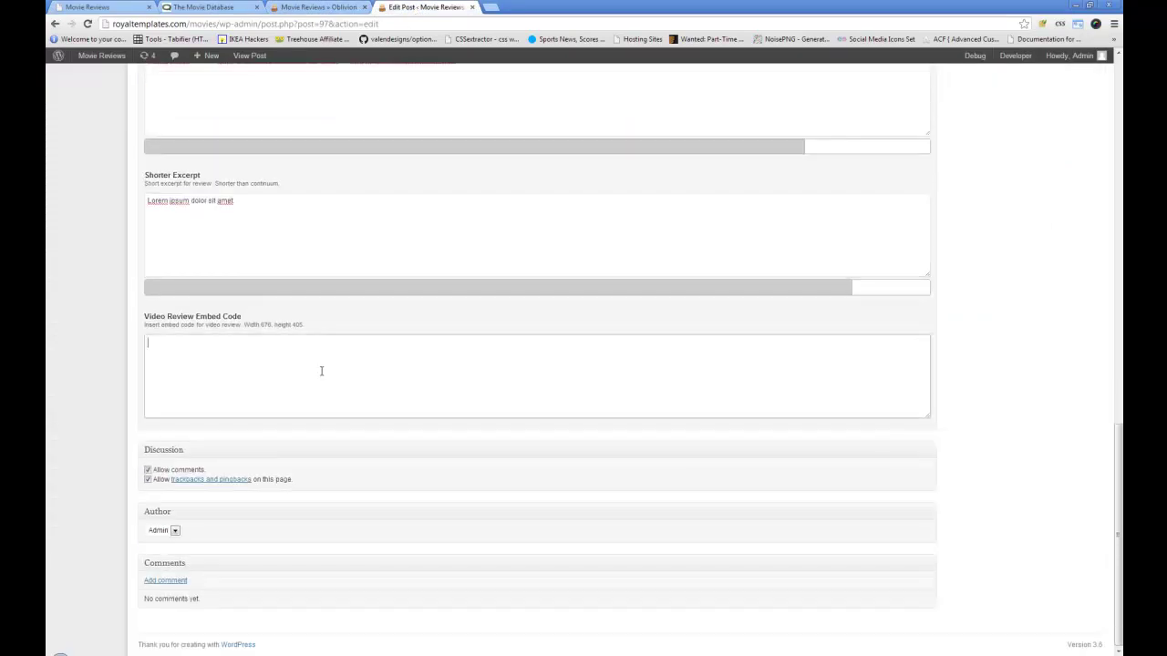
{"action": "scroll", "coordinate": [210, 268], "scroll_direction": "up", "scroll_amount": 3}
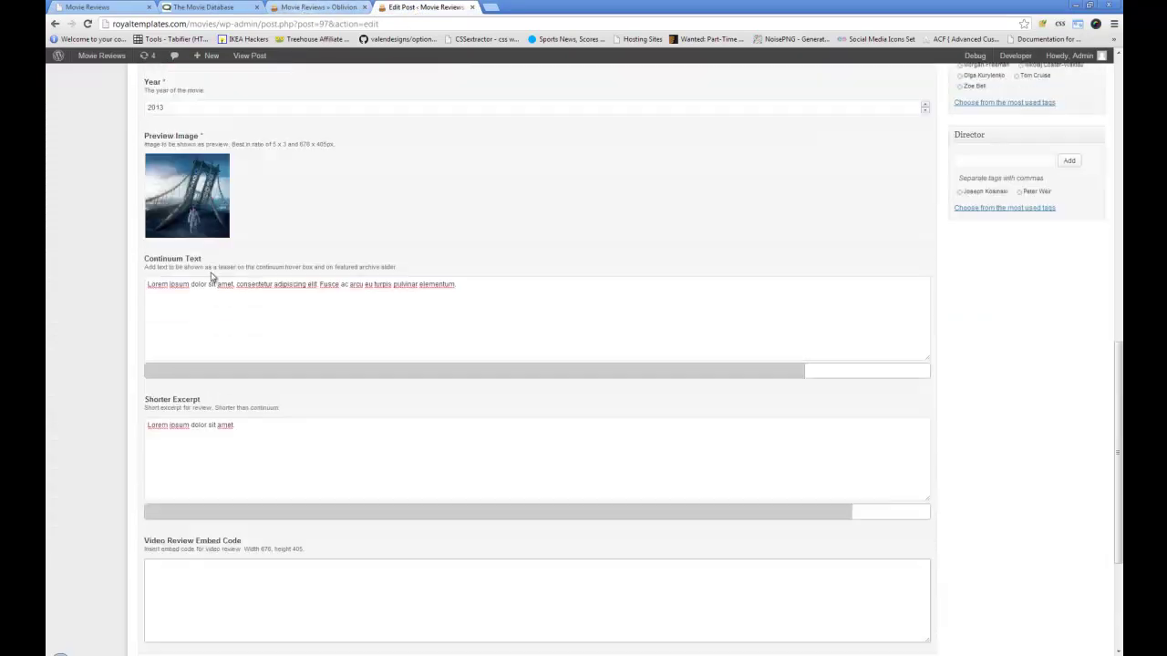
- Open the Man of Steel review for editing and examine the width and height in its video embed code
{"action": "left_click", "coordinate": [55, 26]}
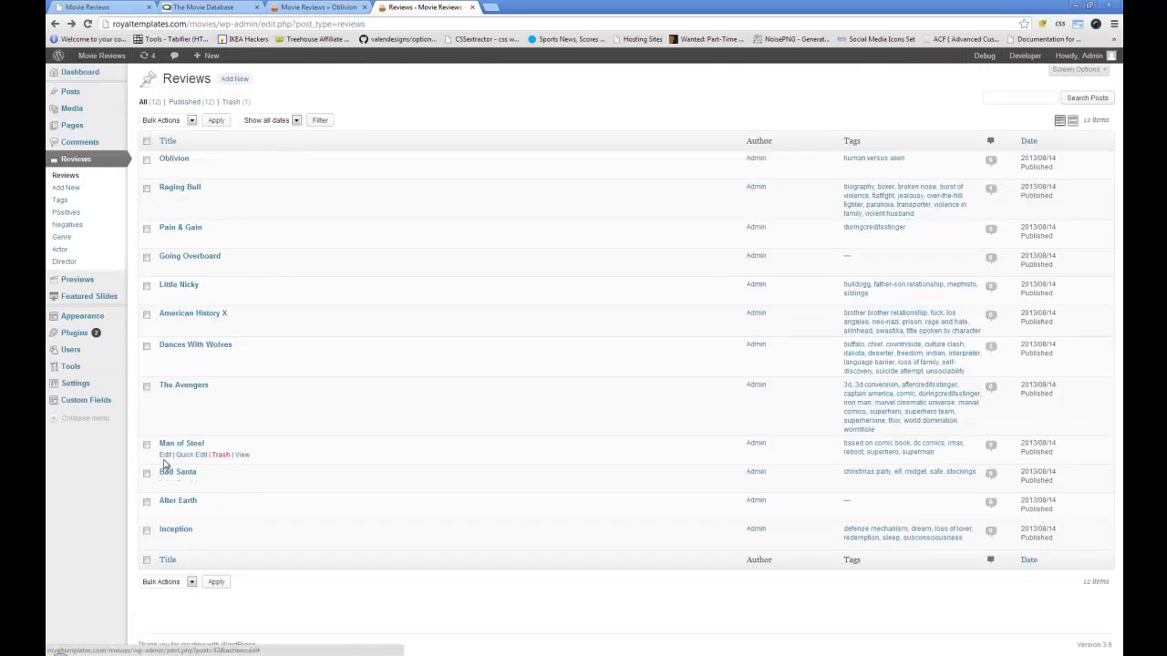
{"action": "left_click", "coordinate": [166, 456]}
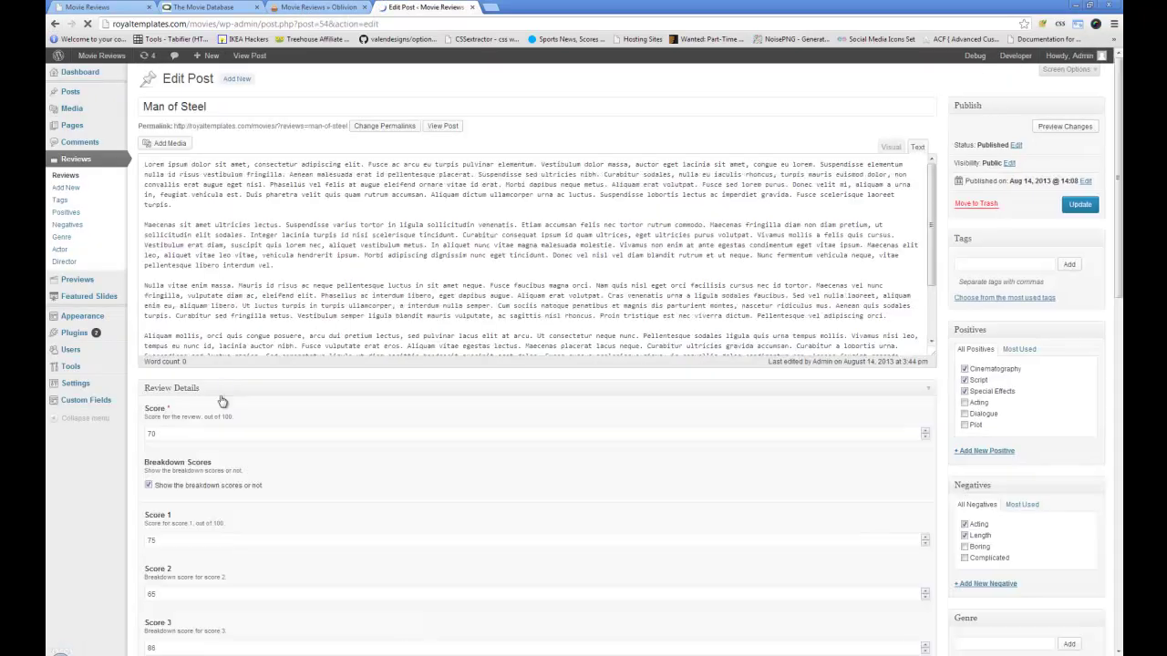
{"action": "scroll", "coordinate": [471, 397], "scroll_direction": "down", "scroll_amount": 10}
{"action": "scroll", "coordinate": [472, 398], "scroll_direction": "down", "scroll_amount": 3}
{"action": "left_click_drag", "start_coordinate": [161, 344], "coordinate": [365, 343]}
{"action": "left_click", "coordinate": [431, 343]}
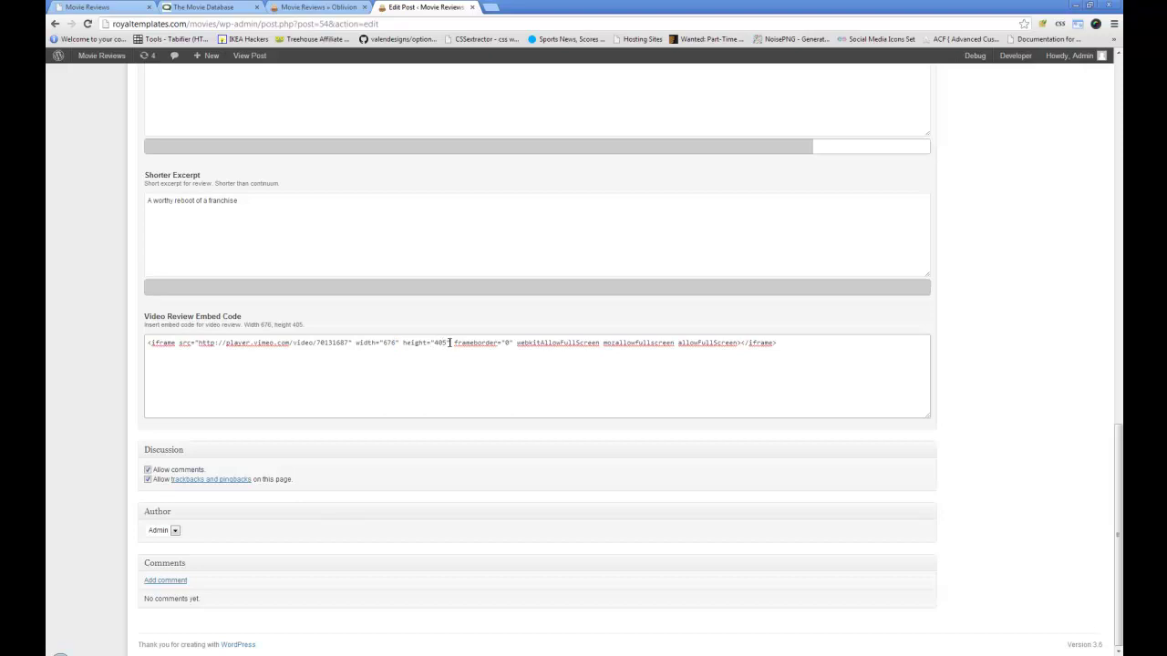
- Reopen the Oblivion review for editing and select the value in its TheMovieDB ID field
{"action": "left_click", "coordinate": [55, 24]}
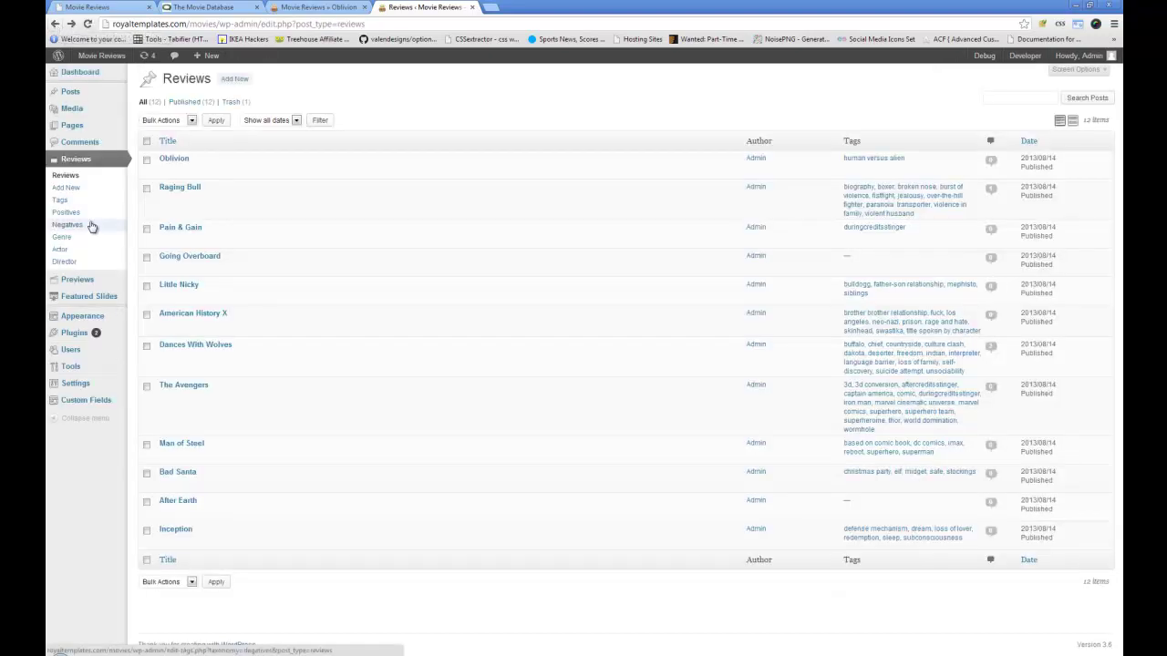
{"action": "left_click", "coordinate": [79, 179]}
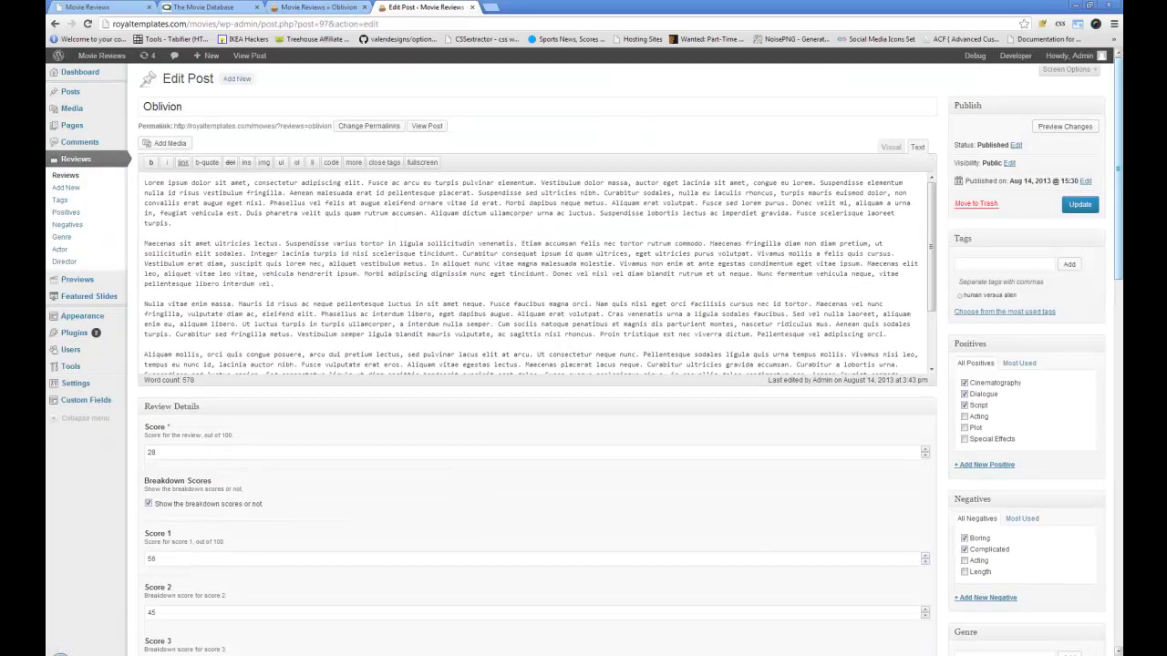
{"action": "scroll", "coordinate": [429, 361], "scroll_direction": "down", "scroll_amount": 20}
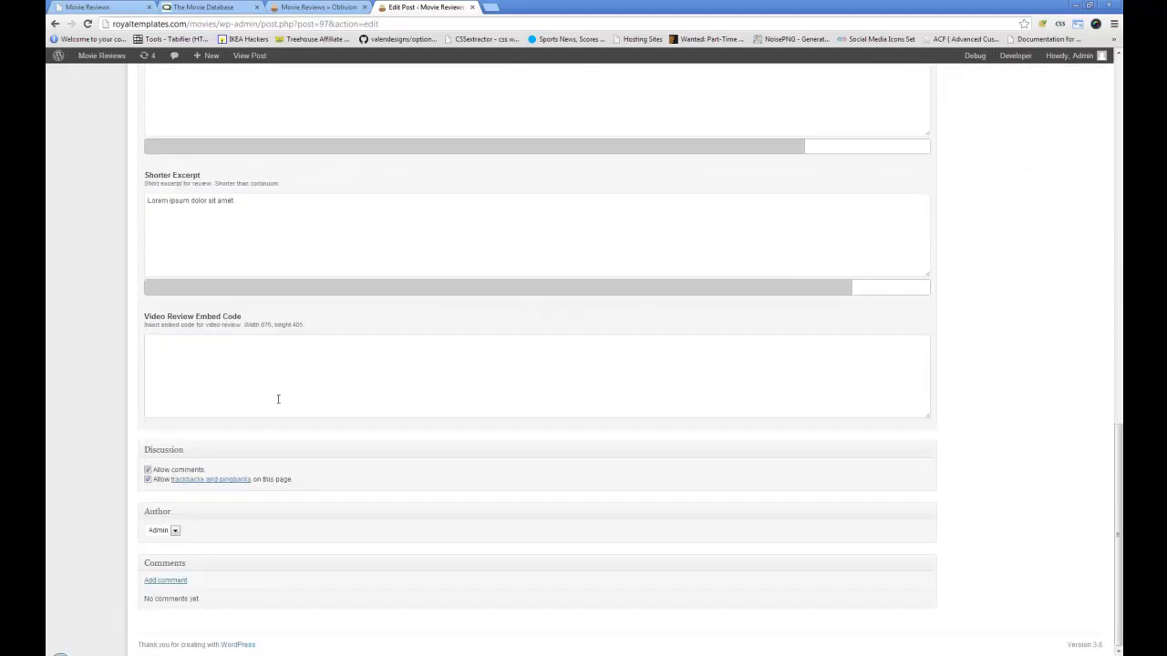
{"action": "scroll", "coordinate": [274, 403], "scroll_direction": "up", "scroll_amount": 6}
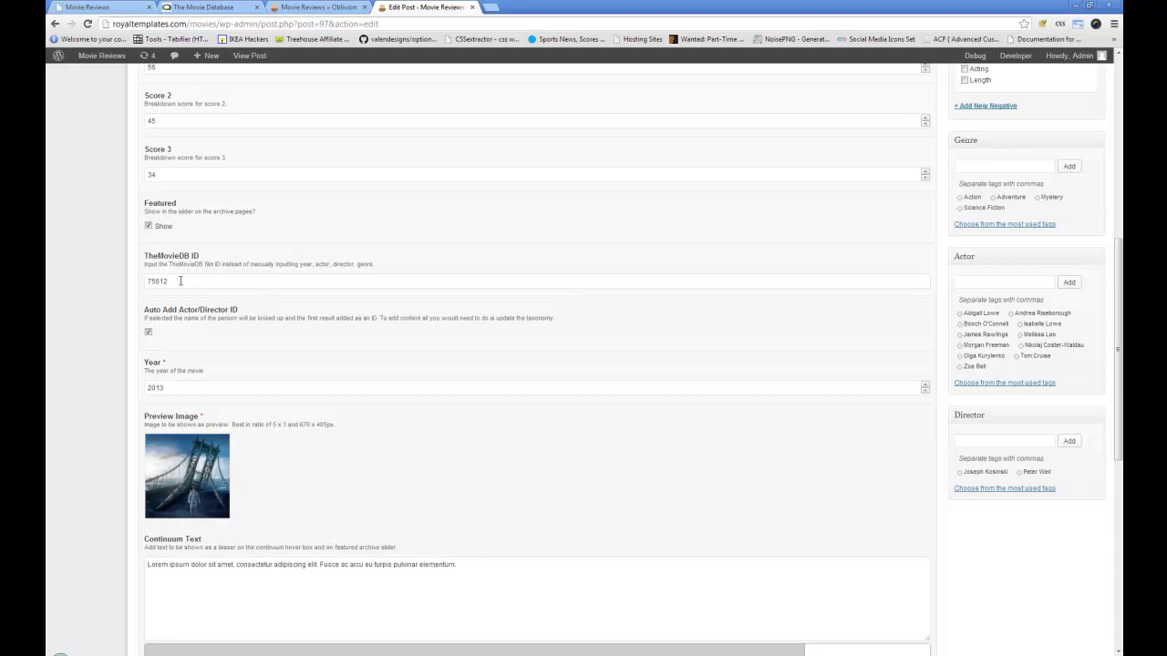
{"action": "left_click_drag", "start_coordinate": [195, 280], "coordinate": [138, 286]}
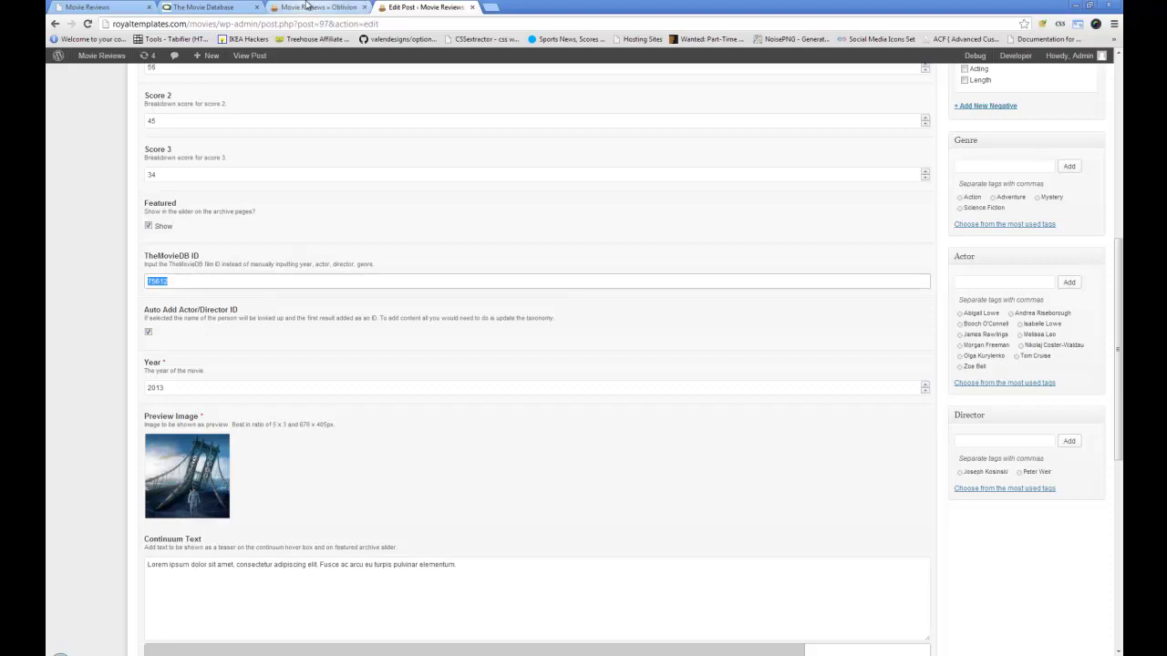
- Search themoviedb.org for "oblivion" and look through the movie results
{"action": "left_click", "coordinate": [214, 11]}
{"action": "left_click", "coordinate": [522, 162]}
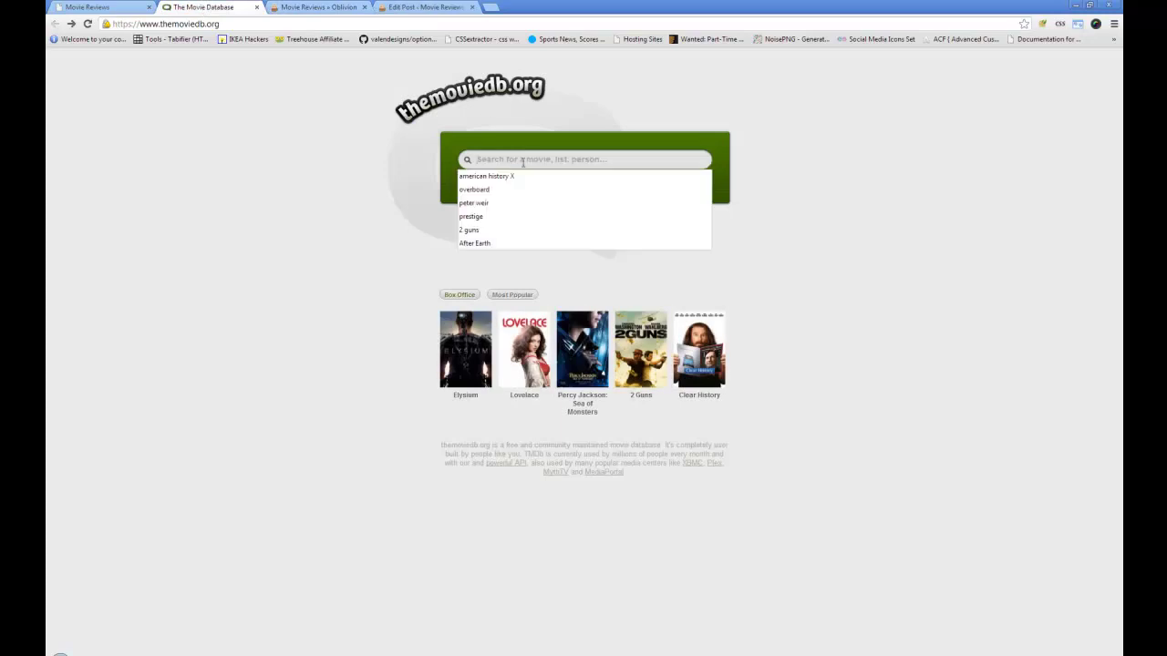
{"action": "type", "text": "oblivion"}
{"action": "key", "text": "Return"}
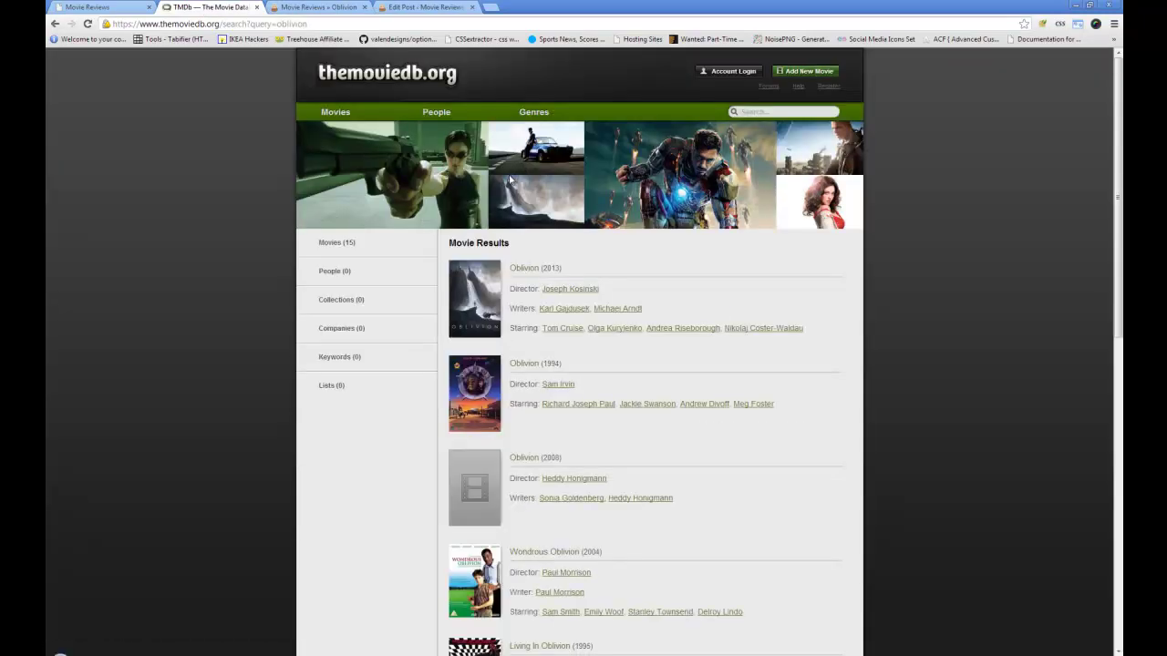
{"action": "scroll", "coordinate": [466, 213], "scroll_direction": "down", "scroll_amount": 1}
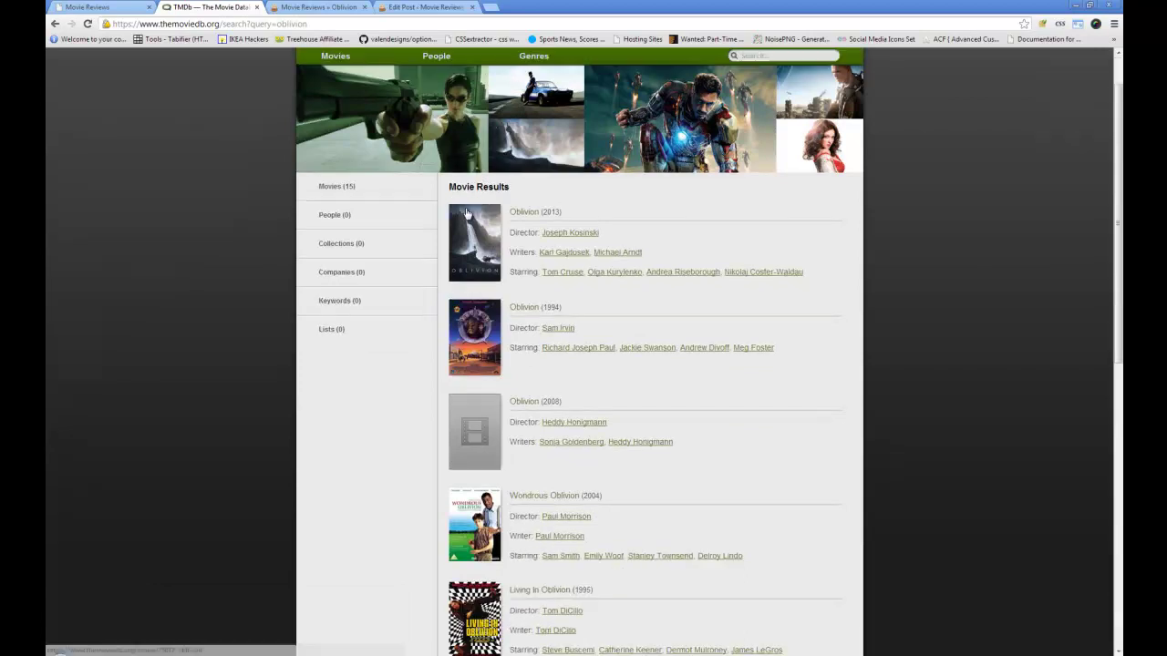
- Open the 2013 Oblivion movie page on themoviedb.org and compare it with the site's review and its edit form
{"action": "left_click", "coordinate": [526, 215]}
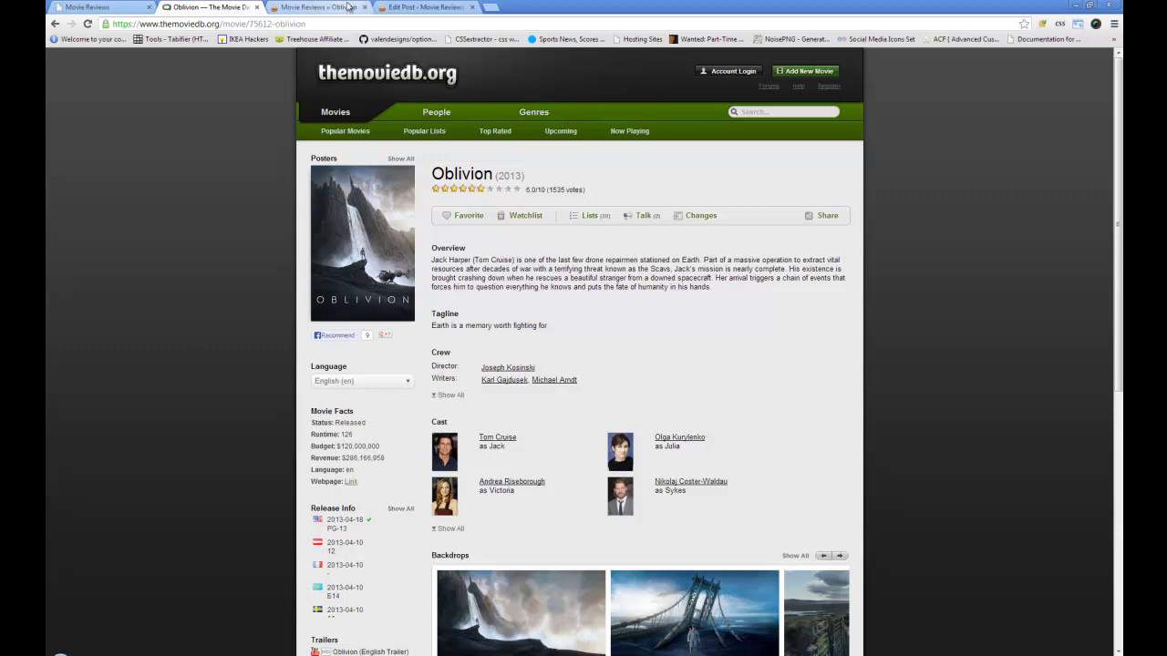
{"action": "left_click", "coordinate": [319, 6]}
{"action": "left_click", "coordinate": [410, 6]}
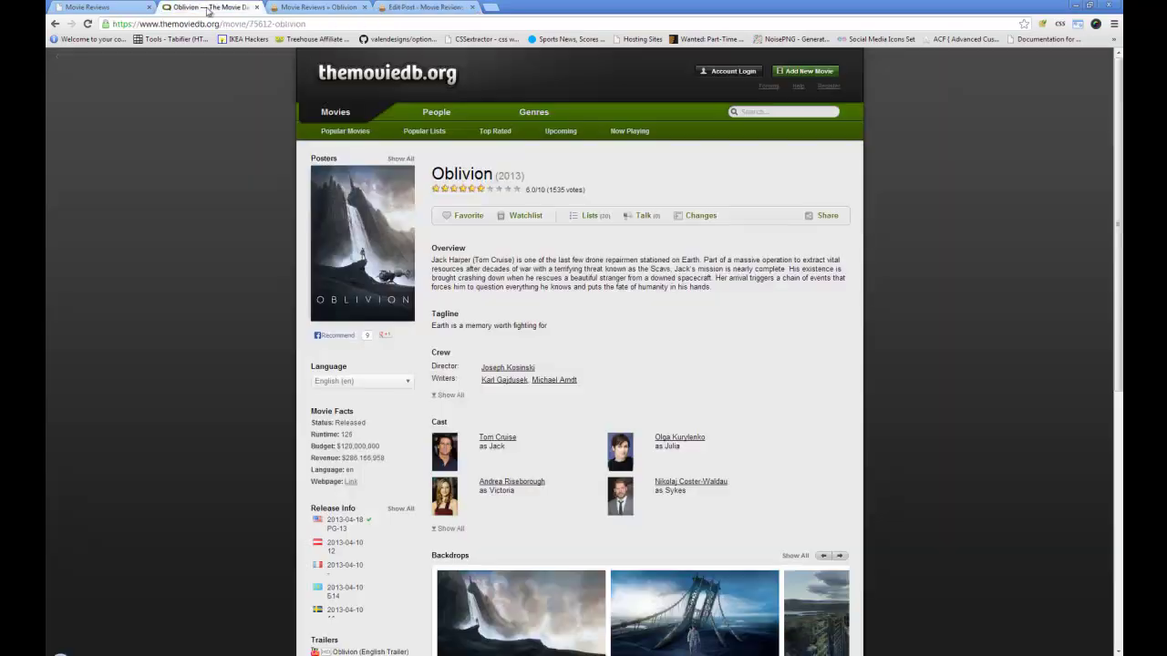
- Open Tom Cruise's person page from the Oblivion cast on themoviedb.org, look at it, and return to the movie page
{"action": "left_click", "coordinate": [208, 8]}
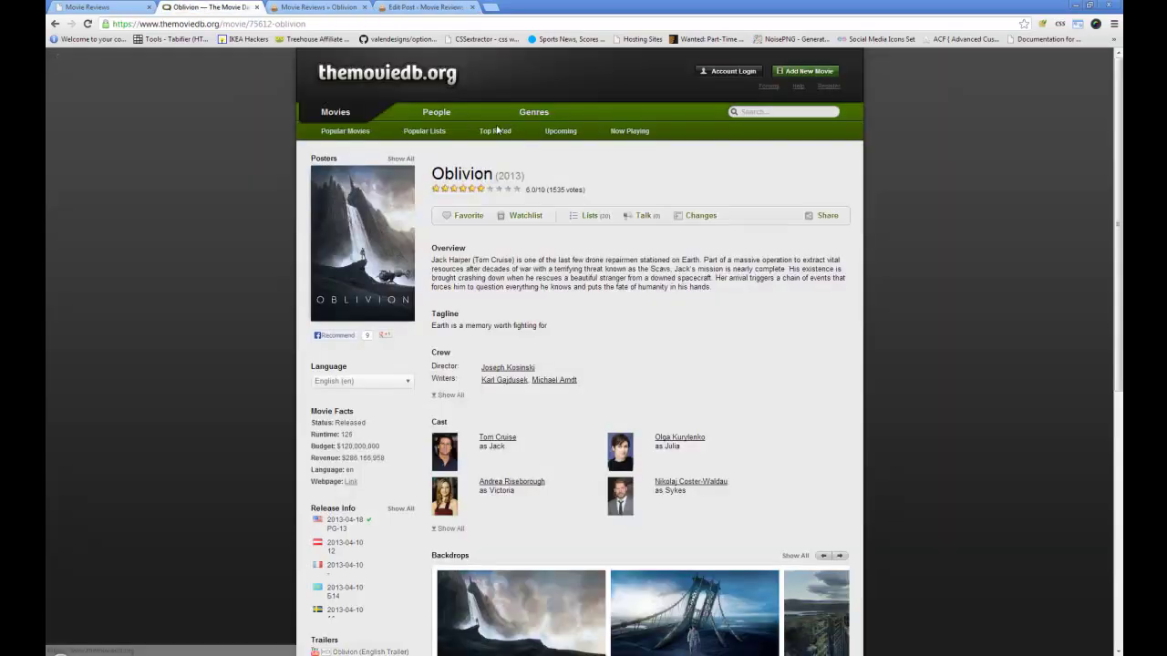
{"action": "scroll", "coordinate": [529, 361], "scroll_direction": "down", "scroll_amount": 3}
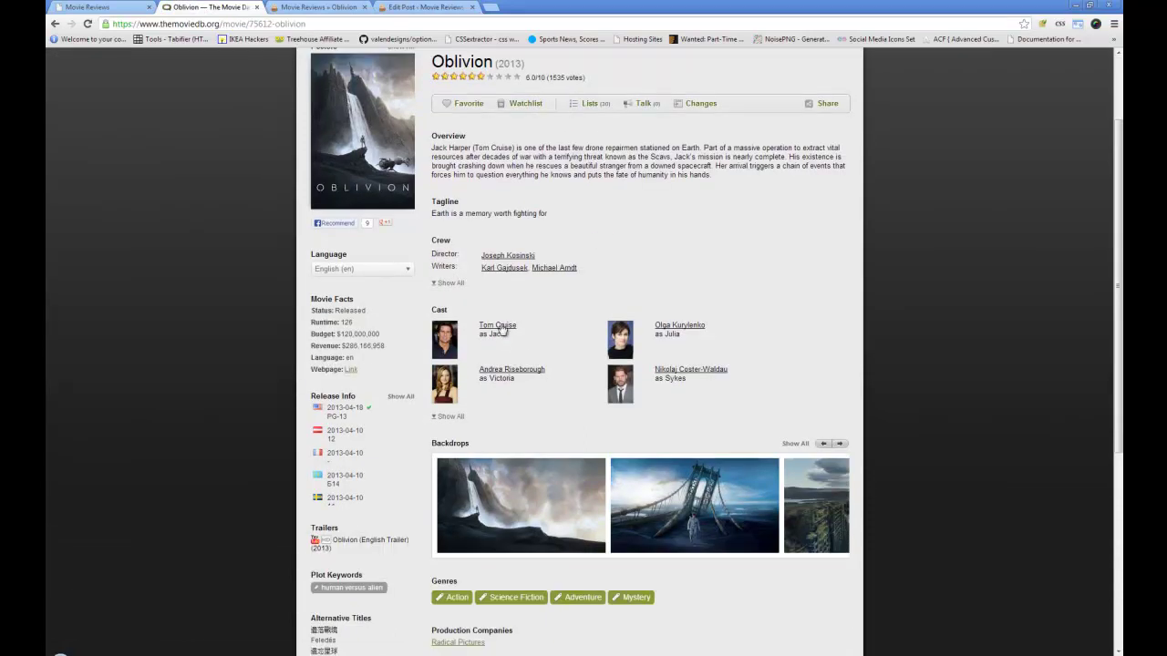
{"action": "left_click", "coordinate": [498, 327]}
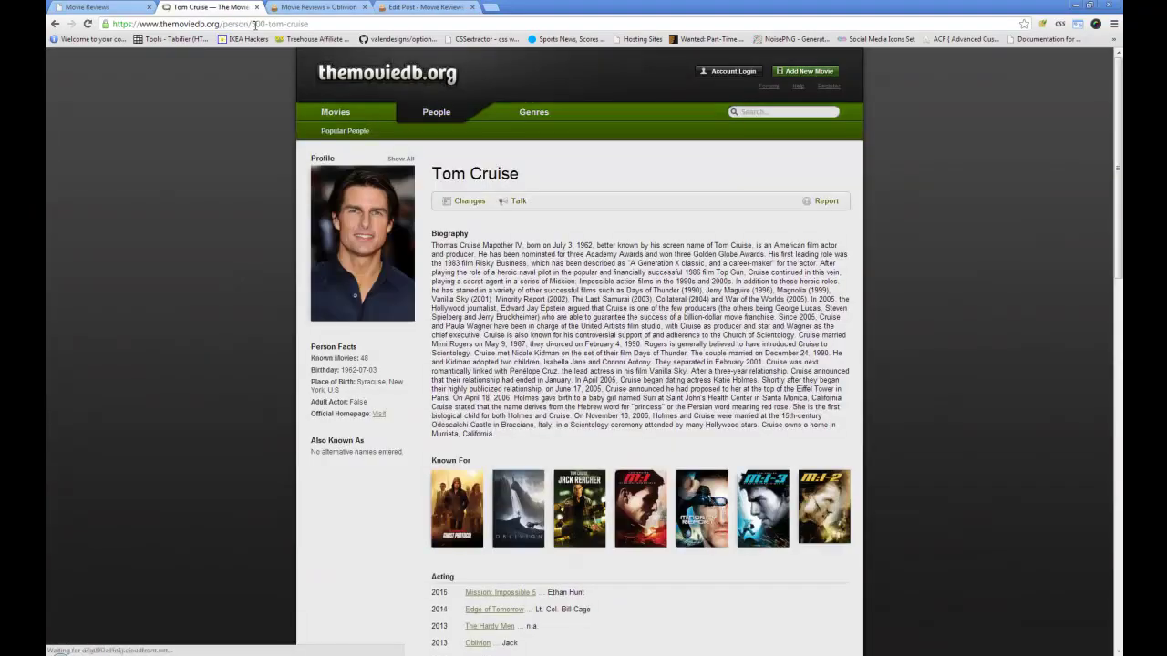
{"action": "left_click", "coordinate": [55, 23]}
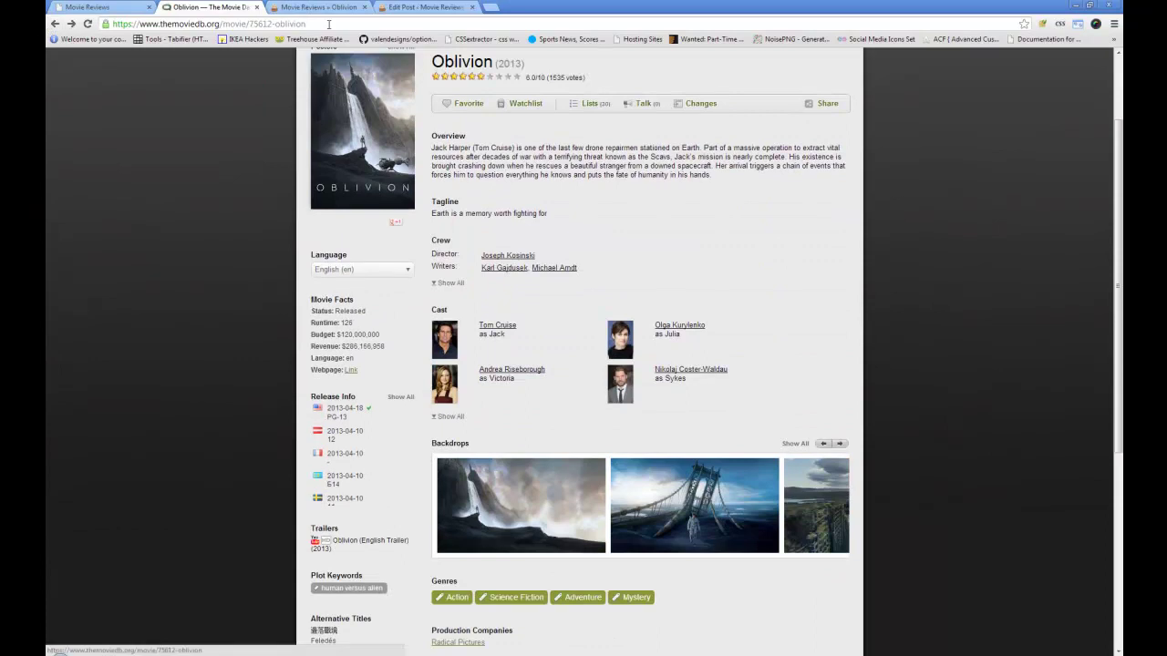
- Return to the Oblivion review's edit form and examine its fields from TheMovieDB ID down to the comments section
{"action": "left_click", "coordinate": [319, 8]}
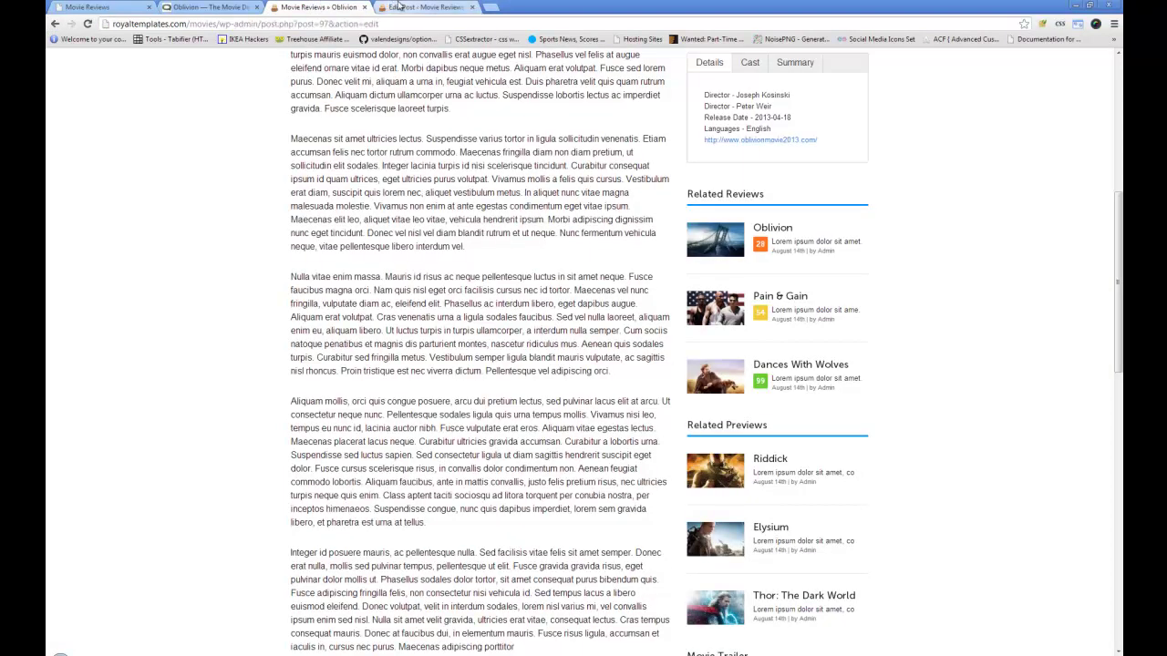
{"action": "left_click", "coordinate": [399, 7]}
{"action": "scroll", "coordinate": [464, 328], "scroll_direction": "down", "scroll_amount": 2}
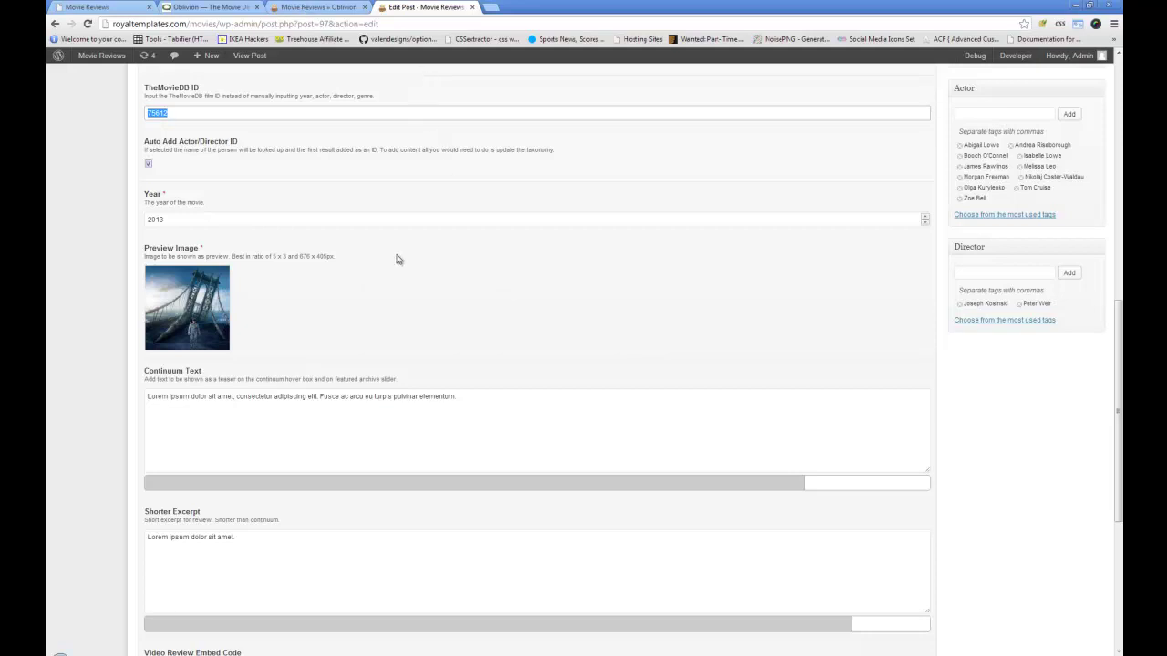
{"action": "scroll", "coordinate": [308, 357], "scroll_direction": "down", "scroll_amount": 5}
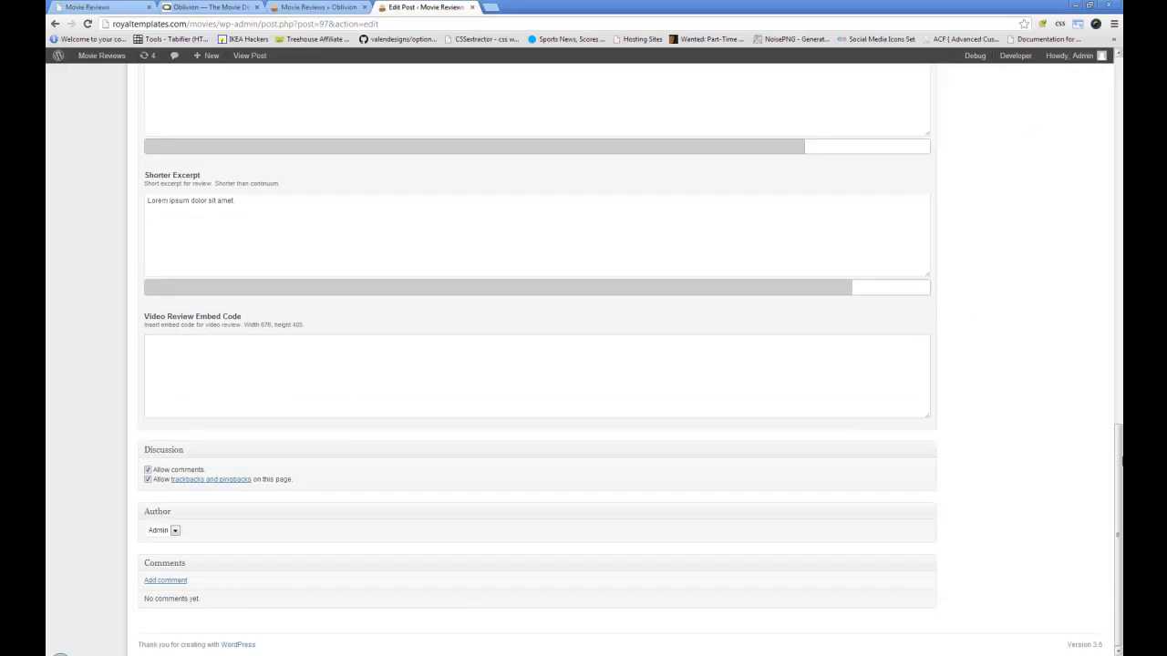
{"action": "scroll", "coordinate": [1104, 365], "scroll_direction": "up", "scroll_amount": 5}
{"action": "scroll", "coordinate": [1100, 352], "scroll_direction": "up", "scroll_amount": 1}
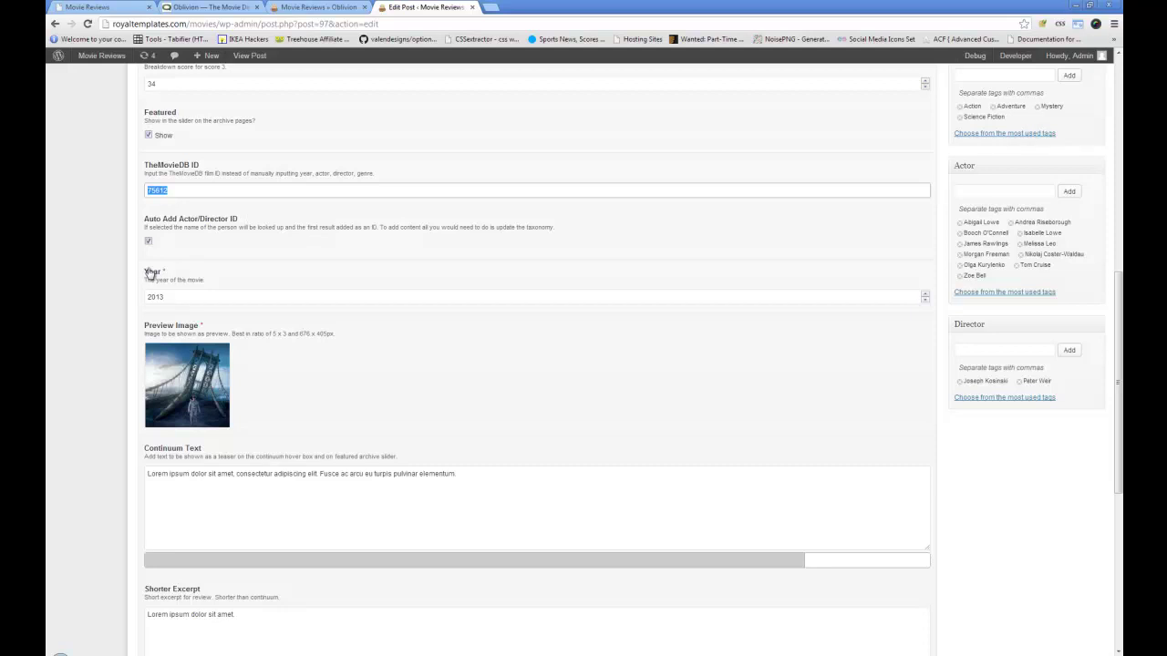
- Examine the Oblivion review's Negatives, Genre, Actor and Director boxes, along with its preview image and continuum text fields
{"action": "scroll", "coordinate": [646, 274], "scroll_direction": "up", "scroll_amount": 3}
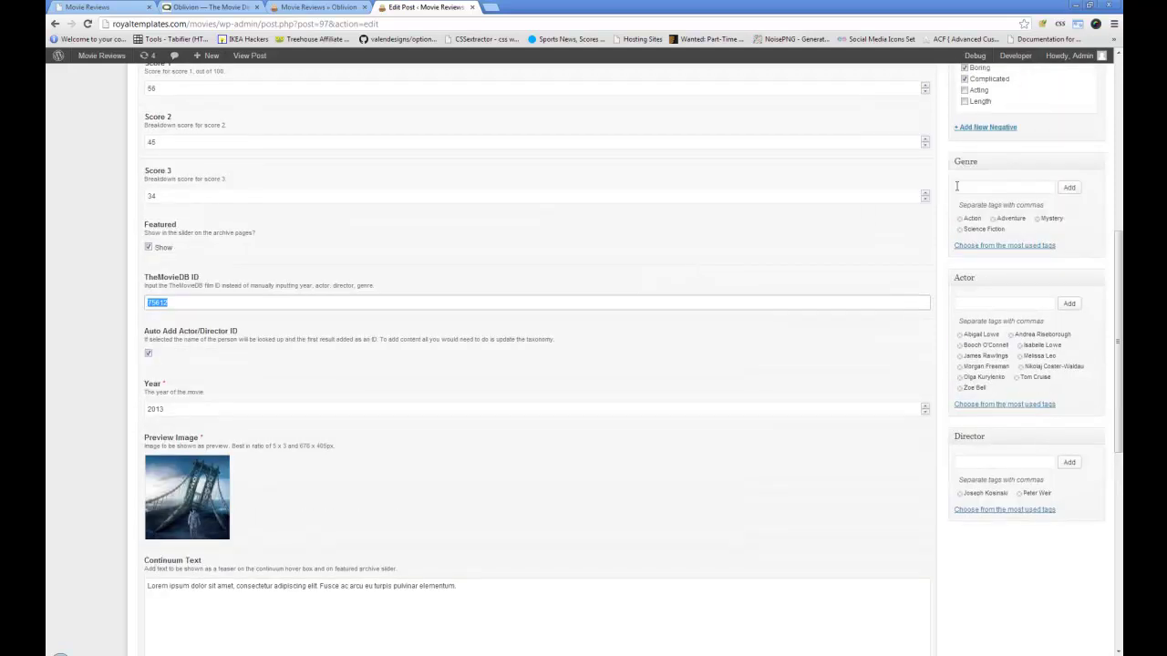
{"action": "scroll", "coordinate": [997, 295], "scroll_direction": "up", "scroll_amount": 4}
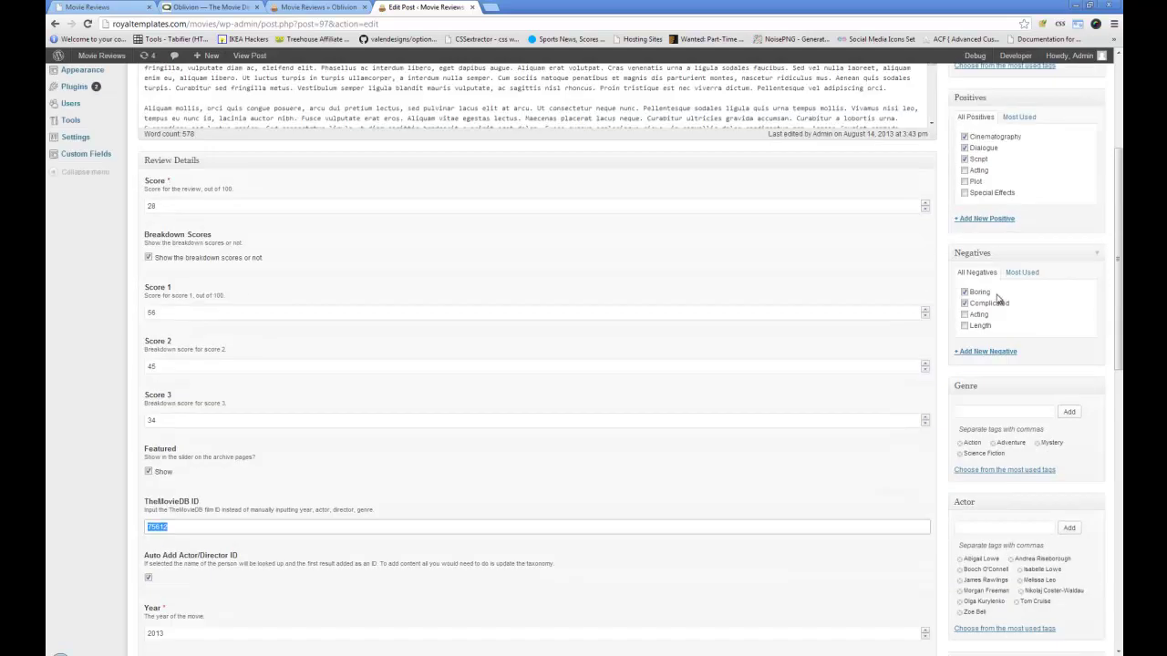
{"action": "scroll", "coordinate": [979, 205], "scroll_direction": "down", "scroll_amount": 4}
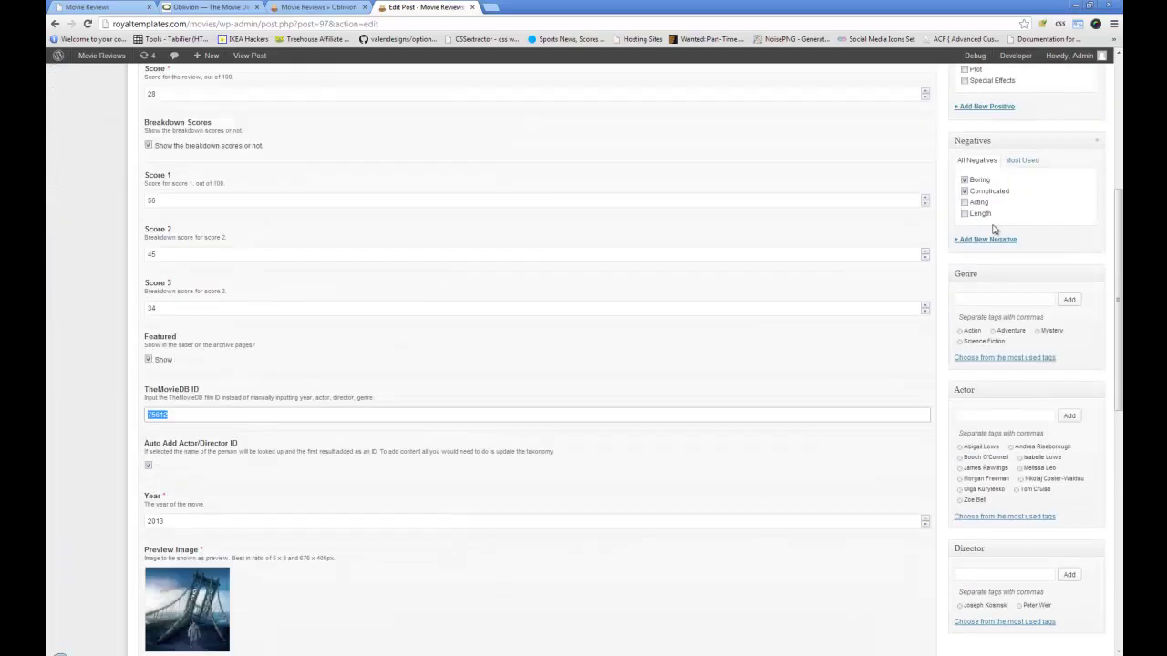
{"action": "scroll", "coordinate": [1018, 429], "scroll_direction": "down", "scroll_amount": 2}
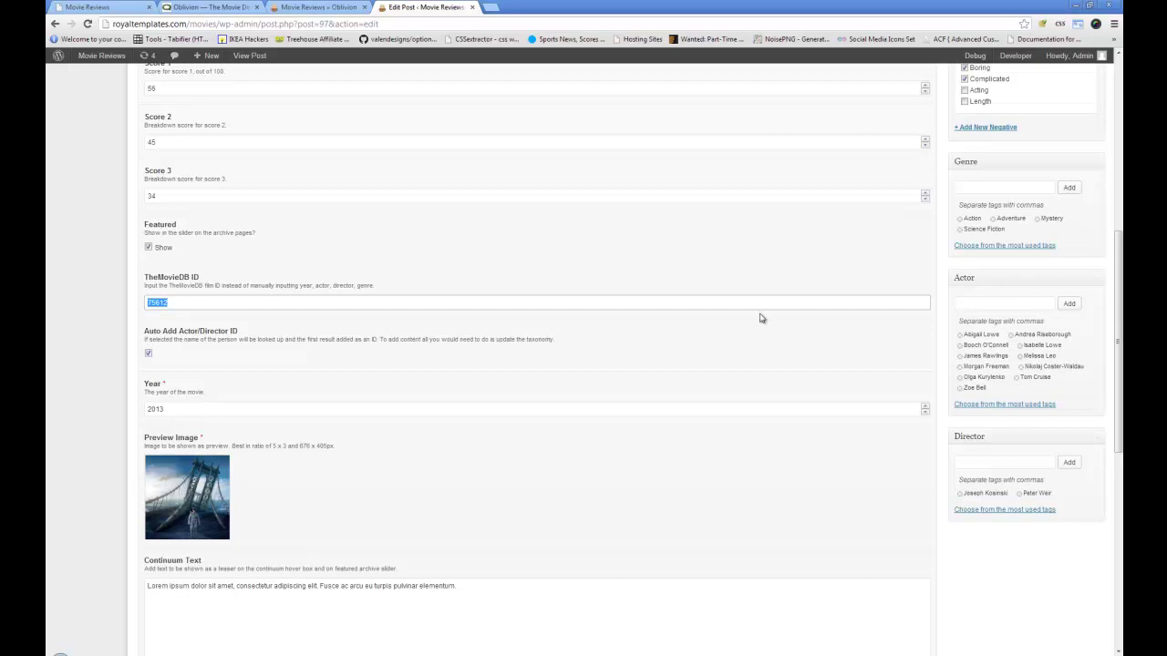
{"action": "scroll", "coordinate": [219, 371], "scroll_direction": "down", "scroll_amount": 4}
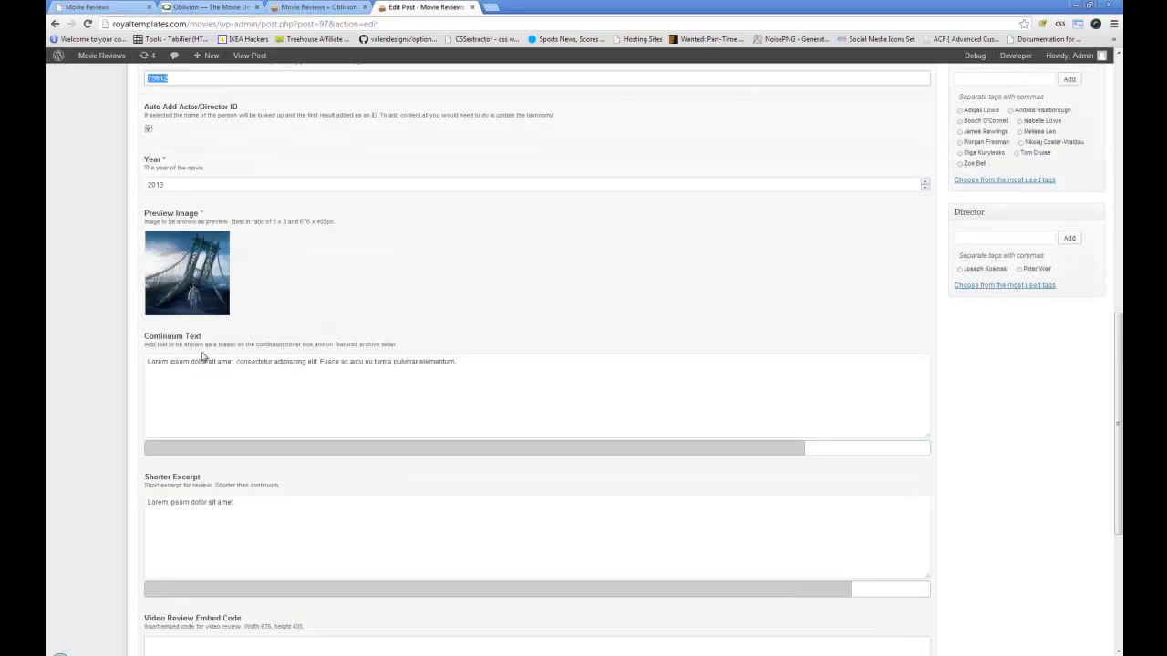
{"action": "mouse_move", "coordinate": [215, 260]}
- Compare the Positives and Negatives options in the Oblivion edit form with those displayed on the live review page
{"action": "left_click_drag", "start_coordinate": [1121, 362], "coordinate": [1117, 151]}
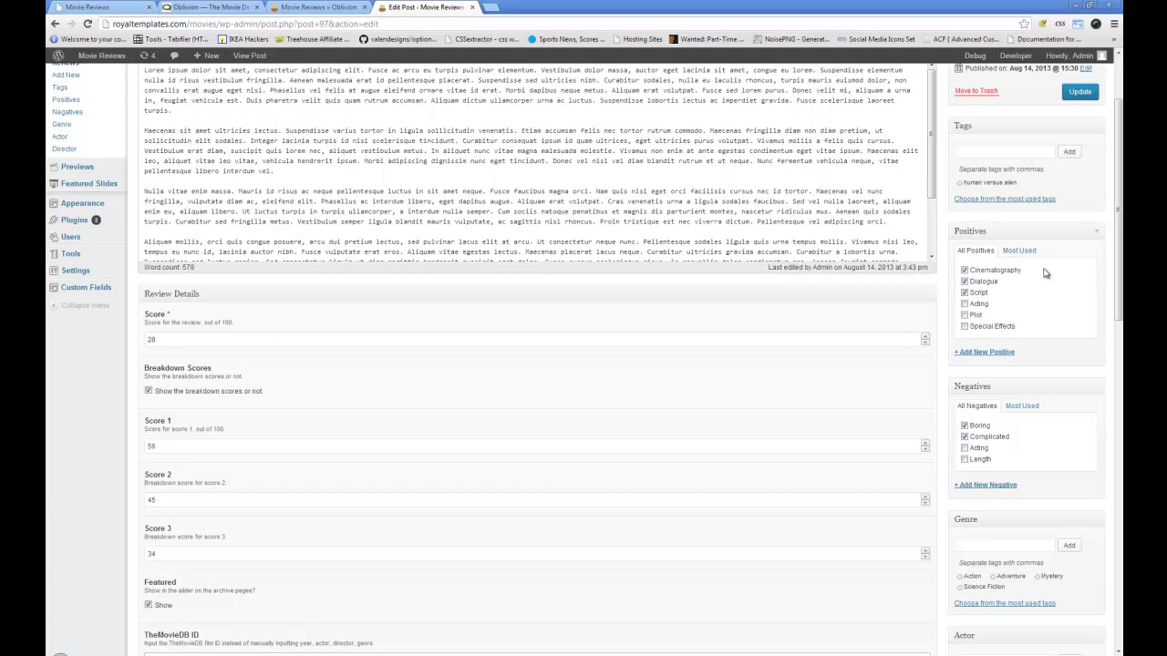
{"action": "left_click", "coordinate": [325, 8]}
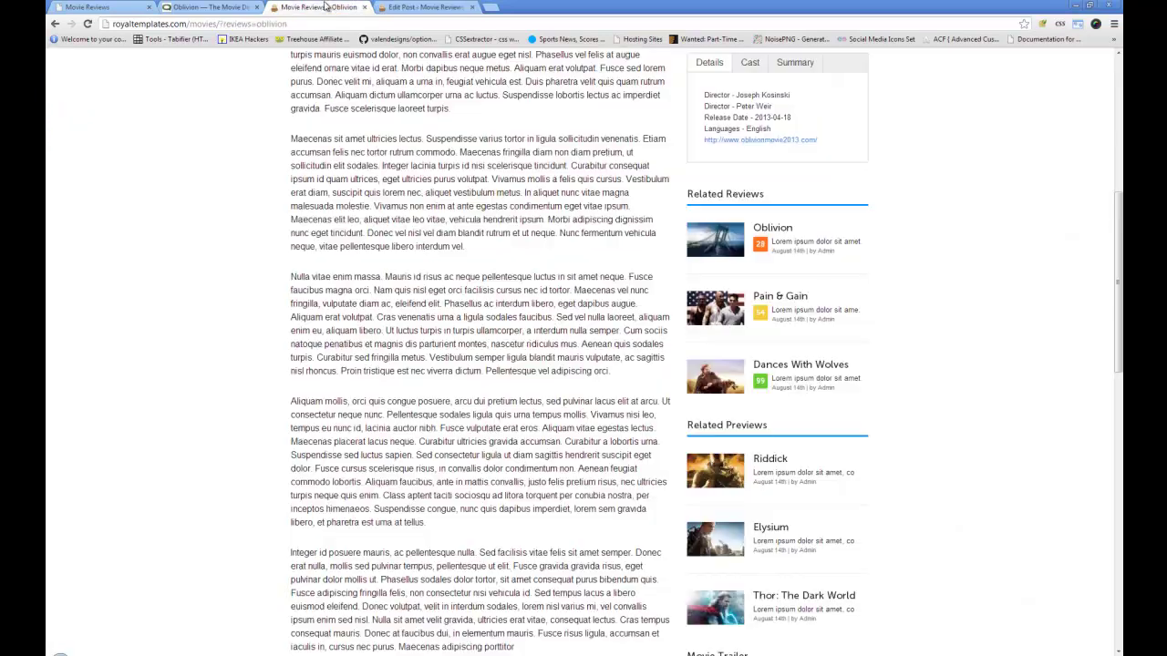
{"action": "scroll", "coordinate": [638, 246], "scroll_direction": "up", "scroll_amount": 5}
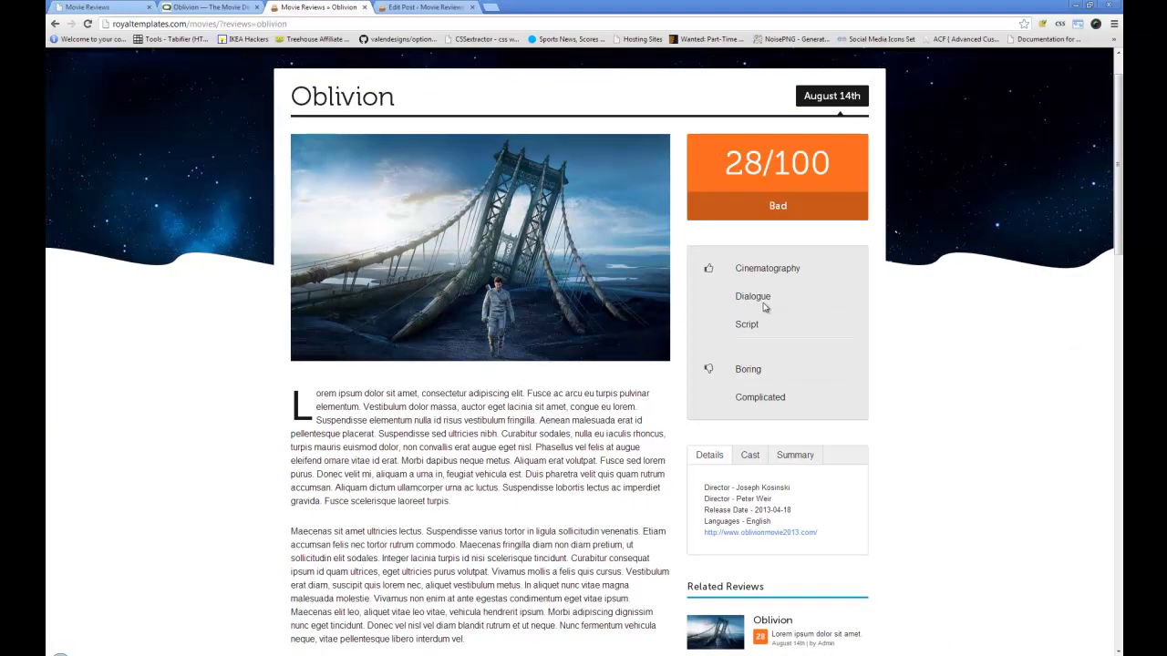
{"action": "left_click", "coordinate": [392, 7]}
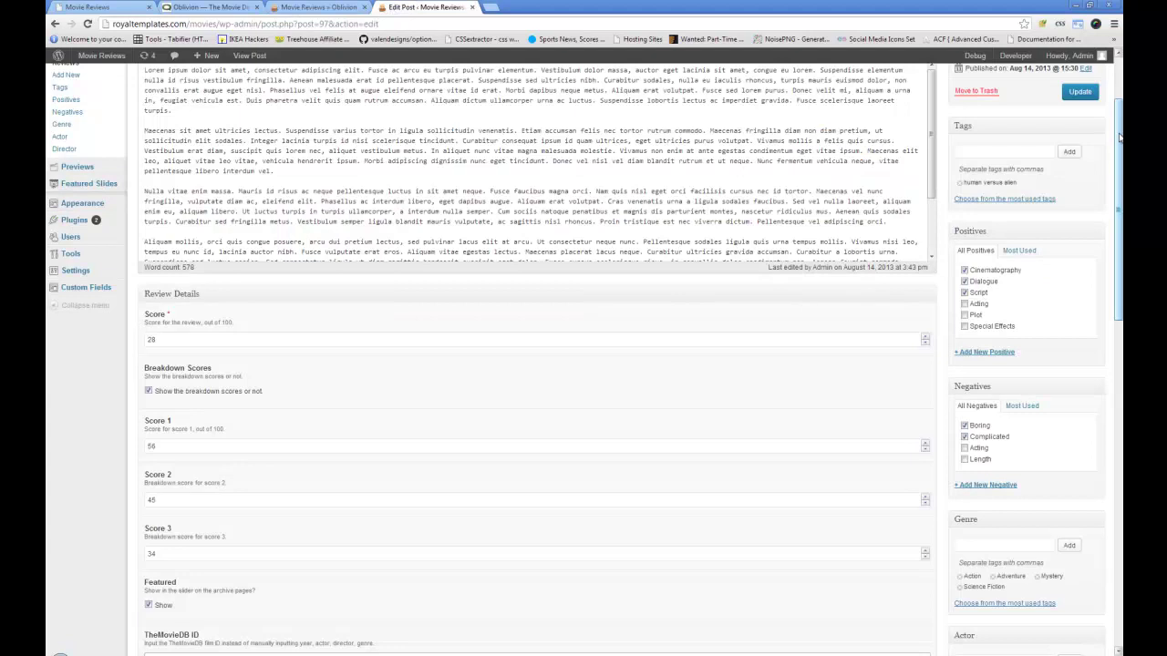
{"action": "scroll", "coordinate": [1116, 150], "scroll_direction": "up", "scroll_amount": 1}
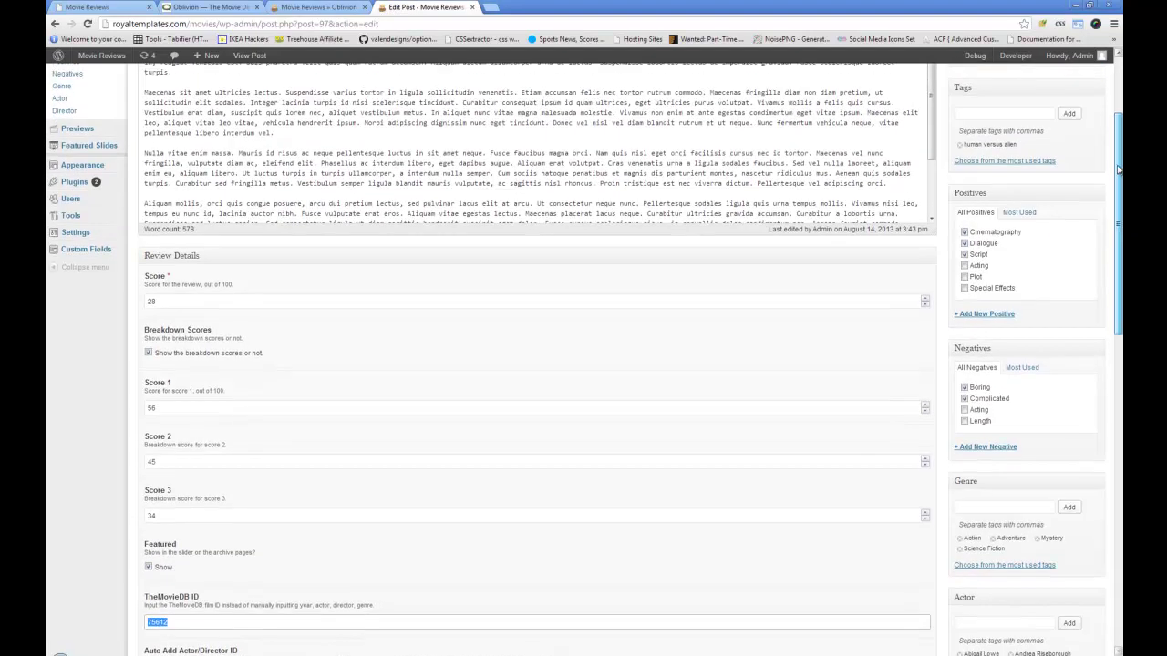
{"action": "left_click_drag", "start_coordinate": [1112, 140], "coordinate": [1091, 118]}
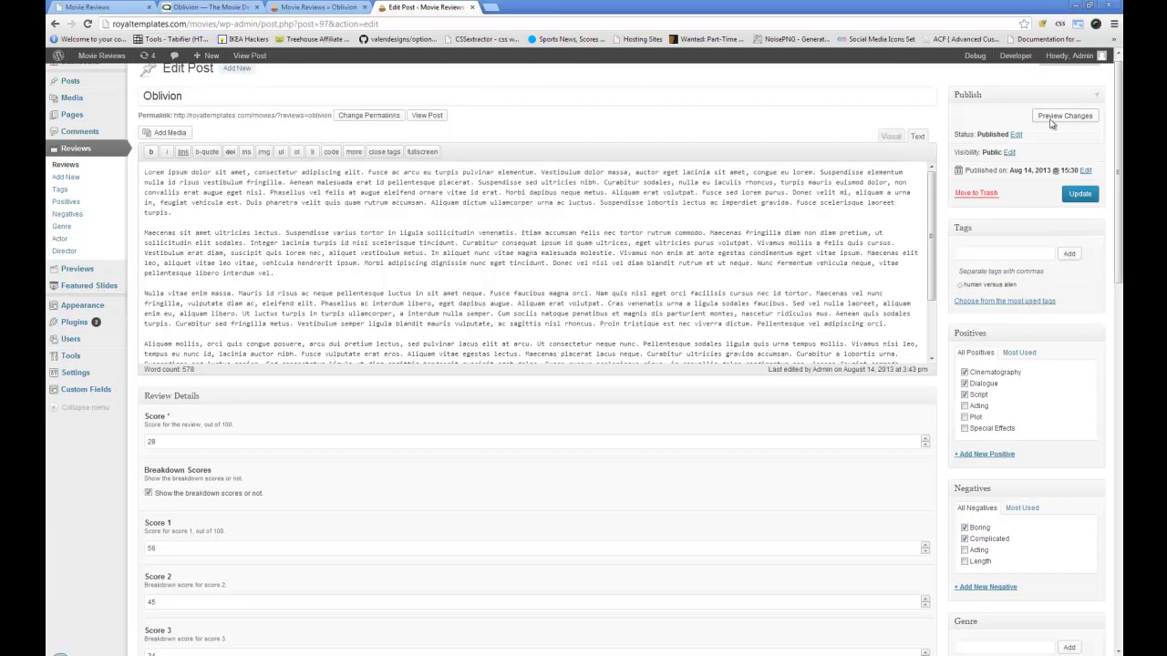
- Open the Riddick preview for editing and examine its excerpt, preview image, description, featured, trailer embed code and TheMovieDB ID fields
{"action": "mouse_move", "coordinate": [75, 270]}
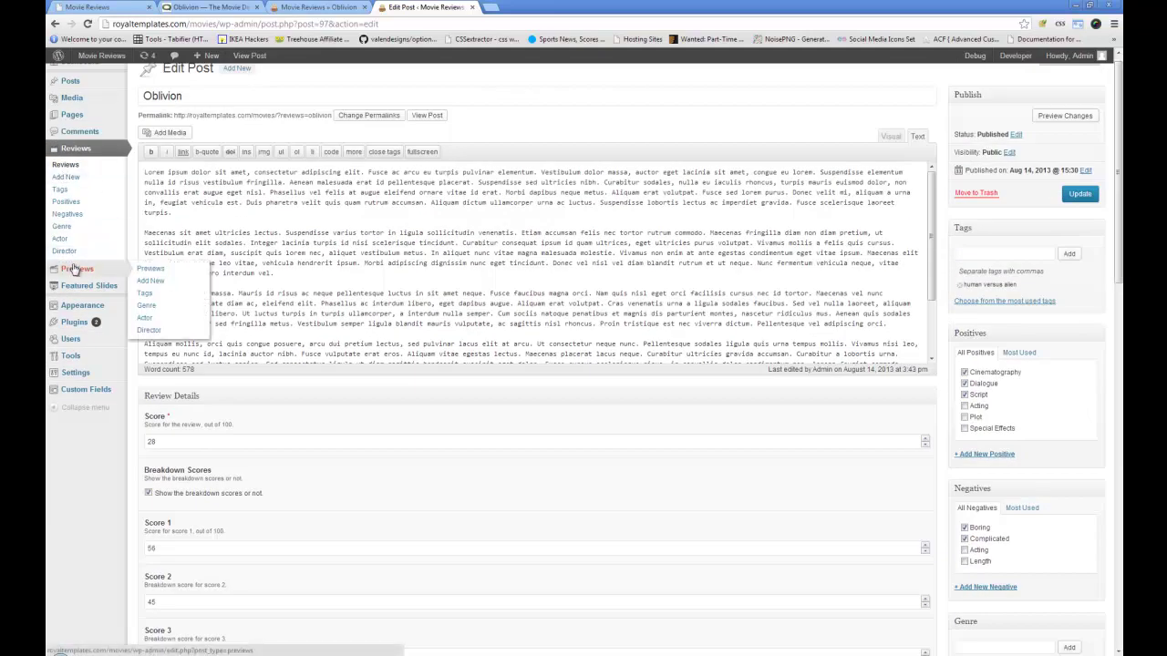
{"action": "left_click", "coordinate": [141, 271]}
{"action": "left_click", "coordinate": [166, 173]}
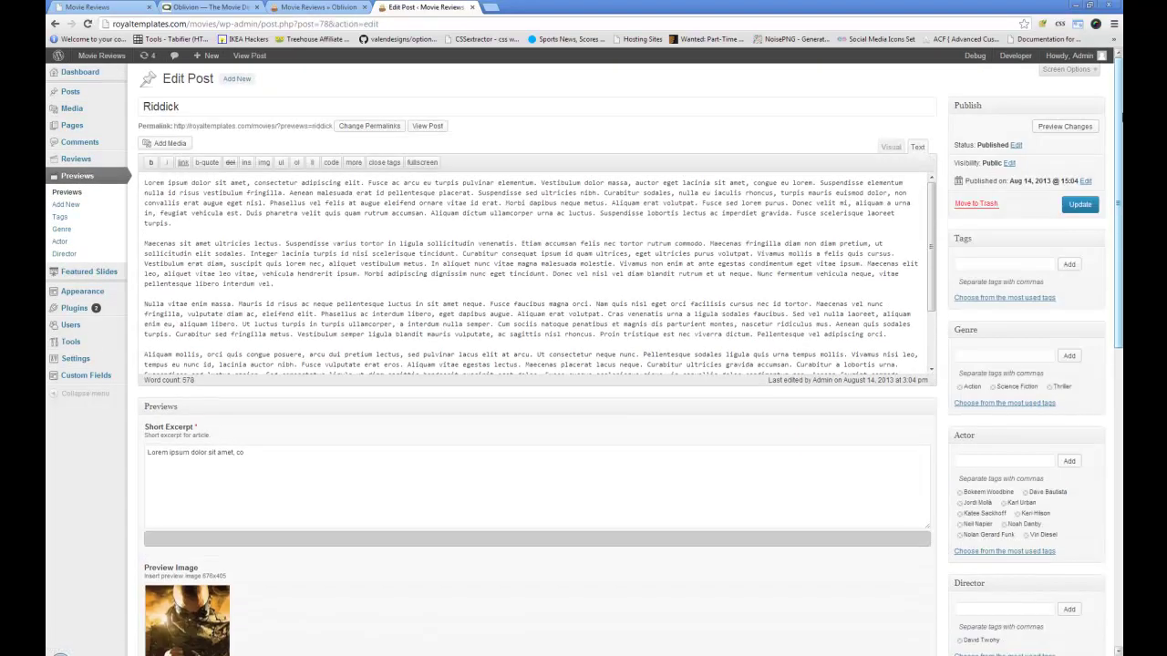
{"action": "left_click_drag", "start_coordinate": [1121, 128], "coordinate": [1121, 210]}
{"action": "scroll", "coordinate": [268, 267], "scroll_direction": "down", "scroll_amount": 1}
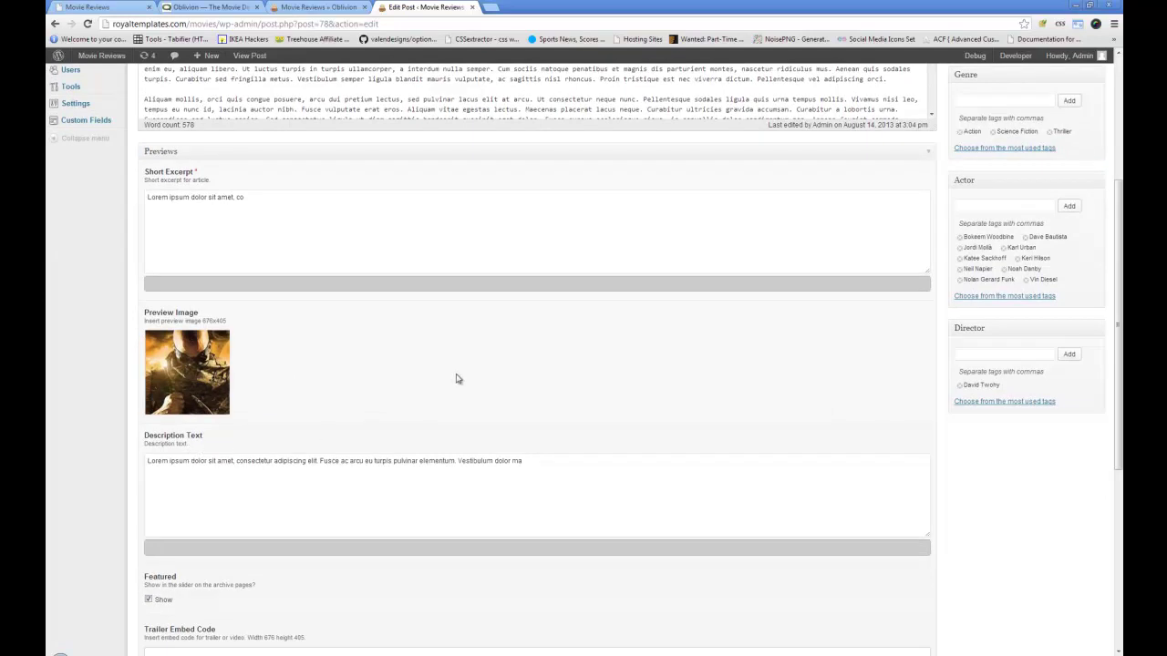
{"action": "scroll", "coordinate": [172, 237], "scroll_direction": "up", "scroll_amount": 3}
{"action": "scroll", "coordinate": [247, 271], "scroll_direction": "down", "scroll_amount": 4}
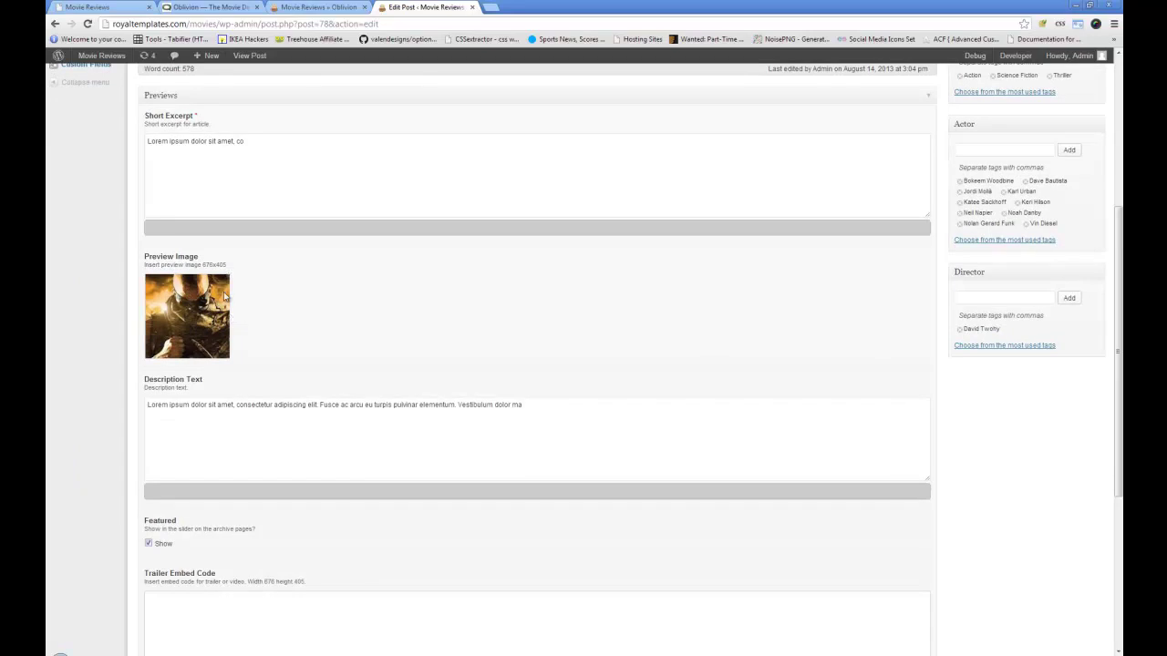
{"action": "scroll", "coordinate": [213, 309], "scroll_direction": "down", "scroll_amount": 2}
{"action": "scroll", "coordinate": [211, 353], "scroll_direction": "down", "scroll_amount": 2}
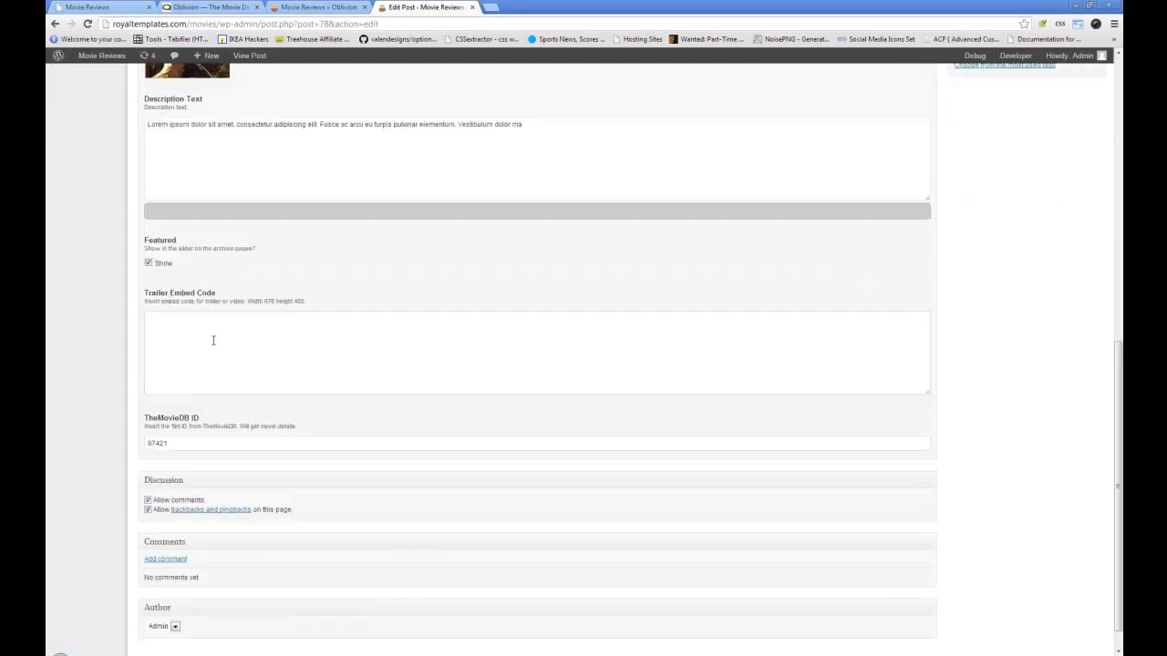
{"action": "left_click", "coordinate": [306, 370]}
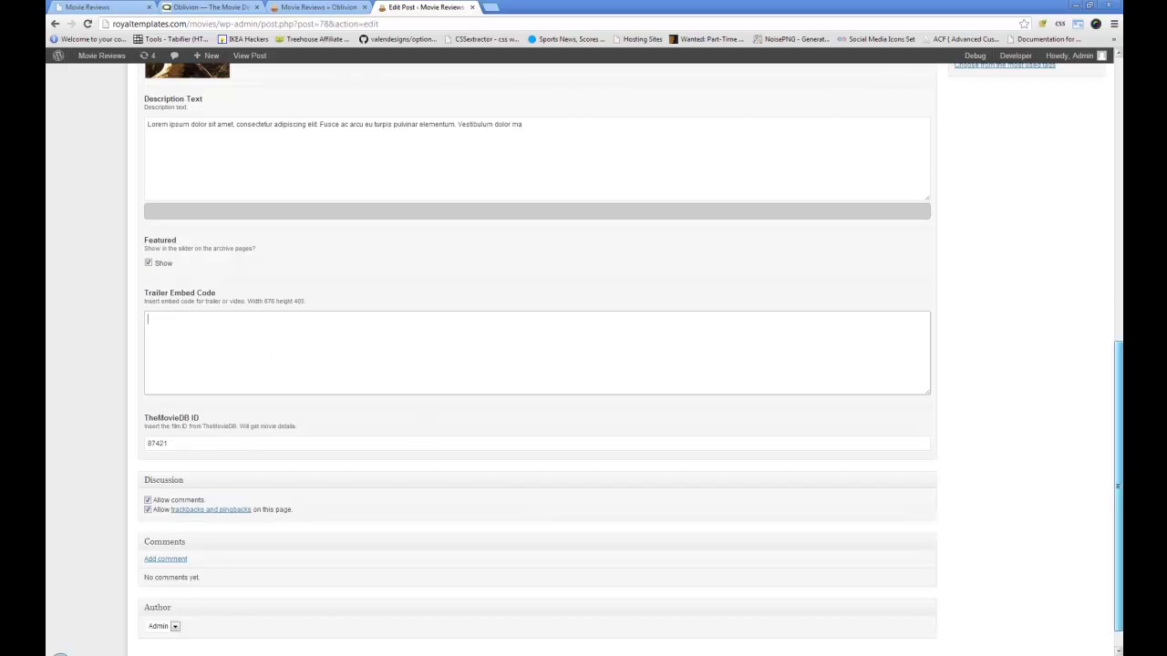
- Check the Riddick preview's Tags, Genre, Actor and Director boxes and open the reviews list
{"action": "left_click_drag", "start_coordinate": [1118, 480], "coordinate": [1118, 283]}
{"action": "scroll", "coordinate": [1067, 292], "scroll_direction": "up", "scroll_amount": 2}
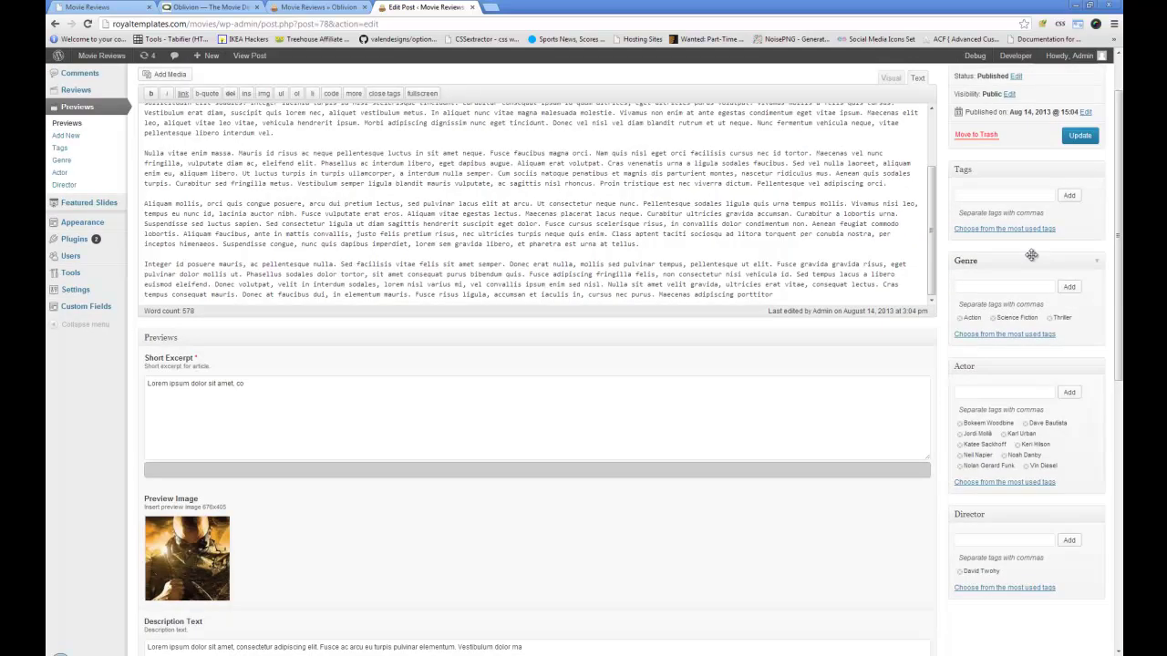
{"action": "scroll", "coordinate": [467, 367], "scroll_direction": "up", "scroll_amount": 3}
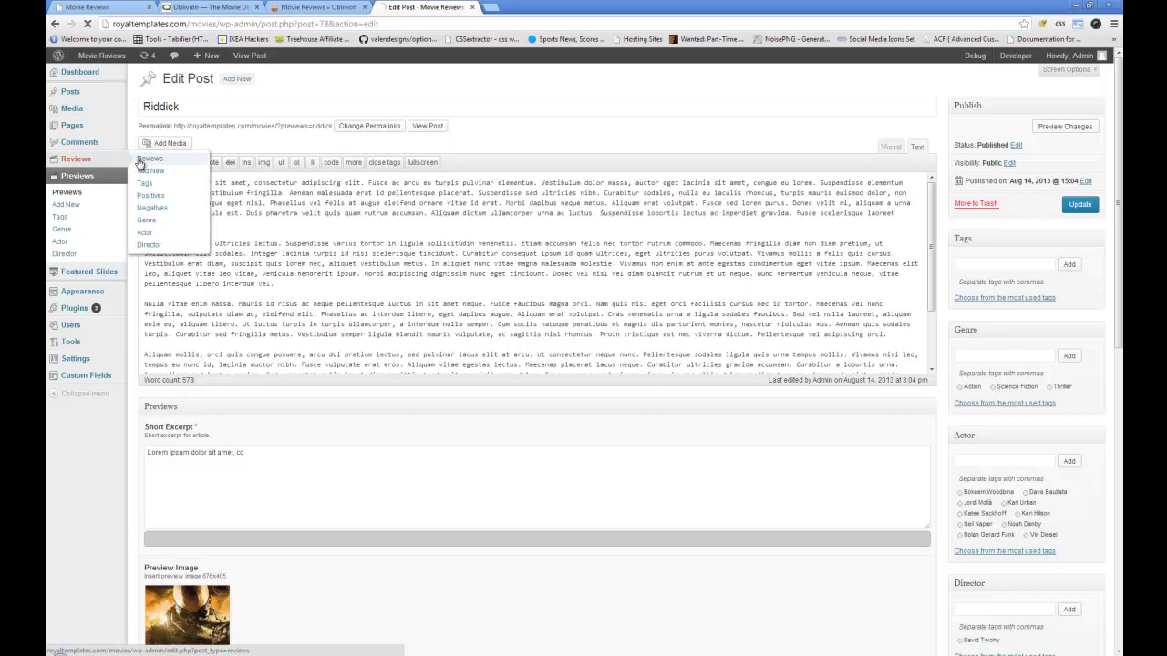
- Look over the live Oblivion review's sidebar widgets and read the Widgets/Plugins section of the theme documentation
{"action": "left_click", "coordinate": [315, 7]}
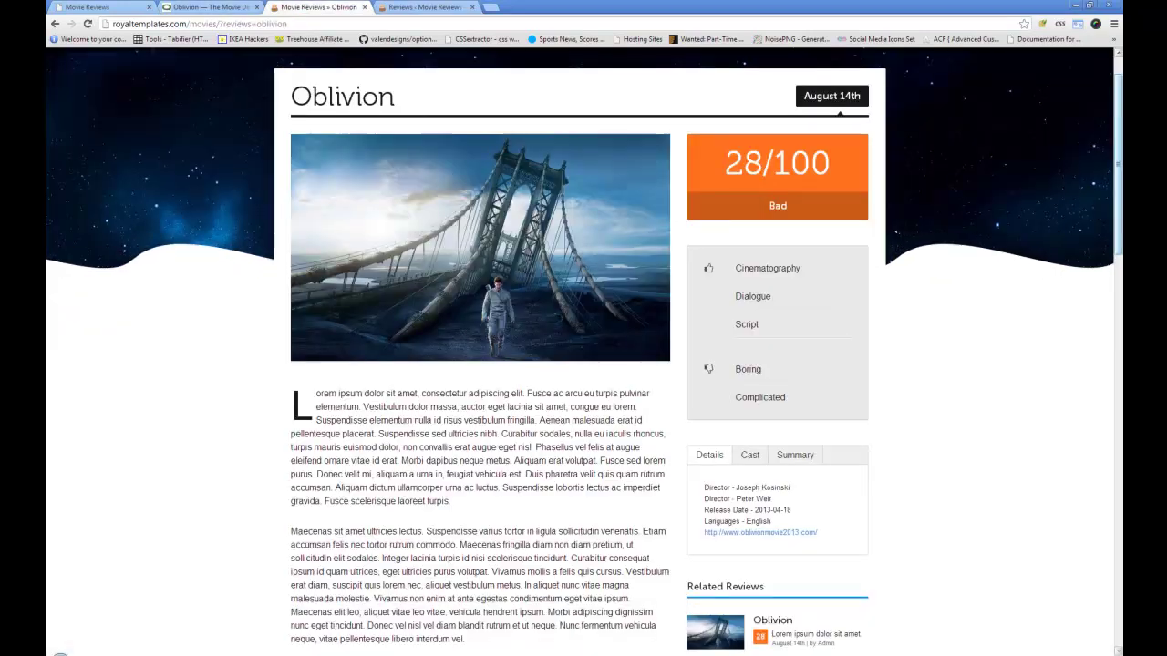
{"action": "scroll", "coordinate": [508, 208], "scroll_direction": "down", "scroll_amount": 2}
{"action": "scroll", "coordinate": [509, 208], "scroll_direction": "up", "scroll_amount": 1}
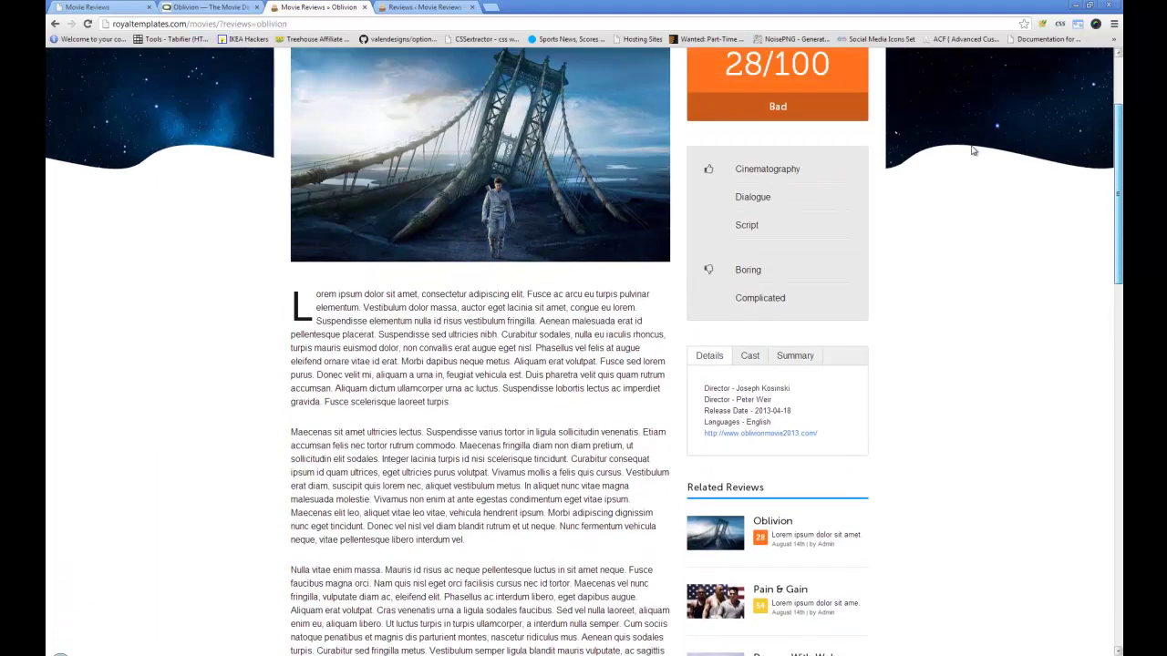
{"action": "left_click", "coordinate": [91, 8]}
{"action": "scroll", "coordinate": [547, 241], "scroll_direction": "down", "scroll_amount": 1}
{"action": "scroll", "coordinate": [545, 245], "scroll_direction": "up", "scroll_amount": 1}
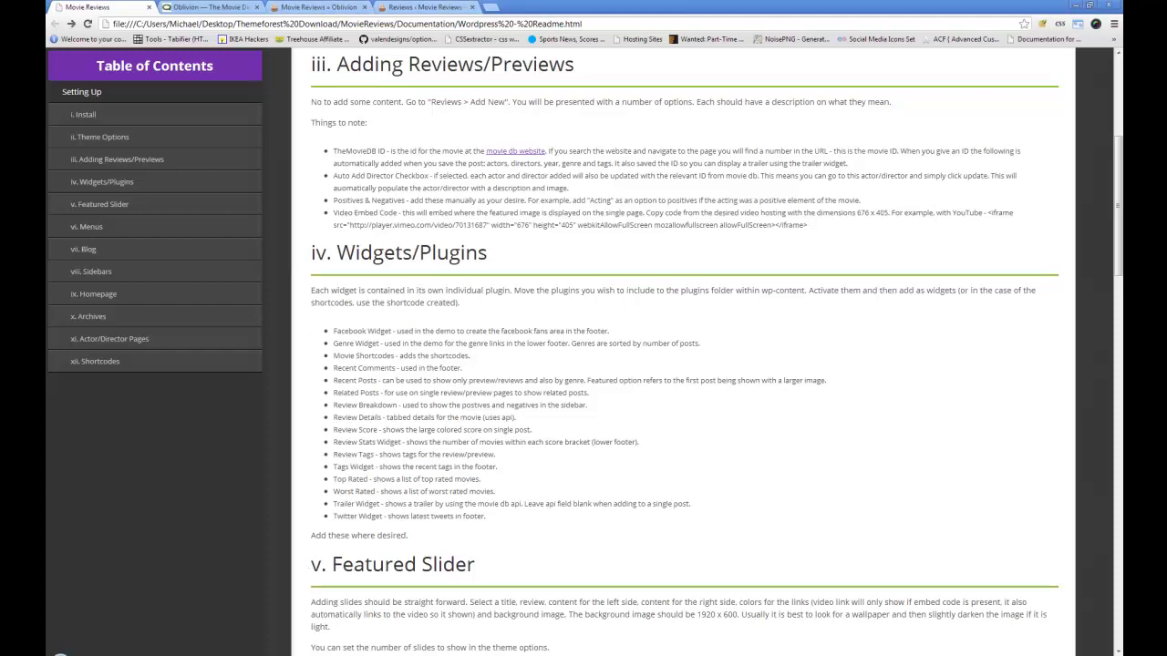
- Open the plugins folder of the MovieReviews download in Windows Explorer and compare its files with the documentation and live Oblivion review
{"action": "left_click", "coordinate": [59, 655]}
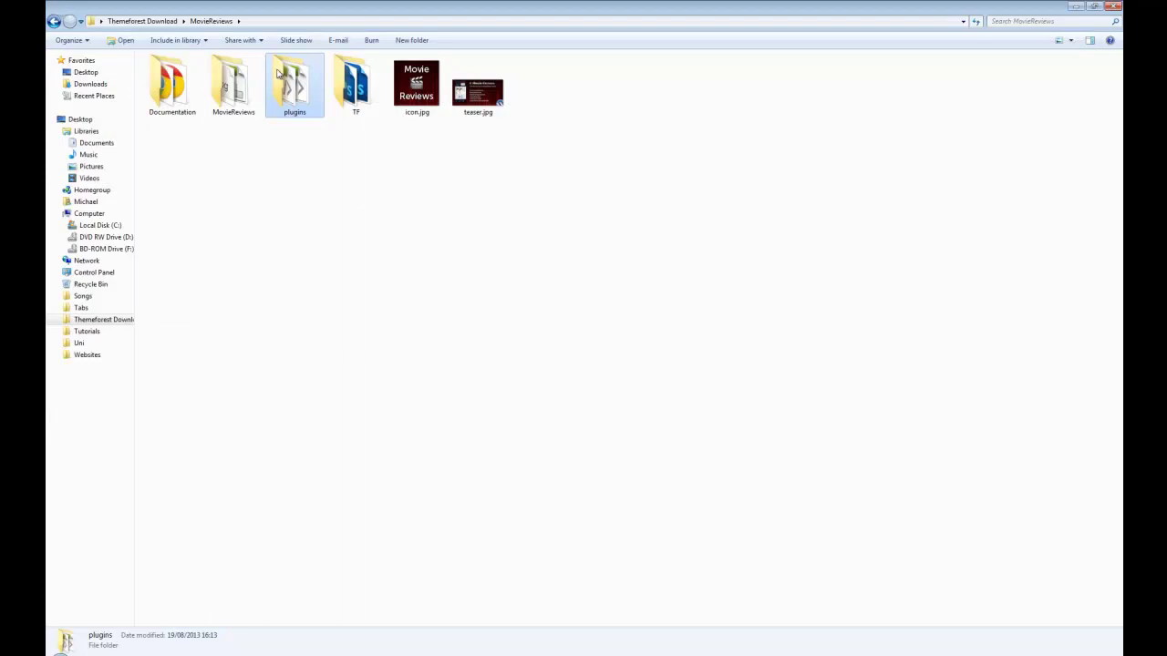
{"action": "double_click", "coordinate": [278, 75]}
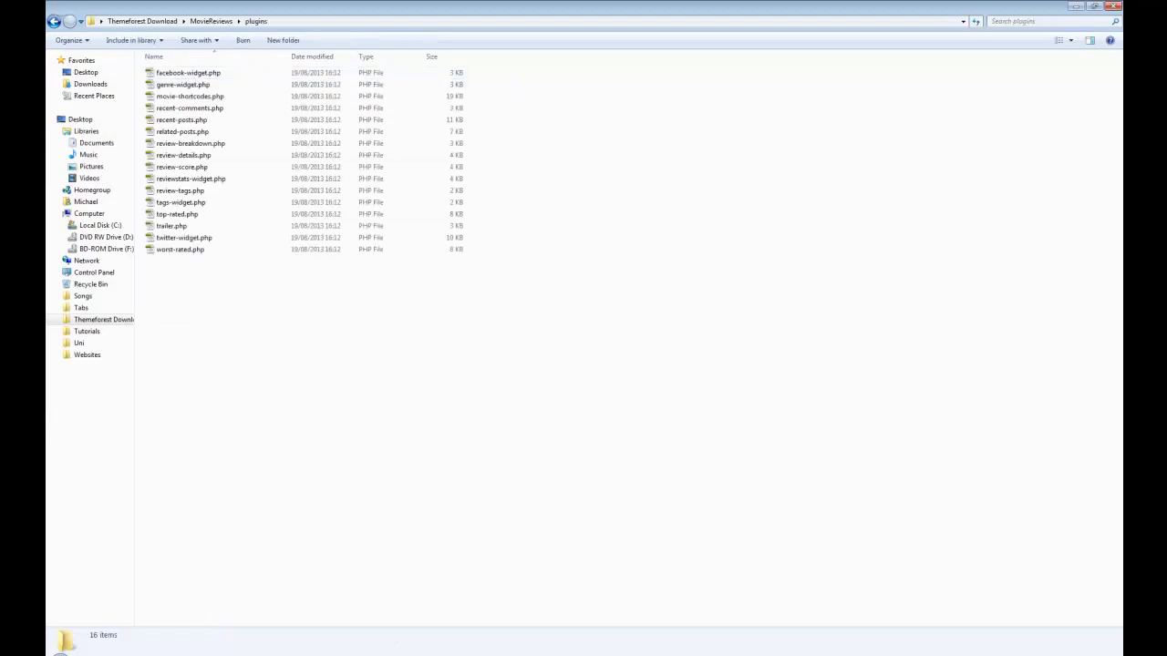
{"action": "left_click", "coordinate": [330, 643]}
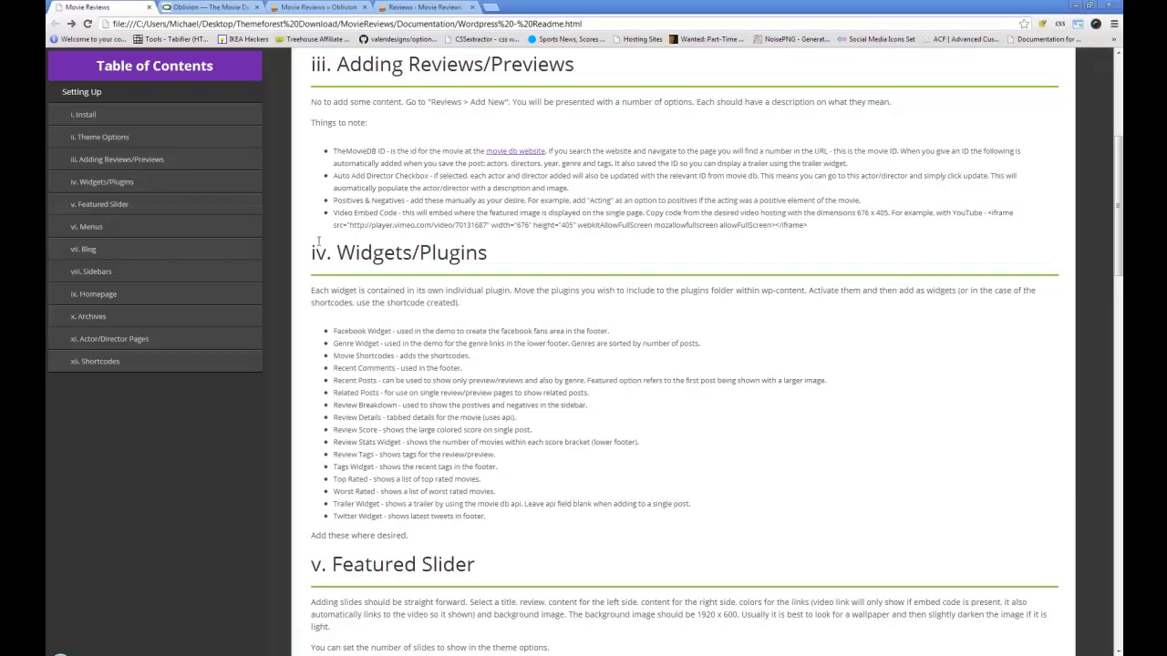
{"action": "left_click", "coordinate": [317, 7]}
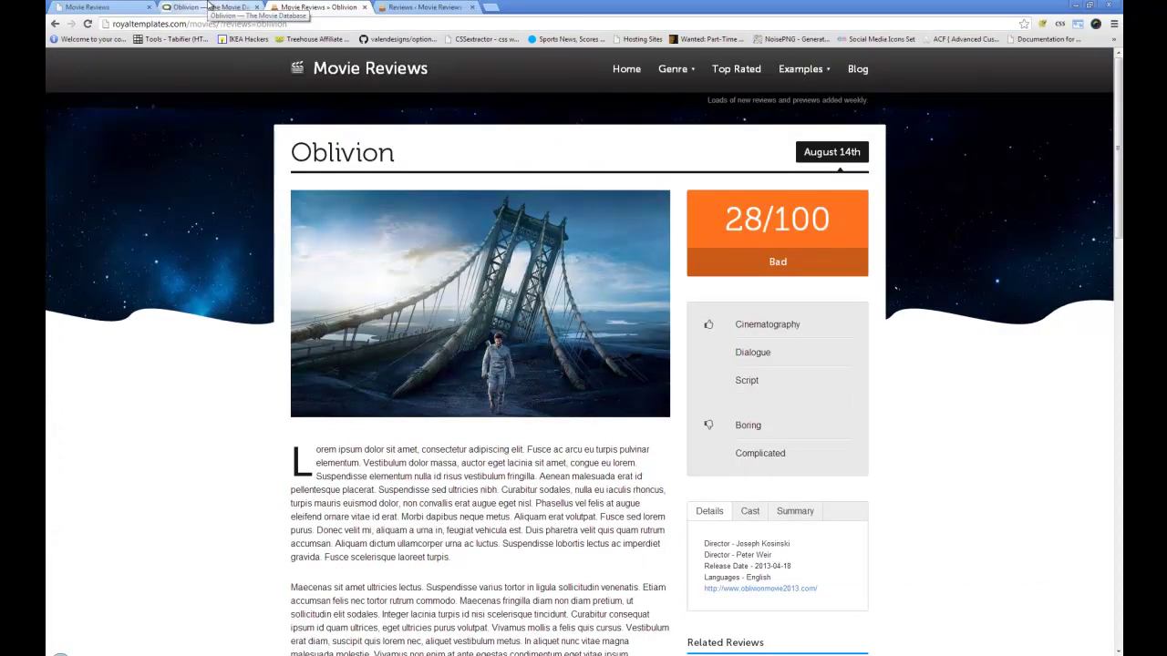
{"action": "key", "text": "alt+Tab"}
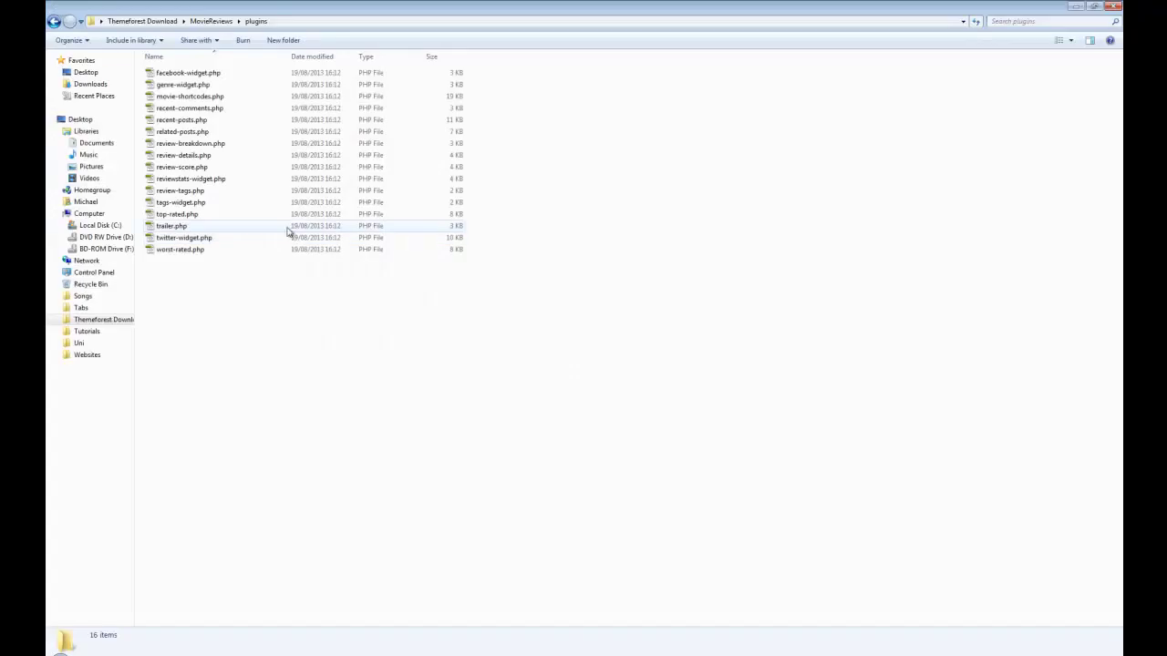
- Select facebook-widget.php, switch to Chrome, open the live Movie Reviews home page and look at the Facebook Fans widget among the footer widgets
{"action": "left_click", "coordinate": [177, 75]}
{"action": "key", "text": "alt+Tab"}
{"action": "left_click", "coordinate": [318, 76]}
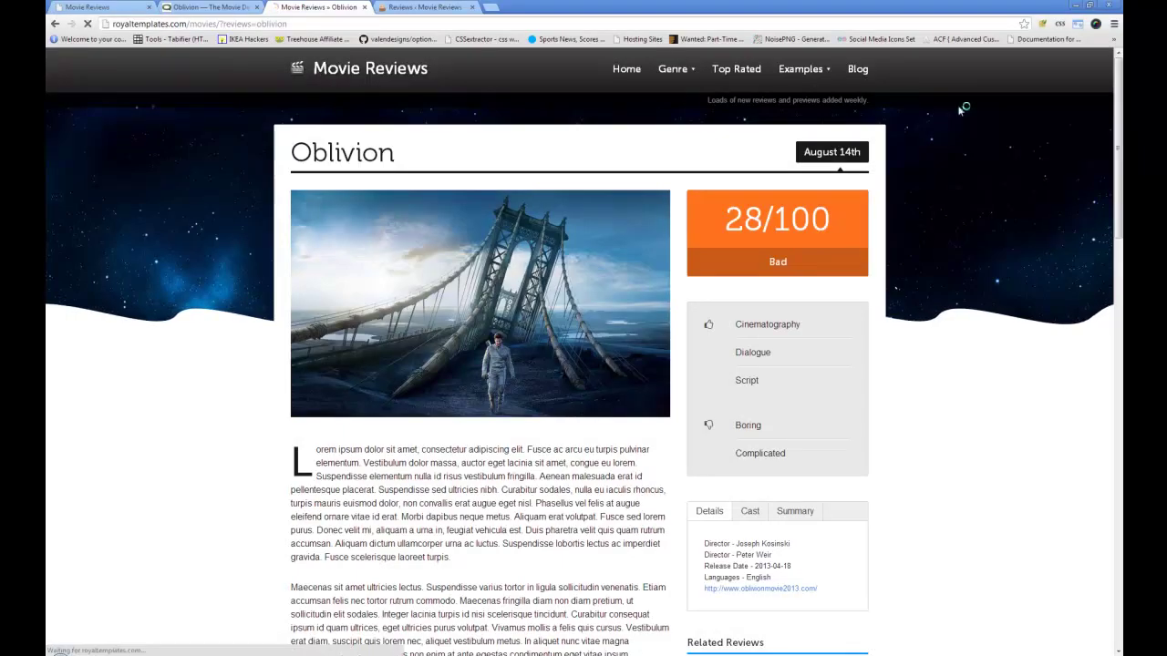
{"action": "scroll", "coordinate": [584, 365], "scroll_direction": "down", "scroll_amount": 10}
{"action": "scroll", "coordinate": [534, 160], "scroll_direction": "down", "scroll_amount": 3}
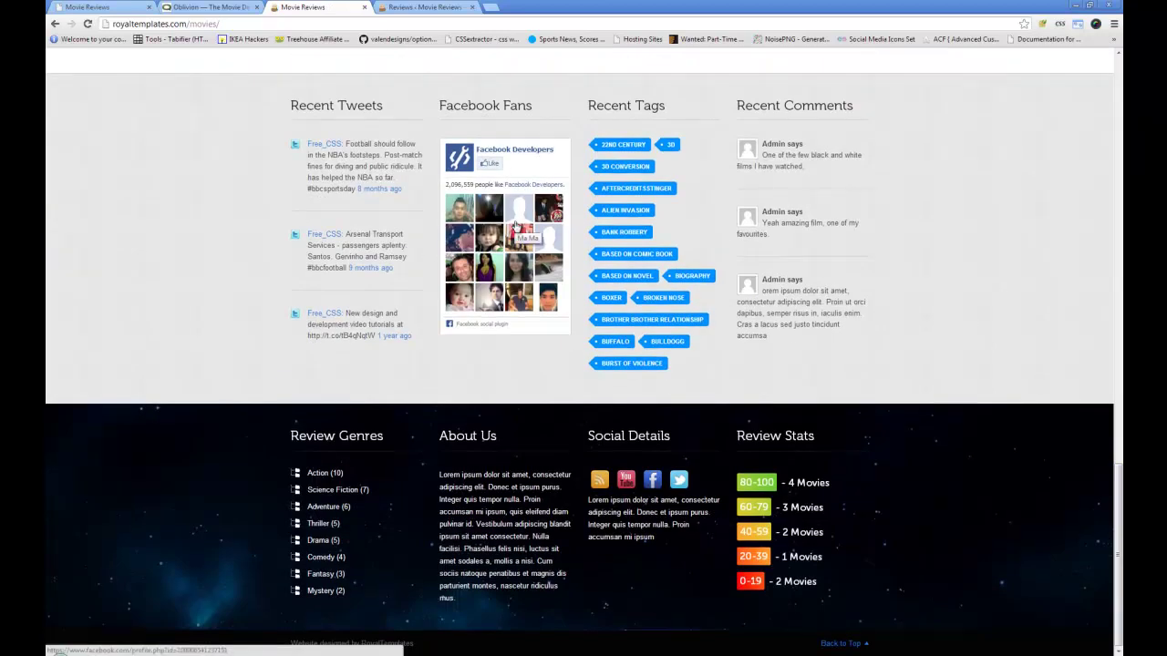
{"action": "left_click_drag", "start_coordinate": [234, 104], "coordinate": [868, 108]}
{"action": "left_click", "coordinate": [894, 228]}
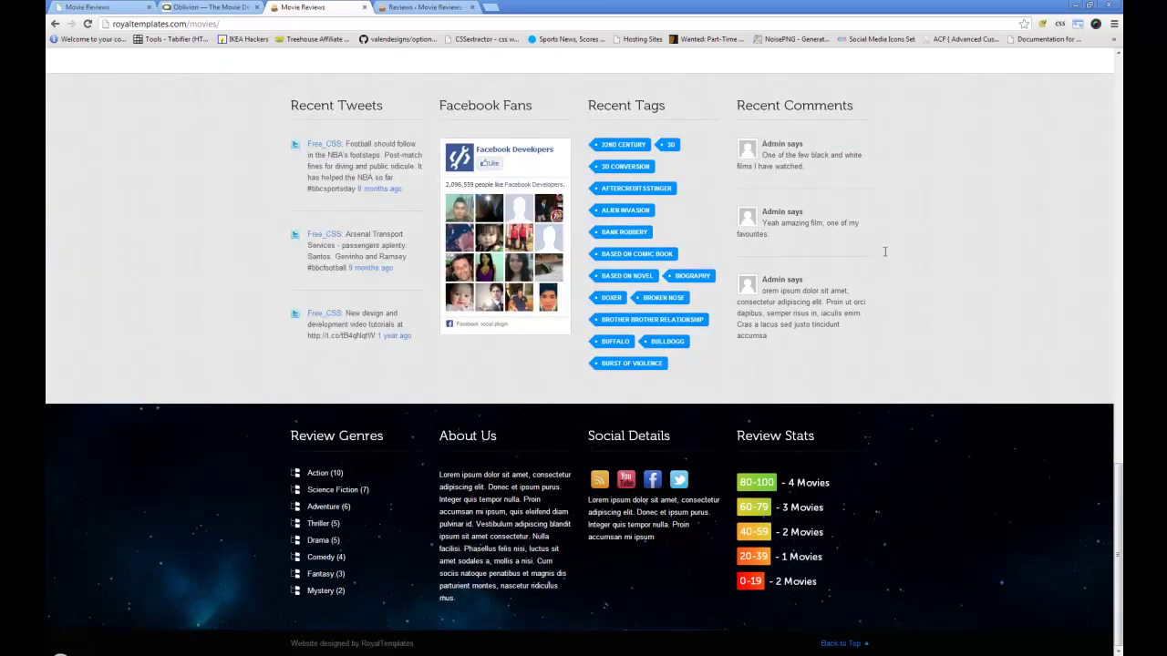
- Select genre-widget.php in the plugins folder and compare it with the Review Genres list in the live home page's footer
{"action": "key", "text": "alt+Tab"}
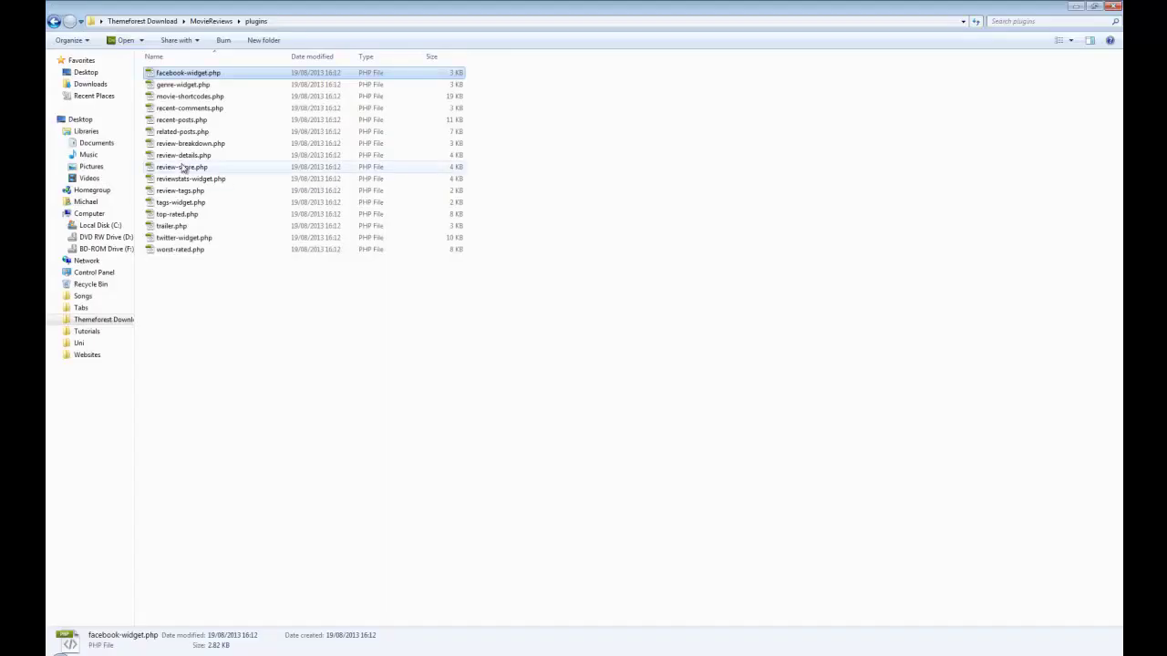
{"action": "left_click", "coordinate": [182, 86]}
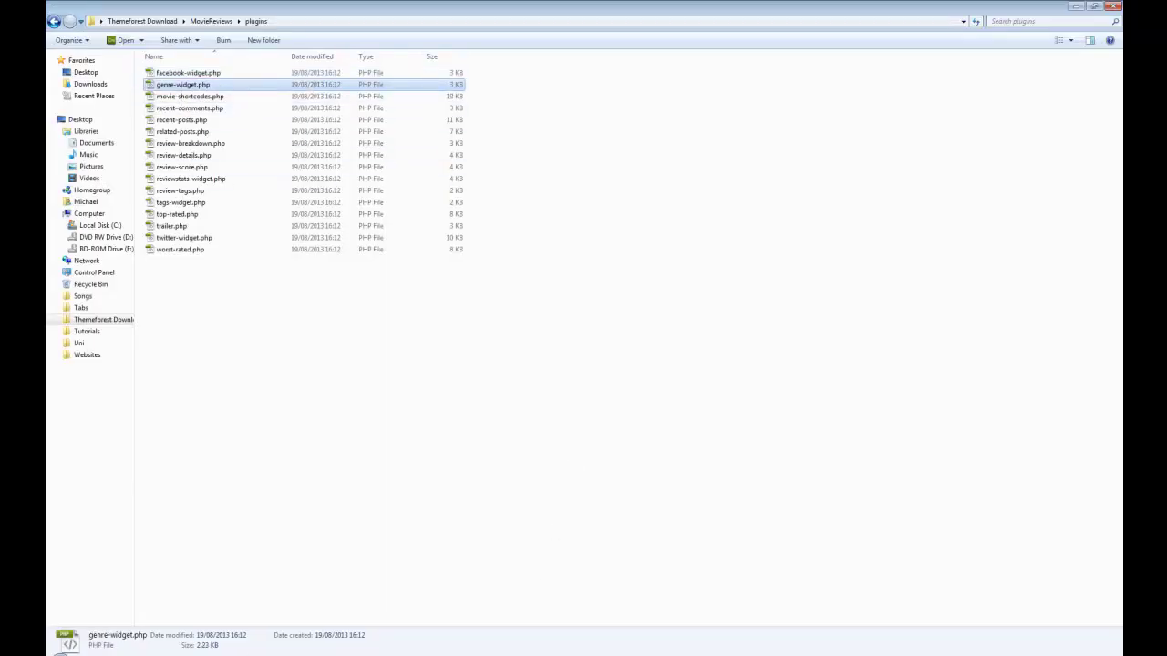
{"action": "key", "text": "alt+Tab"}
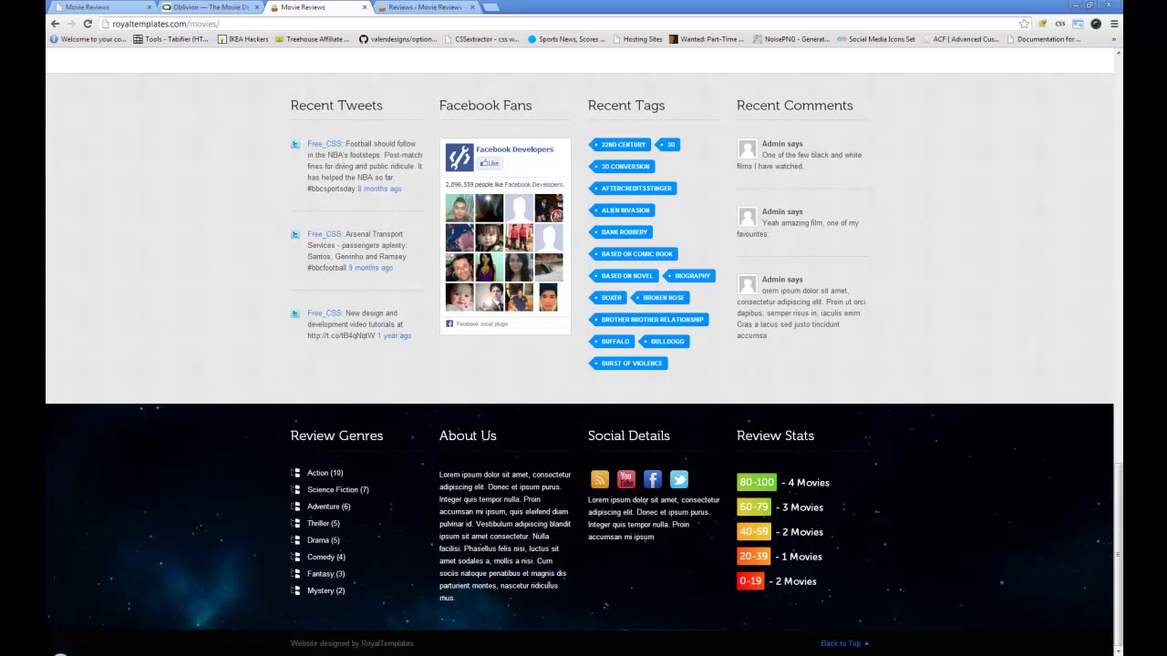
- Select movie-shortcodes.php in the plugins folder and open the Shortcodes example page of the live Movie Reviews site
{"action": "key", "text": "alt+Tab"}
{"action": "left_click", "coordinate": [183, 96]}
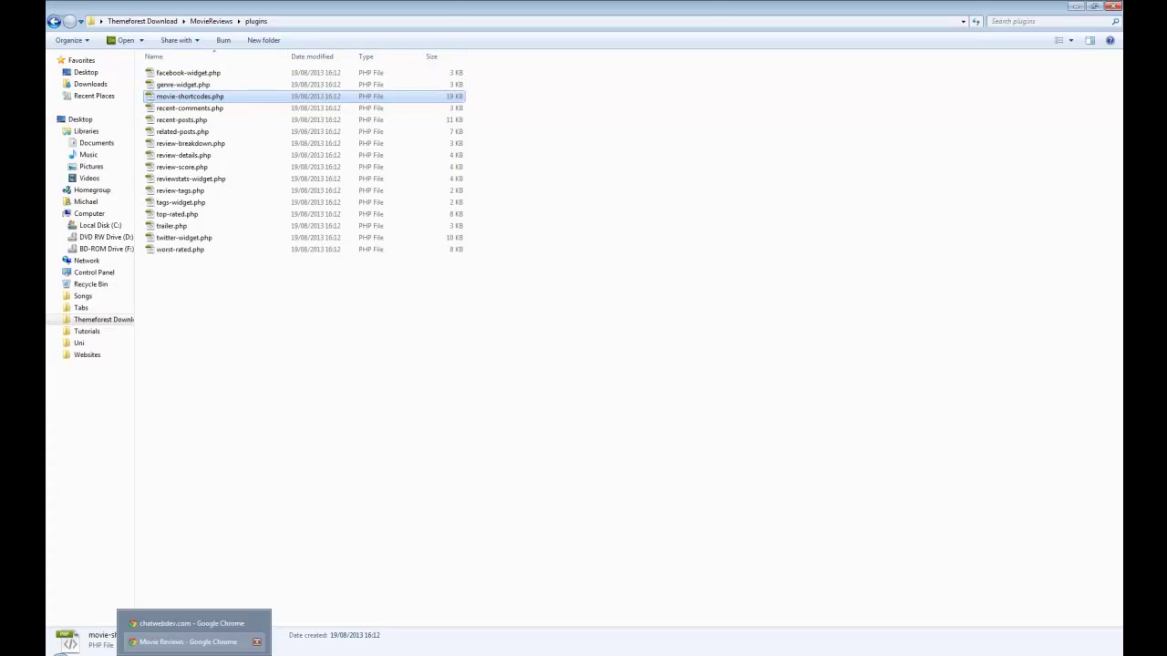
{"action": "left_click", "coordinate": [182, 641]}
{"action": "scroll", "coordinate": [630, 172], "scroll_direction": "up", "scroll_amount": 5}
{"action": "scroll", "coordinate": [630, 172], "scroll_direction": "up", "scroll_amount": 5}
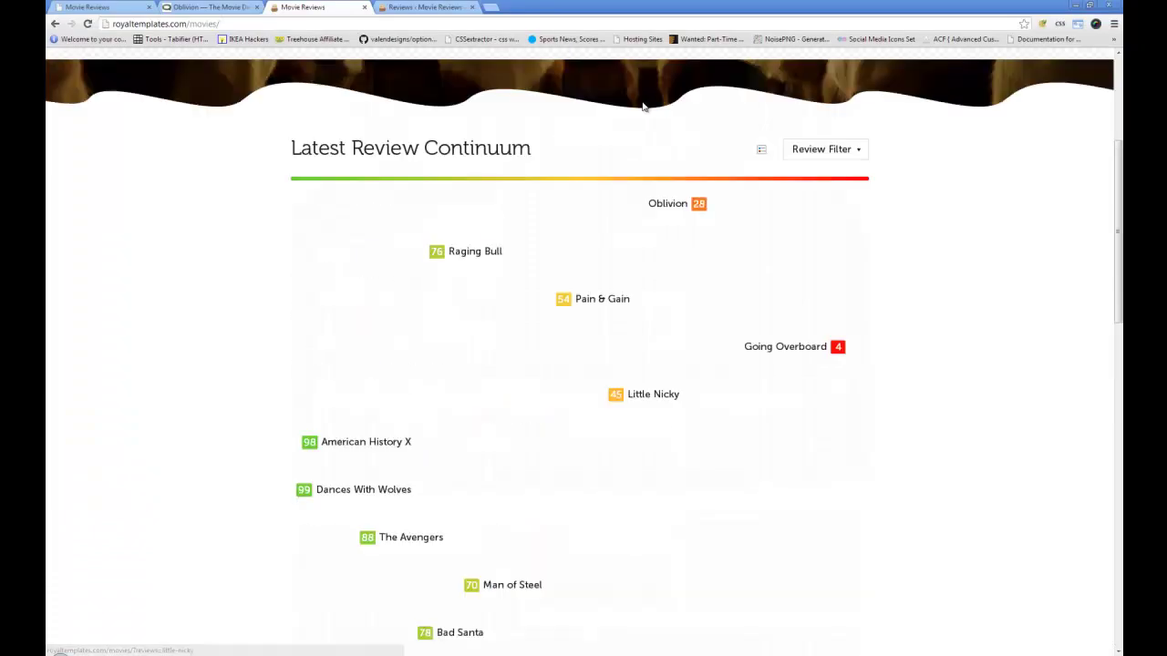
{"action": "mouse_move", "coordinate": [675, 73]}
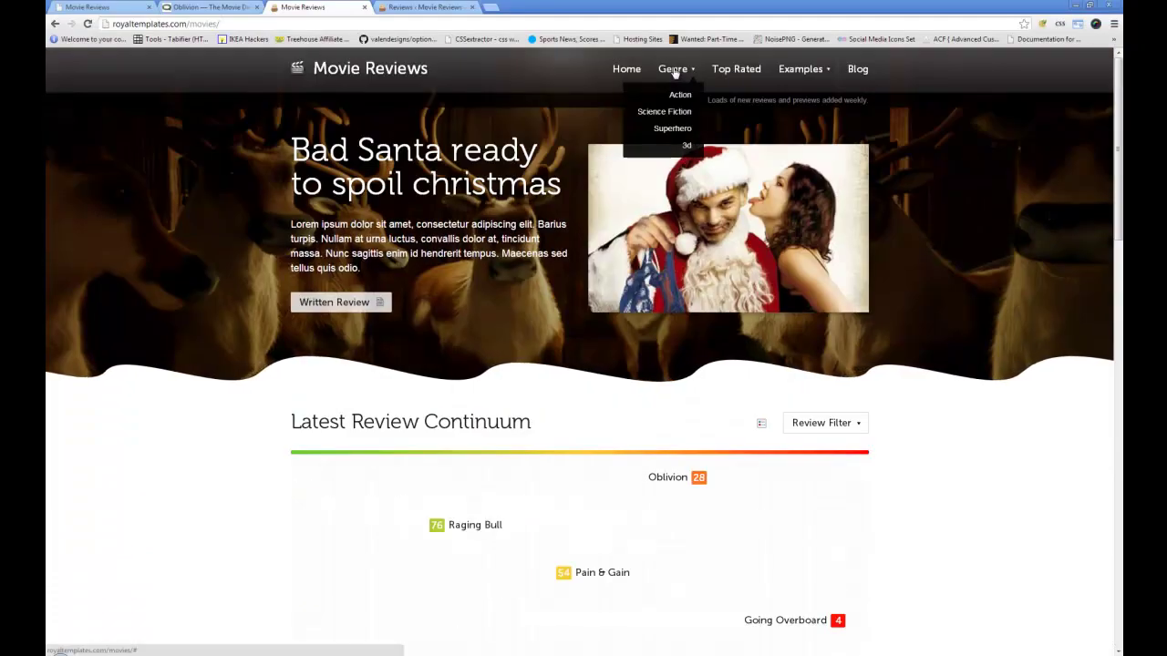
{"action": "mouse_move", "coordinate": [802, 71]}
{"action": "left_click", "coordinate": [810, 128]}
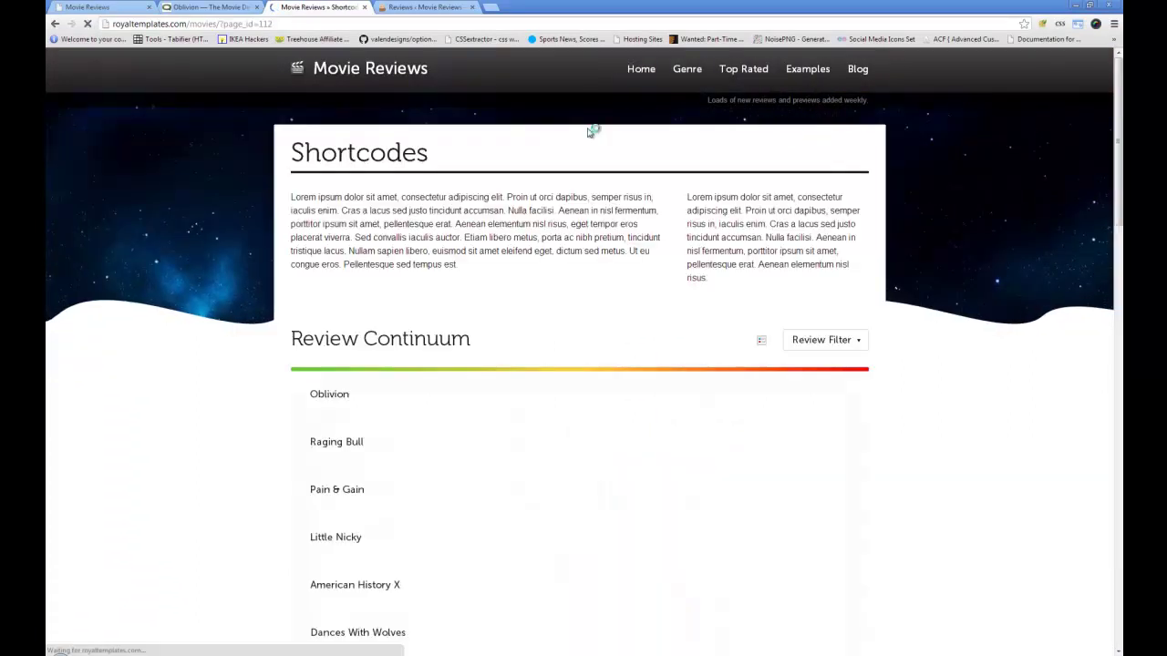
- Look over the Shortcodes page from the Review Continuum to the Featured Actors charts and return to the home page
{"action": "scroll", "coordinate": [456, 136], "scroll_direction": "down", "scroll_amount": 2}
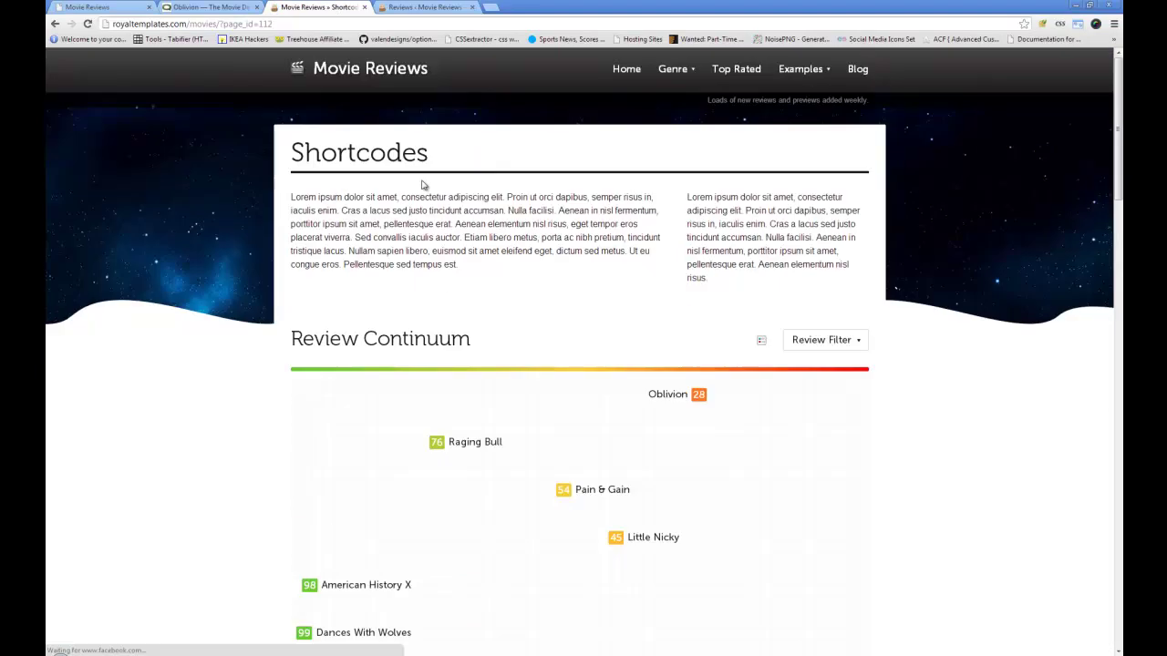
{"action": "scroll", "coordinate": [547, 259], "scroll_direction": "down", "scroll_amount": 6}
{"action": "scroll", "coordinate": [594, 276], "scroll_direction": "down", "scroll_amount": 7}
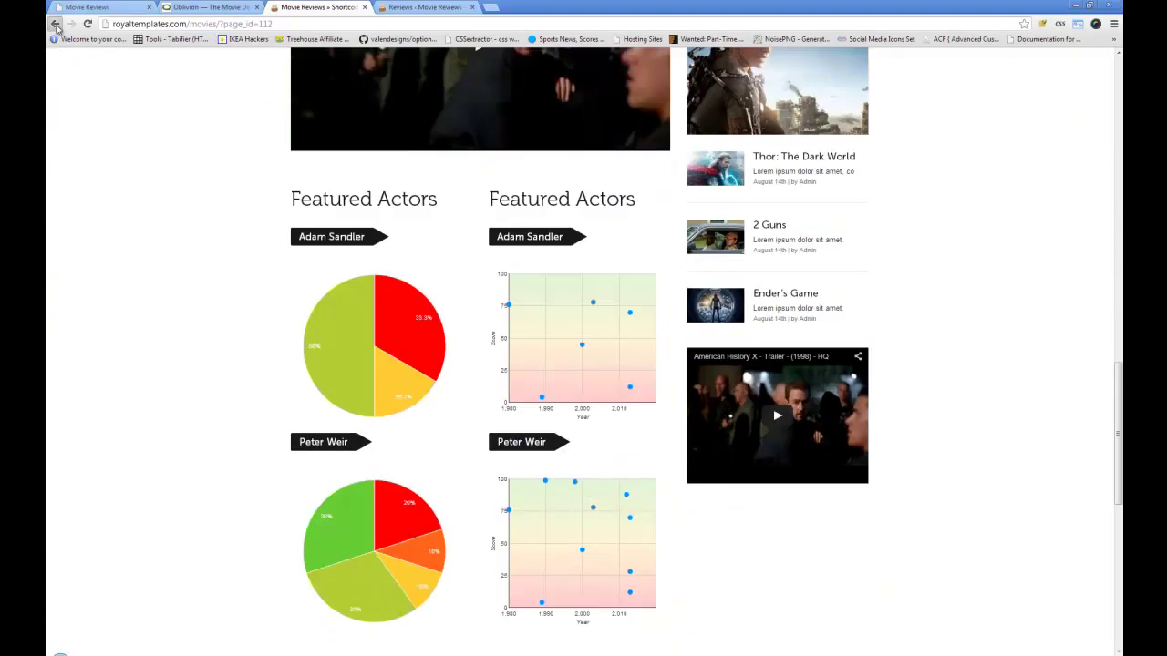
{"action": "right_click", "coordinate": [56, 27]}
{"action": "left_click", "coordinate": [91, 42]}
- Select recent-comments.php in the plugins folder and look at the Recent Comments widget in the live home page's footer
{"action": "key", "text": "alt+Tab"}
{"action": "left_click", "coordinate": [196, 109]}
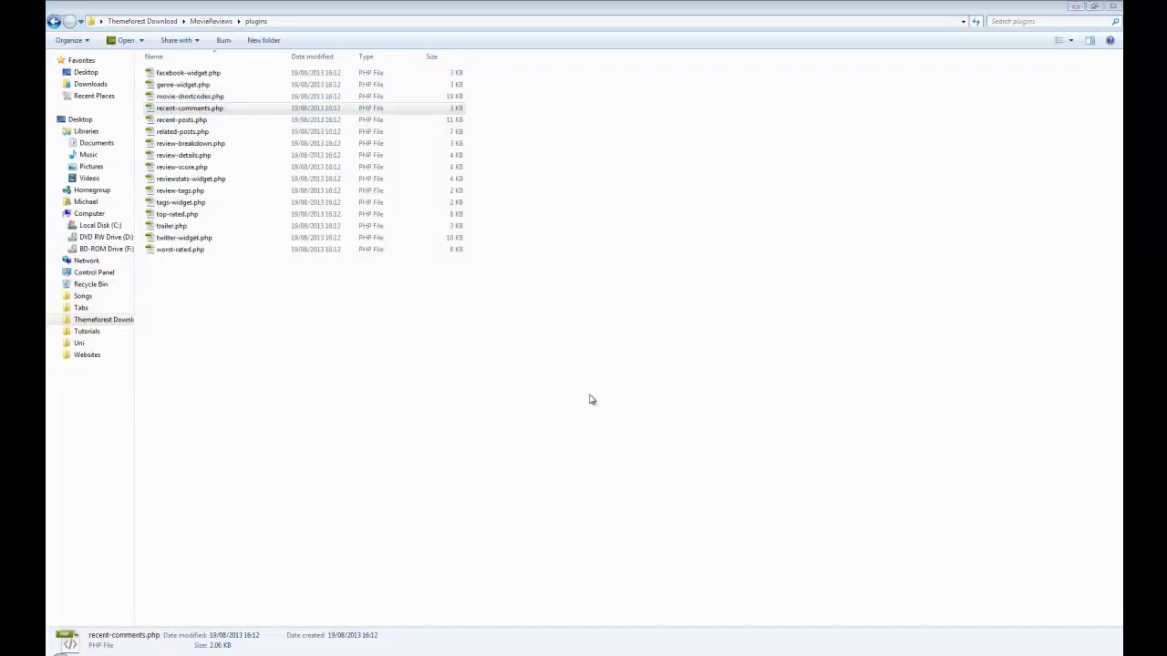
{"action": "key", "text": "alt+Tab"}
{"action": "scroll", "coordinate": [490, 511], "scroll_direction": "down", "scroll_amount": 15}
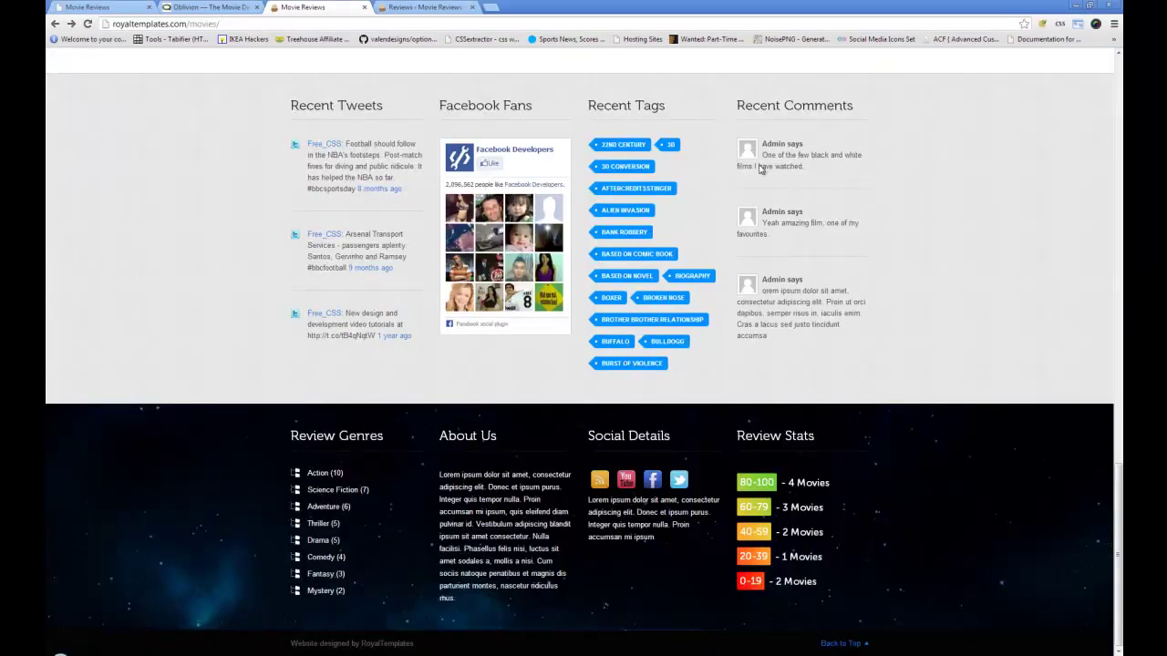
{"action": "left_click_drag", "start_coordinate": [782, 144], "coordinate": [829, 271]}
{"action": "left_click", "coordinate": [353, 566]}
- Check the plugins folder again and view the preview and review post lists above the live home page's footer
{"action": "key", "text": "alt+Tab"}
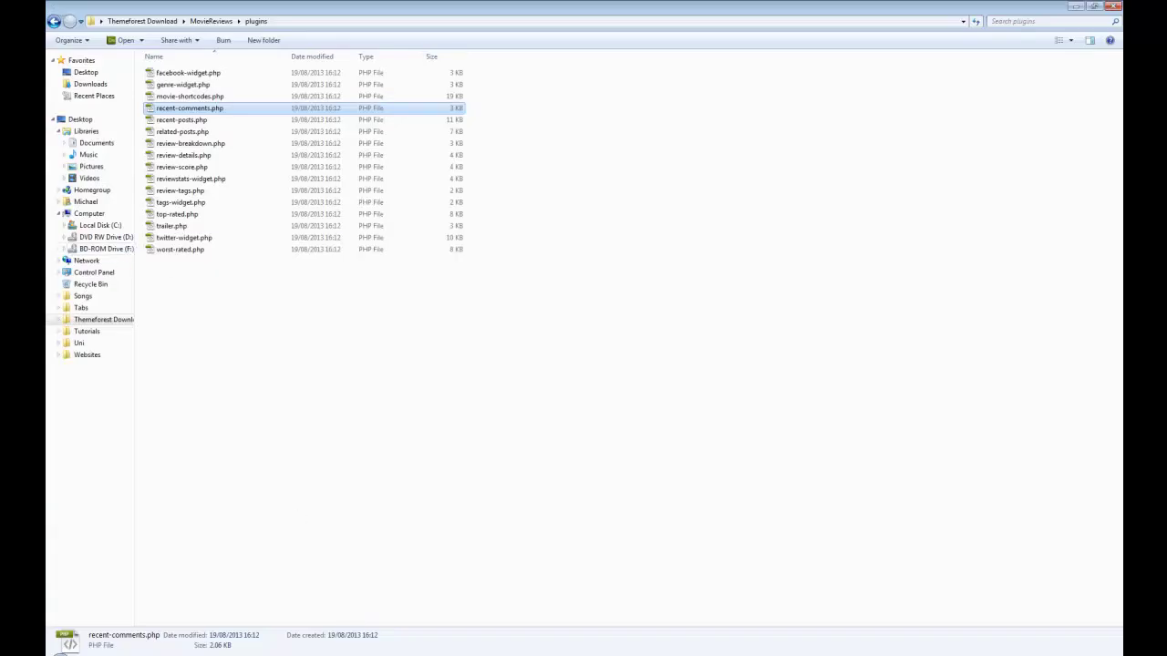
{"action": "key", "text": "alt+Tab"}
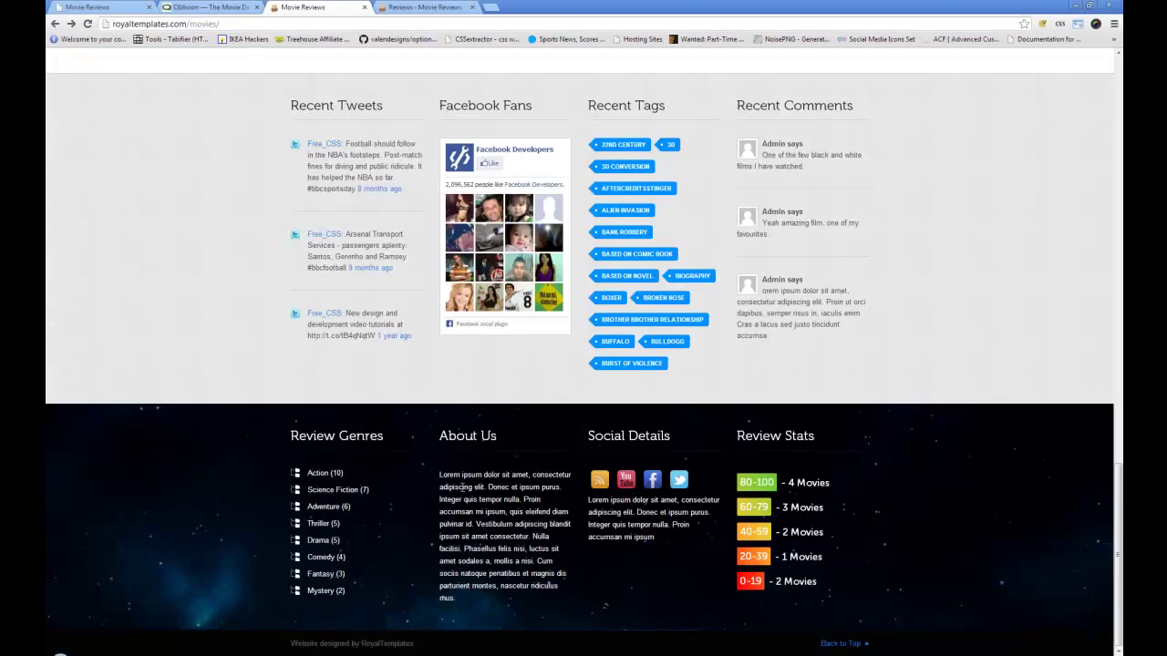
{"action": "scroll", "coordinate": [459, 497], "scroll_direction": "up", "scroll_amount": 3}
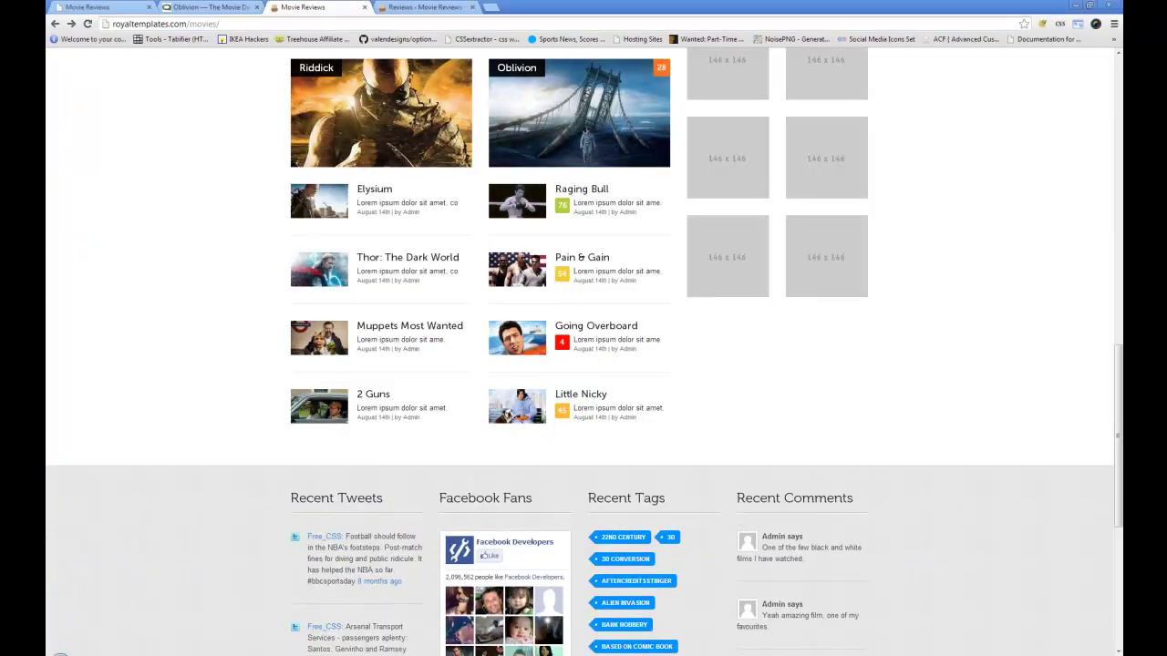
- Select related-posts.php, open the live Oblivion review and look at its Related Reviews and Related Previews sidebar widgets
{"action": "key", "text": "alt+Tab"}
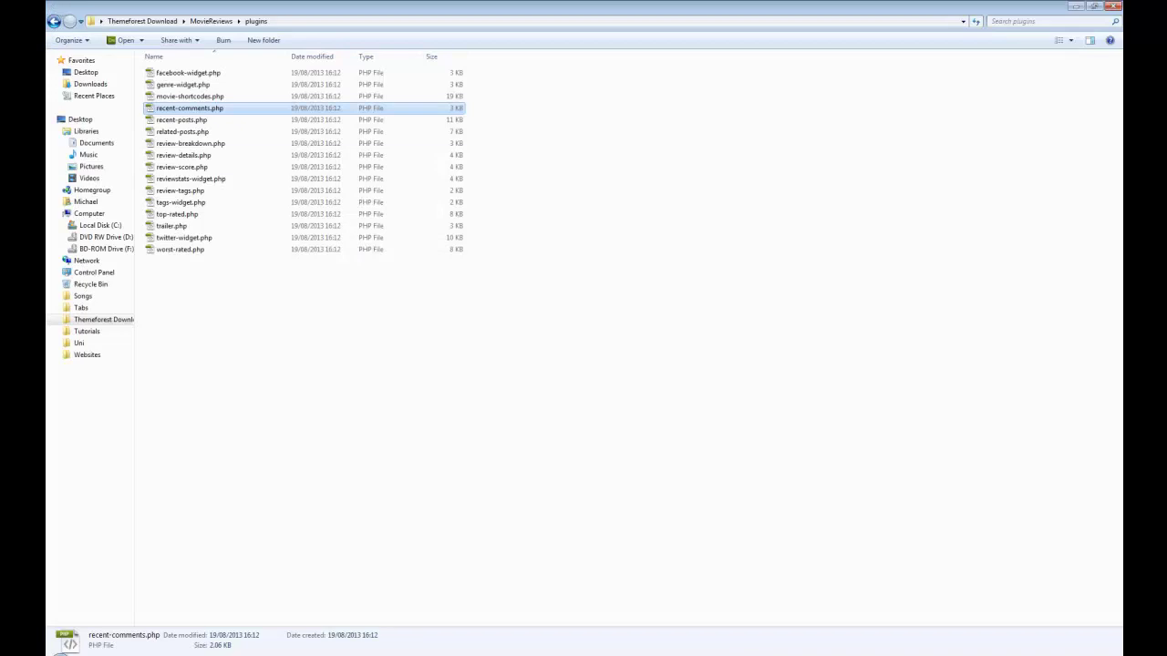
{"action": "left_click", "coordinate": [208, 134]}
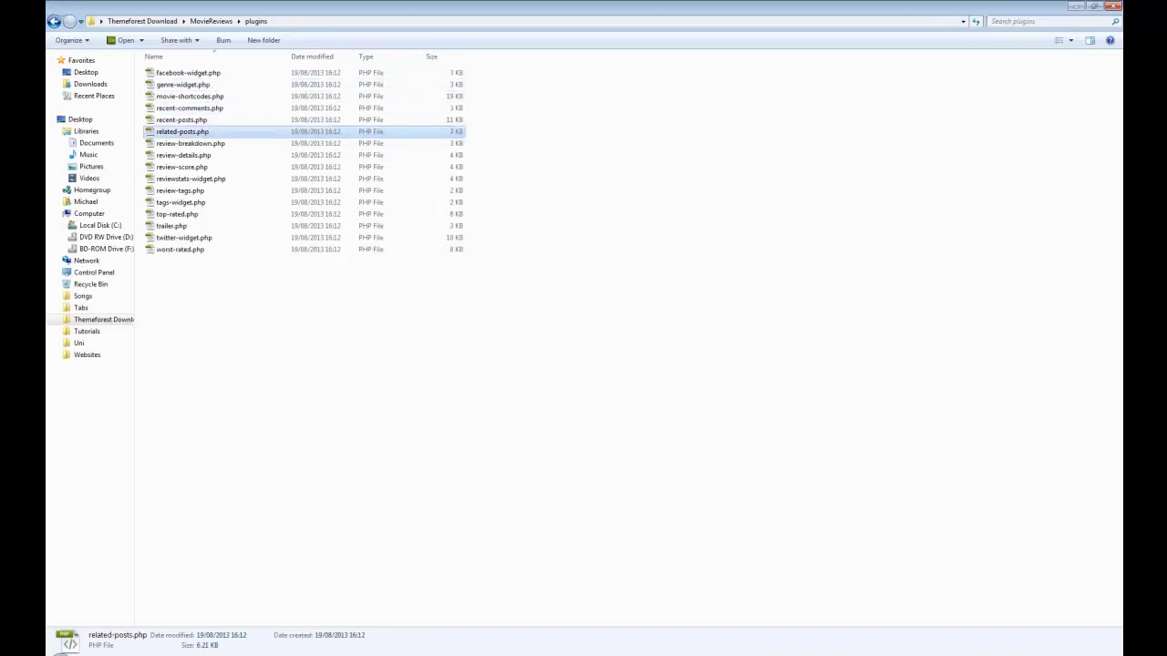
{"action": "key", "text": "alt+Tab"}
{"action": "scroll", "coordinate": [437, 255], "scroll_direction": "up", "scroll_amount": 2}
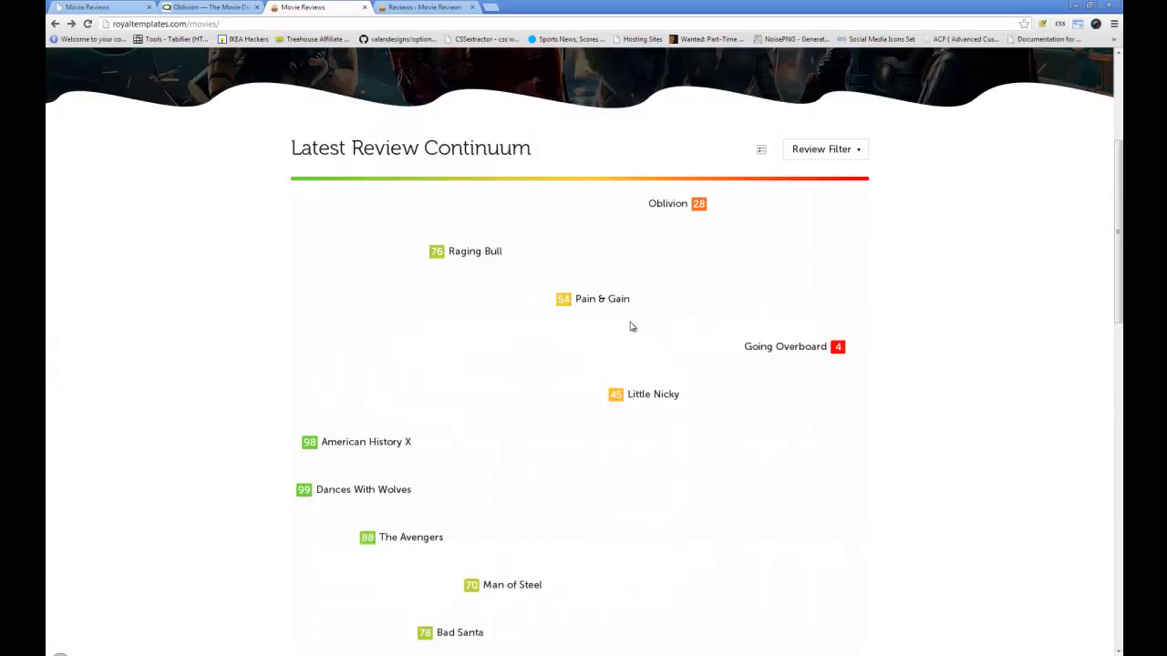
{"action": "left_click", "coordinate": [670, 205]}
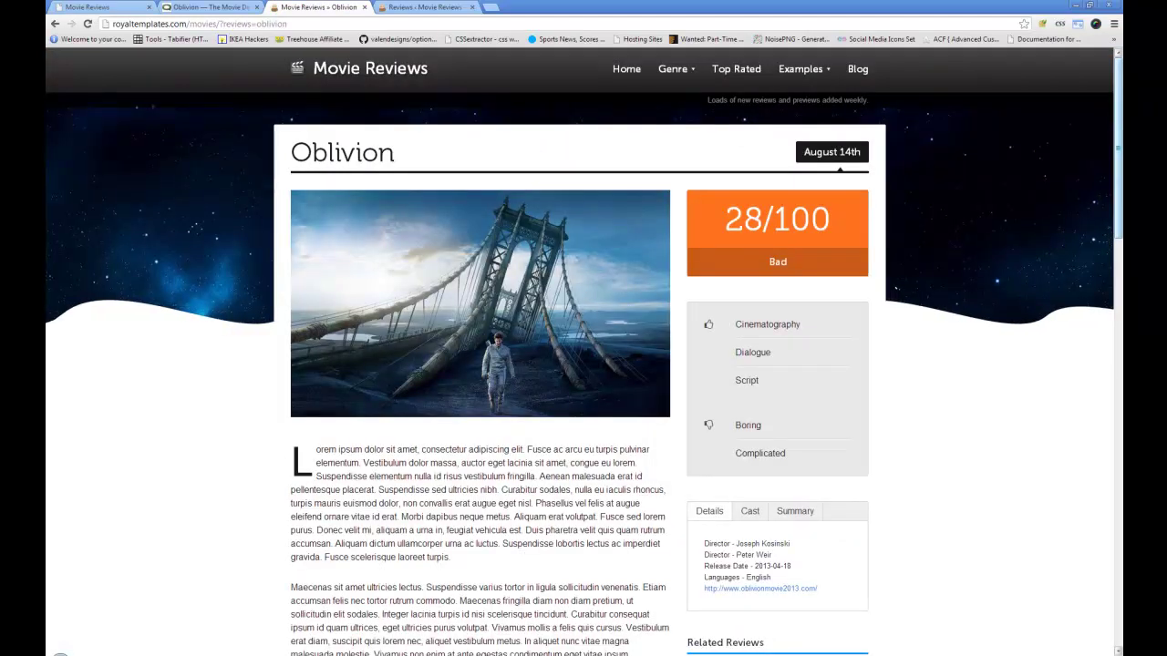
{"action": "scroll", "coordinate": [611, 283], "scroll_direction": "down", "scroll_amount": 4}
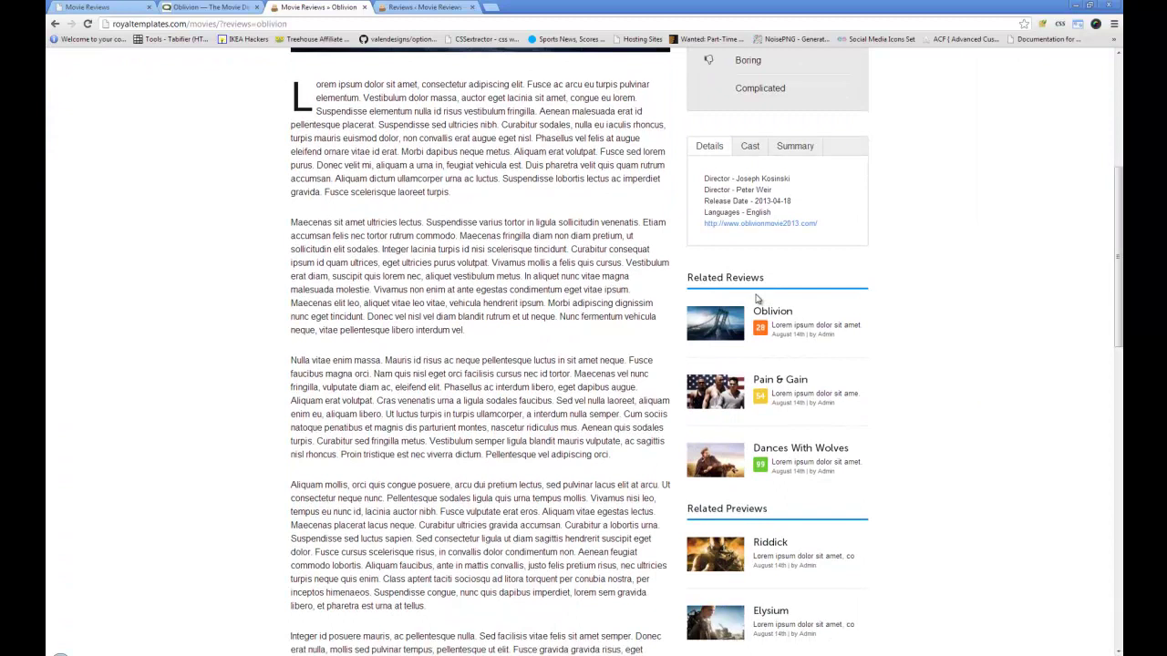
{"action": "scroll", "coordinate": [760, 313], "scroll_direction": "down", "scroll_amount": 1}
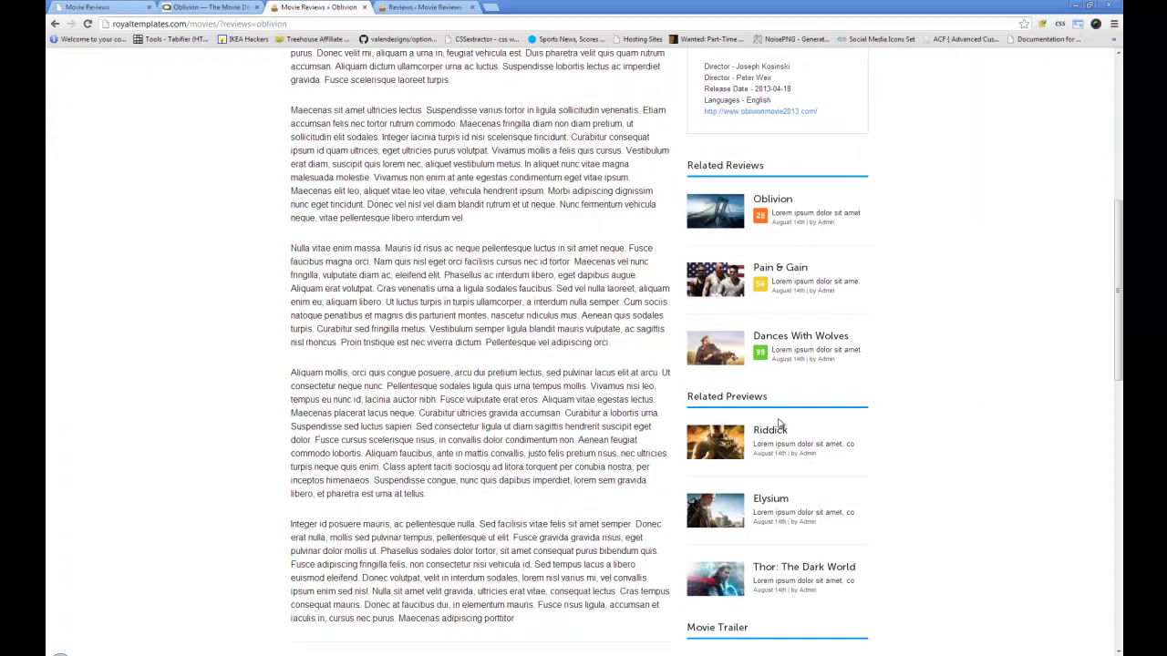
- Compare review-breakdown.php in the plugins folder with the good and bad points box in the Oblivion review's sidebar
{"action": "key", "text": "alt+Tab"}
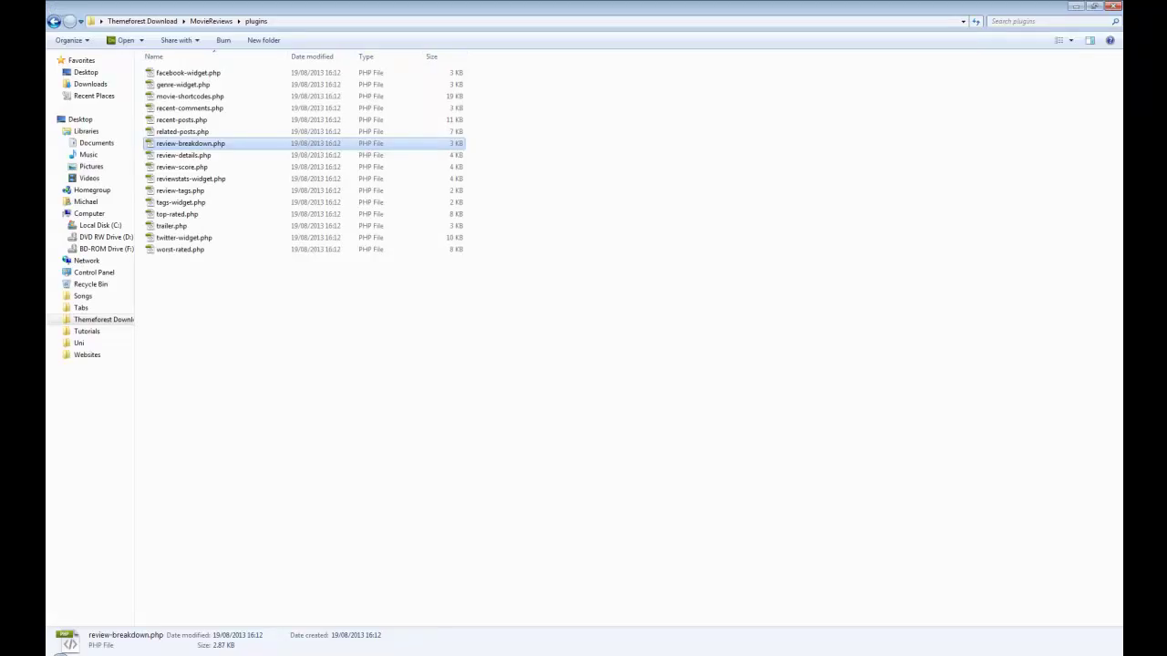
{"action": "key", "text": "alt+Tab"}
{"action": "scroll", "coordinate": [764, 311], "scroll_direction": "up", "scroll_amount": 5}
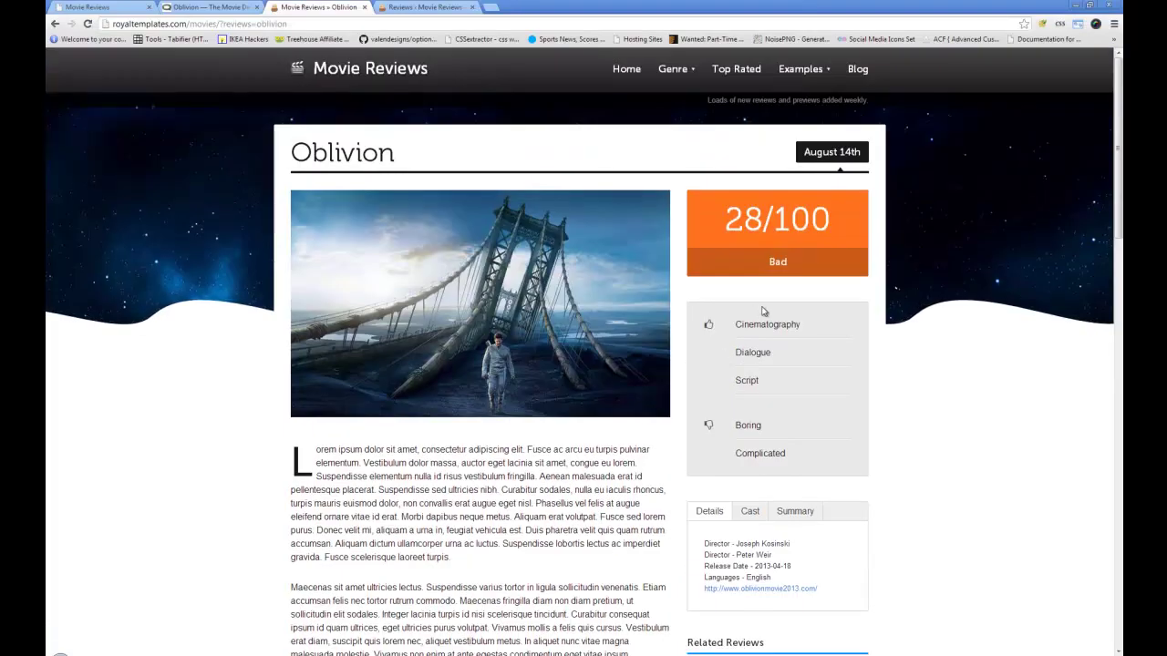
{"action": "scroll", "coordinate": [764, 311], "scroll_direction": "down", "scroll_amount": 1}
{"action": "left_click_drag", "start_coordinate": [747, 211], "coordinate": [833, 323]}
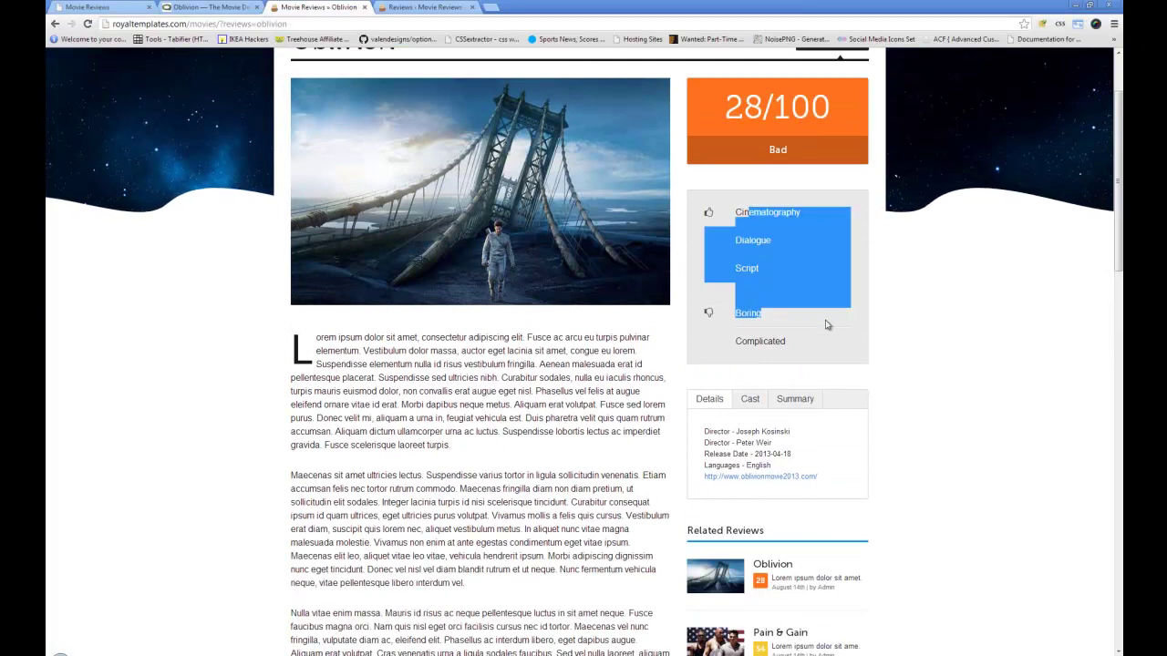
{"action": "left_click", "coordinate": [832, 323]}
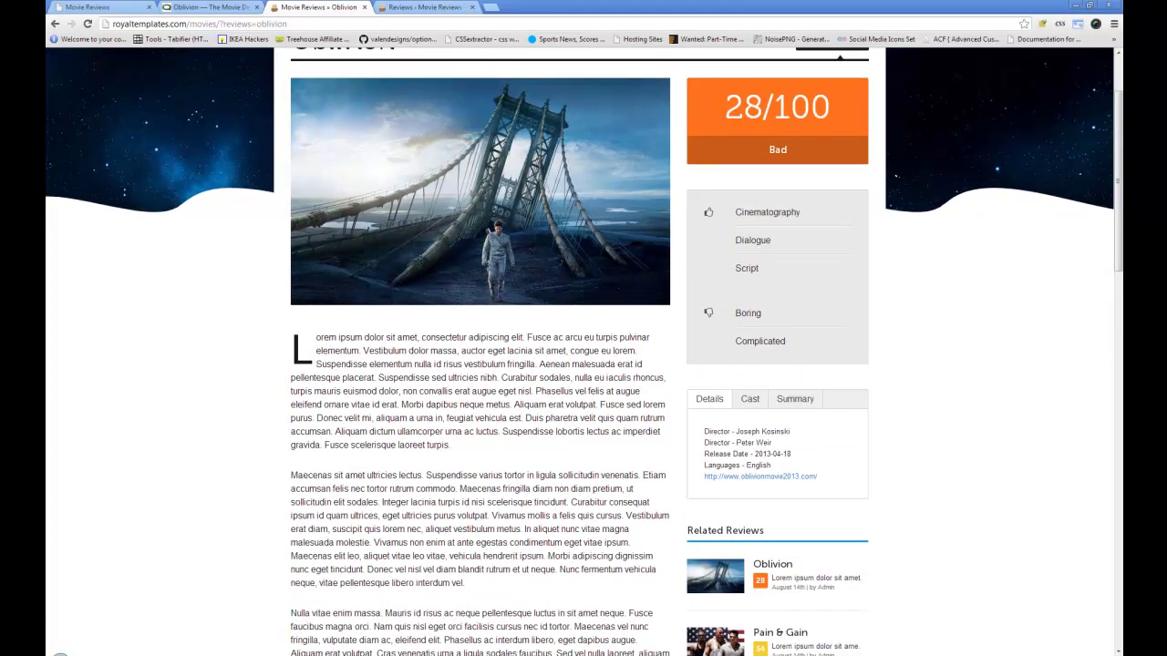
- Select review-details.php in the plugins folder and check the score box in the live Oblivion review's sidebar
{"action": "key", "text": "alt+Tab"}
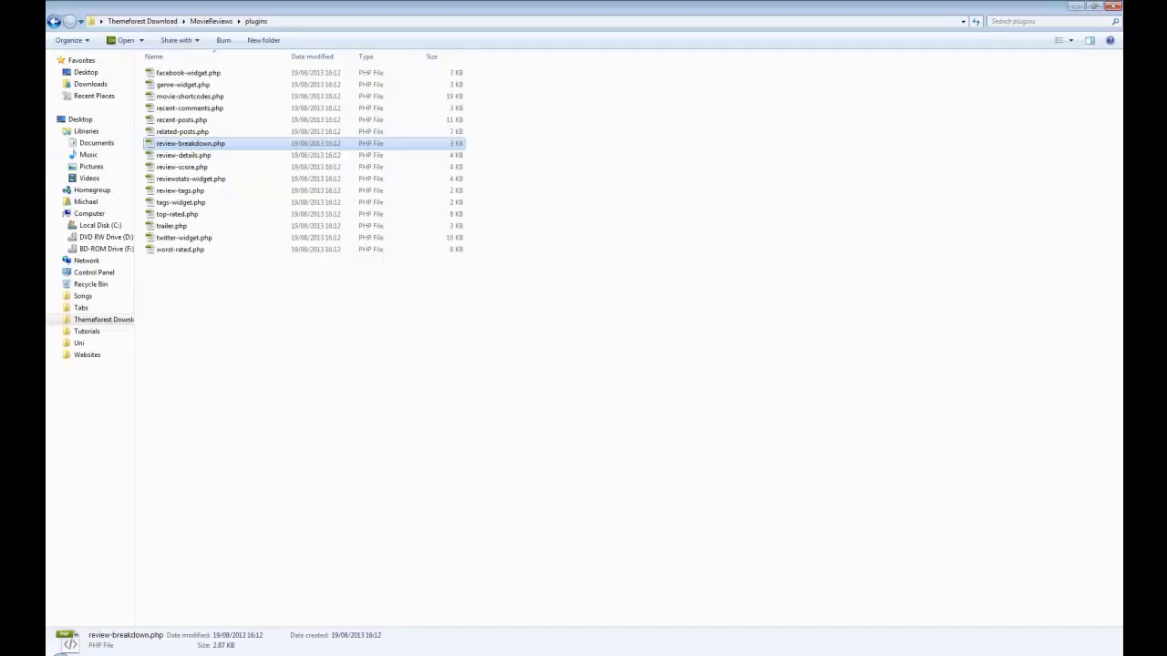
{"action": "left_click", "coordinate": [196, 156]}
{"action": "key", "text": "alt+Tab"}
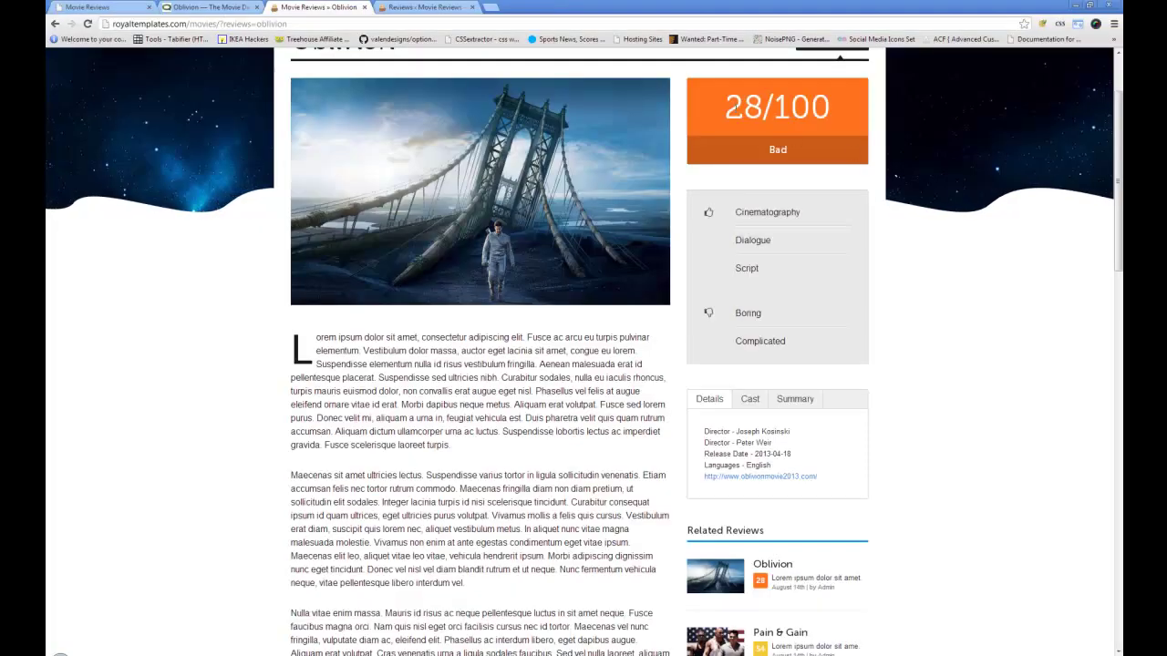
{"action": "left_click_drag", "start_coordinate": [811, 108], "coordinate": [725, 107]}
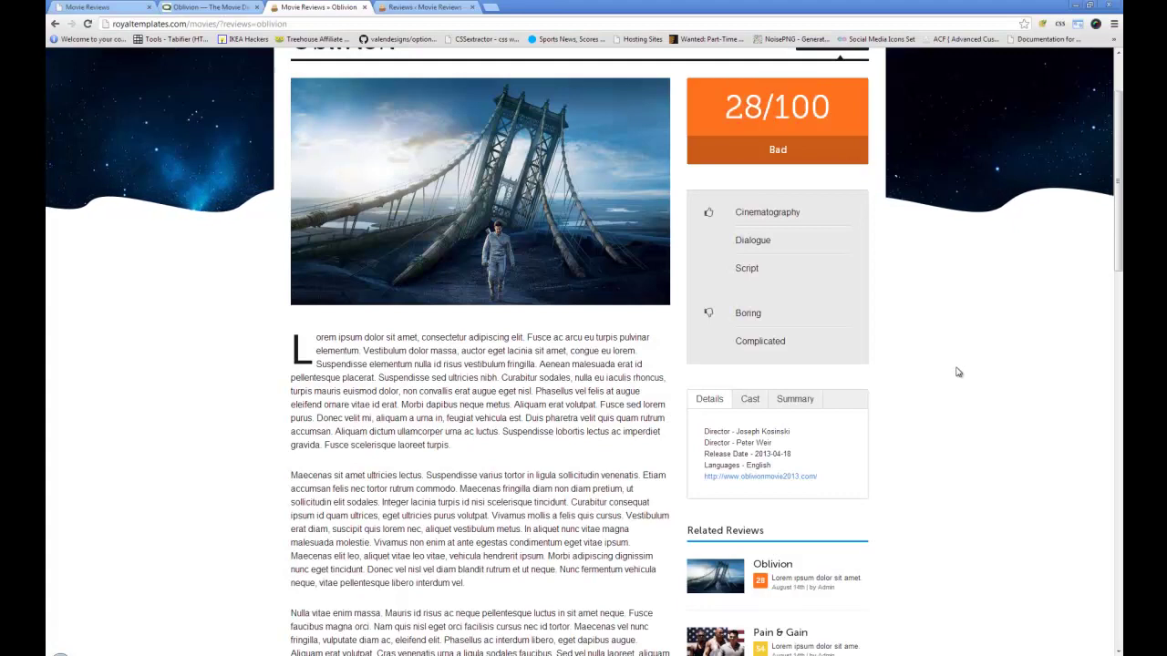
- Examine the Cast, Summary and Details sections of the Oblivion review's movie information widget, including the release date
{"action": "scroll", "coordinate": [734, 369], "scroll_direction": "down", "scroll_amount": 1}
{"action": "left_click", "coordinate": [745, 288]}
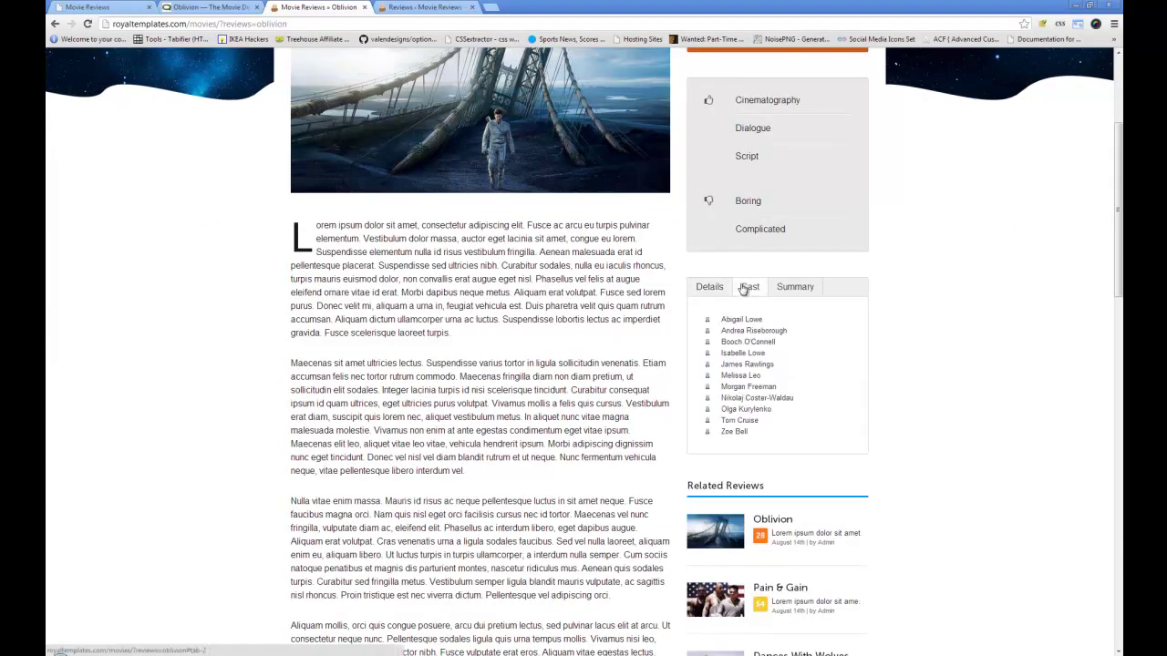
{"action": "left_click", "coordinate": [799, 288]}
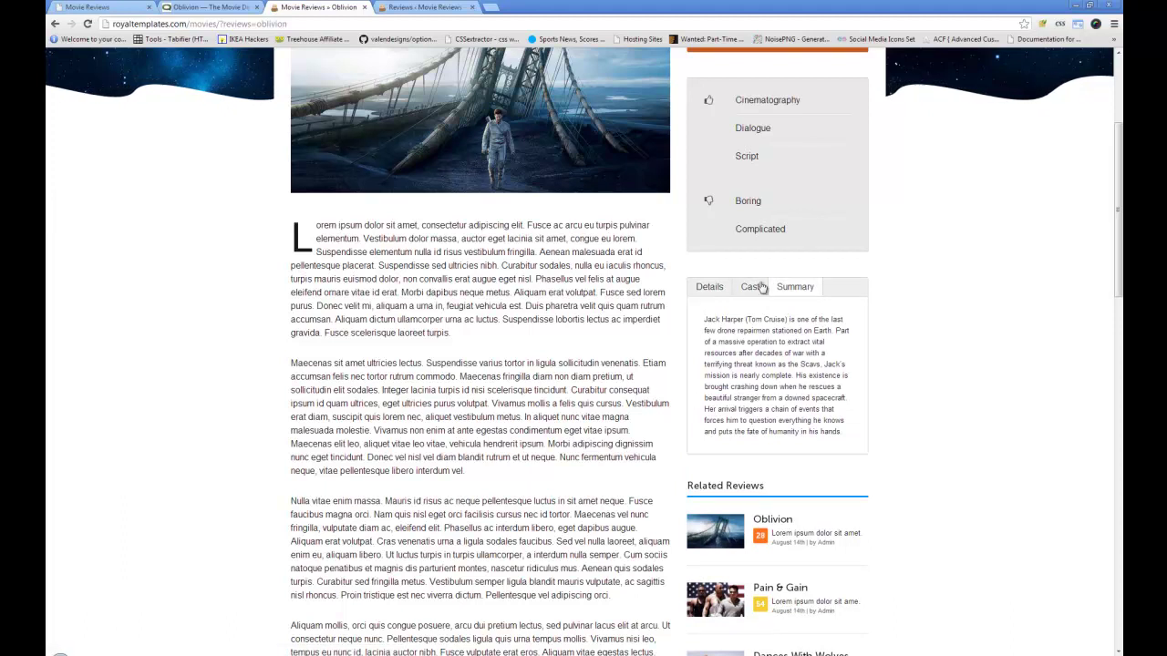
{"action": "left_click", "coordinate": [723, 289]}
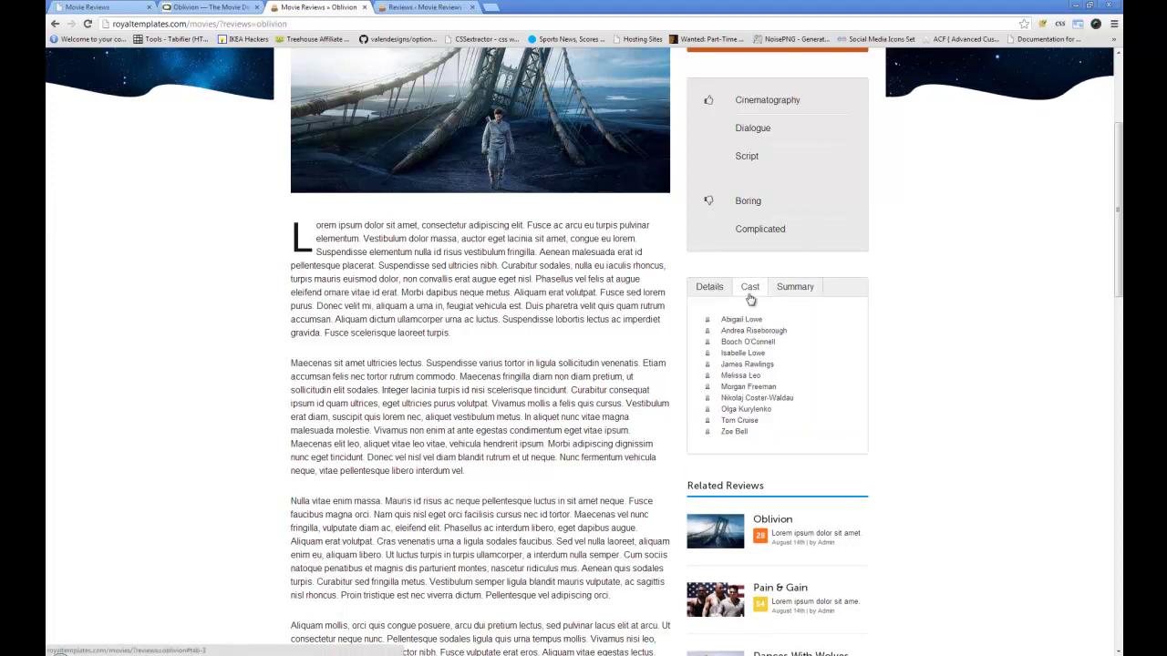
{"action": "left_click", "coordinate": [711, 288]}
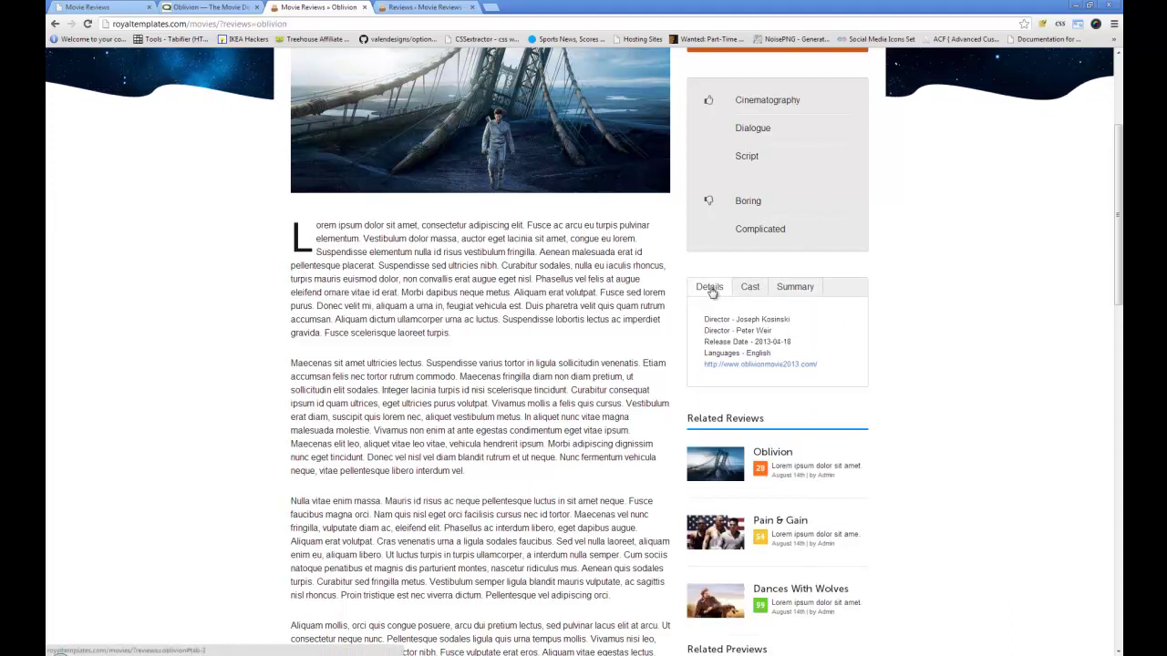
{"action": "left_click_drag", "start_coordinate": [756, 342], "coordinate": [789, 341]}
{"action": "left_click", "coordinate": [774, 341]}
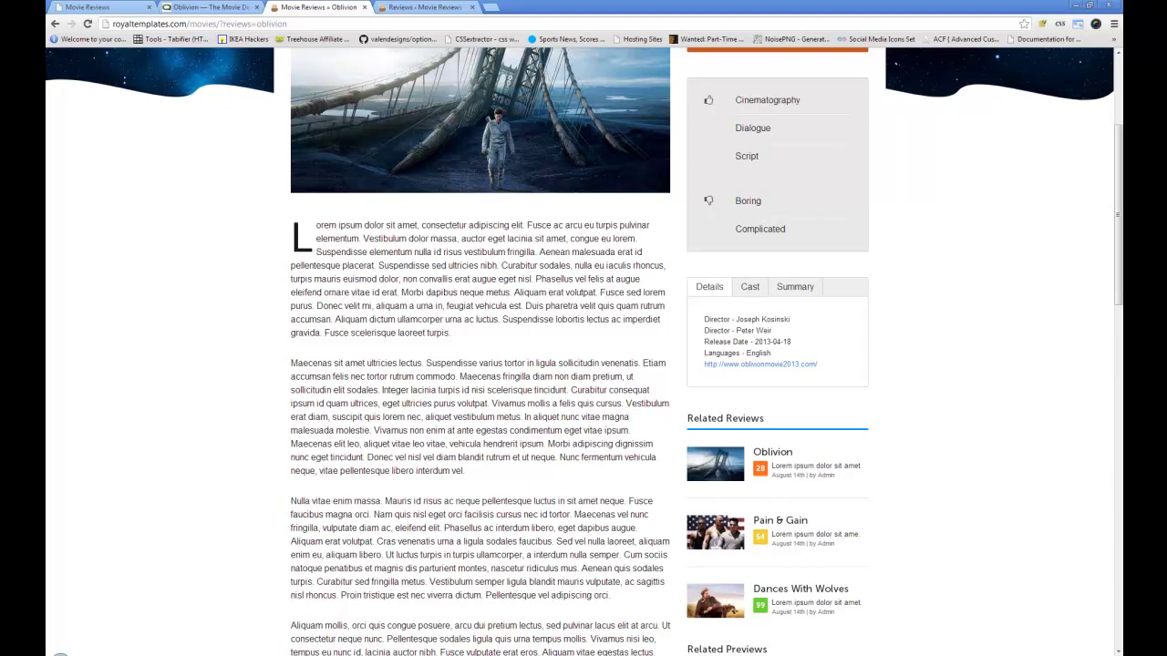
- Select reviewstats-widget.php and review-tags.php in the plugins folder and check the Movie Tags widget in the live Oblivion review's sidebar
{"action": "left_click", "coordinate": [59, 655]}
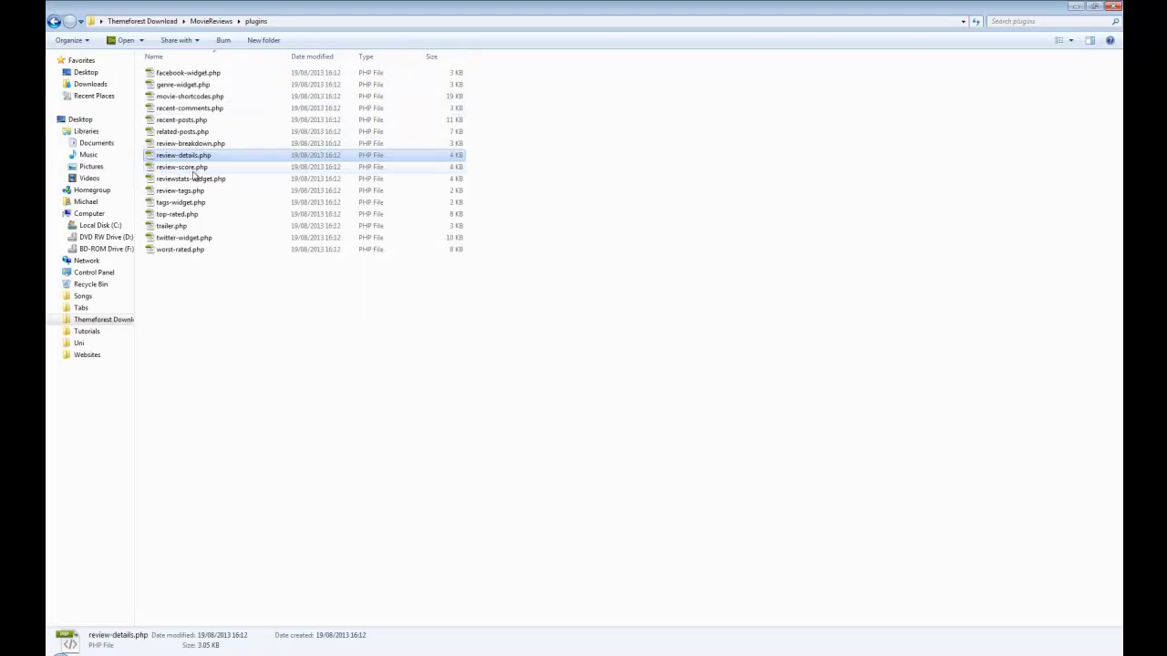
{"action": "left_click", "coordinate": [196, 180]}
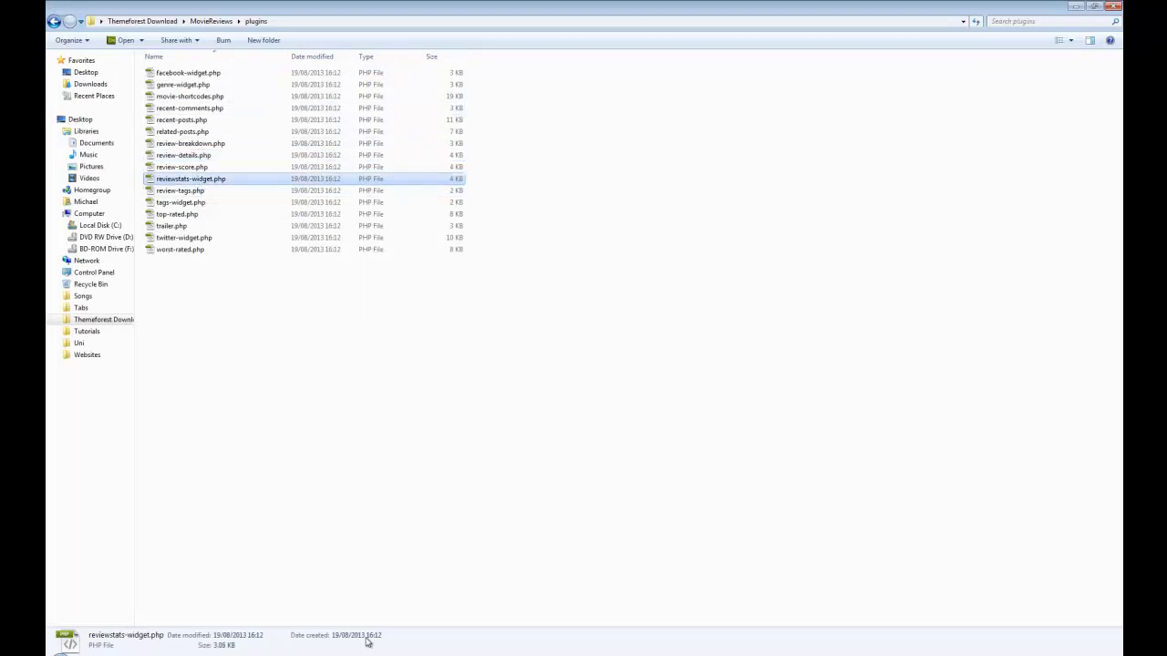
{"action": "left_click", "coordinate": [188, 192]}
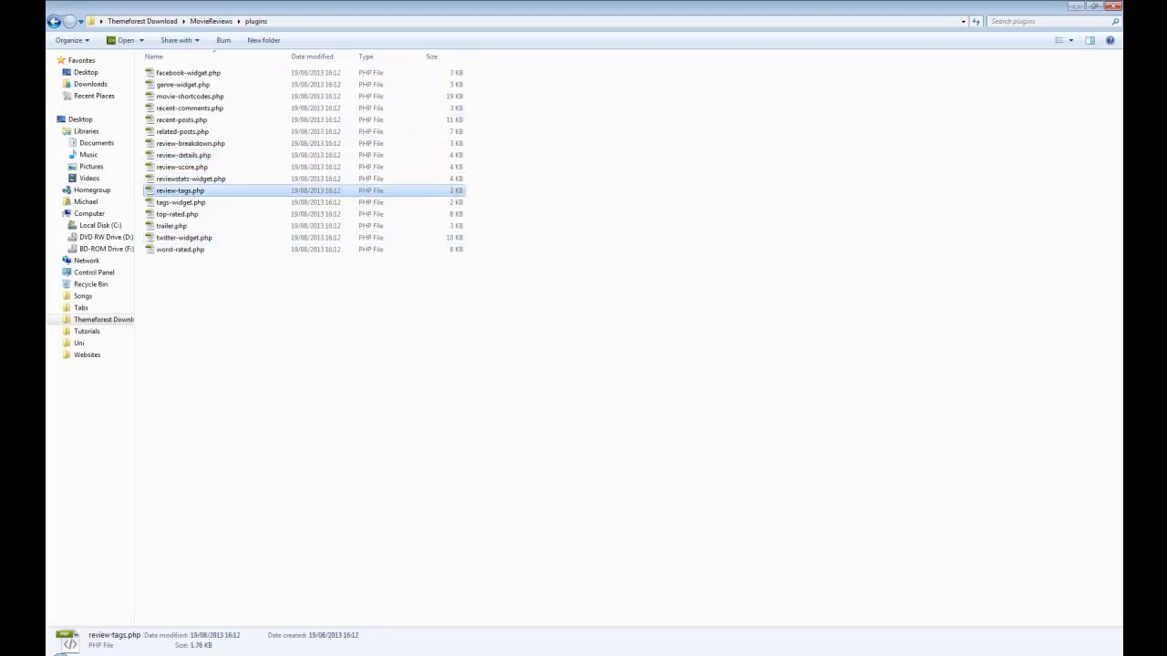
{"action": "key", "text": "alt+Tab"}
{"action": "scroll", "coordinate": [776, 481], "scroll_direction": "down", "scroll_amount": 6}
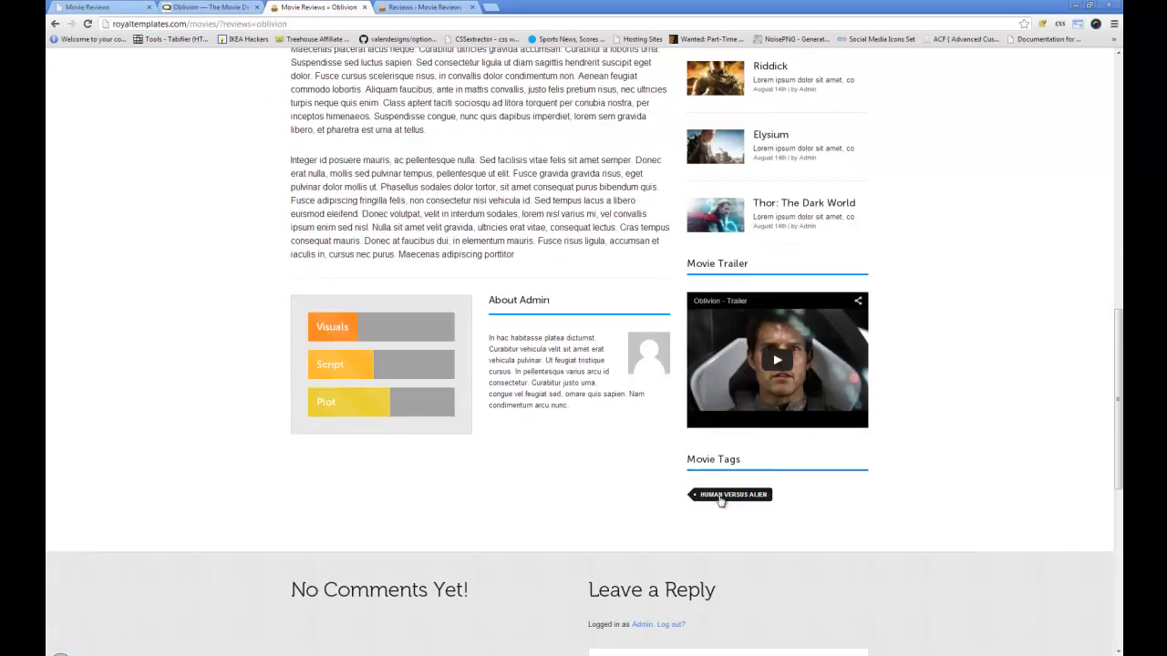
{"action": "key", "text": "alt+Tab"}
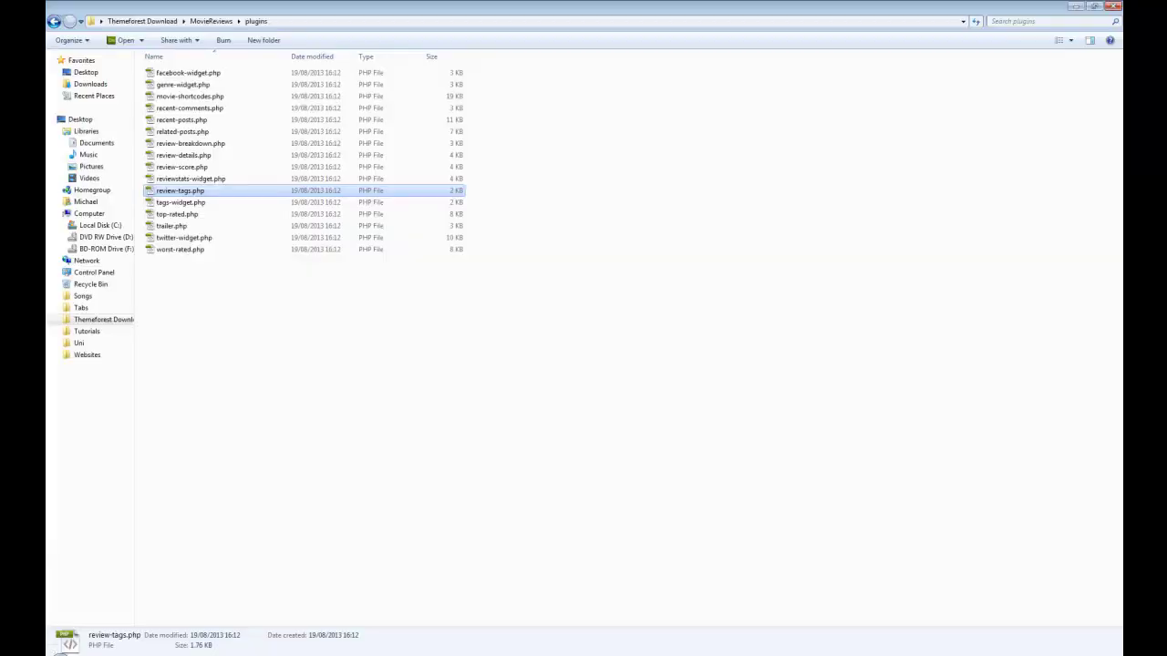
- Select trailer.php in the plugins folder and look at the Movie Trailer widget in the live Oblivion review's sidebar
{"action": "left_click", "coordinate": [187, 227]}
{"action": "key", "text": "alt+Tab"}
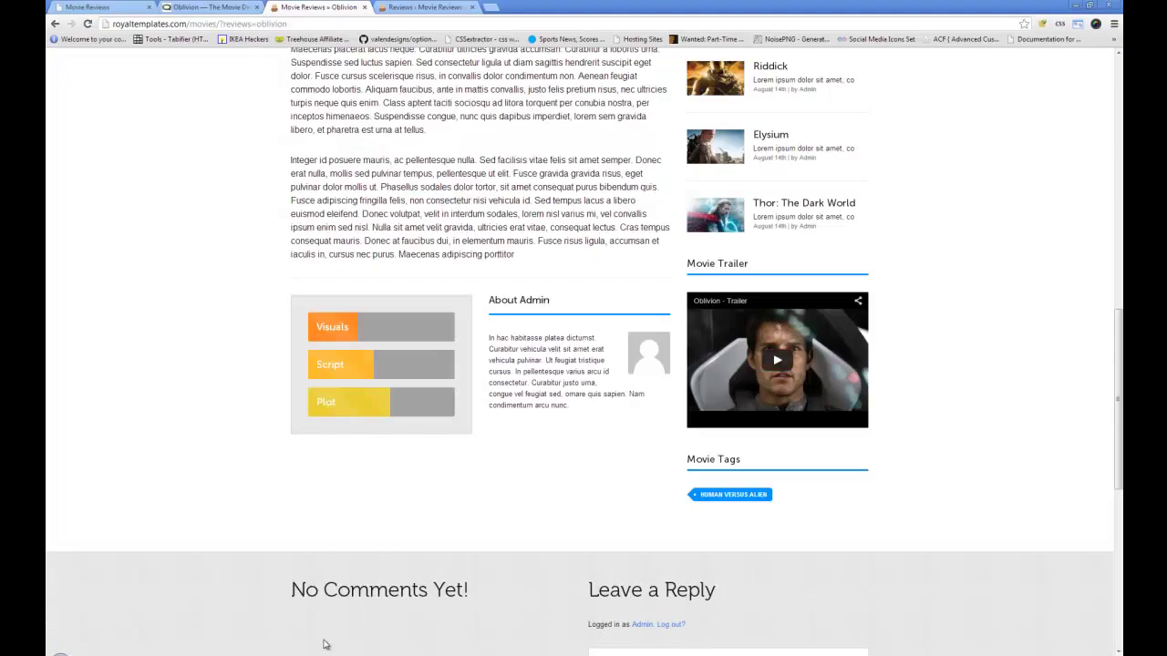
{"action": "key", "text": "alt+Tab"}
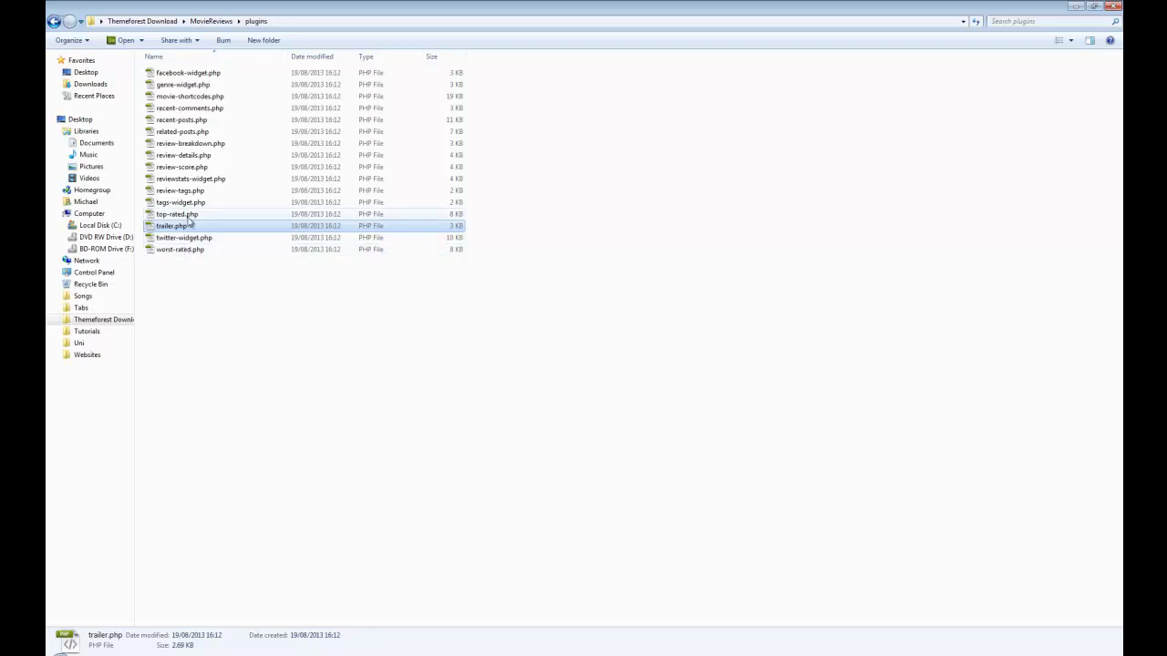
- Open the live site's home page and highlight the Review Stats widget in the lower footer
{"action": "key", "text": "alt+Tab"}
{"action": "key", "text": "F5"}
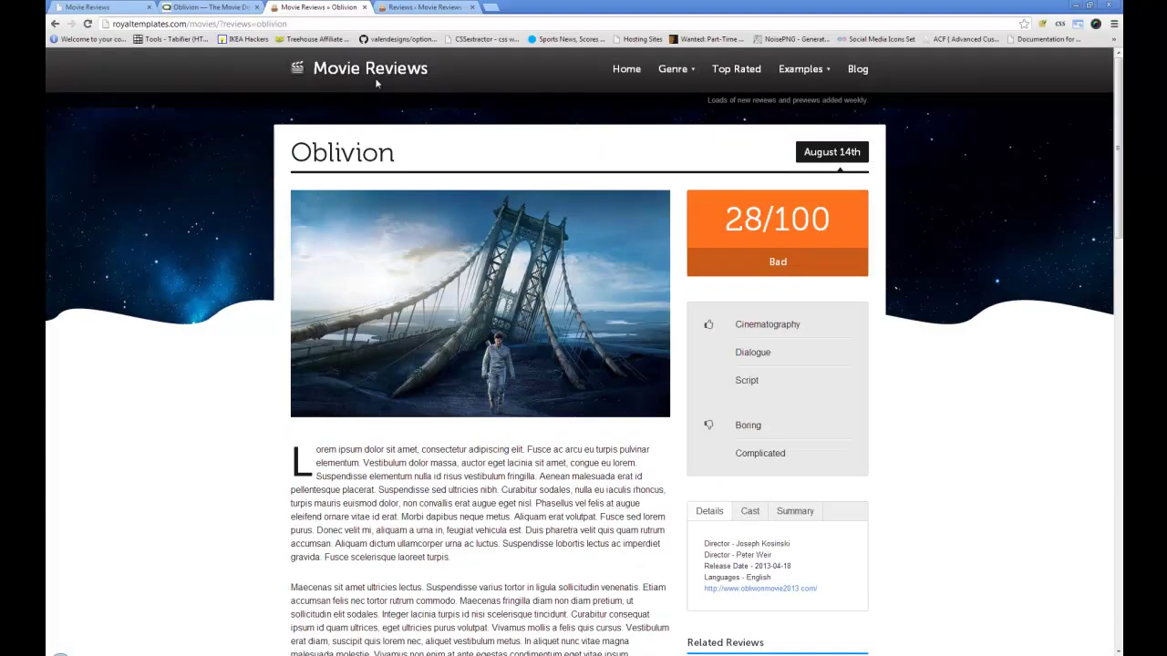
{"action": "left_click", "coordinate": [376, 73]}
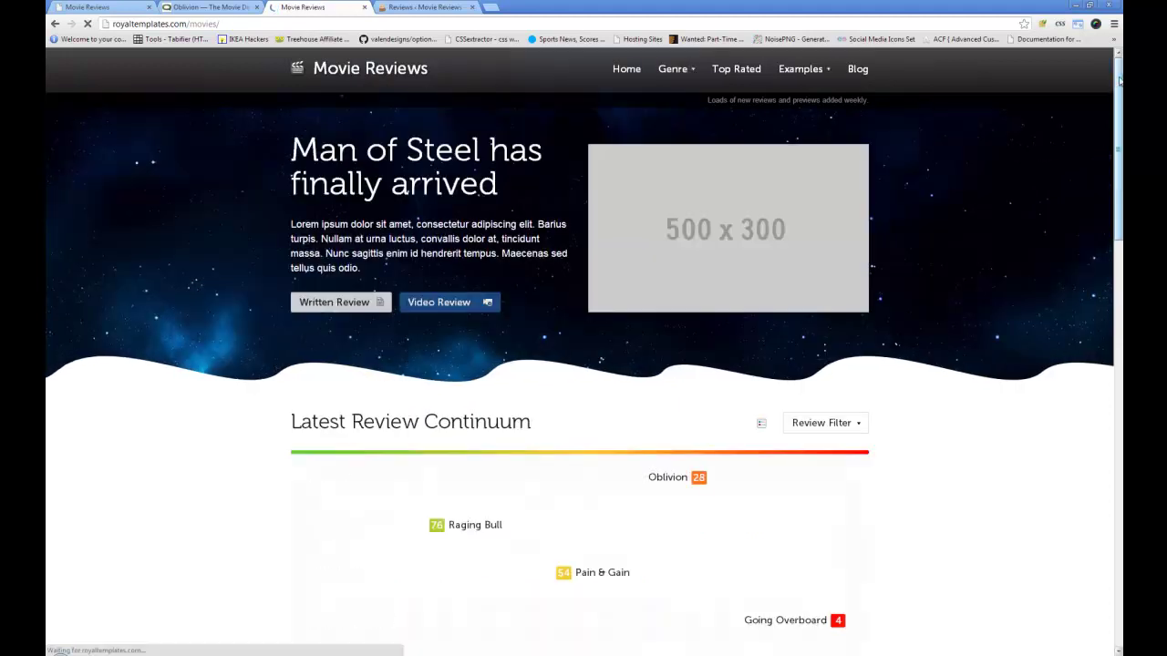
{"action": "left_click_drag", "start_coordinate": [1117, 114], "coordinate": [1117, 602]}
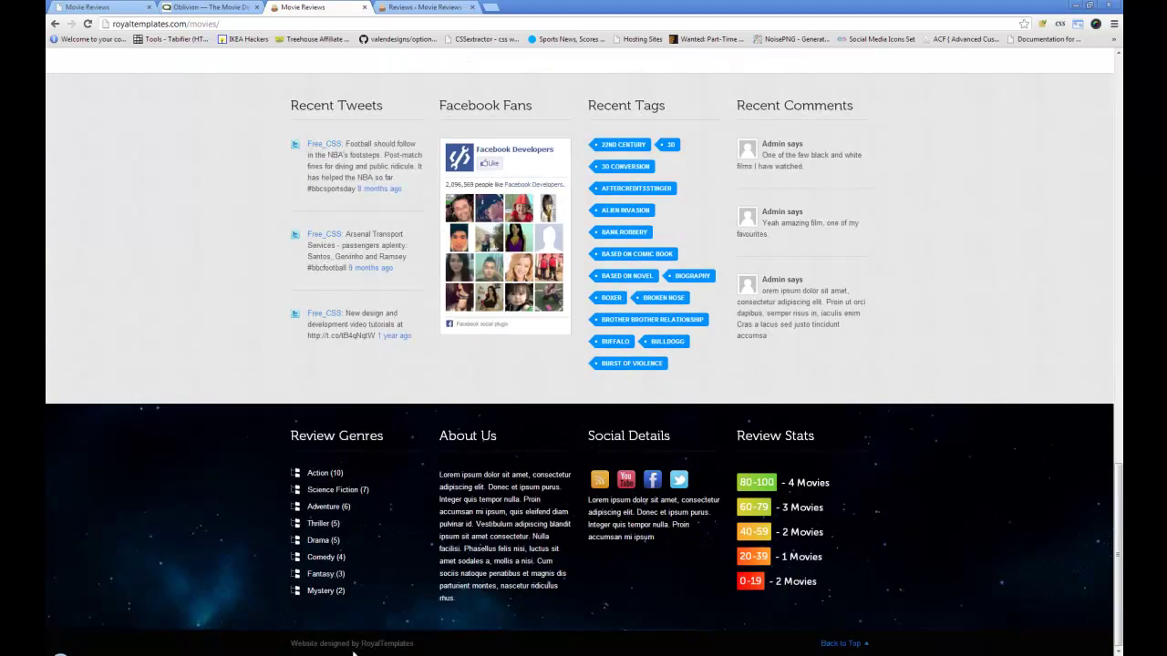
{"action": "left_click_drag", "start_coordinate": [800, 473], "coordinate": [817, 584]}
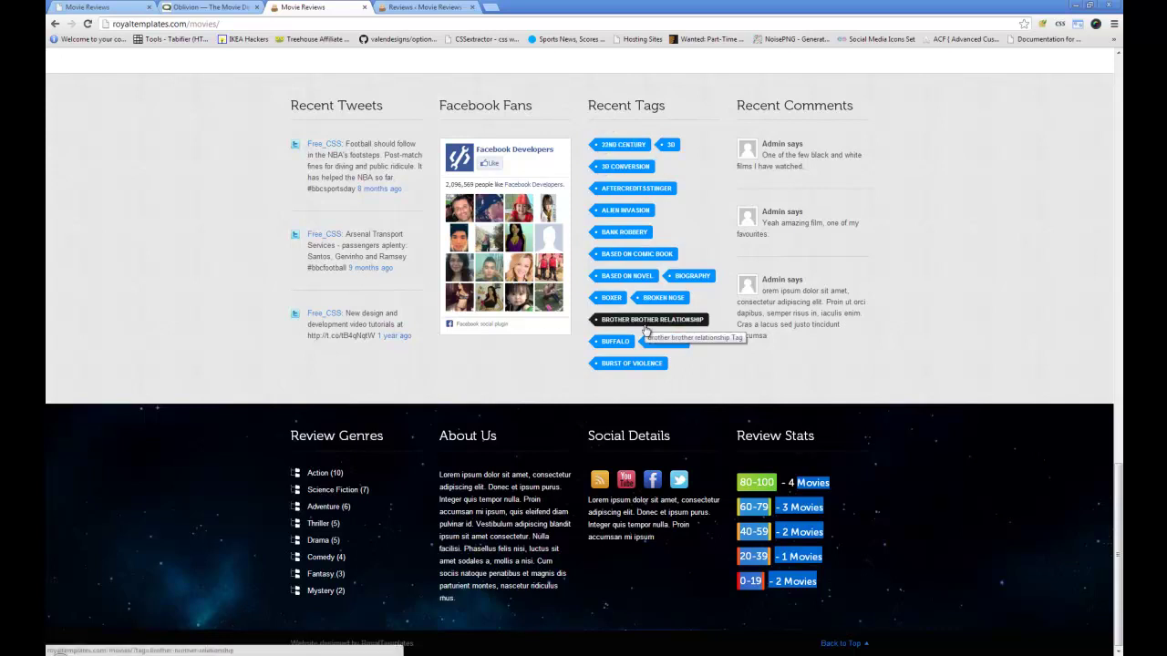
{"action": "scroll", "coordinate": [583, 306], "scroll_direction": "up", "scroll_amount": 4}
{"action": "key", "text": "alt+Tab"}
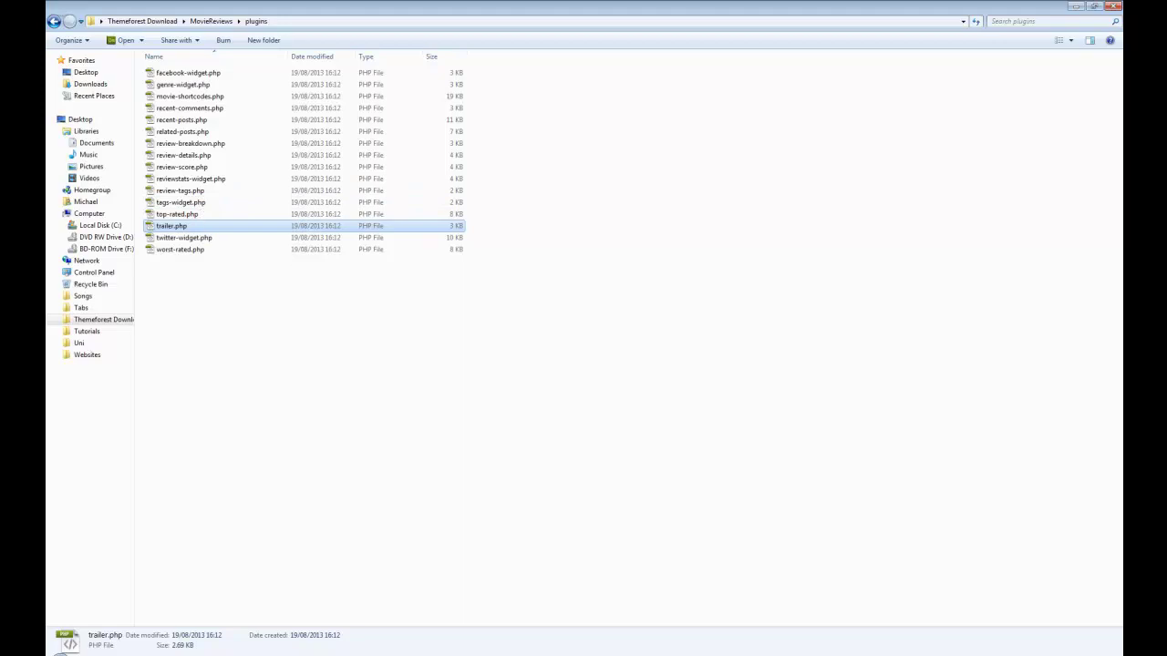
- Open the live Action genre archive and examine its Top Rated, Worst Rated and Featured Trailer sidebar widgets
{"action": "key", "text": "alt+Tab"}
{"action": "scroll", "coordinate": [646, 260], "scroll_direction": "up", "scroll_amount": 10}
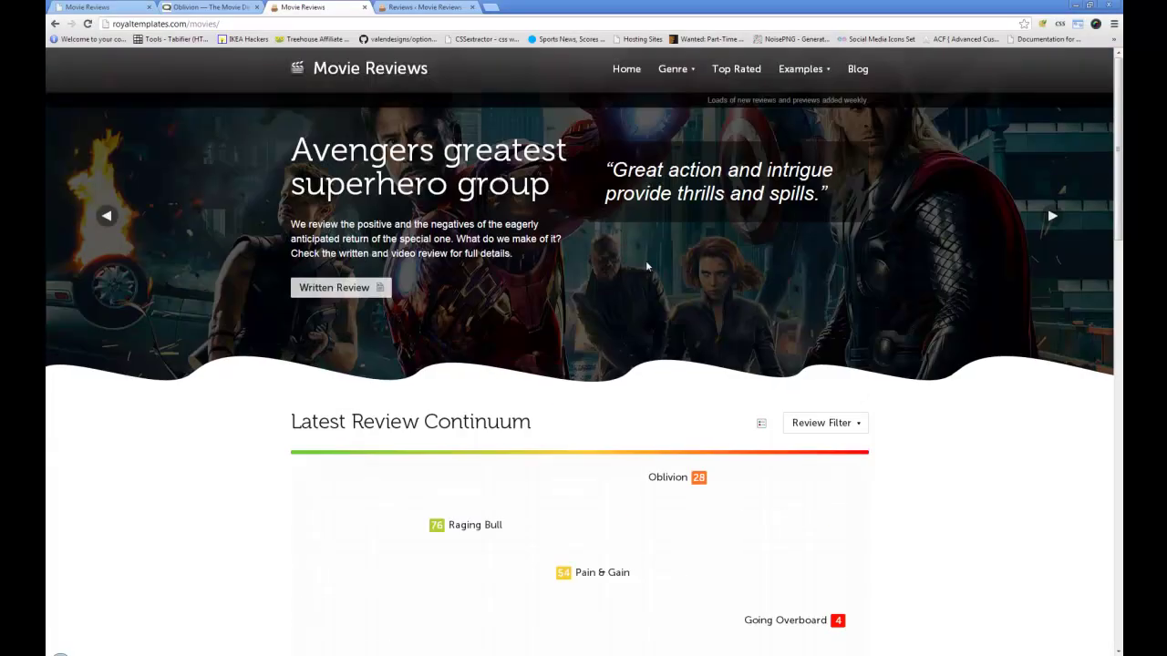
{"action": "left_click", "coordinate": [680, 90]}
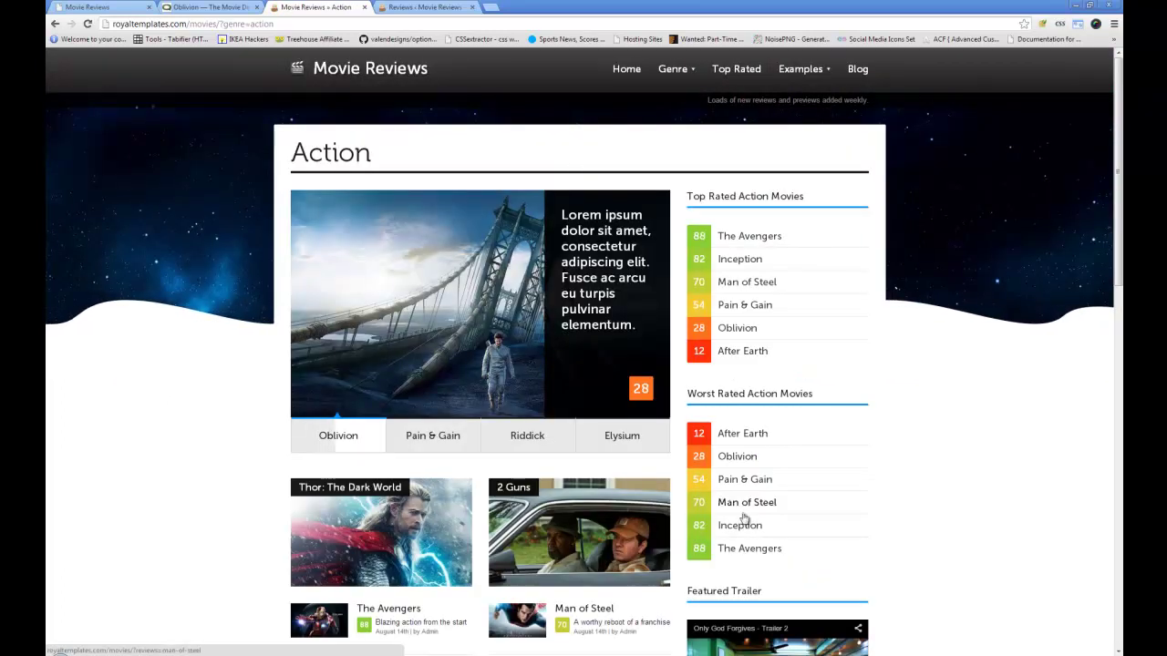
{"action": "scroll", "coordinate": [660, 349], "scroll_direction": "down", "scroll_amount": 4}
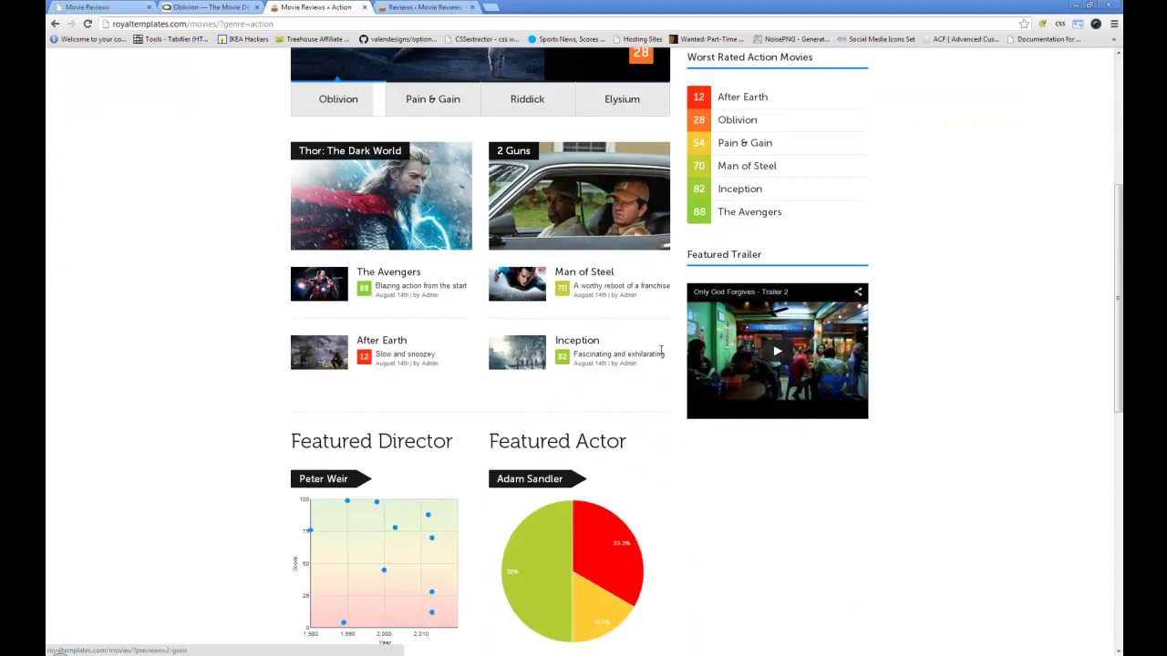
{"action": "scroll", "coordinate": [660, 349], "scroll_direction": "up", "scroll_amount": 4}
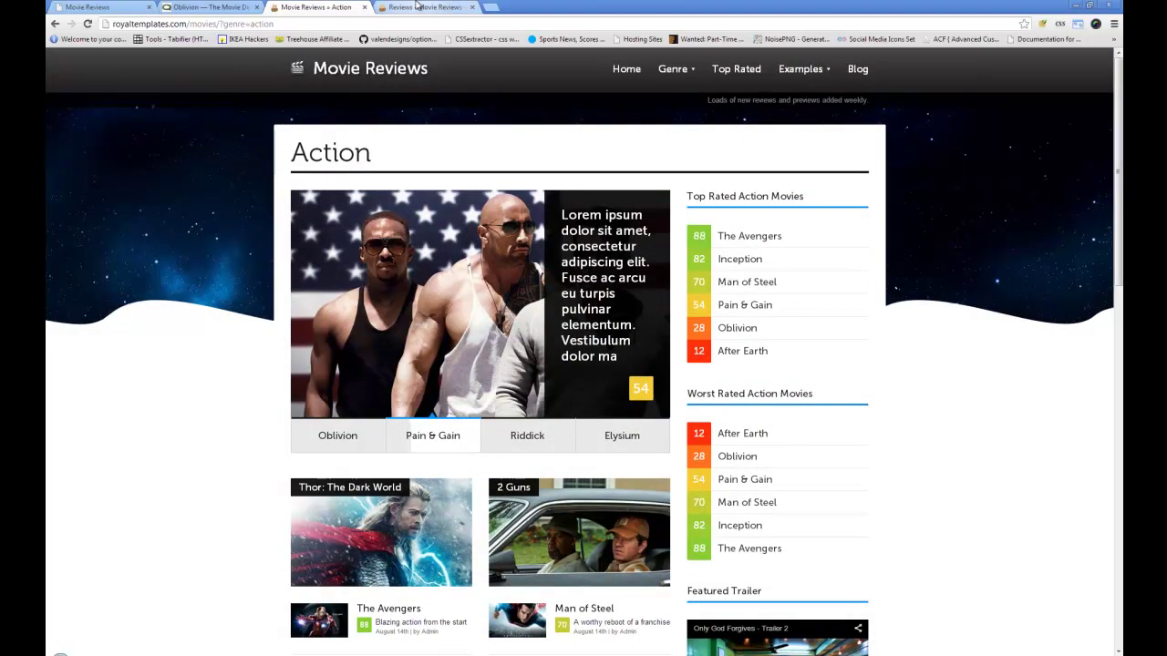
- Highlight the Top Rated Action Movies heading in the Action archive's sidebar and glance at the Reviews list in the WordPress admin
{"action": "left_click", "coordinate": [417, 7]}
{"action": "left_click", "coordinate": [330, 7]}
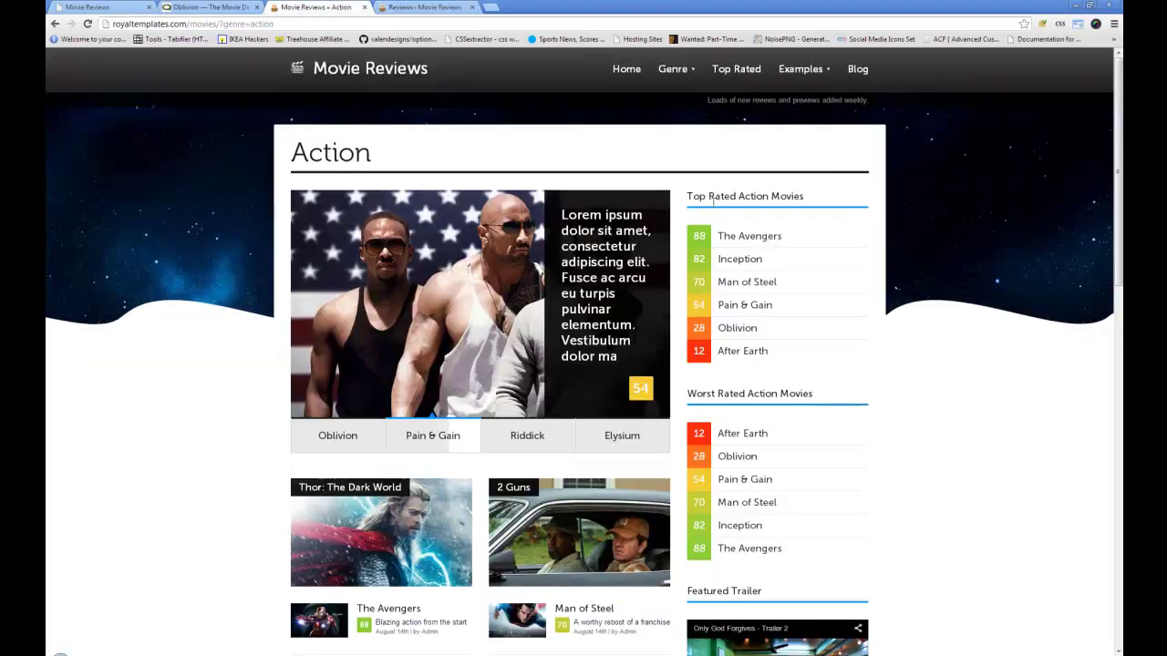
{"action": "left_click_drag", "start_coordinate": [687, 196], "coordinate": [785, 196]}
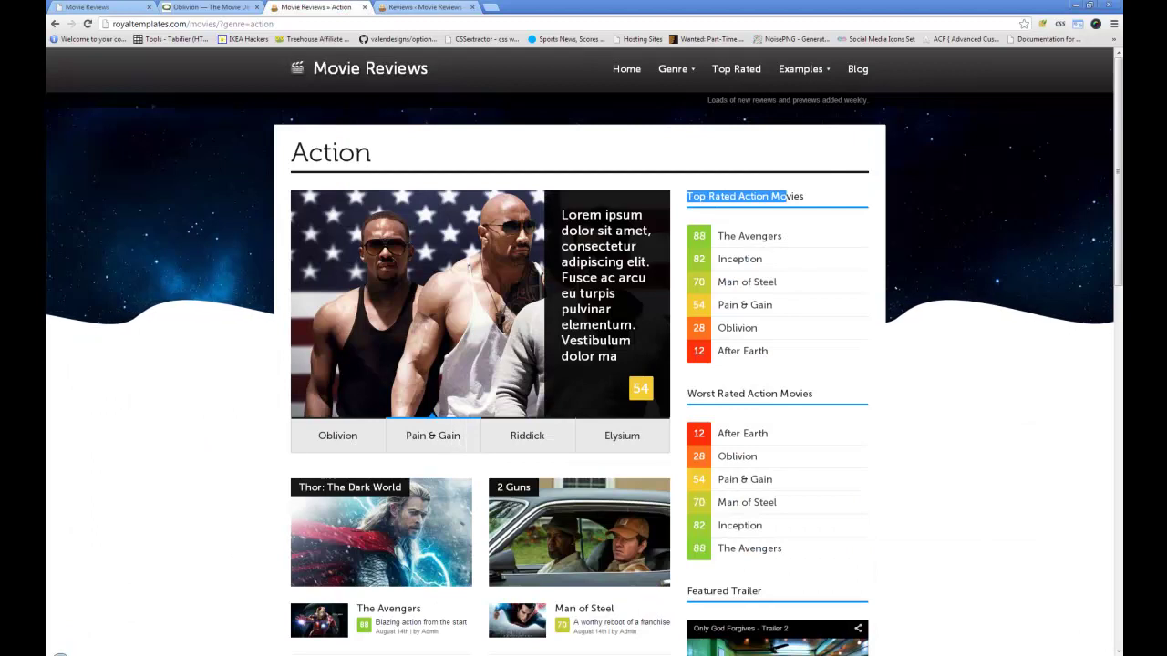
{"action": "left_click", "coordinate": [417, 7]}
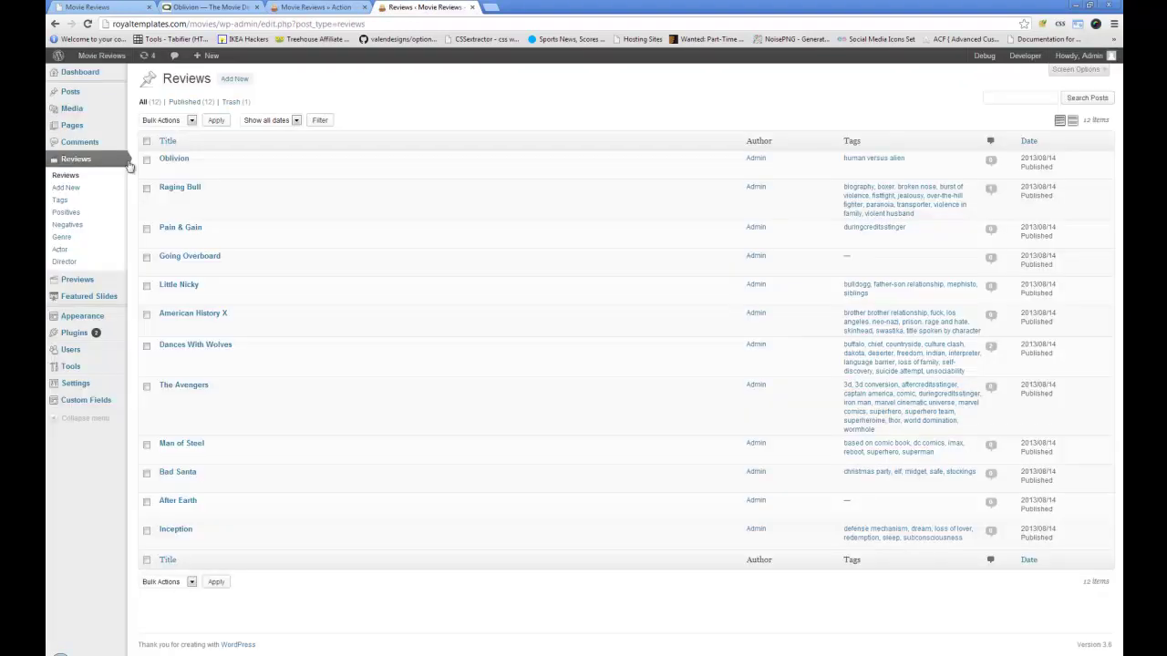
{"action": "left_click", "coordinate": [355, 6]}
{"action": "left_click", "coordinate": [446, 52]}
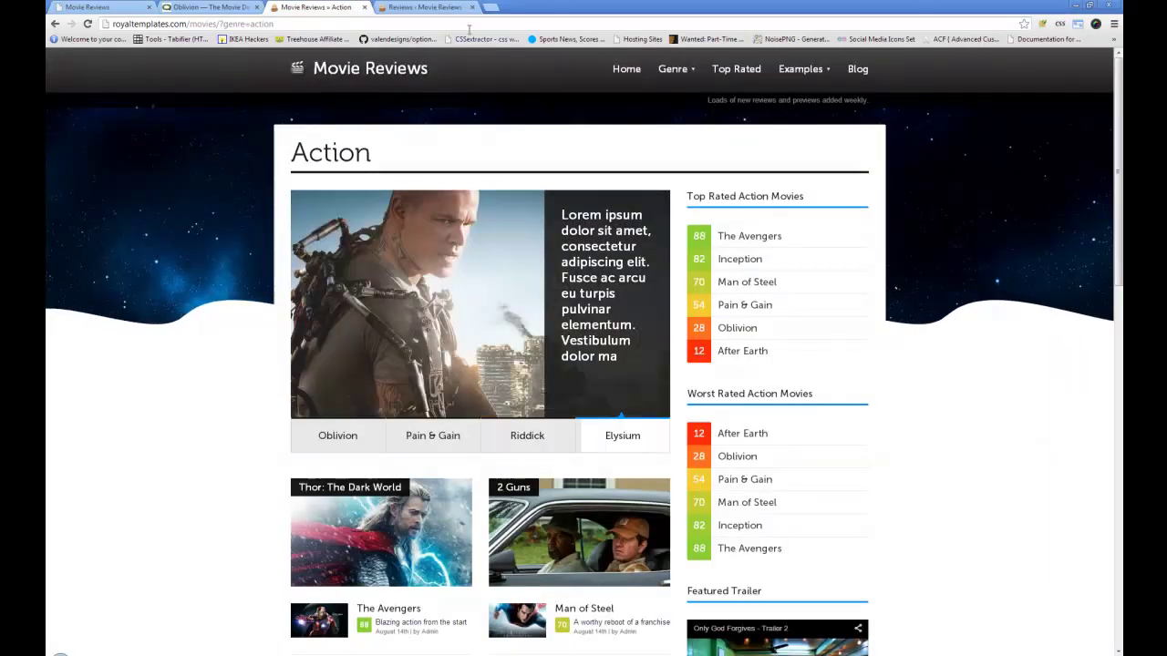
- Open the WordPress Widgets page and review which widgets are assigned to footer-sidebar, lowerfooter-sidebar and homepage-sidebar1
{"action": "left_click", "coordinate": [402, 8]}
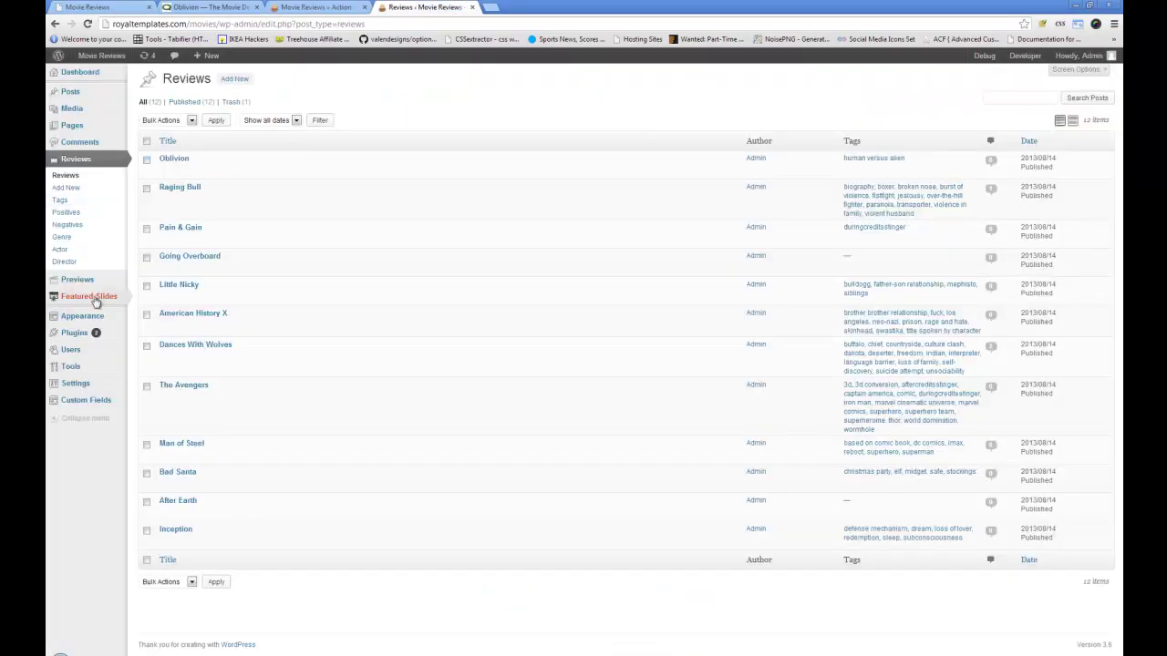
{"action": "mouse_move", "coordinate": [94, 319]}
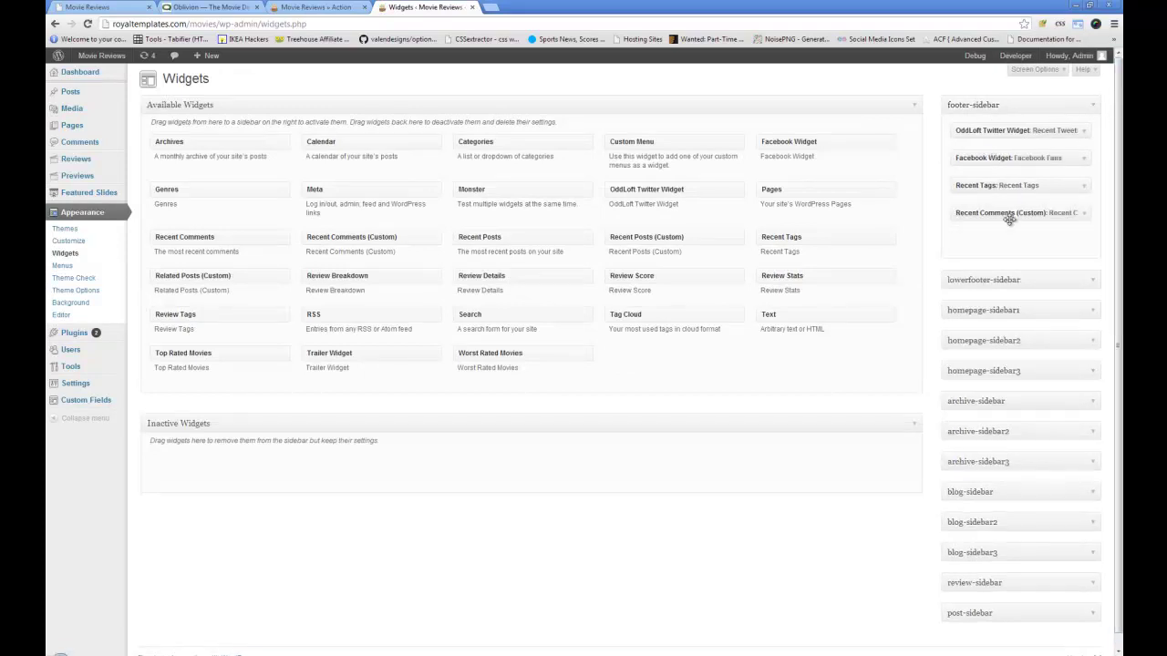
{"action": "left_click", "coordinate": [1093, 110]}
{"action": "left_click", "coordinate": [1102, 140]}
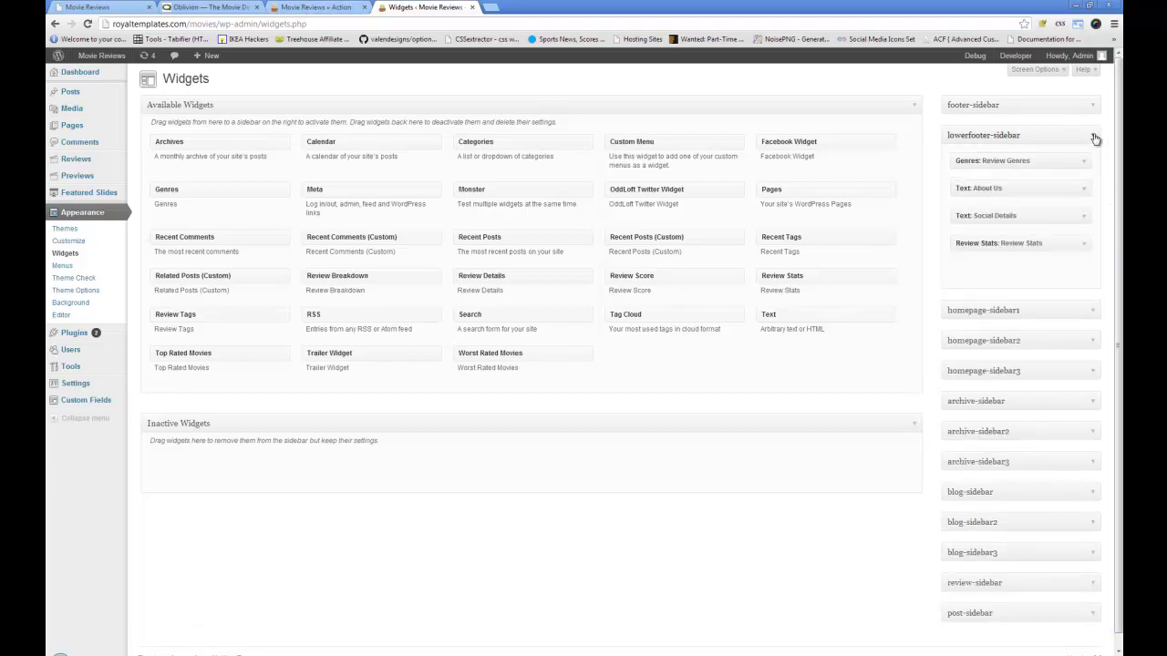
{"action": "left_click", "coordinate": [1095, 139]}
{"action": "left_click", "coordinate": [1102, 170]}
{"action": "left_click", "coordinate": [1101, 170]}
- Return to the live home page and look over its Previews and Reviews columns, ad blocks, and Genre and Examples submenus
{"action": "left_click", "coordinate": [315, 6]}
{"action": "scroll", "coordinate": [442, 232], "scroll_direction": "down", "scroll_amount": 6}
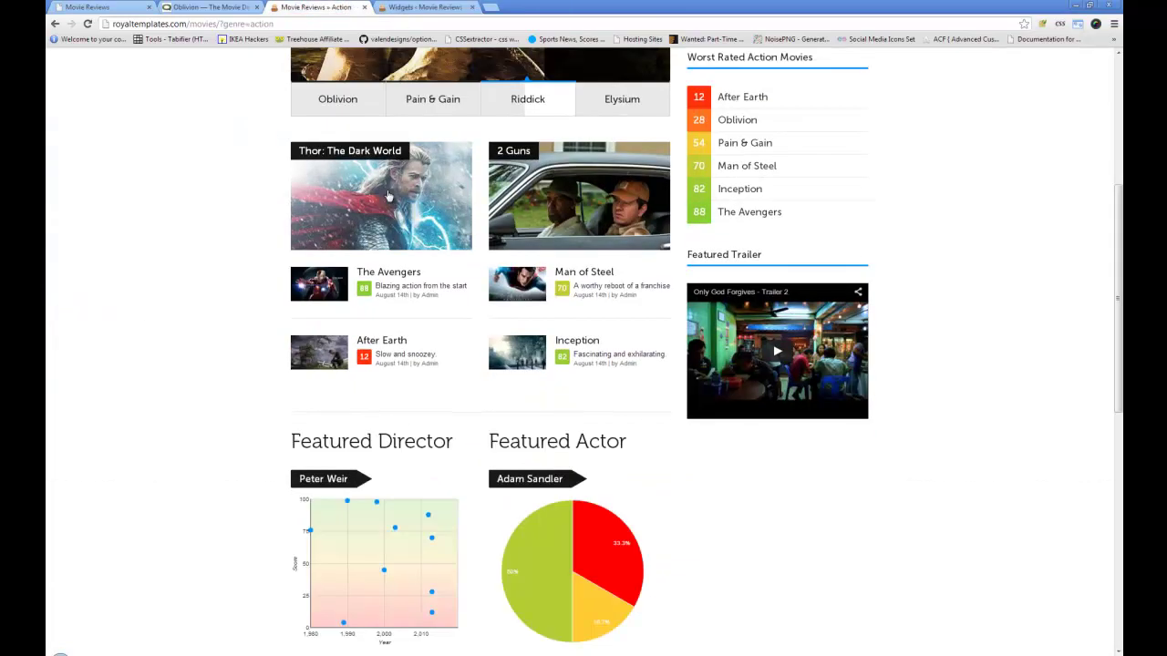
{"action": "scroll", "coordinate": [443, 232], "scroll_direction": "up", "scroll_amount": 6}
{"action": "left_click", "coordinate": [335, 75]}
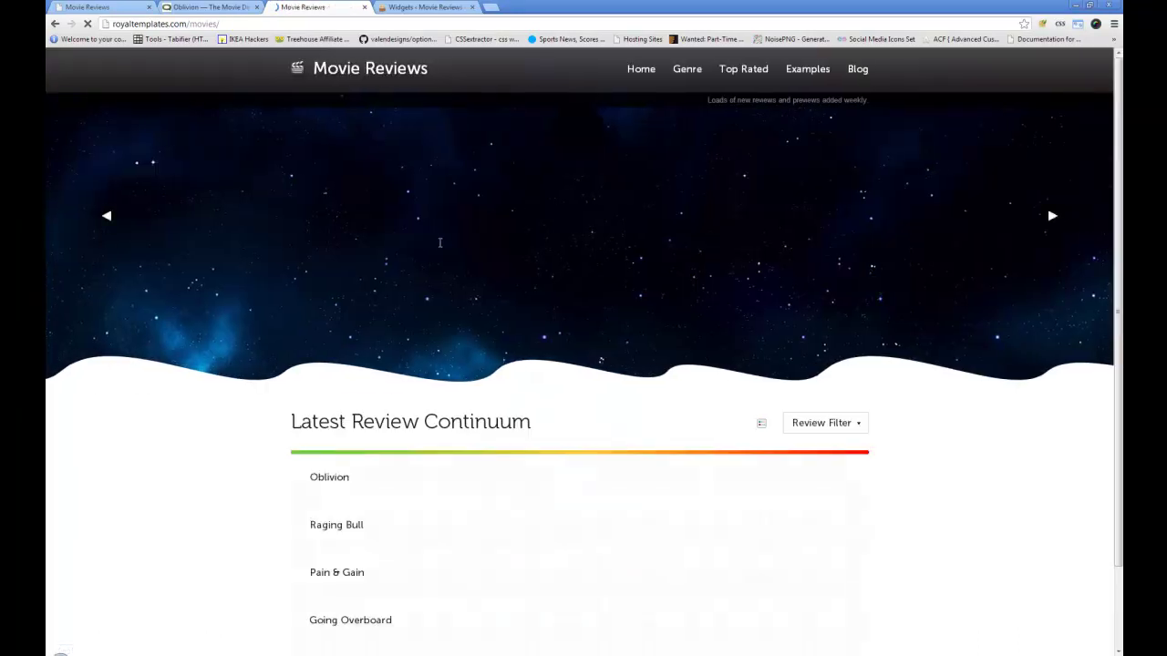
{"action": "scroll", "coordinate": [446, 210], "scroll_direction": "down", "scroll_amount": 5}
{"action": "scroll", "coordinate": [441, 247], "scroll_direction": "down", "scroll_amount": 3}
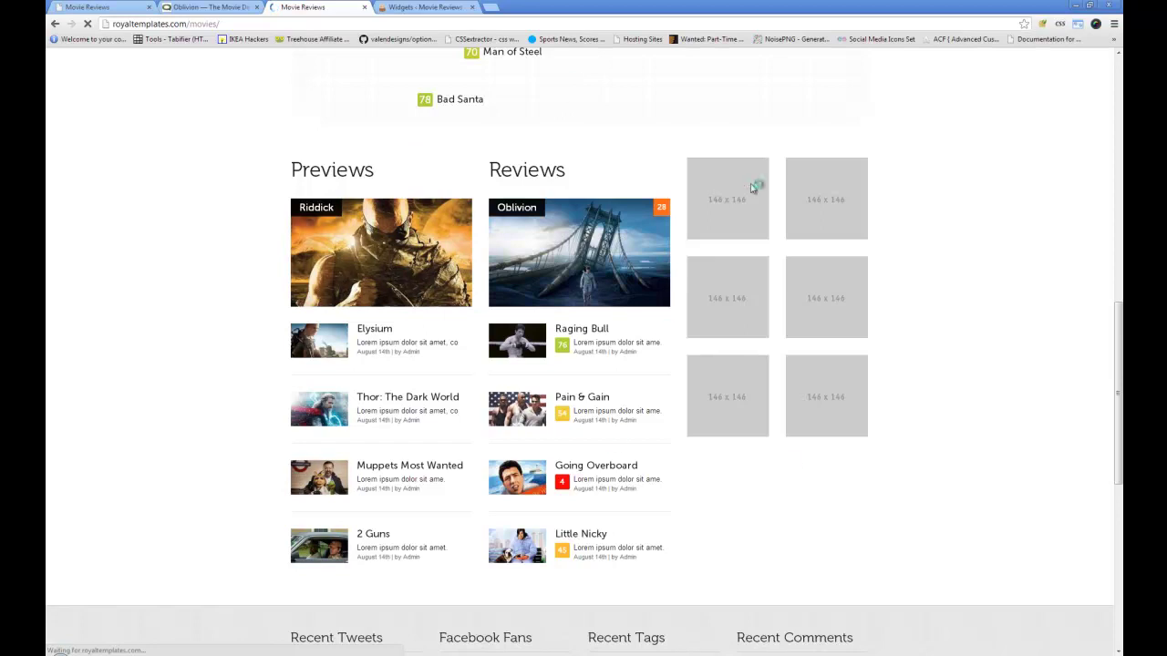
{"action": "scroll", "coordinate": [786, 422], "scroll_direction": "up", "scroll_amount": 10}
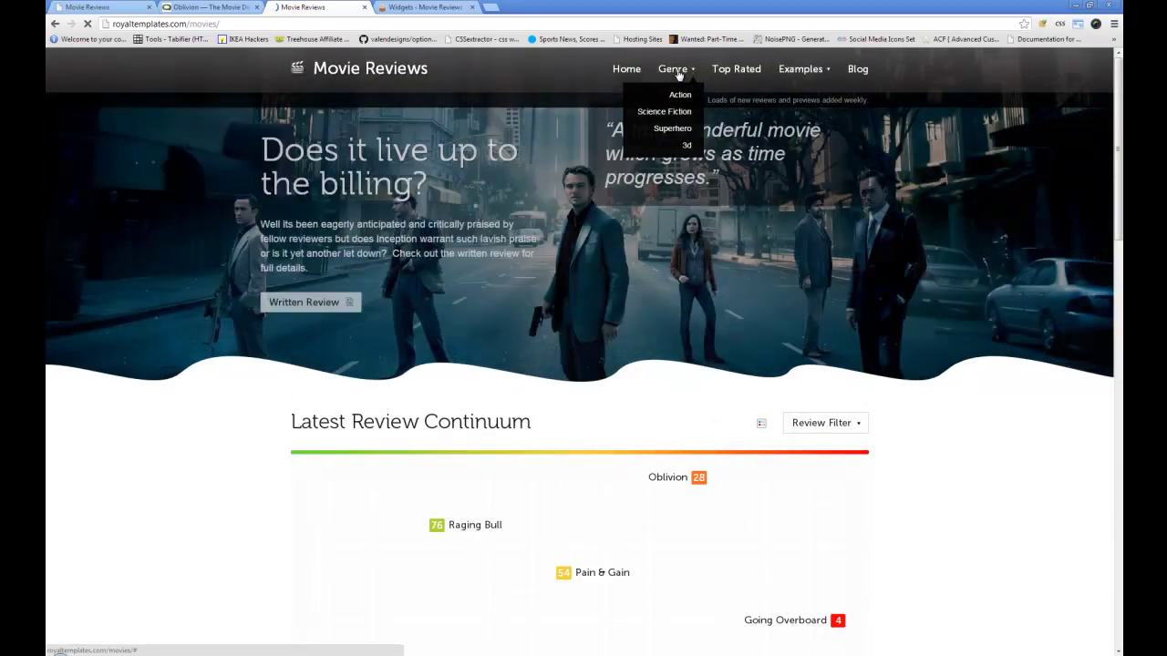
{"action": "mouse_move", "coordinate": [800, 70]}
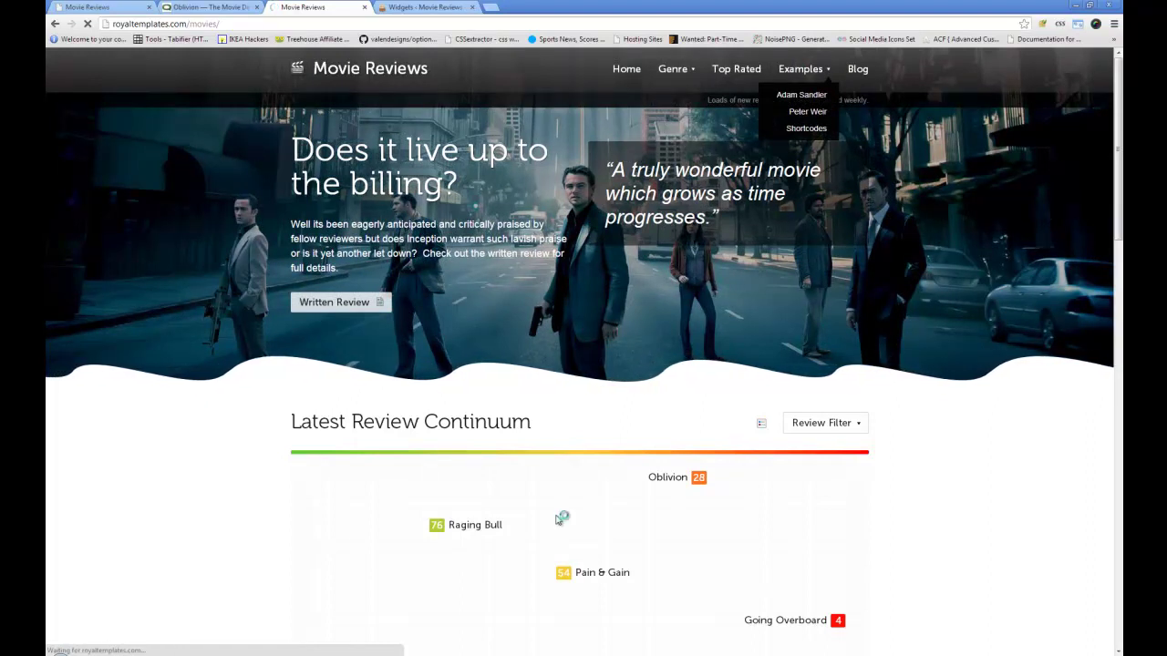
- Expand archive-sidebar3 on the Widgets page and examine the Top Rated Movies widget's settings, highlighting the genre placeholder in its title
{"action": "left_click", "coordinate": [406, 8]}
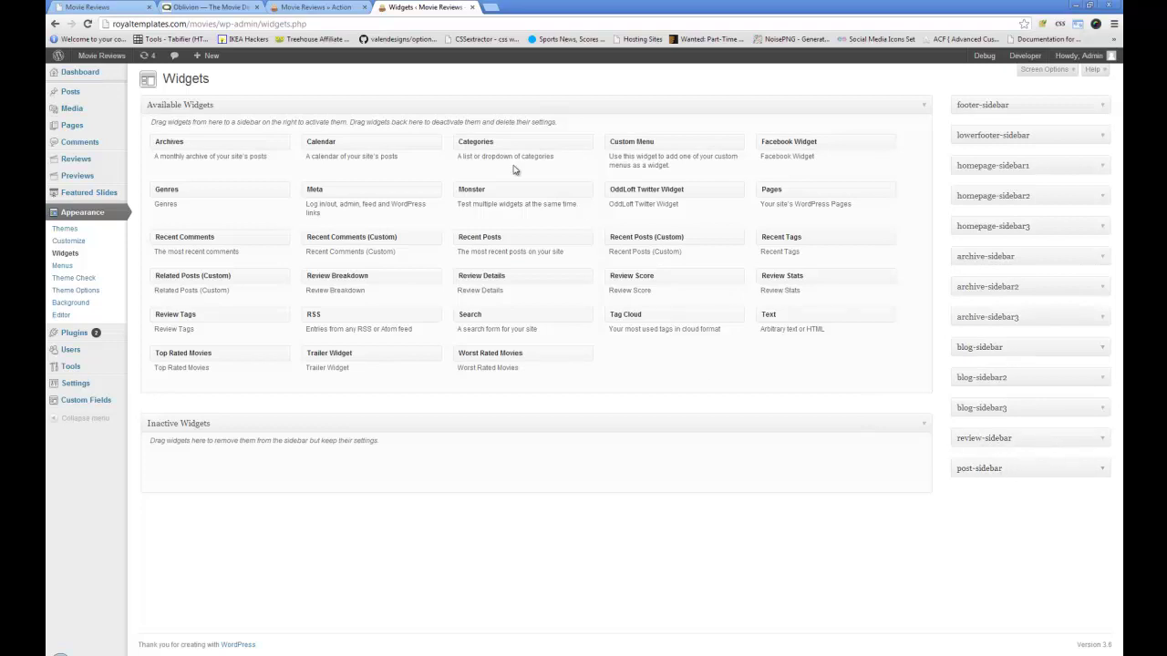
{"action": "left_click", "coordinate": [1105, 317]}
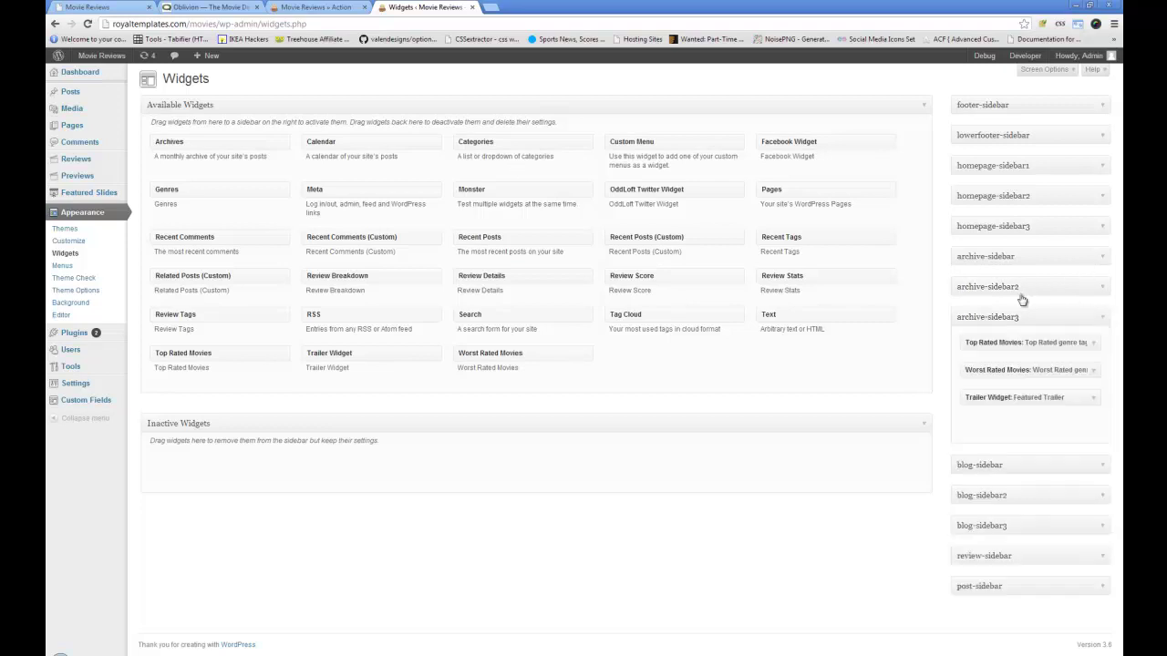
{"action": "left_click", "coordinate": [1094, 343]}
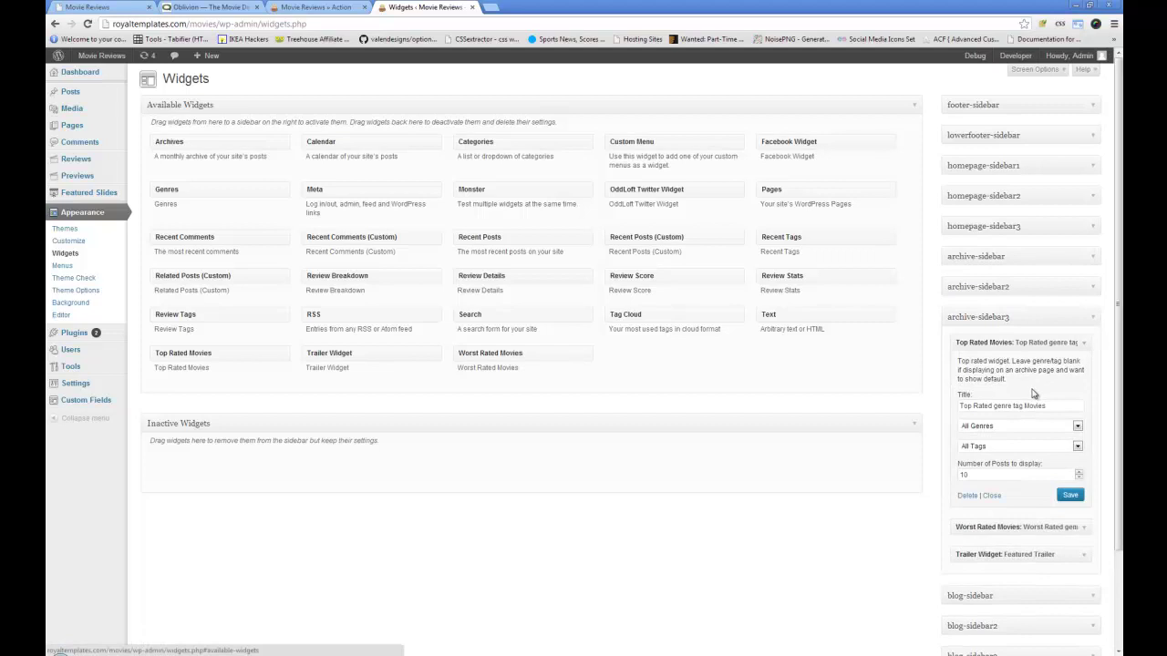
{"action": "scroll", "coordinate": [1023, 398], "scroll_direction": "down", "scroll_amount": 1}
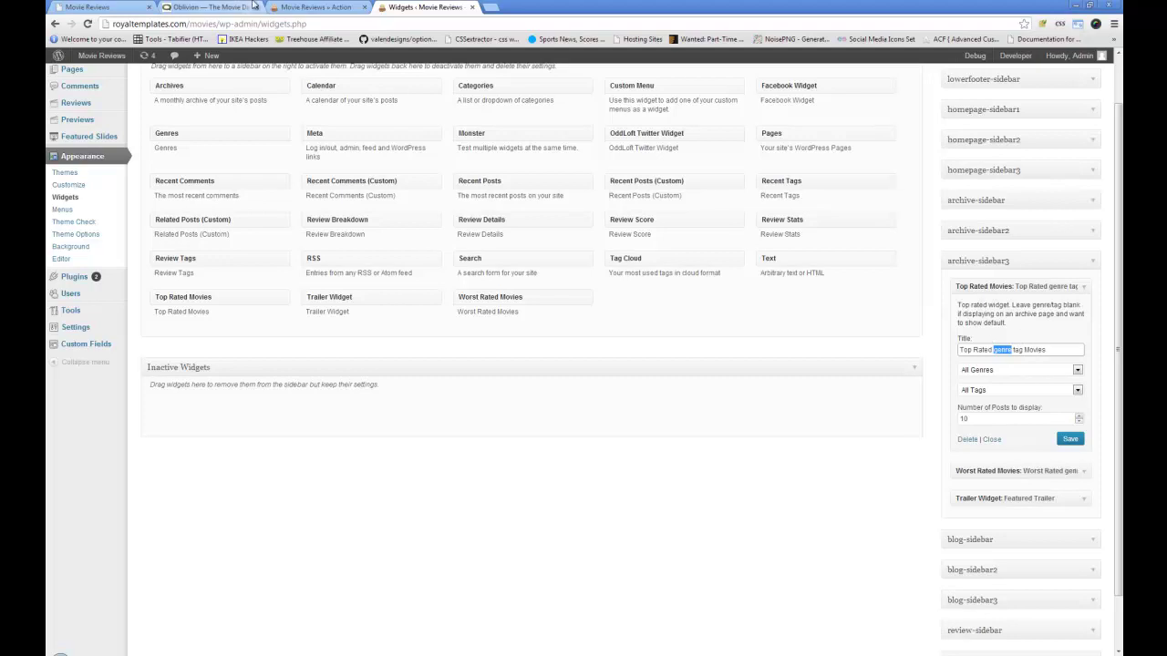
- Look over the Action archive, open the Superhero genre page, and highlight "superhero" in its Top Rated sidebar heading
{"action": "left_click", "coordinate": [310, 7]}
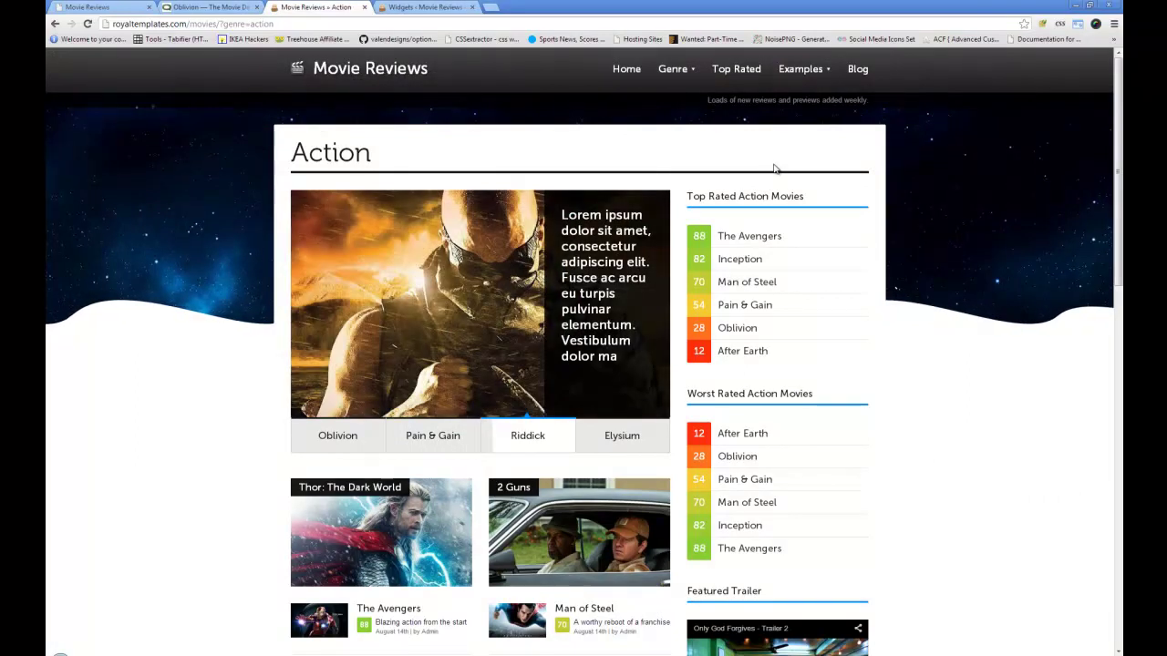
{"action": "scroll", "coordinate": [768, 177], "scroll_direction": "down", "scroll_amount": 4}
{"action": "scroll", "coordinate": [767, 179], "scroll_direction": "up", "scroll_amount": 4}
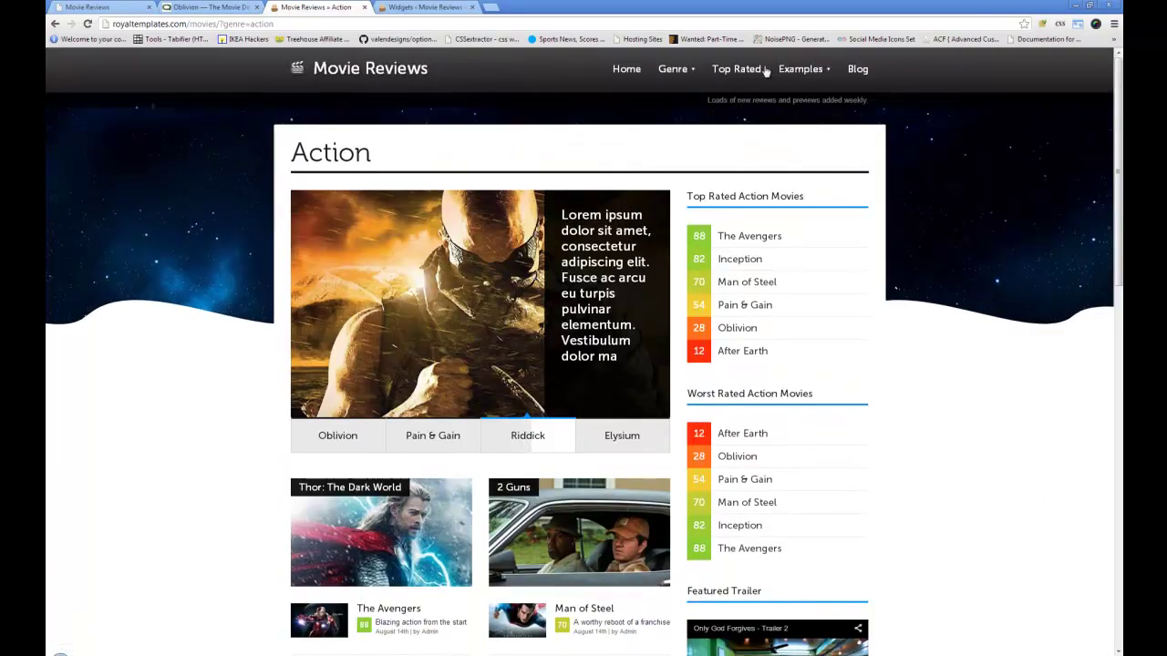
{"action": "mouse_move", "coordinate": [684, 87]}
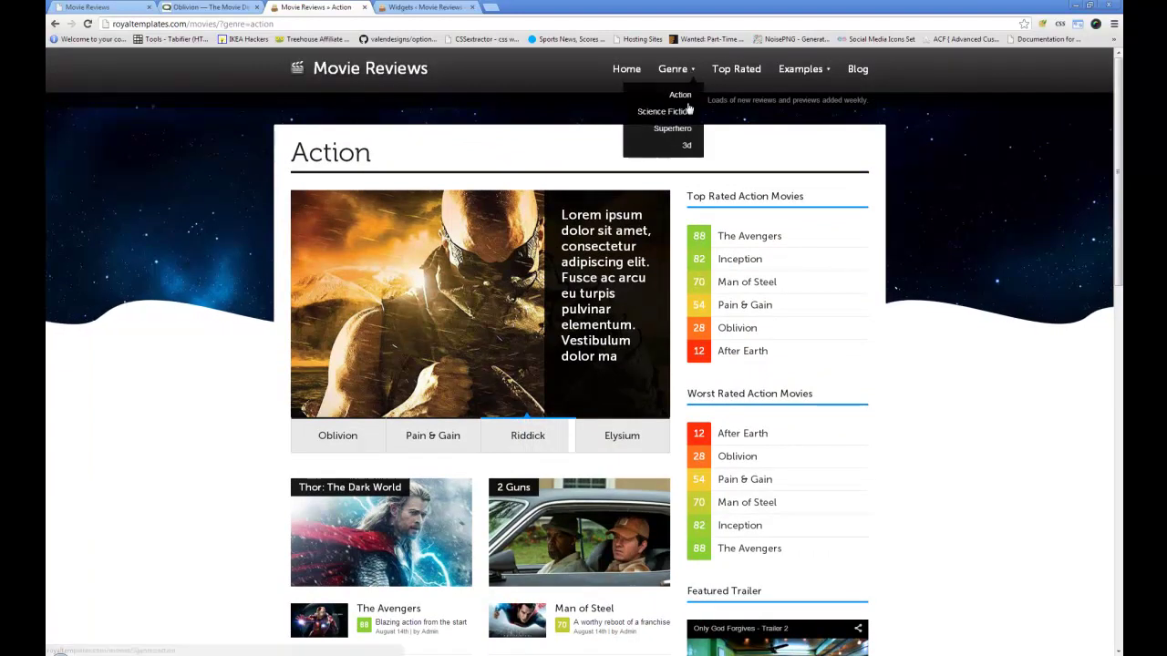
{"action": "left_click", "coordinate": [670, 132]}
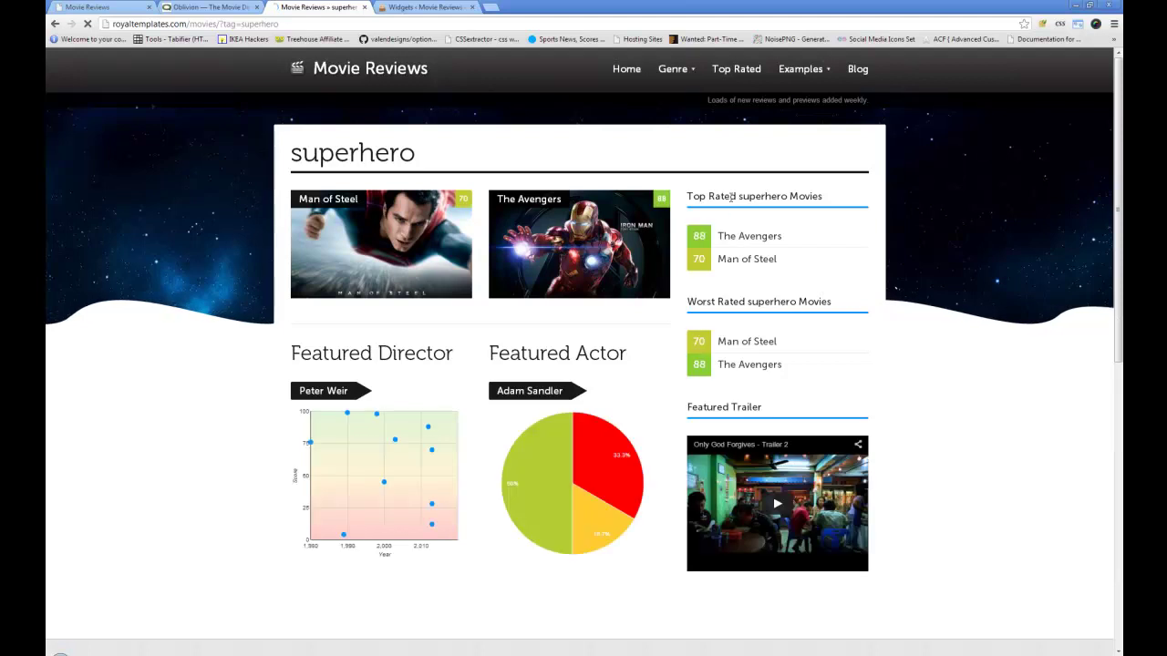
{"action": "left_click_drag", "start_coordinate": [738, 196], "coordinate": [751, 196]}
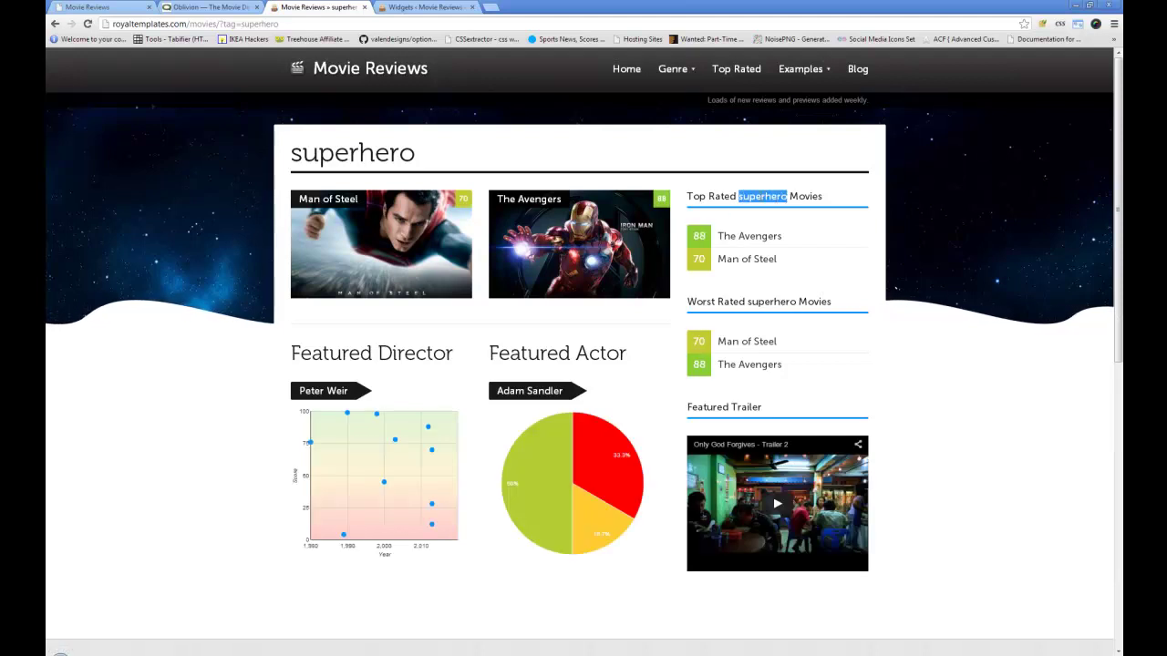
- Return to the theme documentation and read the Featured Slider section
{"action": "left_click", "coordinate": [426, 8]}
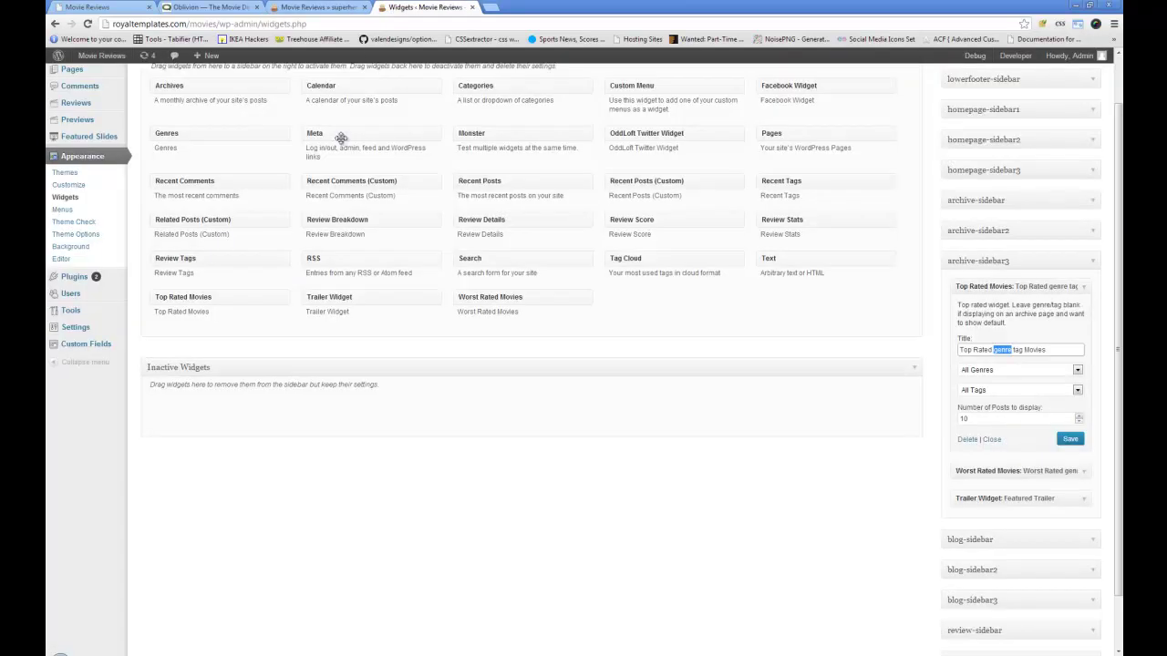
{"action": "scroll", "coordinate": [338, 419], "scroll_direction": "up", "scroll_amount": 1}
{"action": "left_click", "coordinate": [100, 7]}
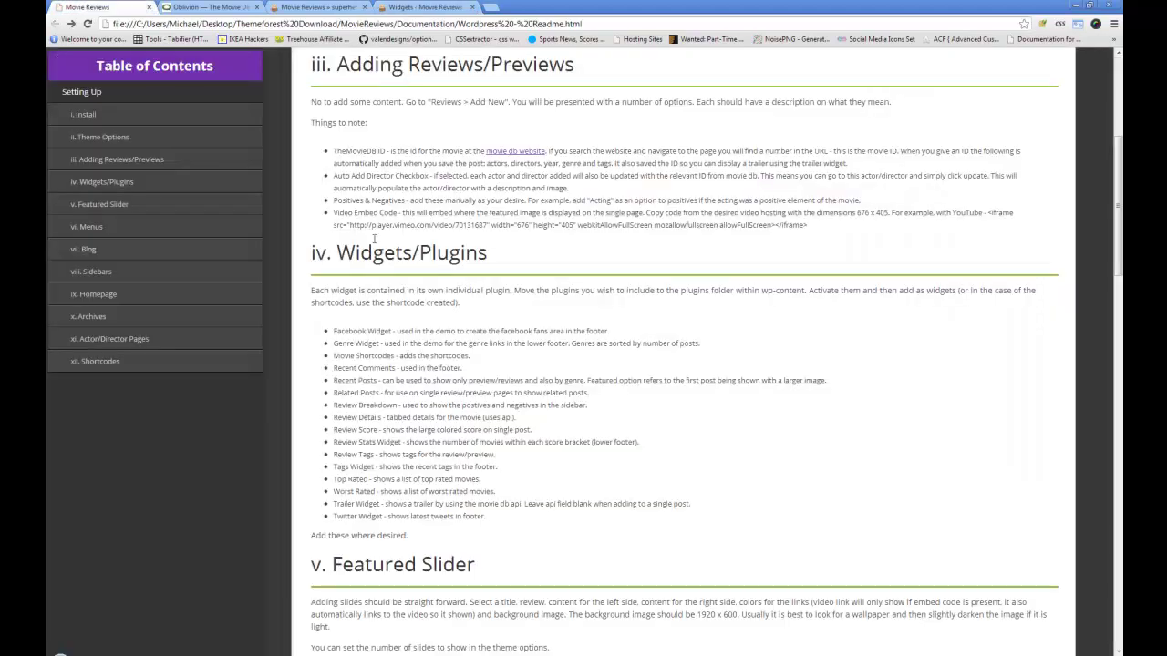
{"action": "scroll", "coordinate": [374, 239], "scroll_direction": "down", "scroll_amount": 3}
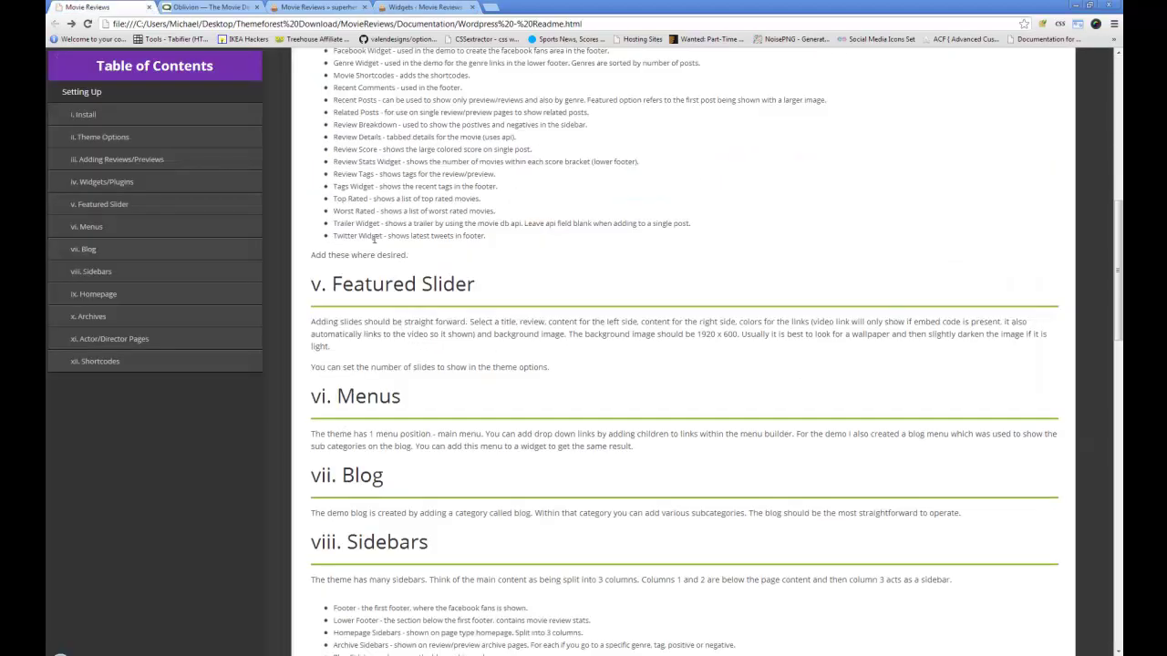
{"action": "scroll", "coordinate": [374, 239], "scroll_direction": "down", "scroll_amount": 1}
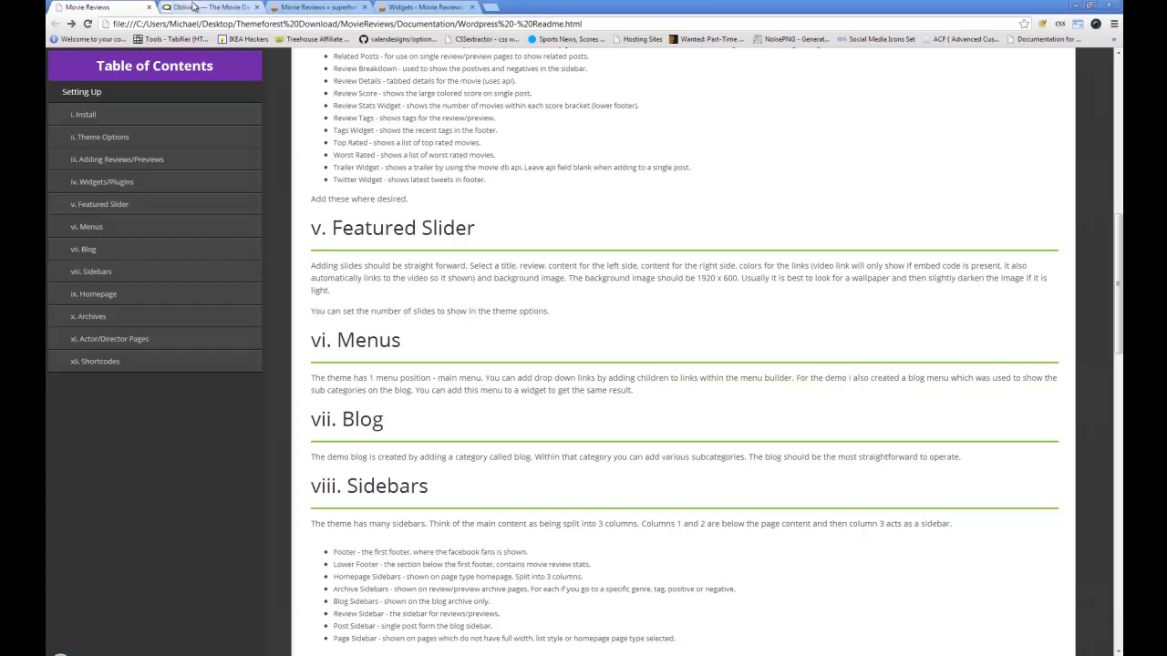
- Open the featured slide "Man of Steel has finally arrived" for editing, highlight its body text, and review its Background setting
{"action": "left_click", "coordinate": [310, 6]}
{"action": "left_click", "coordinate": [407, 6]}
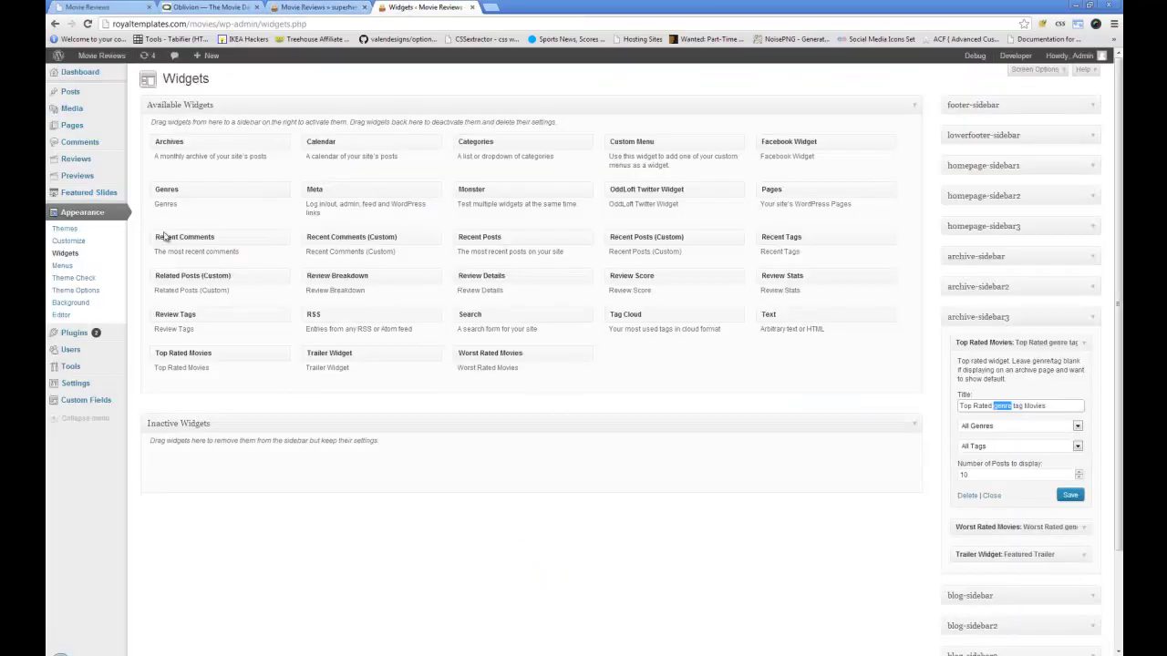
{"action": "mouse_move", "coordinate": [78, 192]}
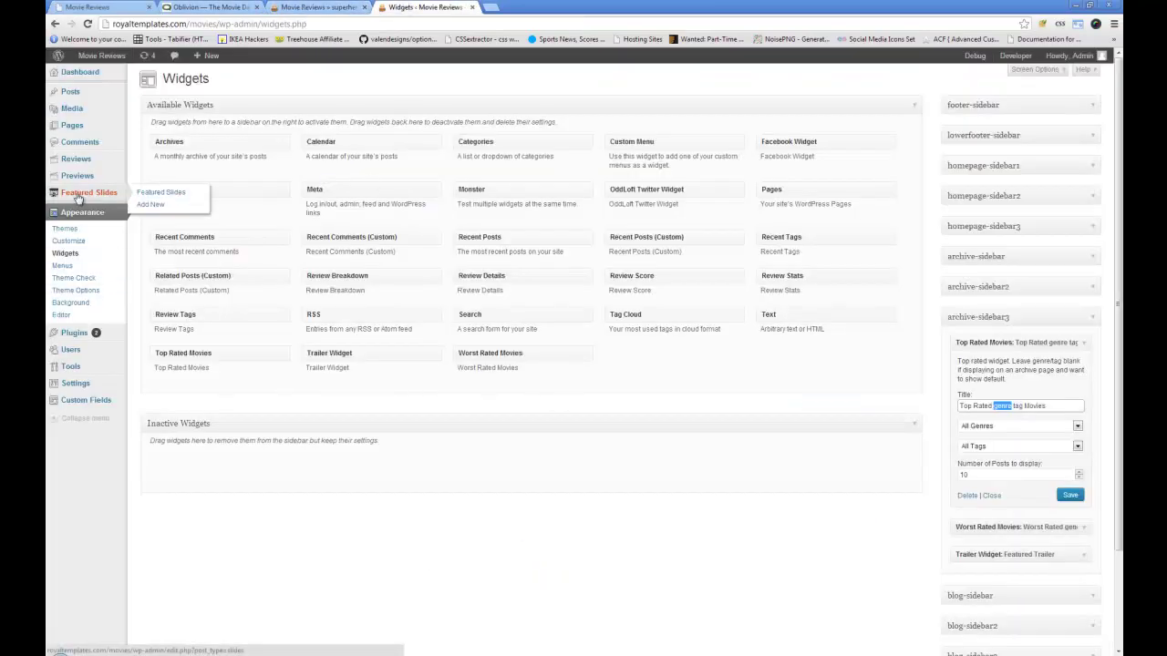
{"action": "left_click", "coordinate": [171, 191]}
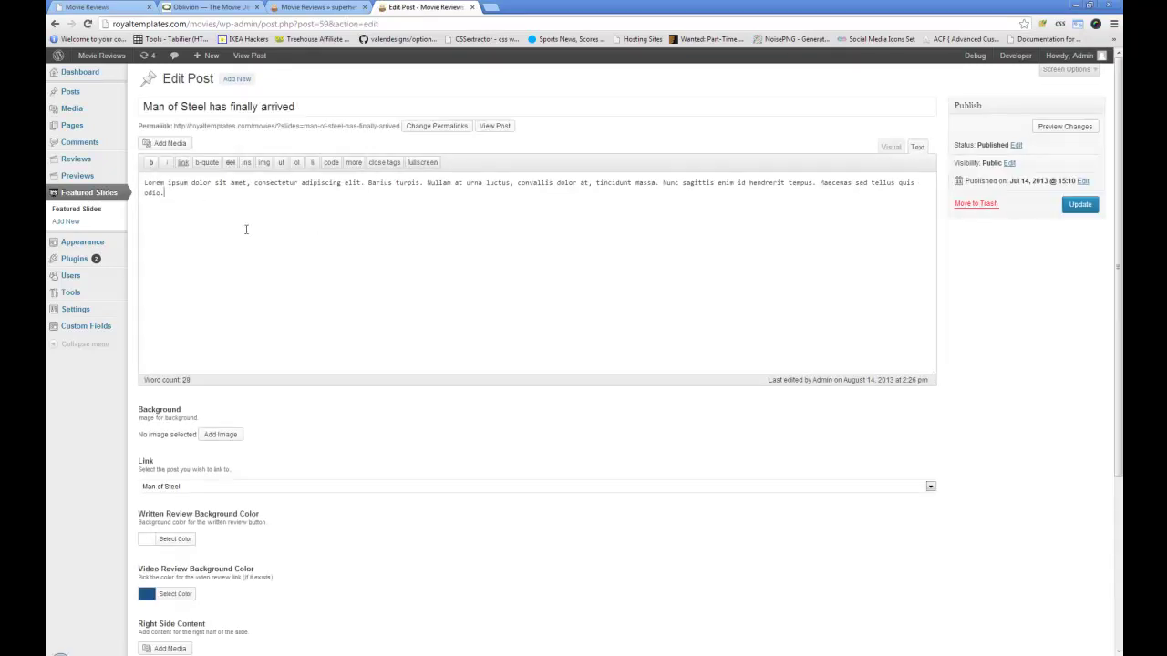
{"action": "left_click_drag", "start_coordinate": [255, 229], "coordinate": [144, 179]}
{"action": "scroll", "coordinate": [384, 284], "scroll_direction": "down", "scroll_amount": 2}
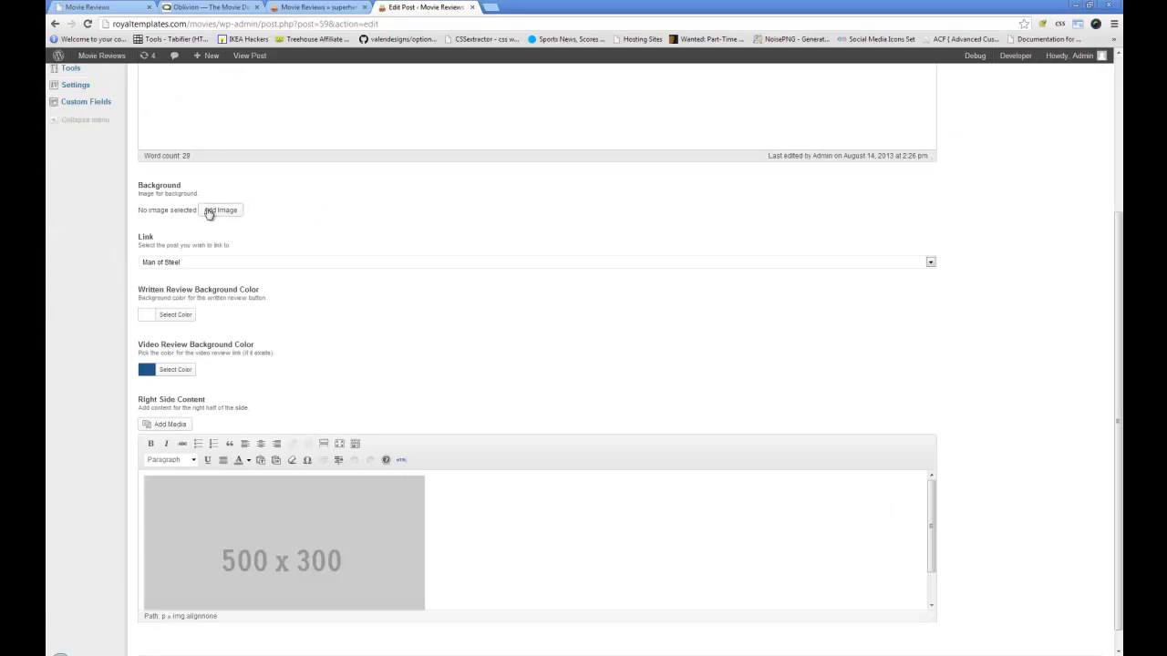
- Compare the background images of the Man of Steel slide and the following slide on the home page, and return to the slide's editor
{"action": "left_click", "coordinate": [318, 6]}
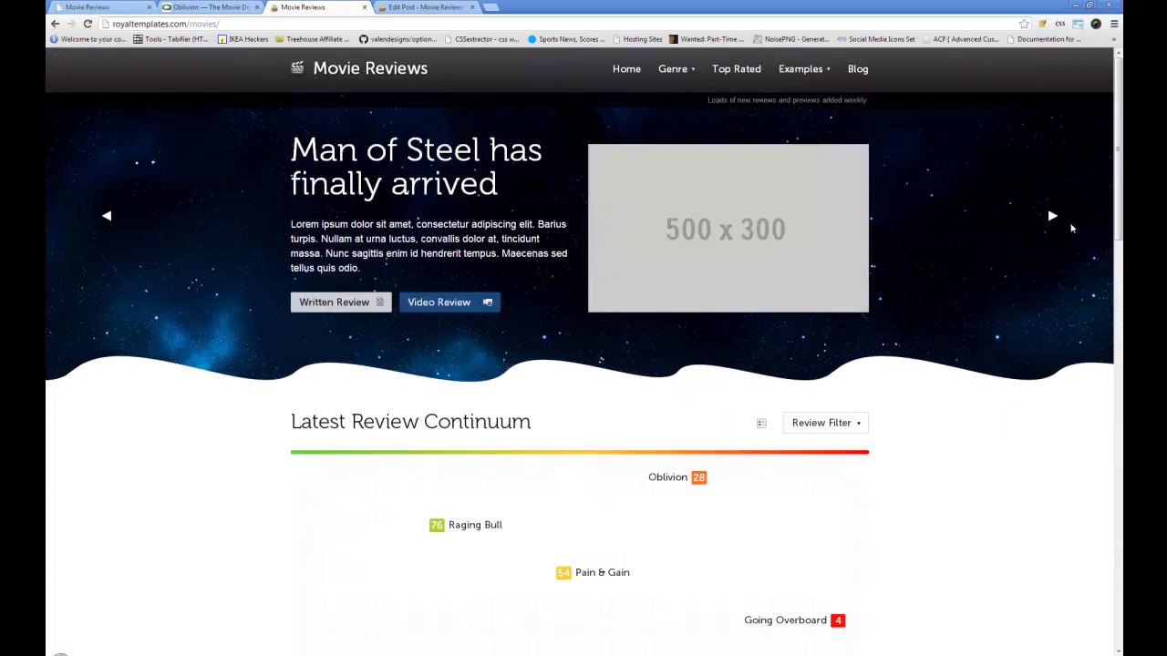
{"action": "left_click", "coordinate": [1052, 216]}
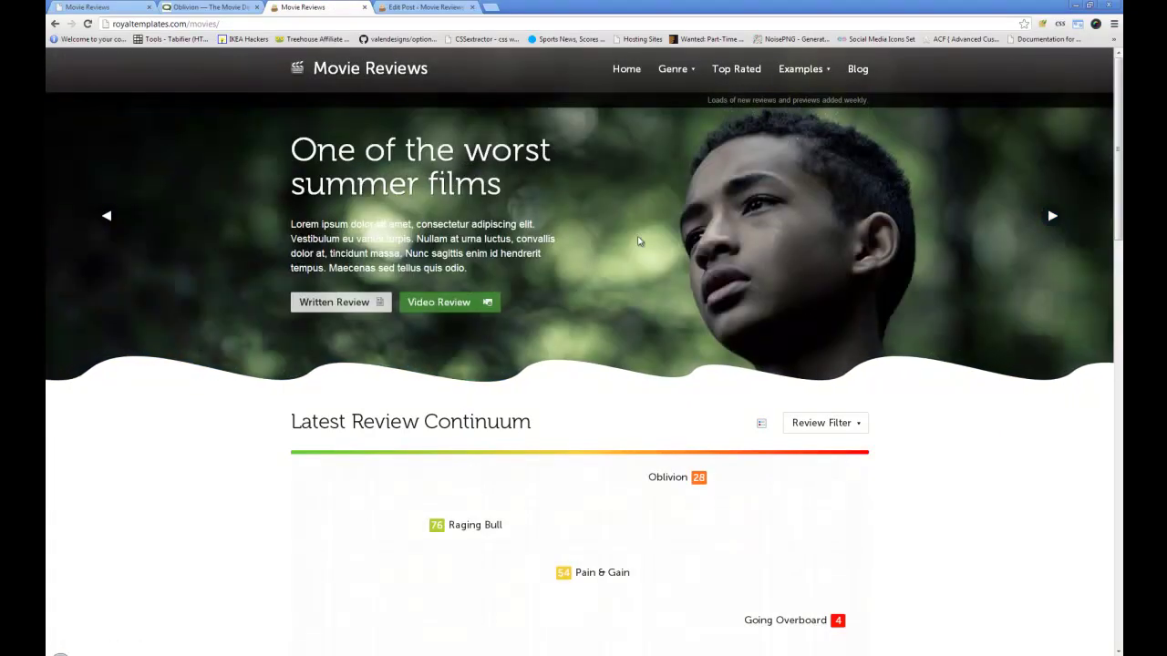
{"action": "left_click", "coordinate": [405, 6]}
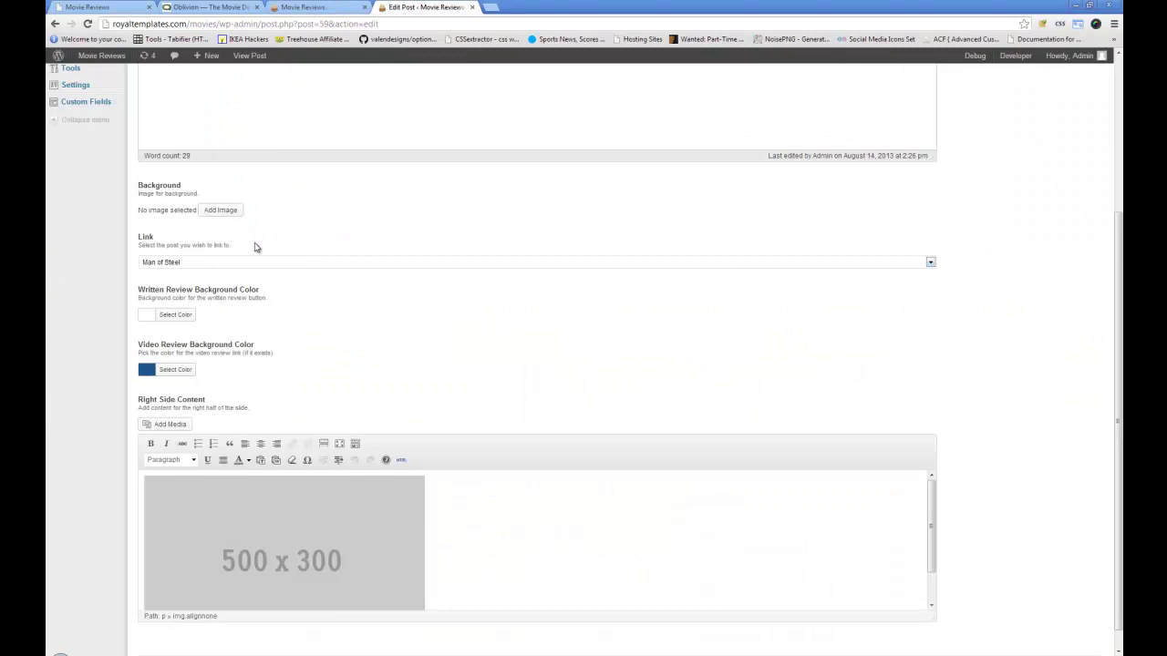
{"action": "scroll", "coordinate": [254, 247], "scroll_direction": "up", "scroll_amount": 2}
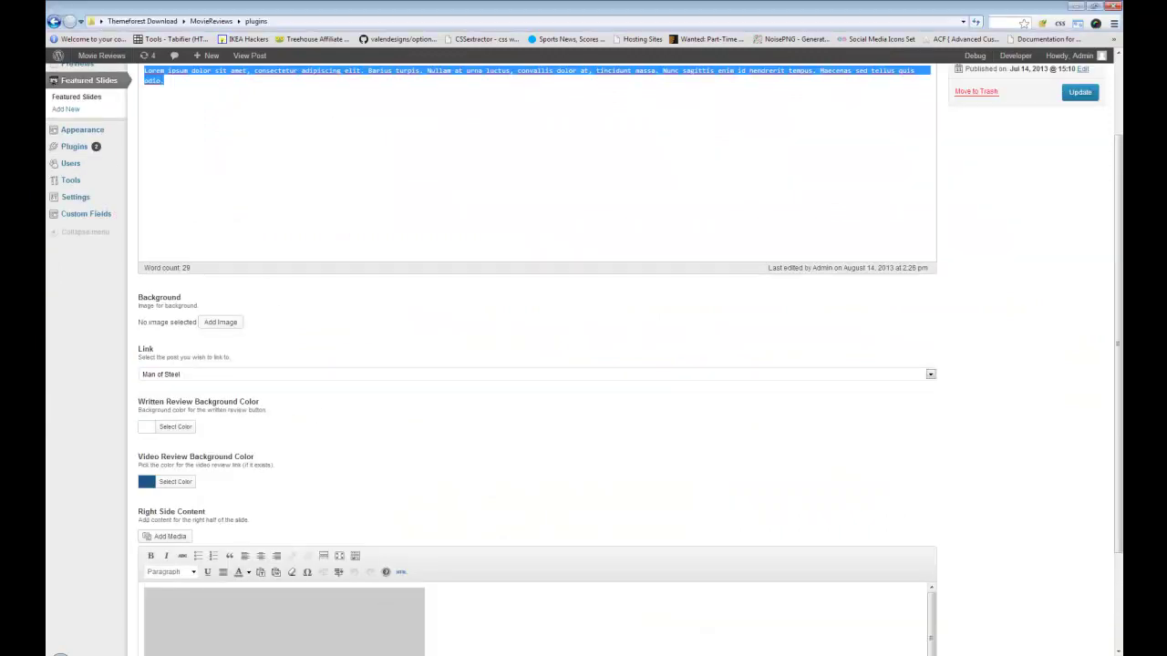
- Switch to File Explorer, inspect bg2.jpg in the theme's images folder for its dimensions, and return to the browser
{"action": "key", "text": "alt+Tab"}
{"action": "left_click", "coordinate": [212, 21]}
{"action": "double_click", "coordinate": [241, 98]}
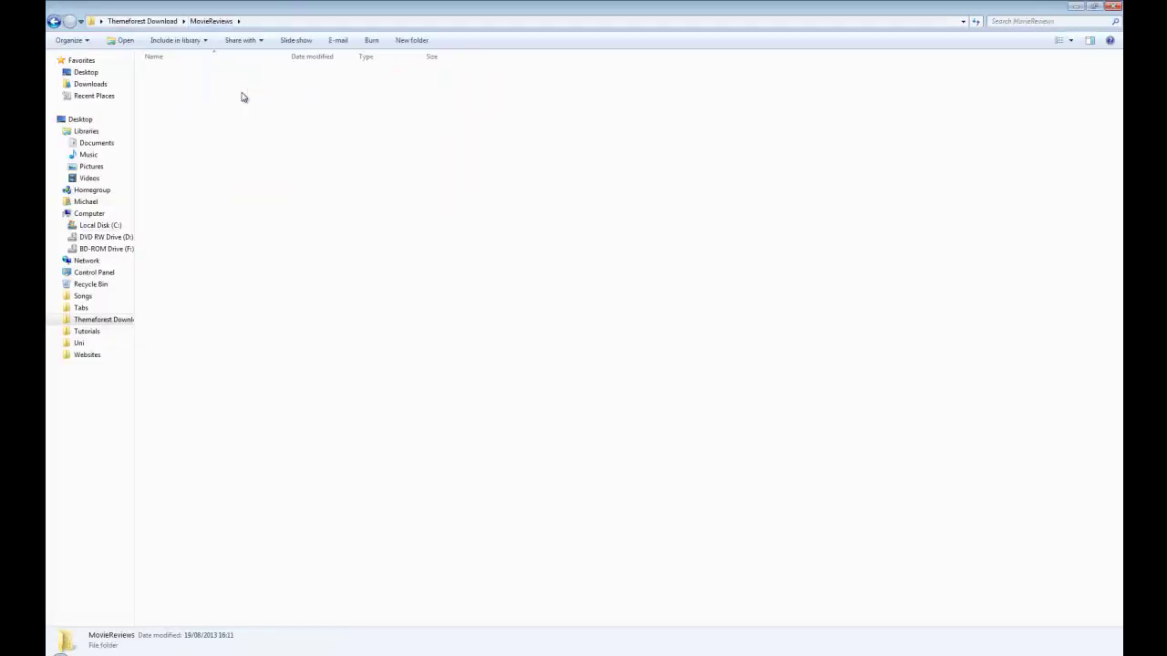
{"action": "double_click", "coordinate": [181, 146]}
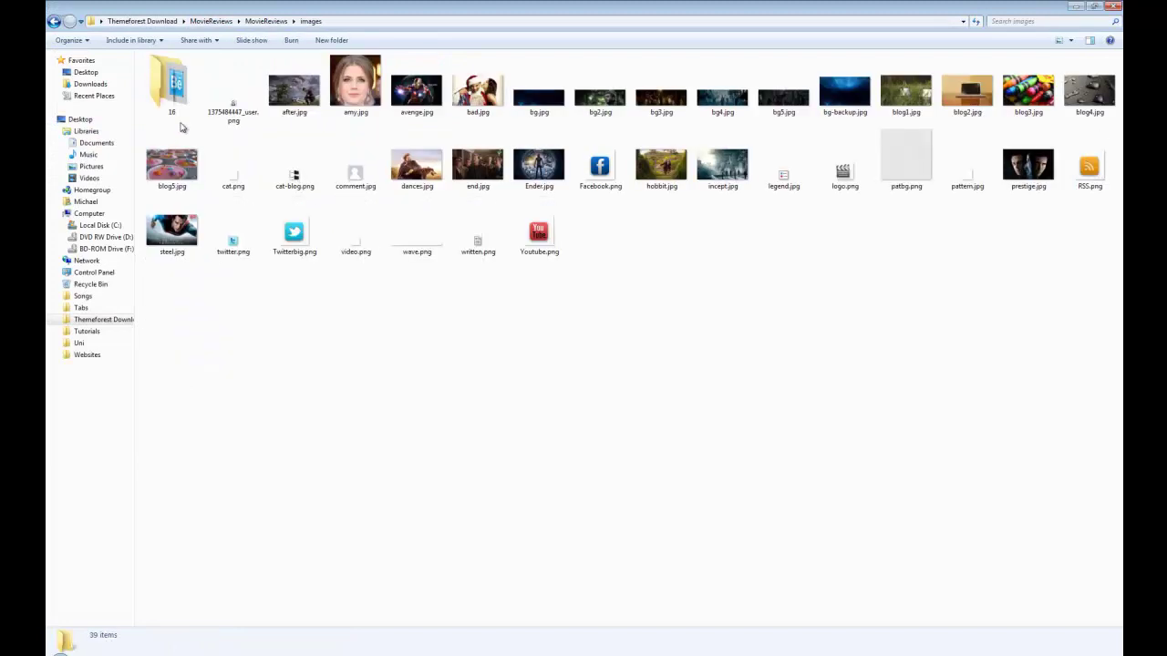
{"action": "left_click", "coordinate": [617, 108]}
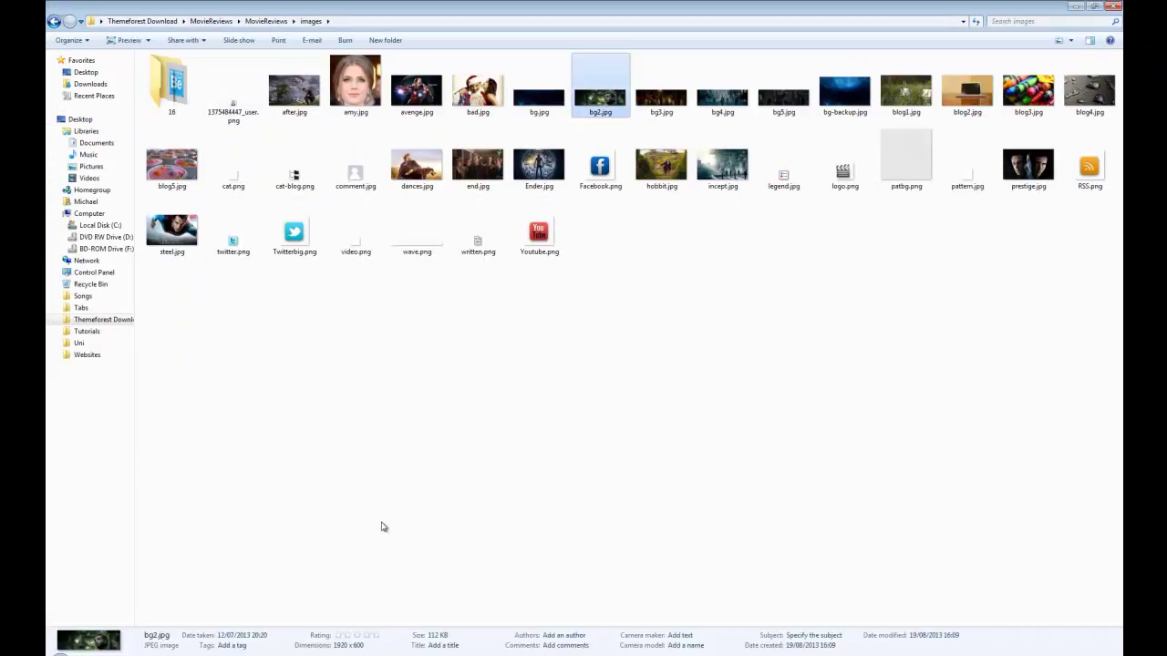
{"action": "left_click", "coordinate": [55, 22]}
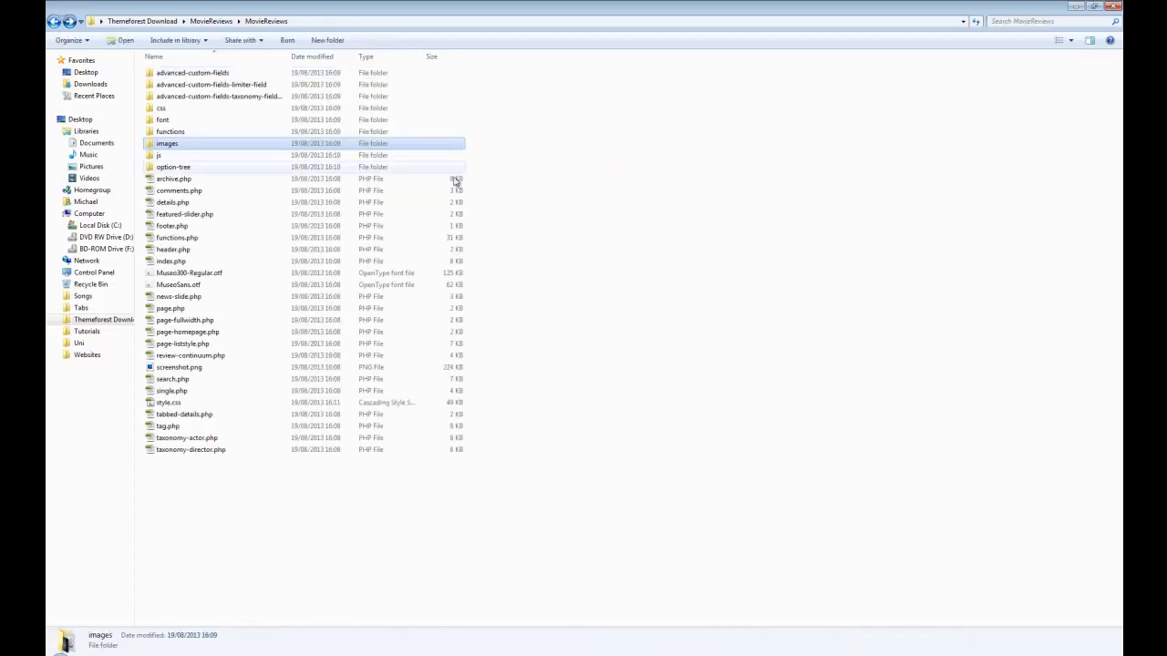
{"action": "left_click", "coordinate": [264, 653]}
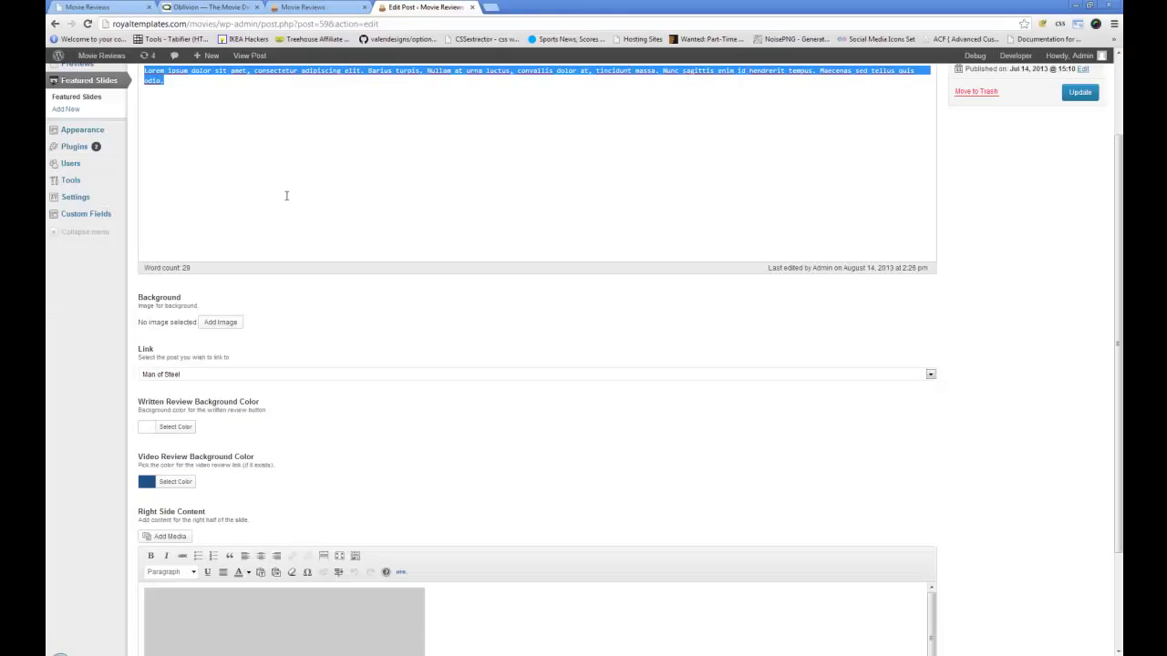
- Examine the slide's Link post choices and its Written Review and Video Review Background Color settings
{"action": "scroll", "coordinate": [202, 302], "scroll_direction": "down", "scroll_amount": 1}
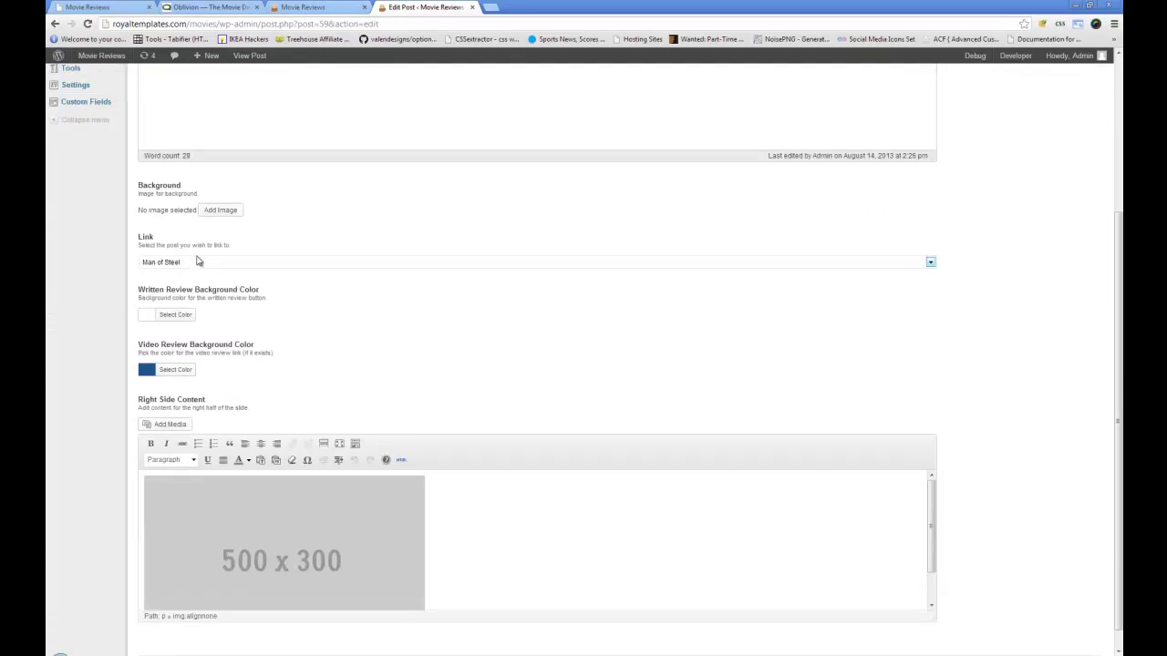
{"action": "left_click", "coordinate": [198, 262]}
{"action": "left_click", "coordinate": [285, 248]}
{"action": "scroll", "coordinate": [297, 254], "scroll_direction": "down", "scroll_amount": 1}
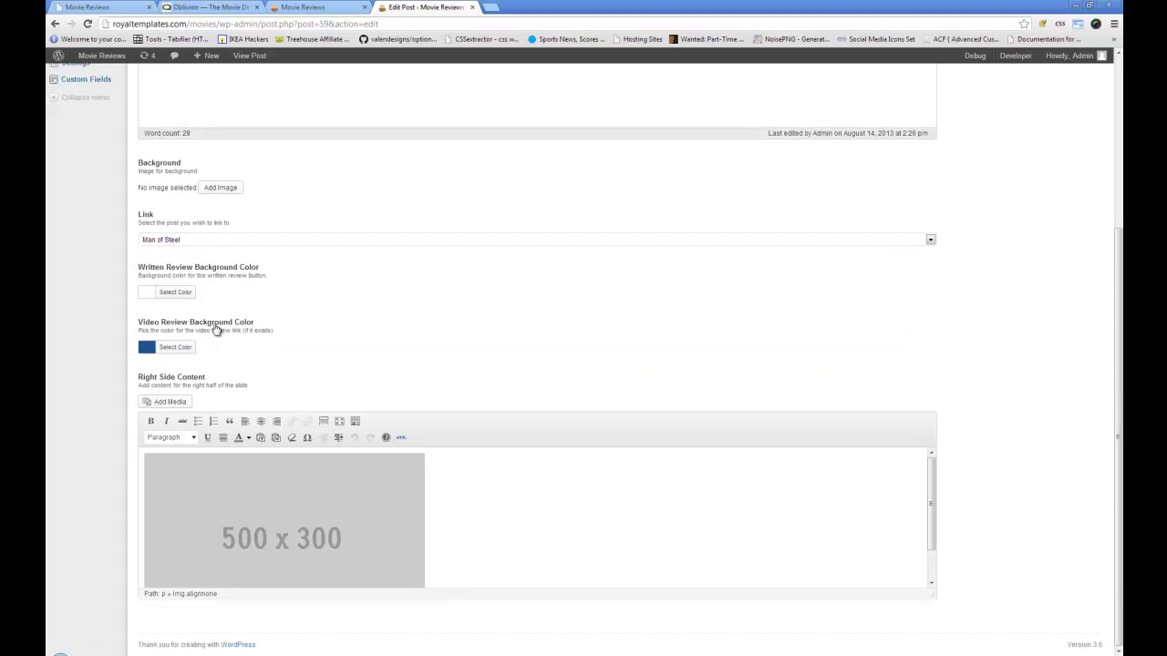
- Compare the review button colors of two home page slides and return to the Man of Steel slide's settings
{"action": "left_click", "coordinate": [301, 8]}
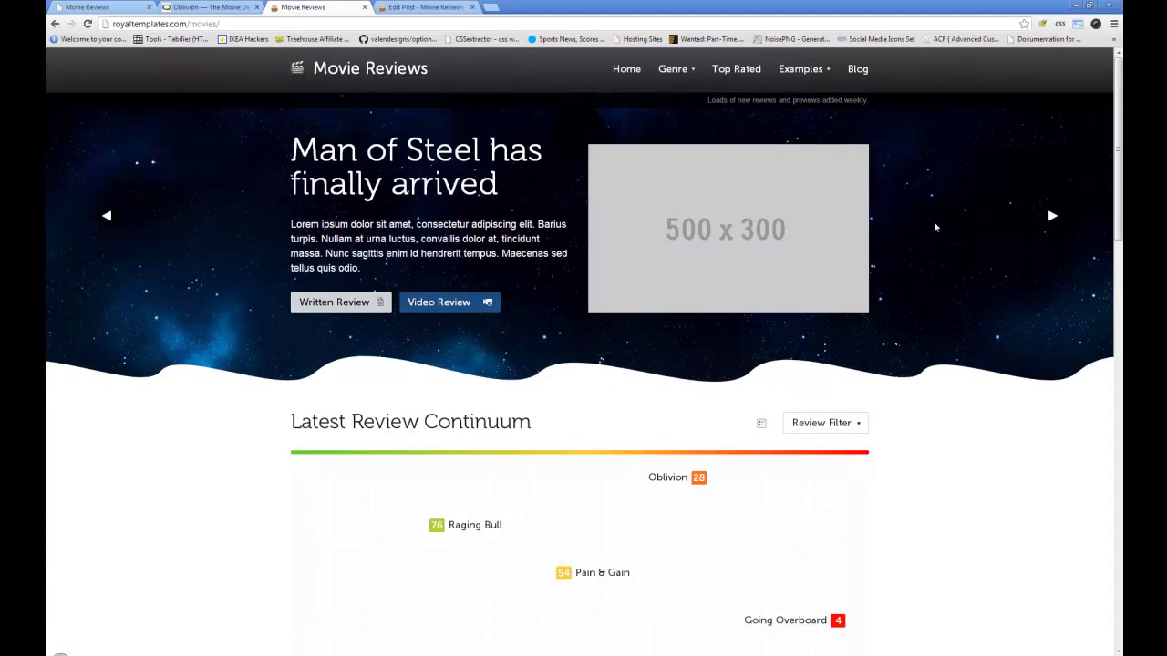
{"action": "left_click", "coordinate": [1051, 217]}
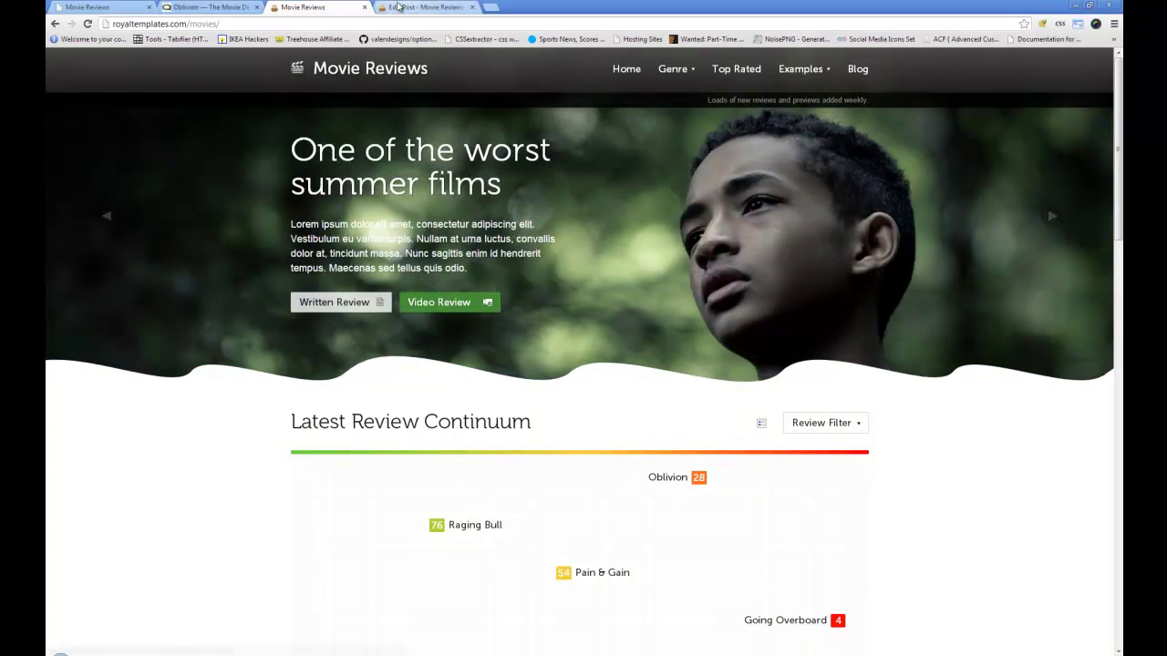
{"action": "left_click", "coordinate": [398, 8]}
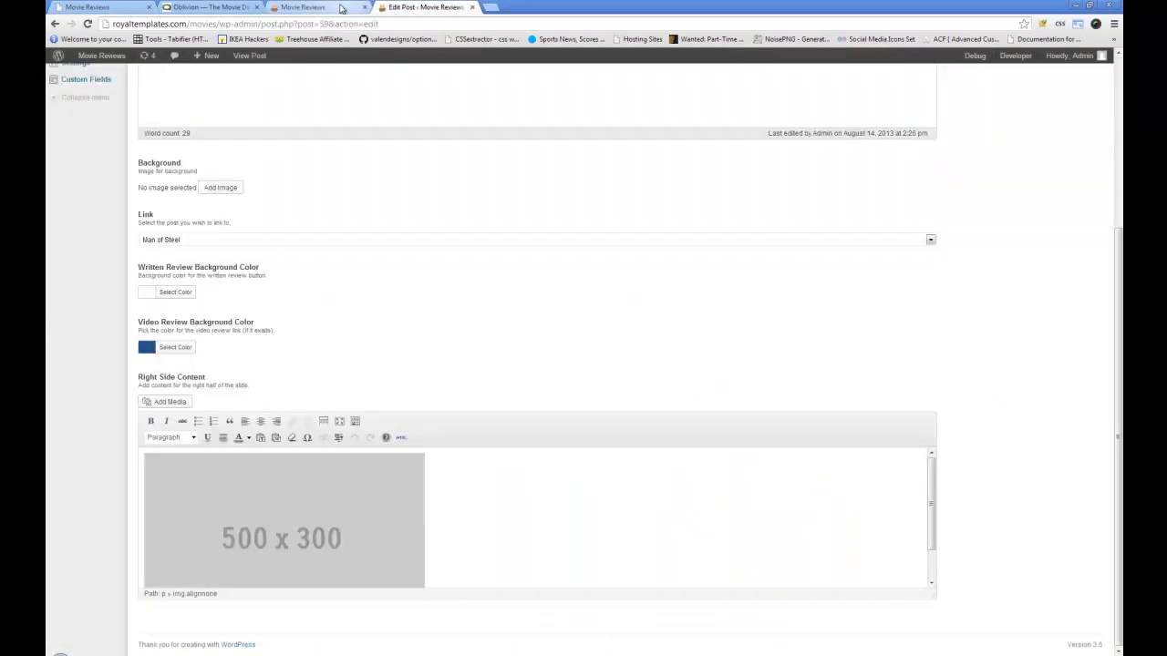
- Open the video review from the "One of the worst summer films" home page slide and close the video overlay
{"action": "left_click", "coordinate": [310, 8]}
{"action": "left_click", "coordinate": [107, 219]}
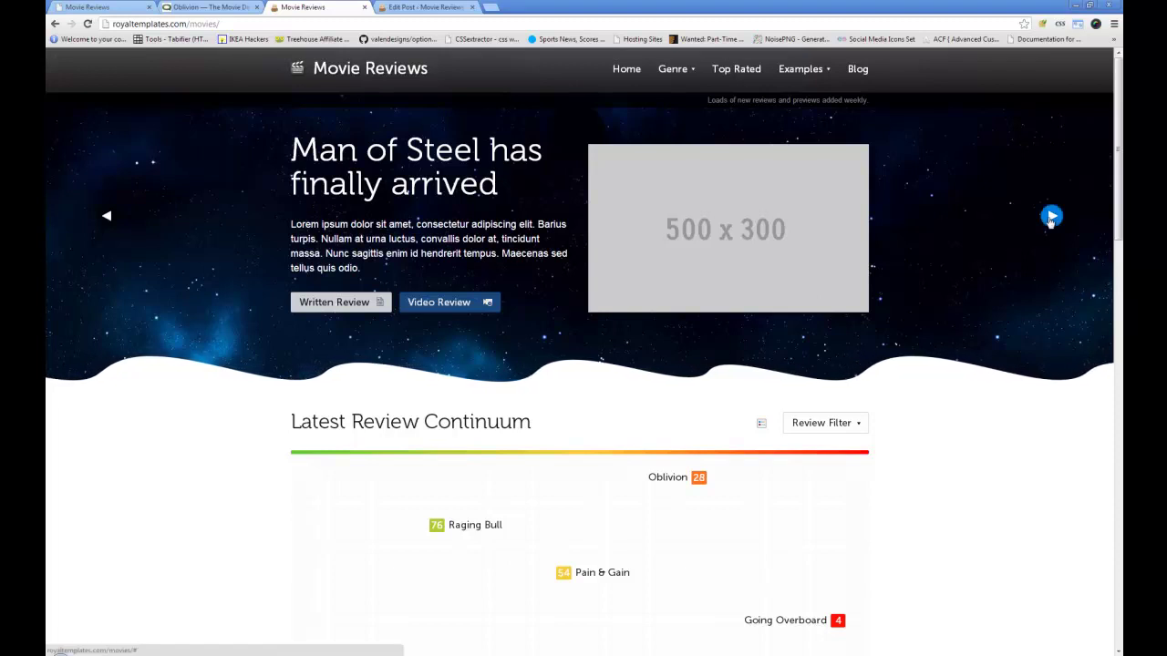
{"action": "left_click", "coordinate": [1052, 217]}
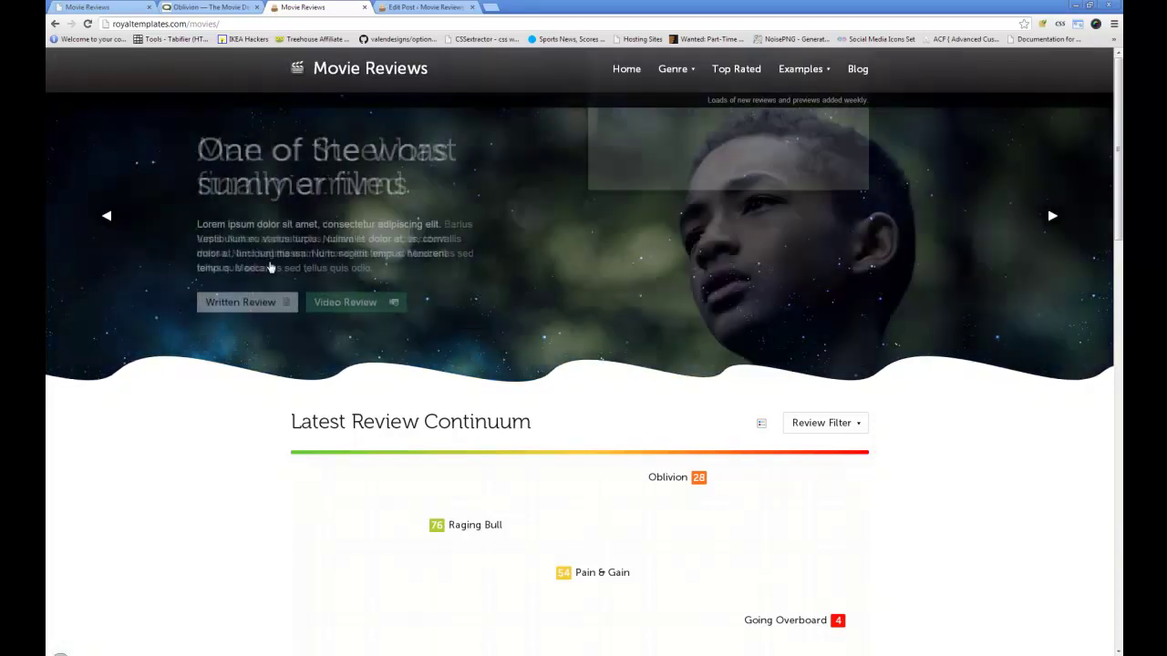
{"action": "left_click", "coordinate": [427, 306]}
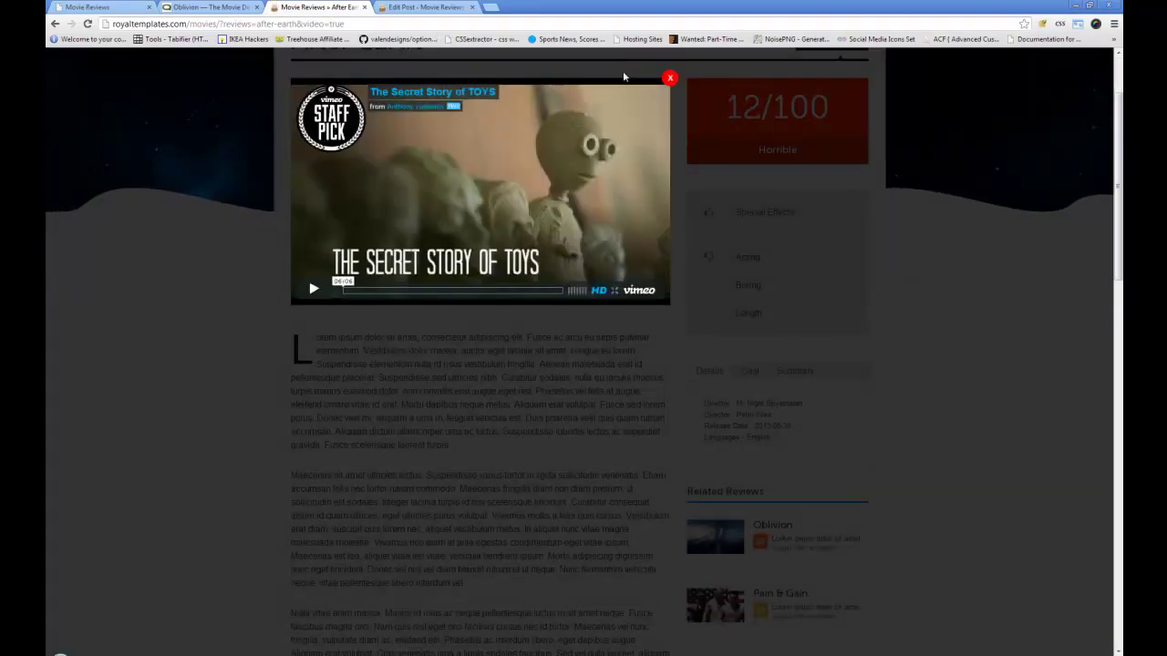
{"action": "left_click", "coordinate": [670, 80]}
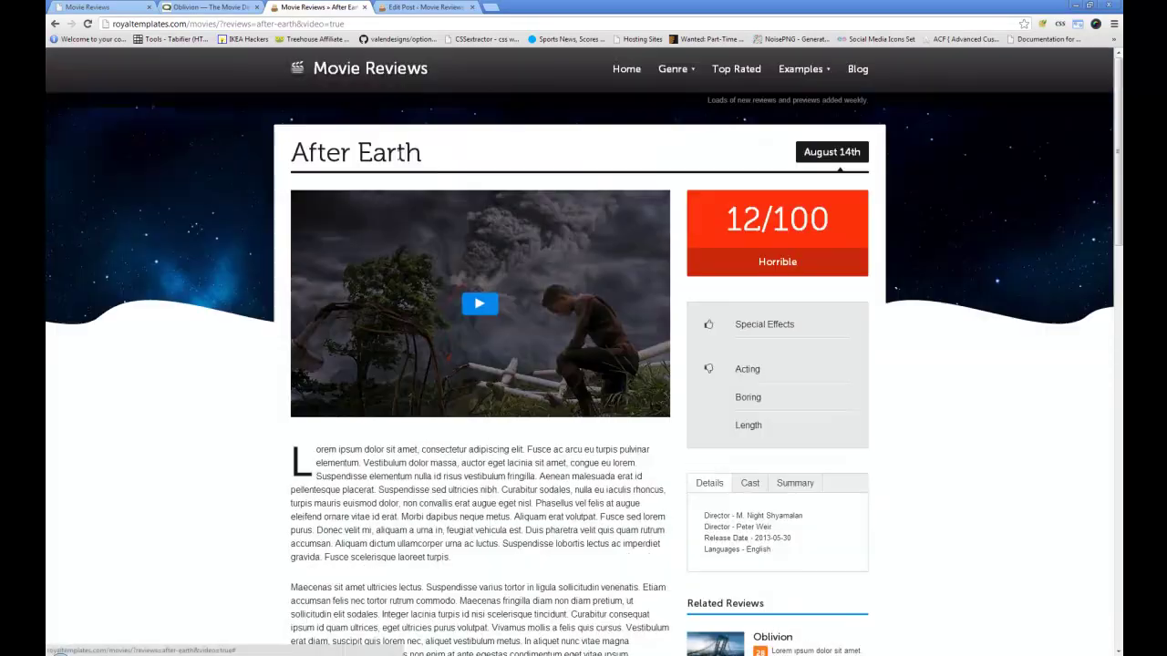
- Examine the Man of Steel slide's Right Side Content and compare it with the other slides in the home page slider
{"action": "key", "text": "ctrl+Tab"}
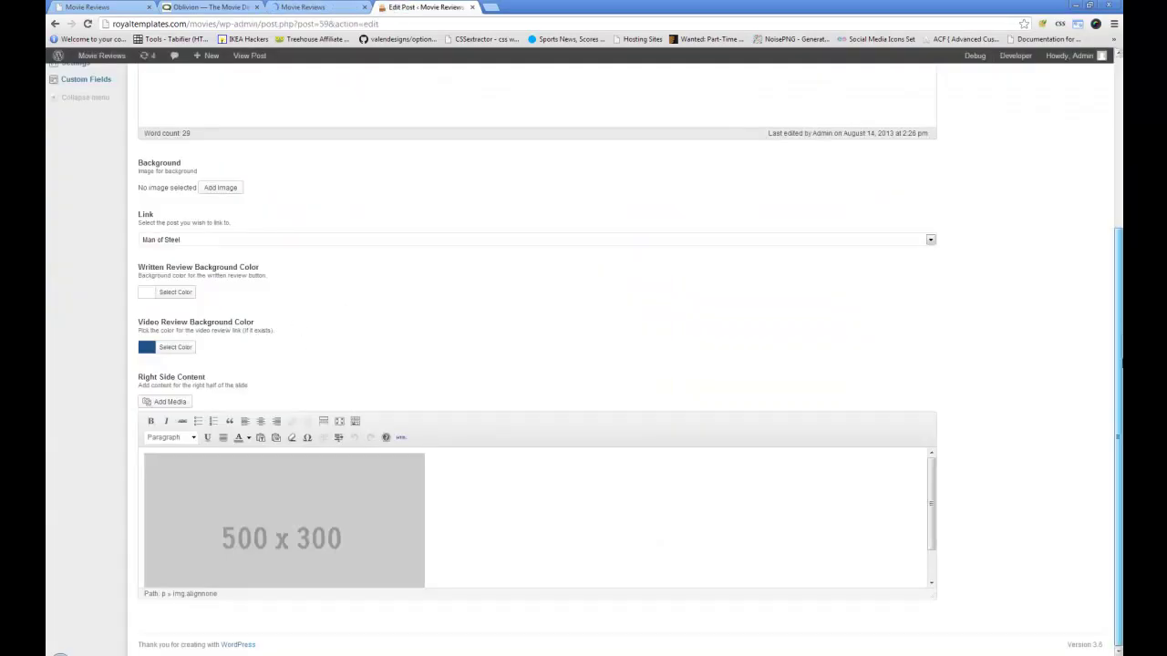
{"action": "left_click", "coordinate": [419, 469]}
{"action": "left_click_drag", "start_coordinate": [930, 473], "coordinate": [931, 490]}
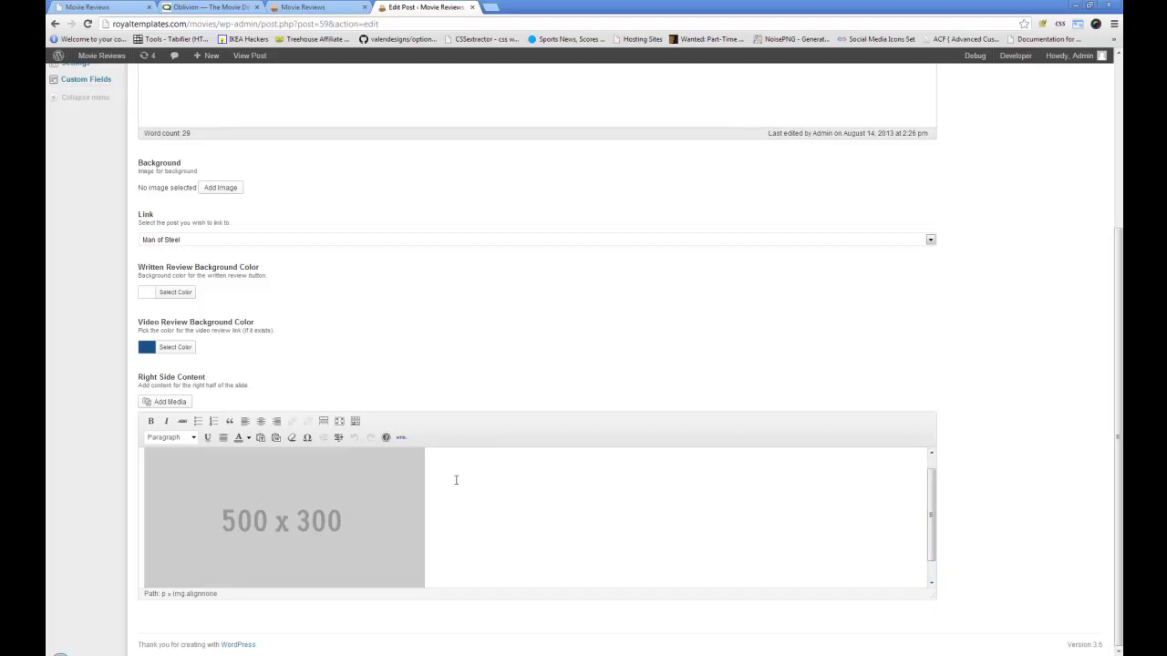
{"action": "left_click", "coordinate": [273, 16]}
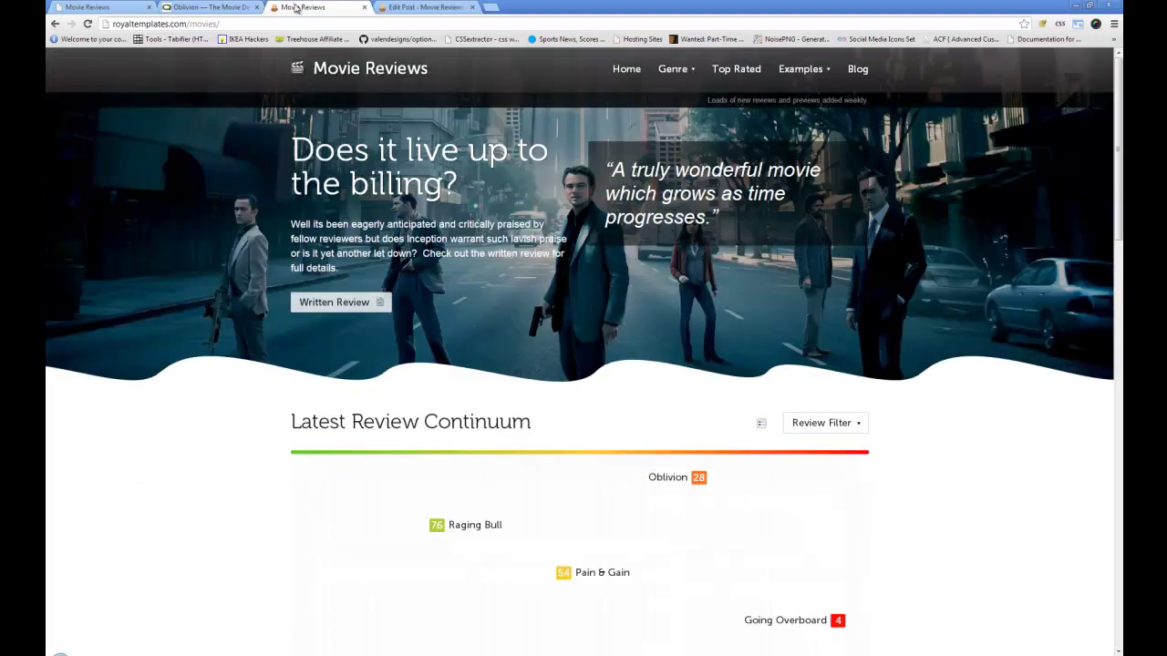
{"action": "left_click", "coordinate": [106, 217]}
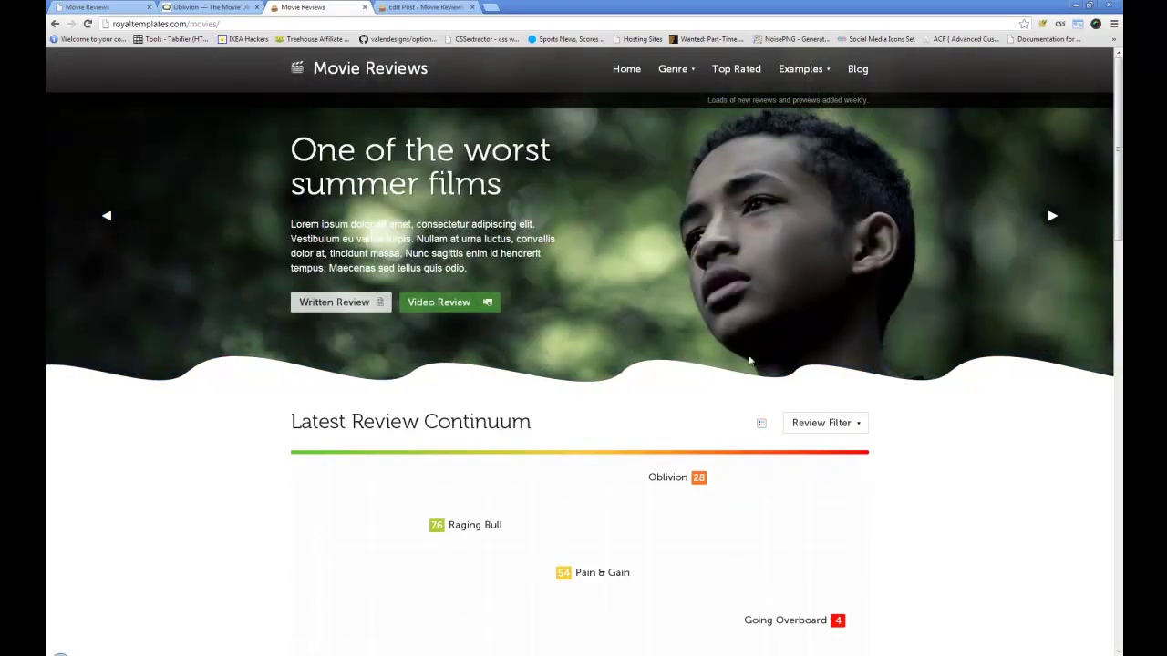
- Look over the Man of Steel slide's edit page and find the Menus section of the theme documentation
{"action": "left_click", "coordinate": [418, 8]}
{"action": "scroll", "coordinate": [417, 328], "scroll_direction": "up", "scroll_amount": 2}
{"action": "scroll", "coordinate": [417, 328], "scroll_direction": "down", "scroll_amount": 2}
{"action": "left_click_drag", "start_coordinate": [1117, 326], "coordinate": [1117, 166]}
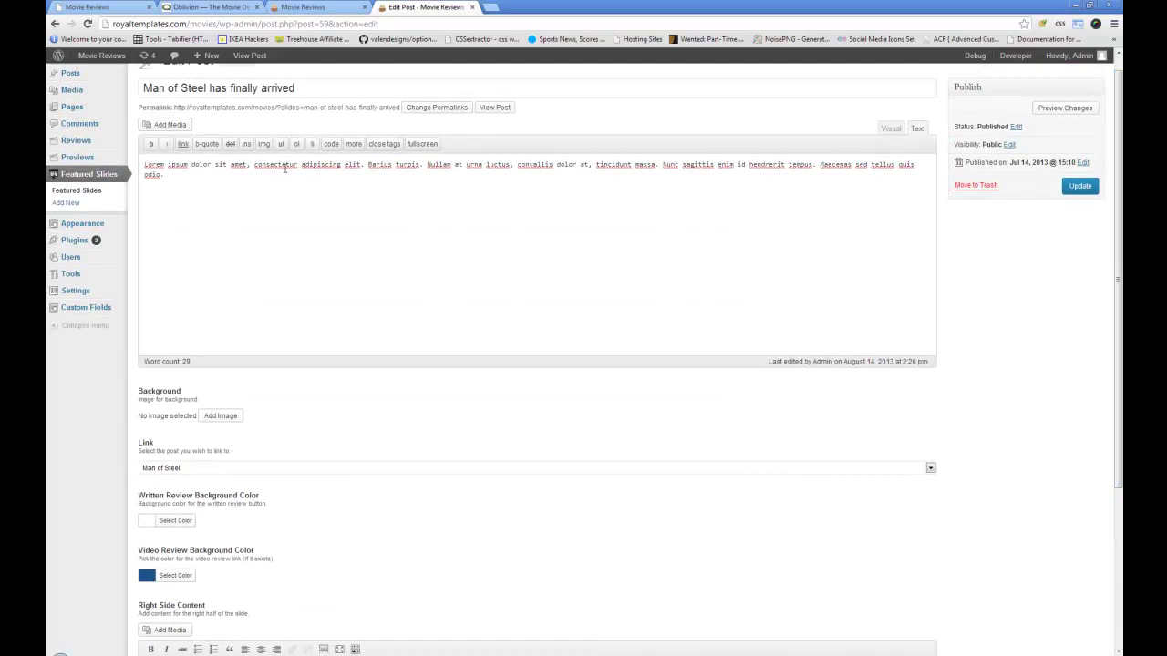
{"action": "left_click", "coordinate": [105, 6]}
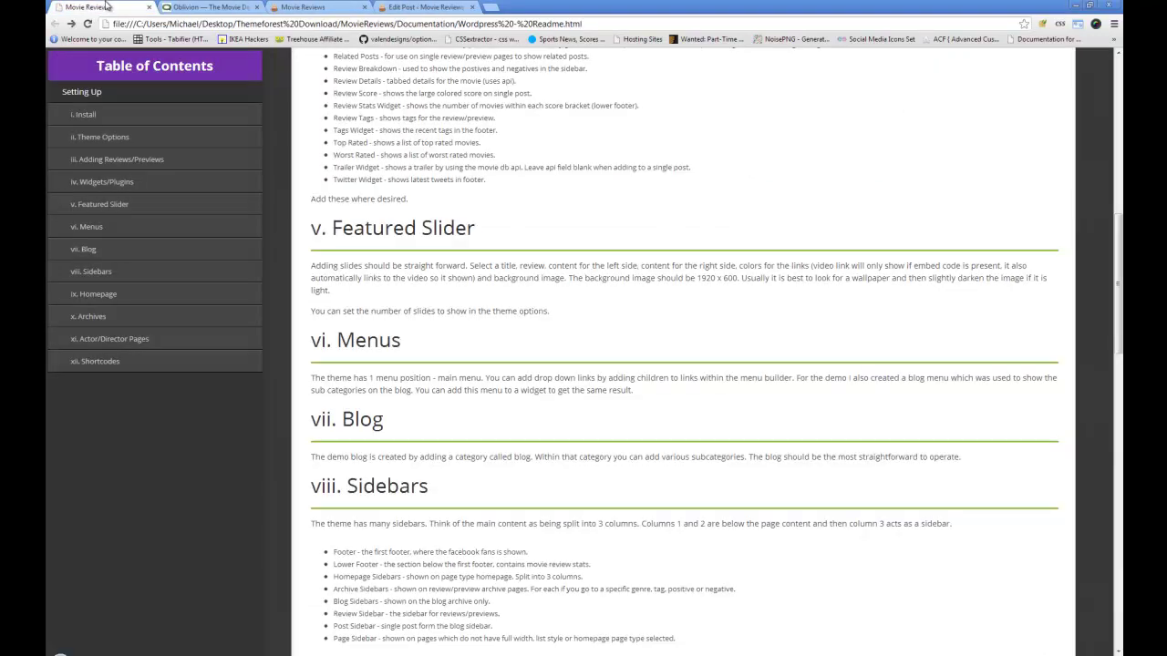
{"action": "scroll", "coordinate": [418, 296], "scroll_direction": "down", "scroll_amount": 2}
{"action": "left_click_drag", "start_coordinate": [335, 223], "coordinate": [362, 226]}
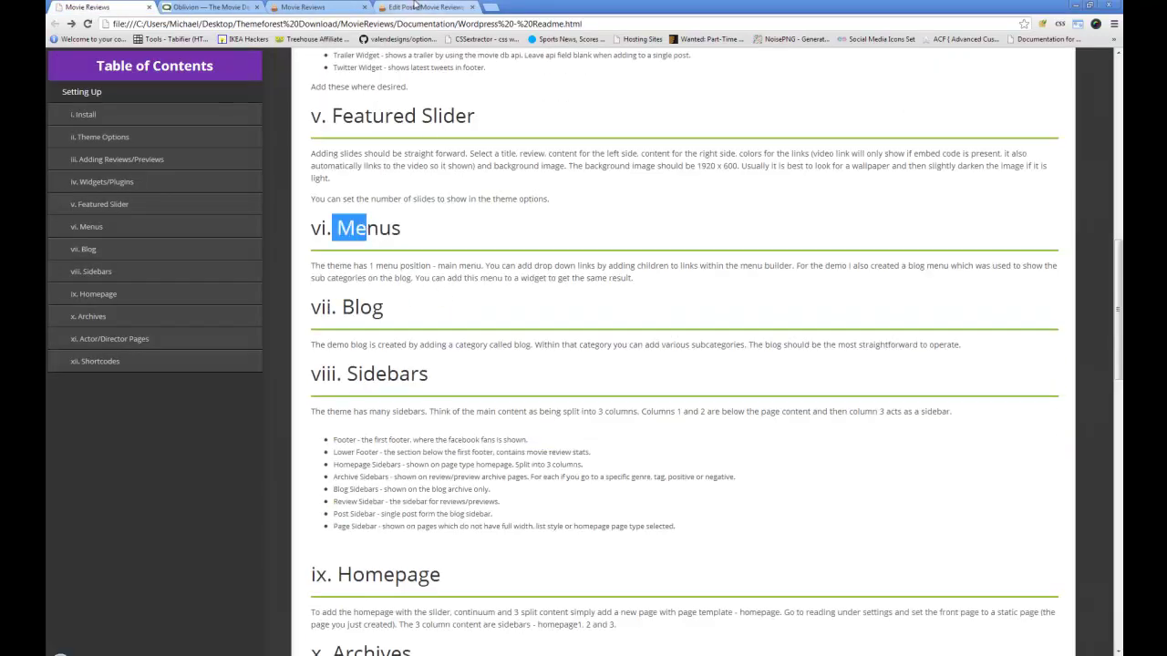
- Open the WordPress menu editor and compare the Main Menu structure with the site's navigation dropdowns
{"action": "left_click", "coordinate": [424, 7]}
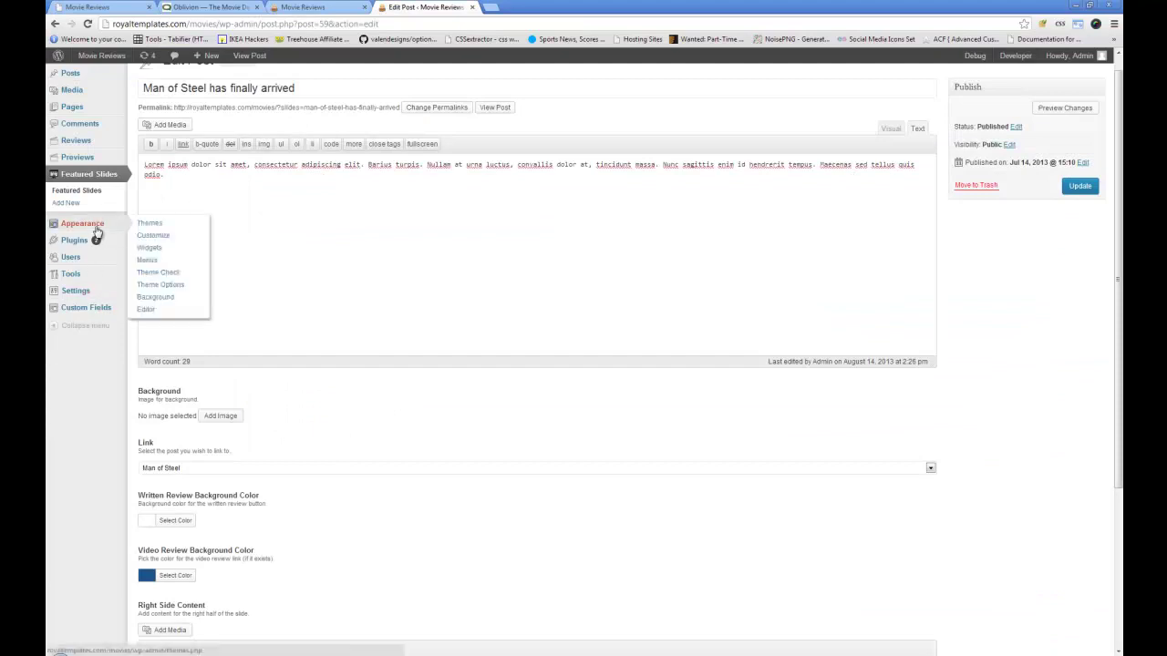
{"action": "left_click", "coordinate": [155, 261]}
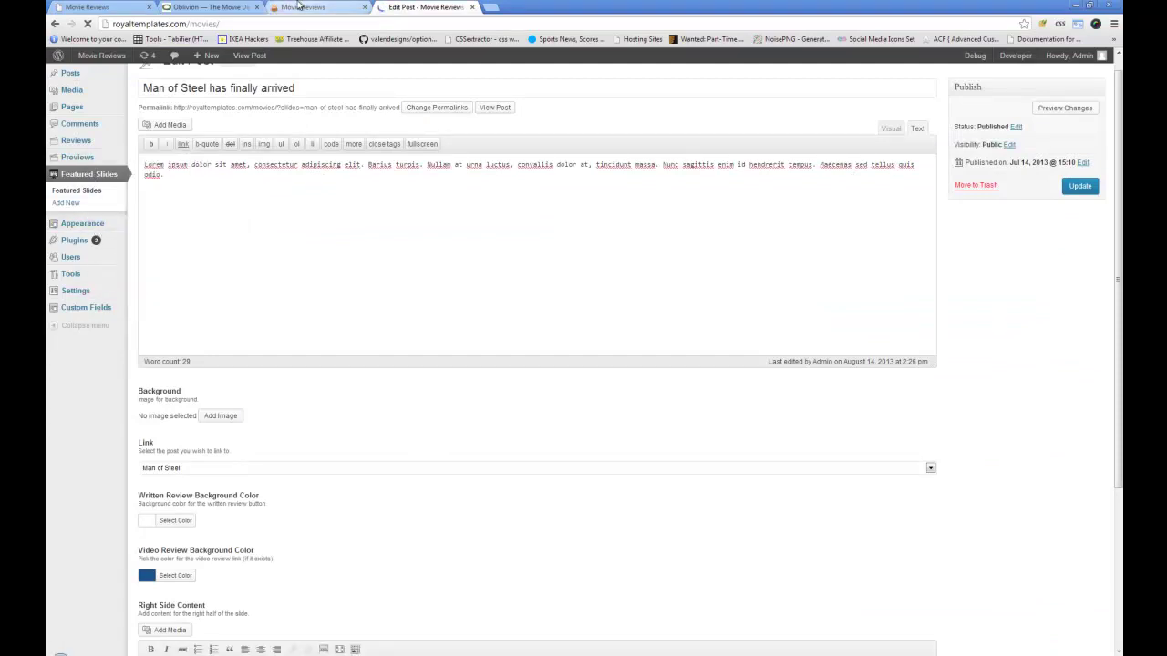
{"action": "left_click", "coordinate": [299, 6]}
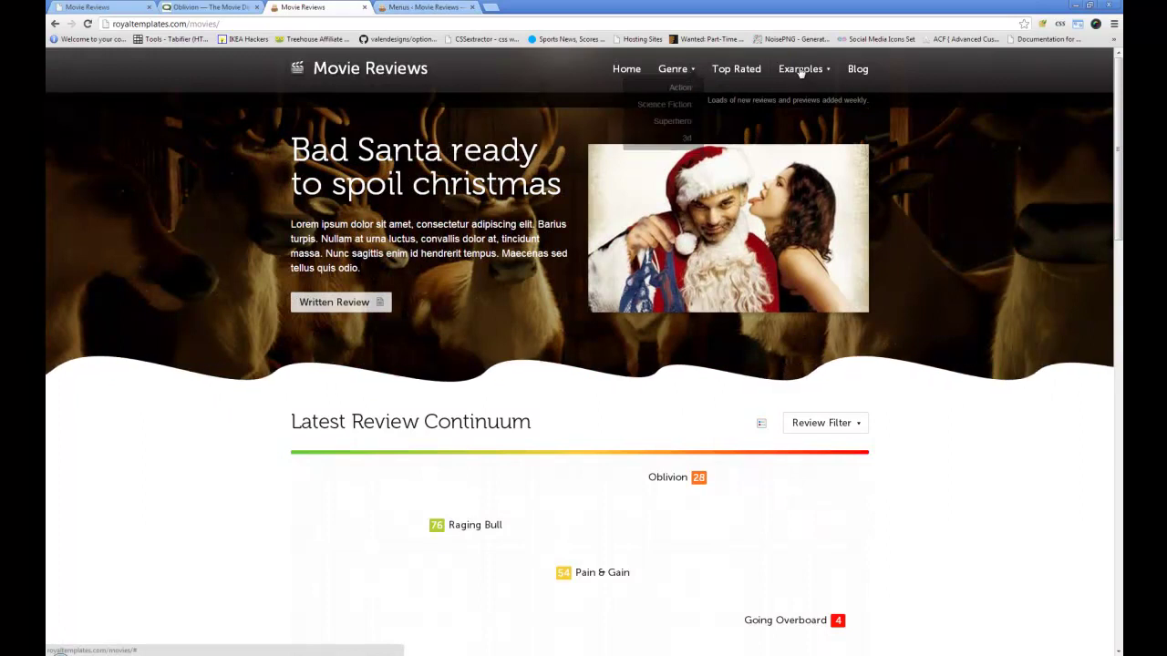
{"action": "left_click", "coordinate": [424, 7]}
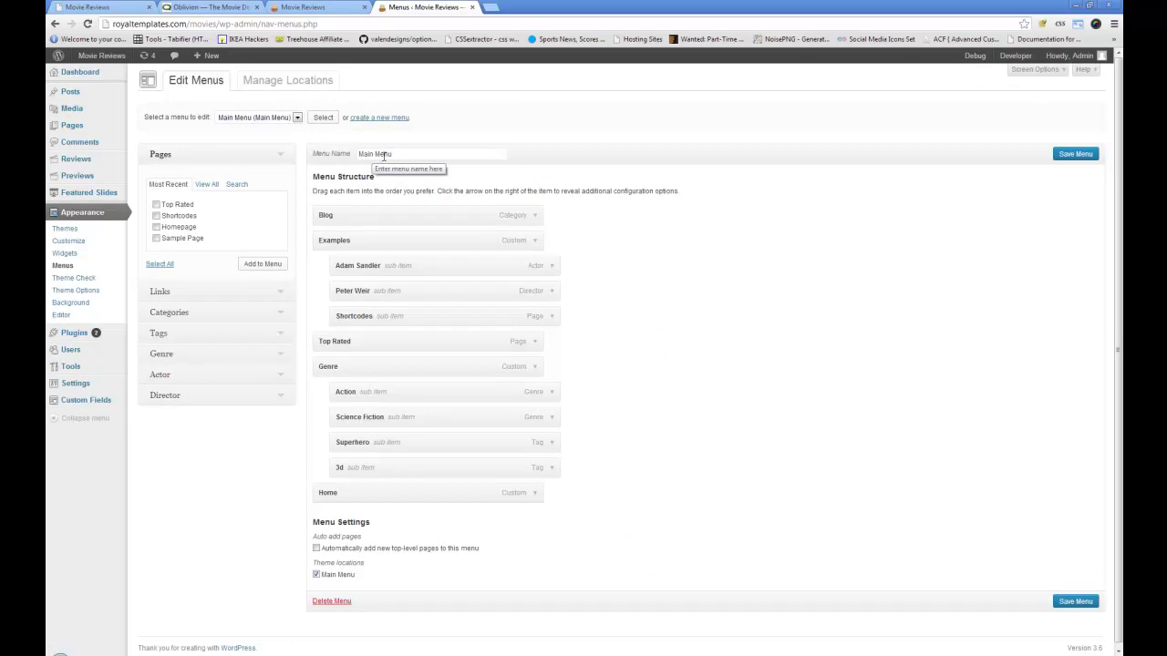
- Load the Blog Menu in the menu editor and open the site's Blog page to see where it appears
{"action": "left_click", "coordinate": [282, 121]}
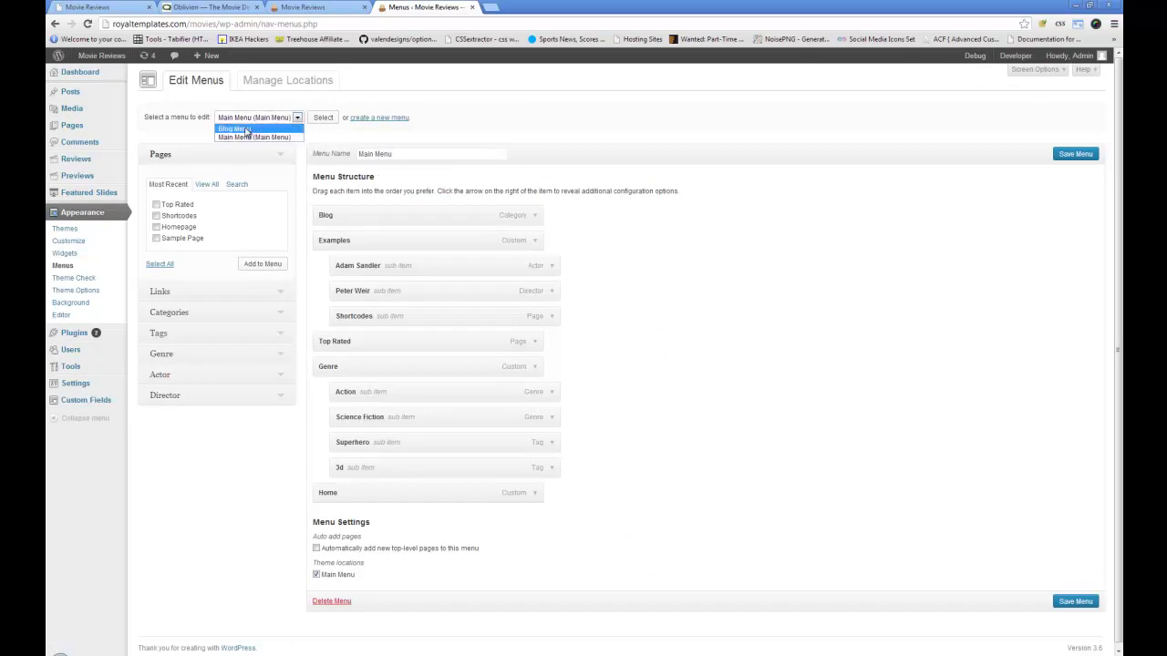
{"action": "left_click", "coordinate": [247, 129]}
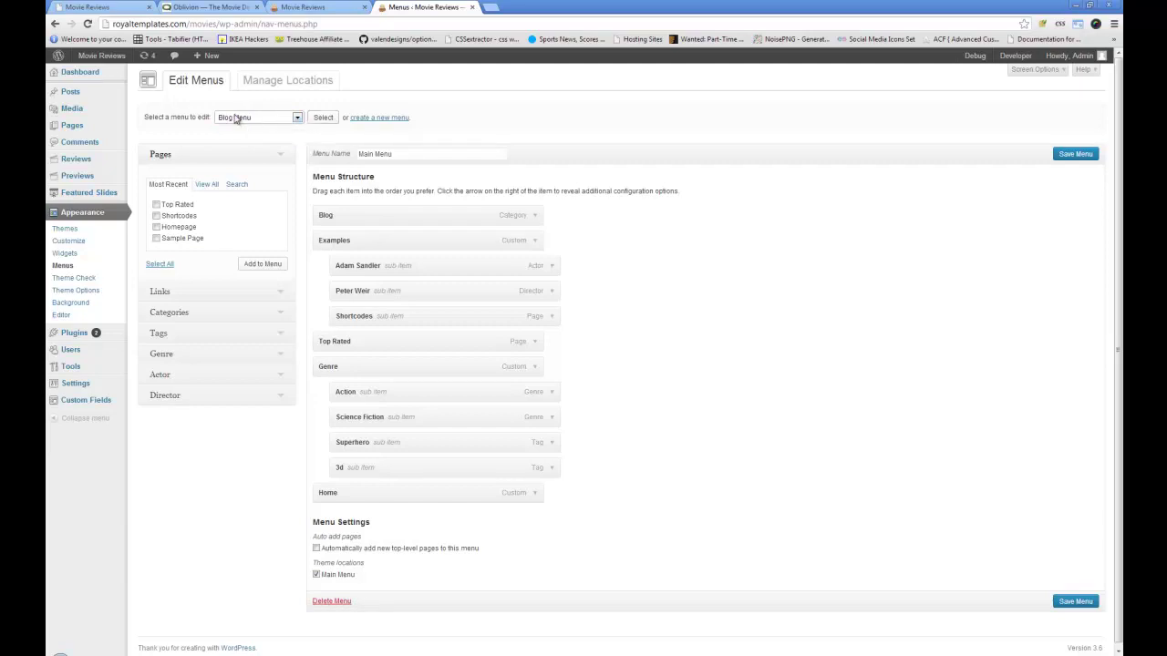
{"action": "left_click", "coordinate": [324, 118]}
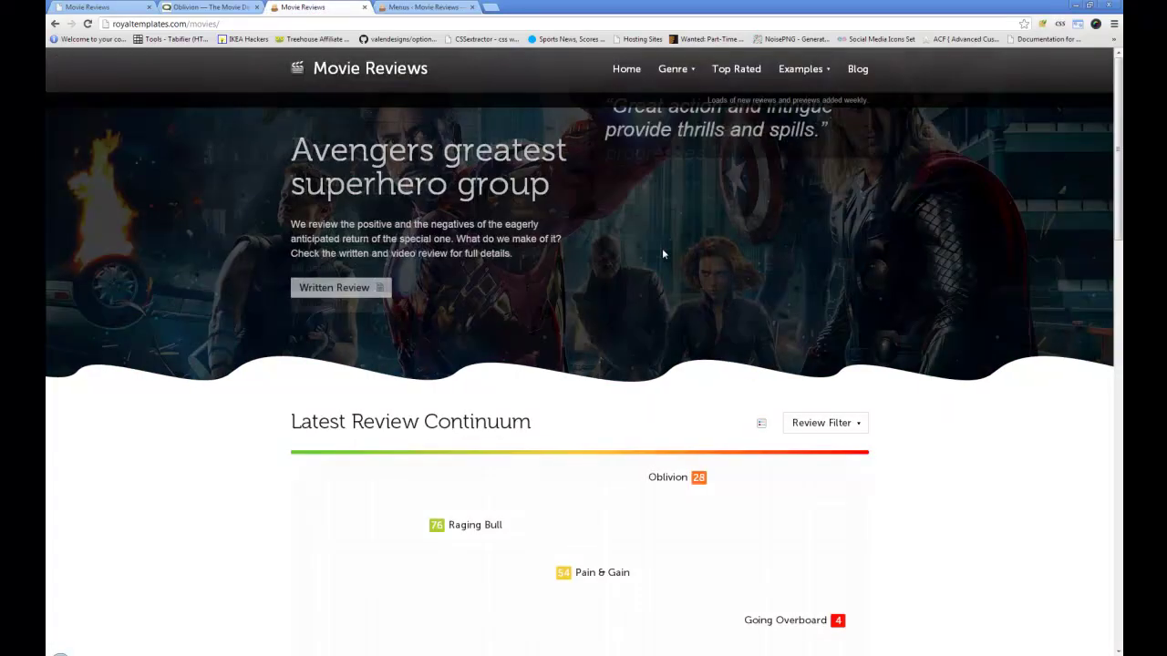
{"action": "key", "text": "ctrl+shift+Tab"}
{"action": "left_click", "coordinate": [858, 70]}
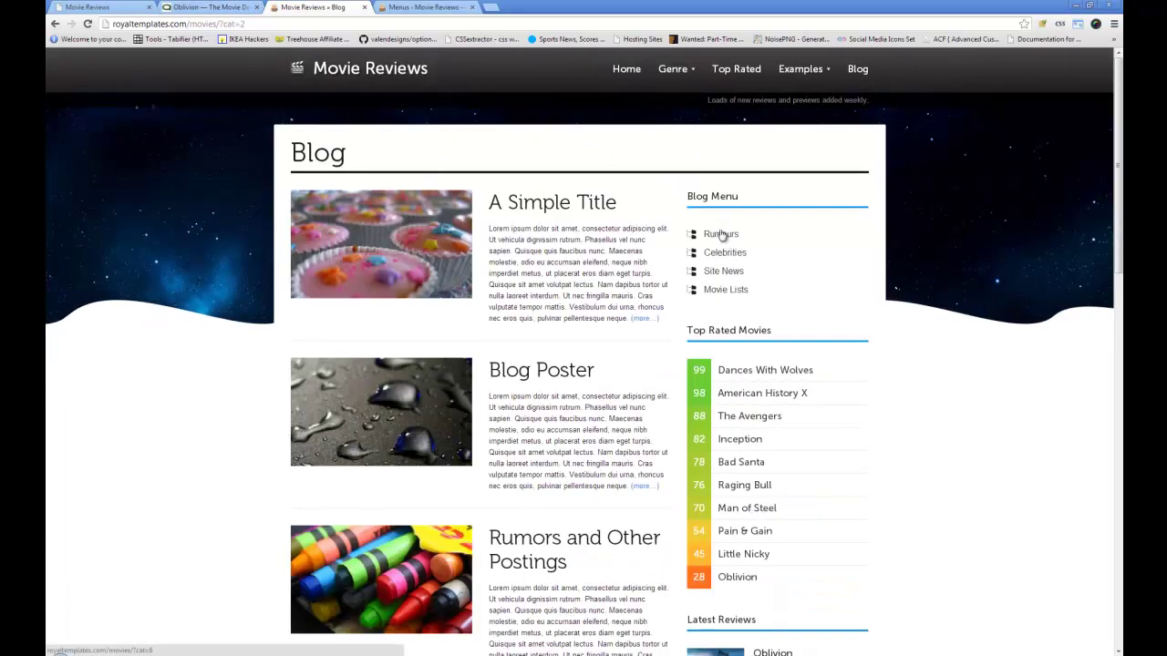
- Read the documentation's Blog section and open the list of post categories in the WordPress admin
{"action": "left_click", "coordinate": [137, 7]}
{"action": "scroll", "coordinate": [398, 286], "scroll_direction": "down", "scroll_amount": 1}
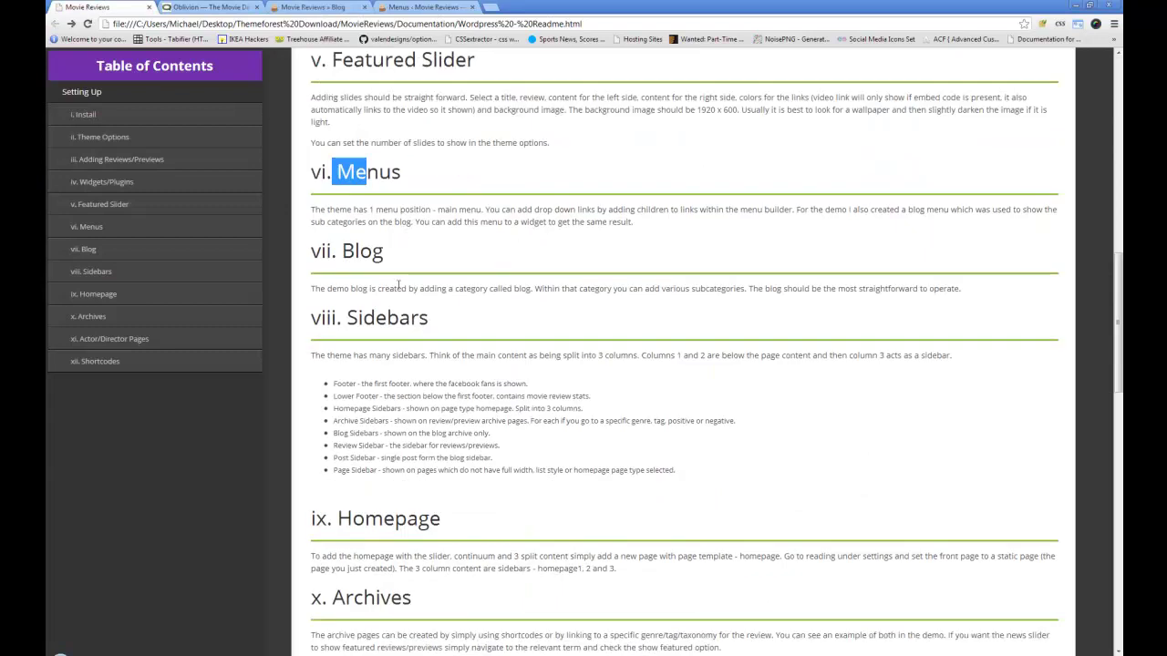
{"action": "left_click_drag", "start_coordinate": [360, 253], "coordinate": [538, 290]}
{"action": "left_click", "coordinate": [538, 290]}
{"action": "left_click", "coordinate": [413, 7]}
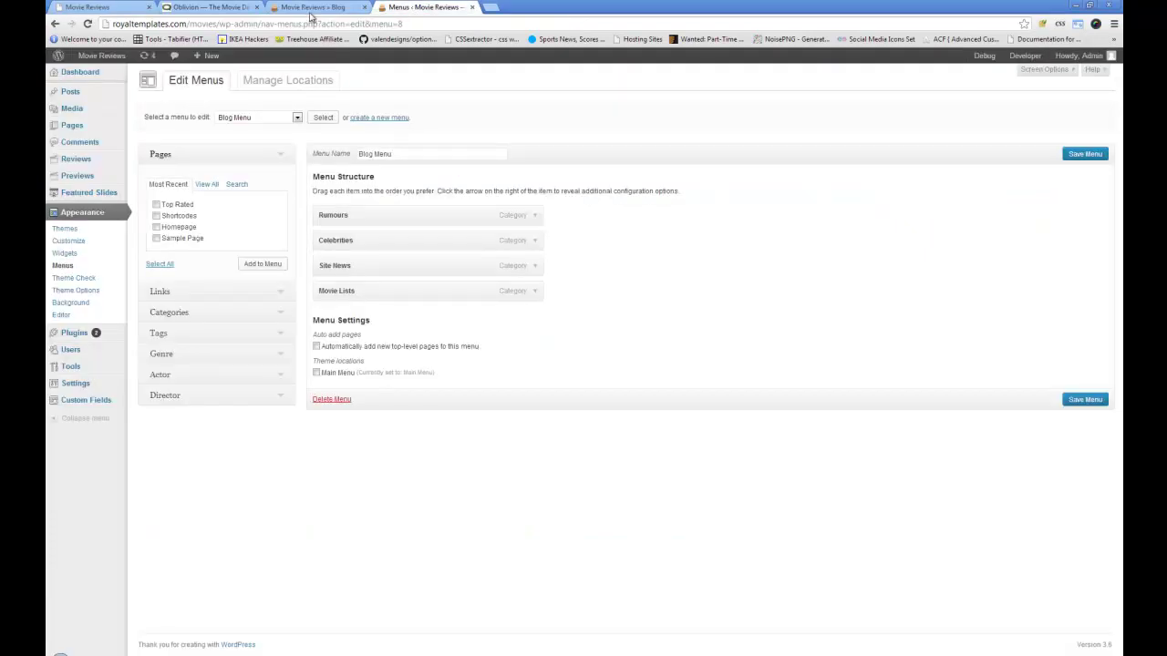
{"action": "mouse_move", "coordinate": [70, 98]}
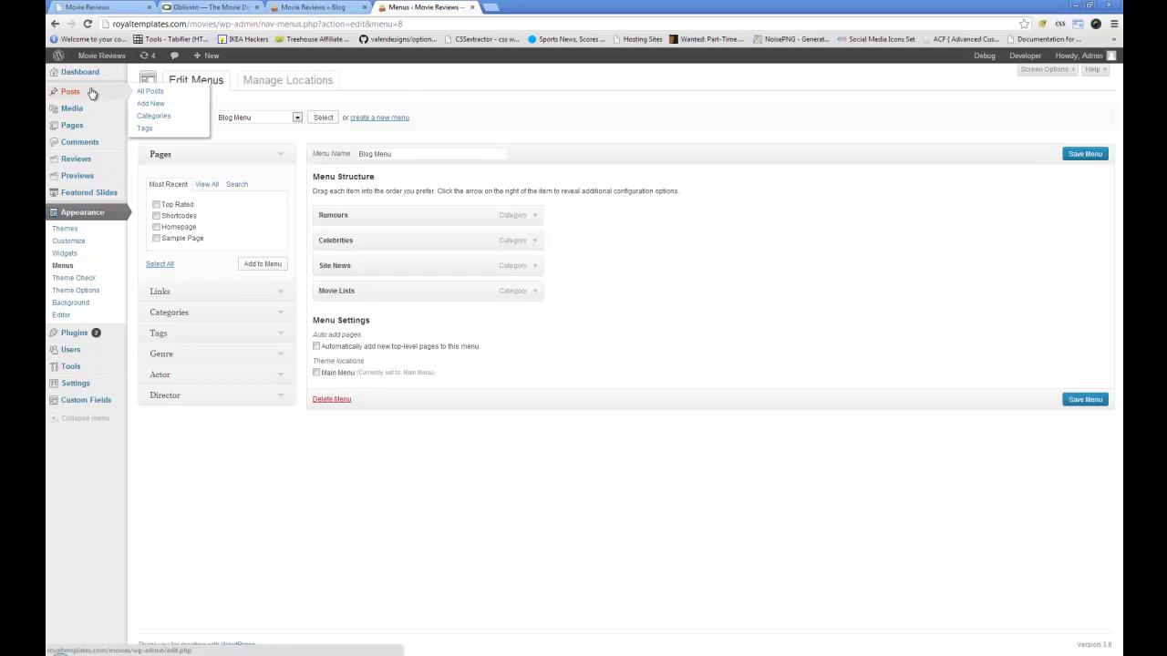
{"action": "left_click", "coordinate": [143, 119]}
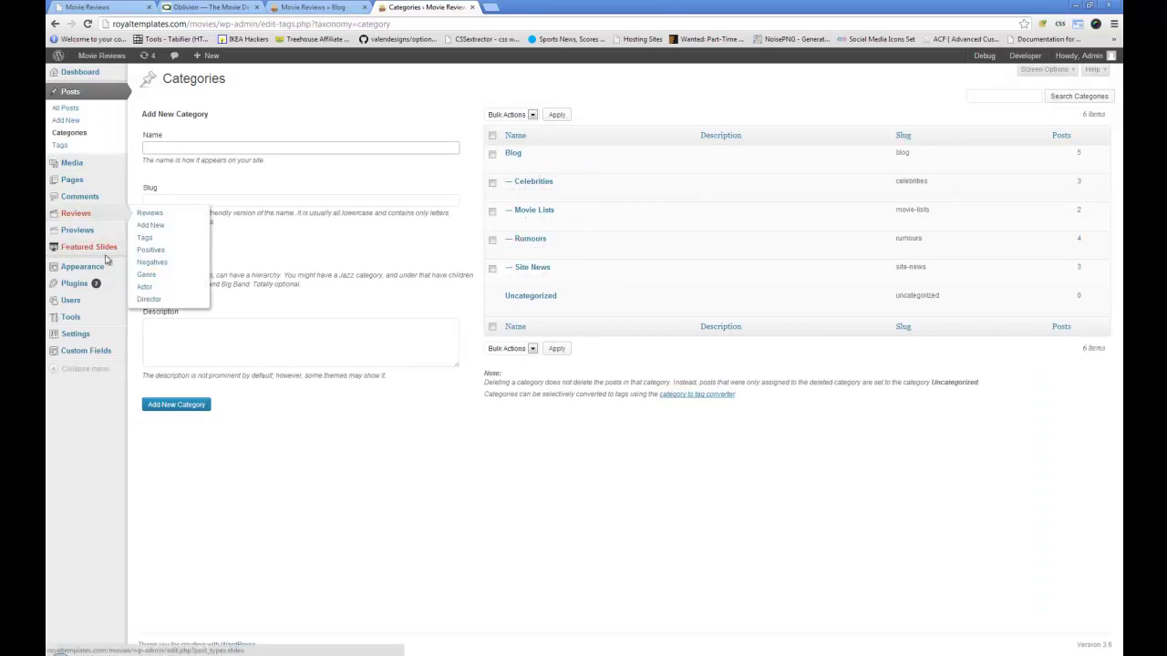
- Load the Main Menu in the menu editor and check its Blog category item
{"action": "mouse_move", "coordinate": [94, 303]}
{"action": "mouse_move", "coordinate": [96, 269]}
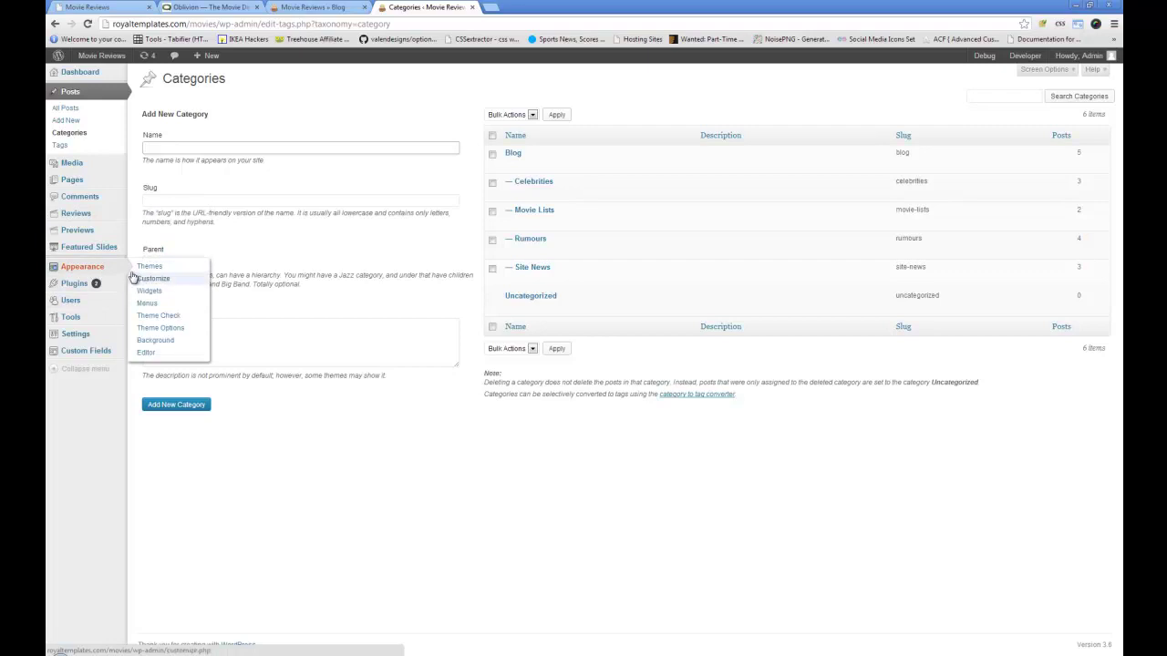
{"action": "left_click", "coordinate": [152, 304]}
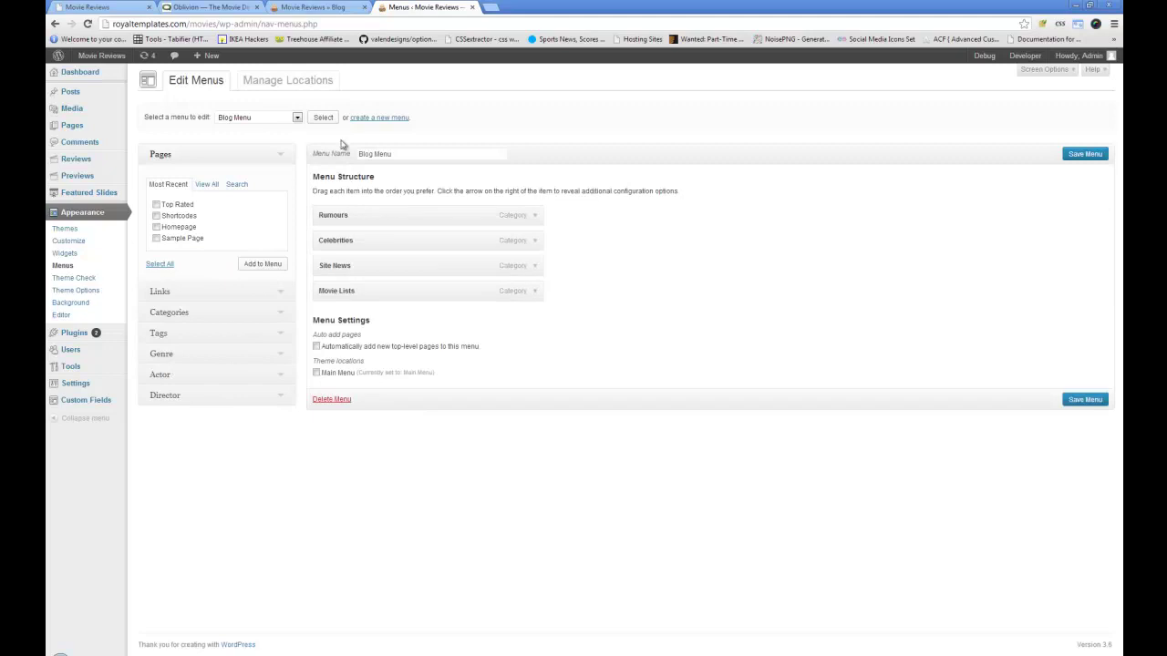
{"action": "left_click", "coordinate": [271, 117]}
{"action": "left_click", "coordinate": [309, 133]}
{"action": "left_click", "coordinate": [325, 119]}
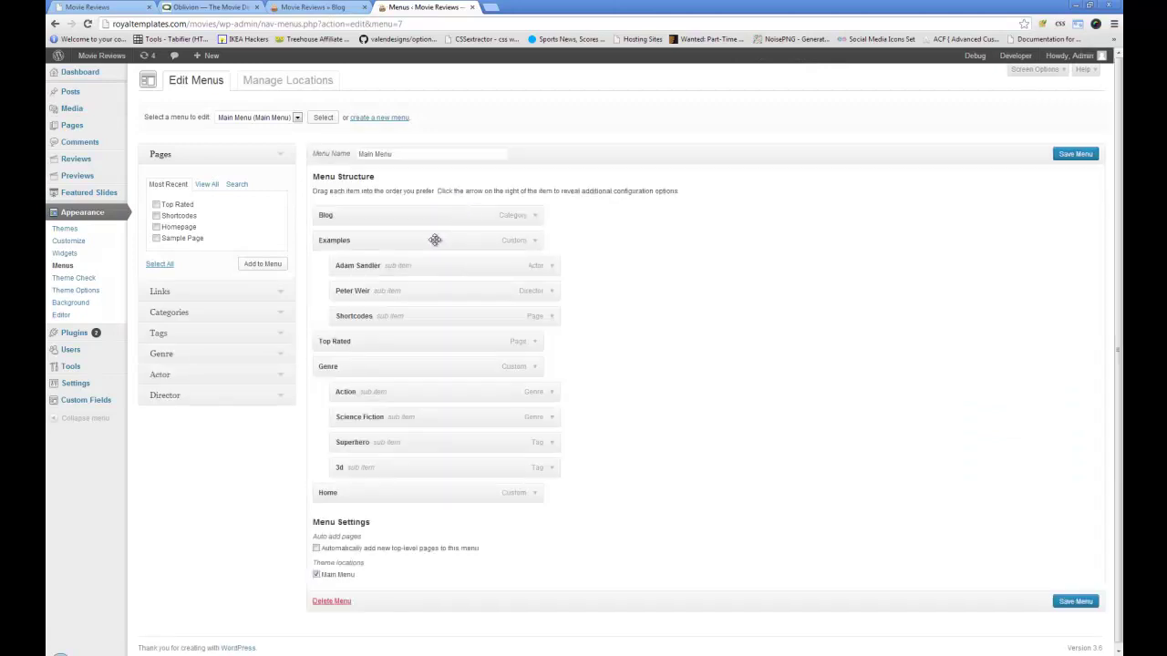
{"action": "left_click", "coordinate": [535, 213]}
{"action": "left_click", "coordinate": [536, 213]}
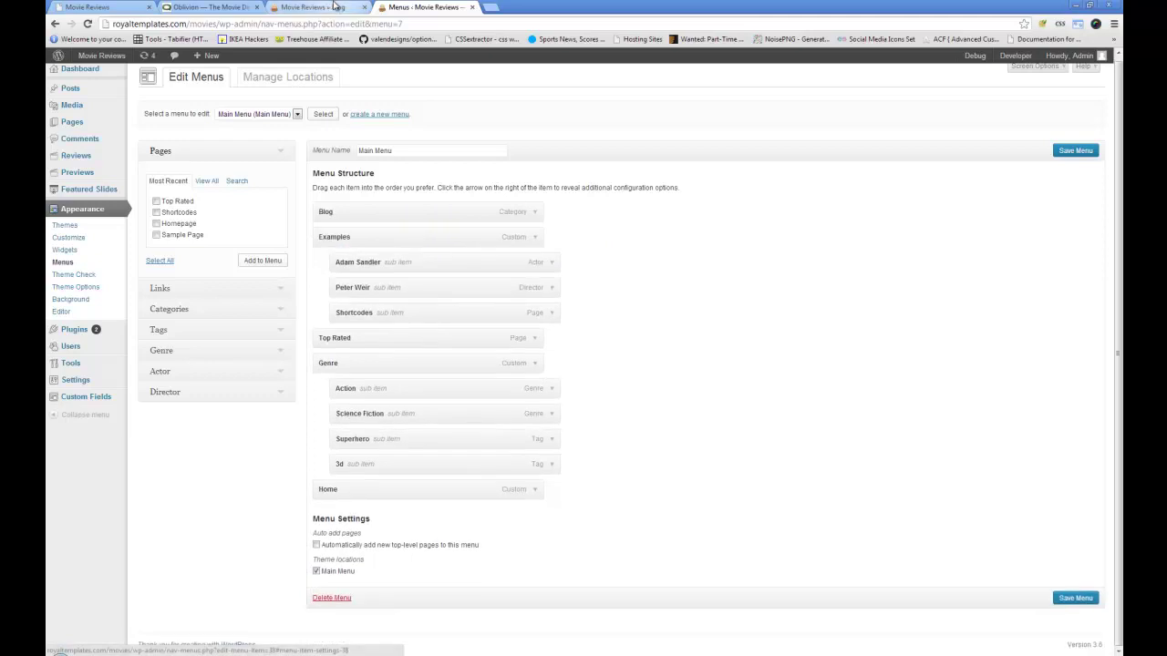
- Read the documentation's Sidebars and Homepage sections, glancing at the site's Blog page for comparison
{"action": "left_click", "coordinate": [95, 7]}
{"action": "scroll", "coordinate": [439, 265], "scroll_direction": "down", "scroll_amount": 2}
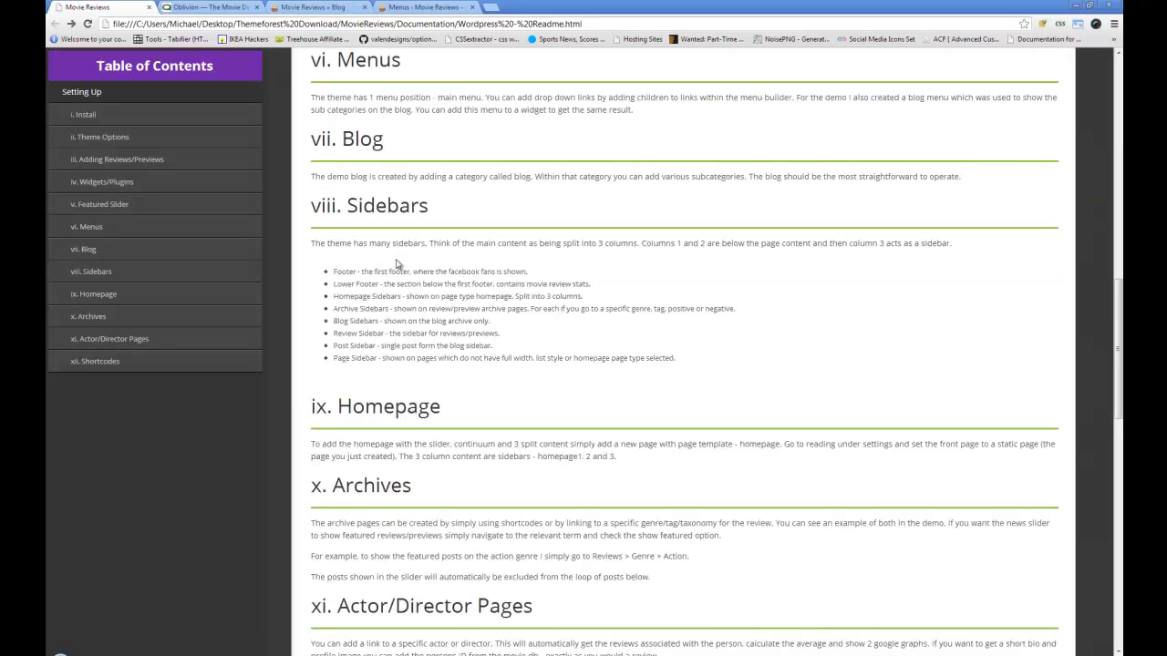
{"action": "left_click_drag", "start_coordinate": [319, 208], "coordinate": [411, 208]}
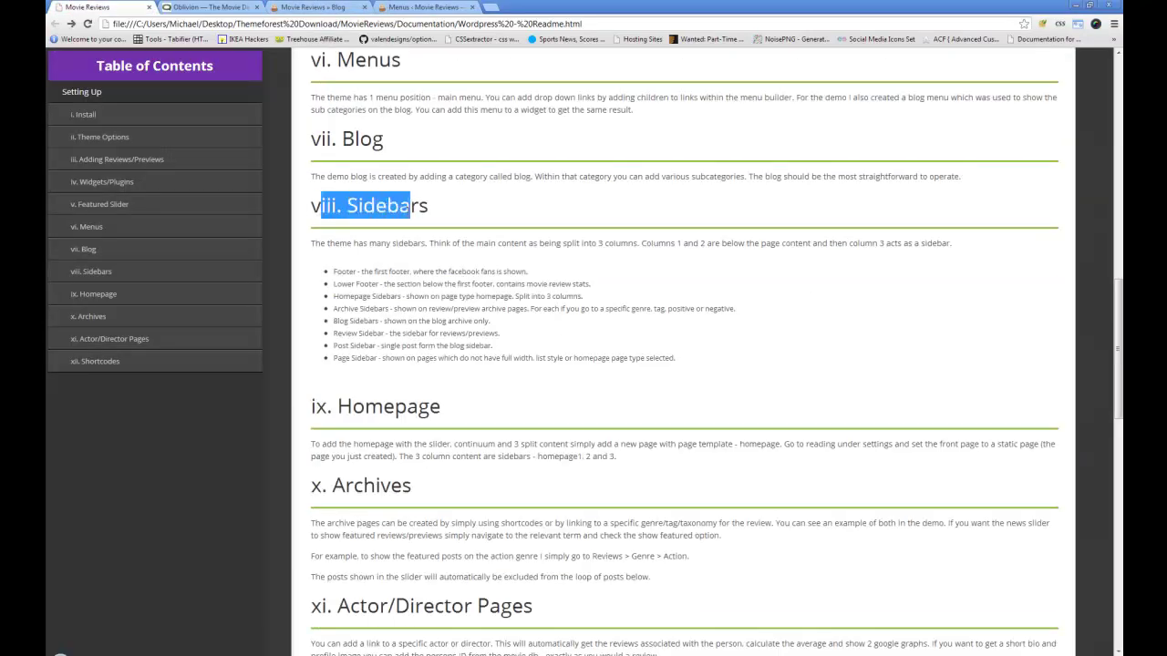
{"action": "left_click", "coordinate": [376, 7]}
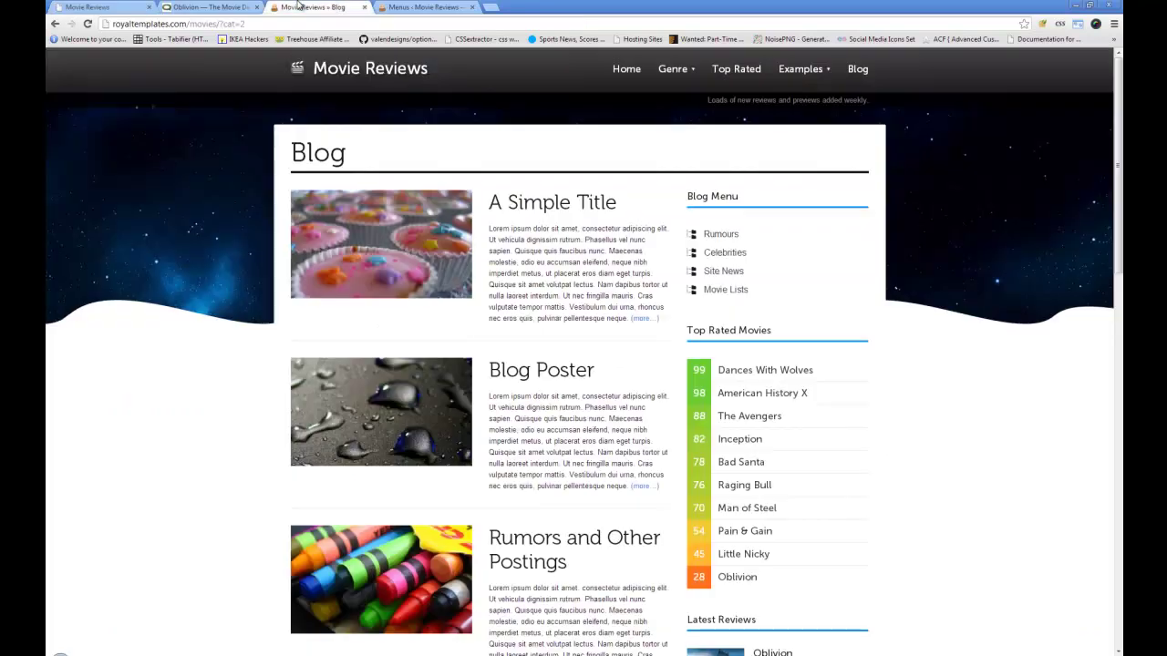
{"action": "key", "text": "ctrl+1"}
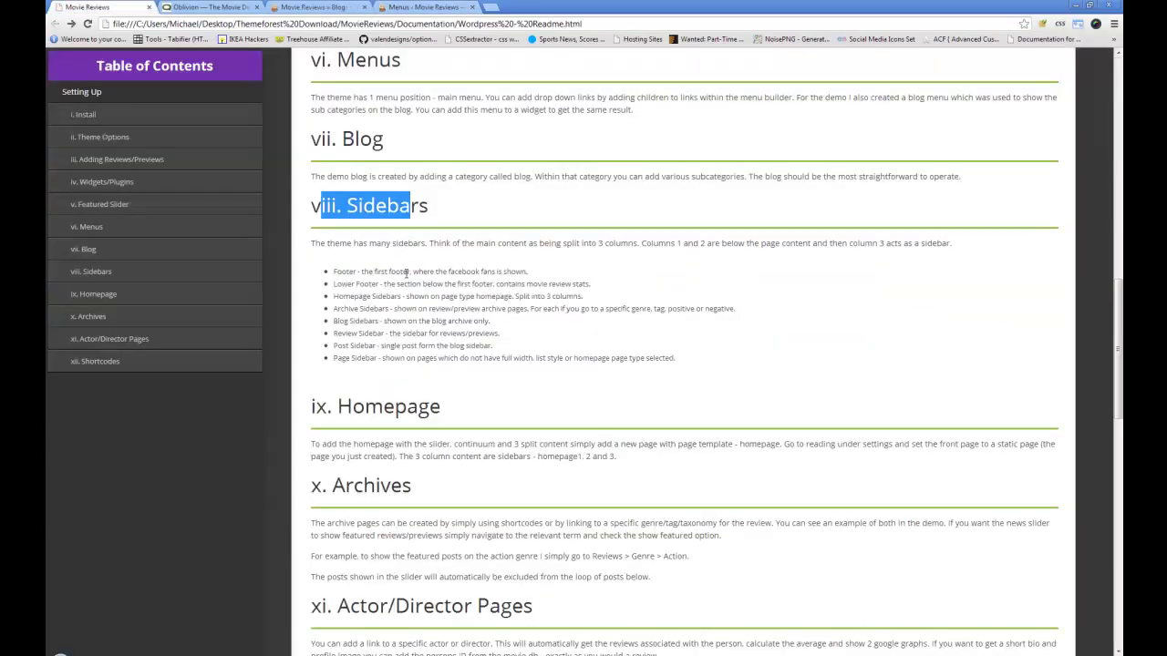
{"action": "scroll", "coordinate": [436, 337], "scroll_direction": "down", "scroll_amount": 1}
{"action": "left_click_drag", "start_coordinate": [338, 352], "coordinate": [430, 355]}
- Open the site's home page and examine the three-column content below the Latest Review Continuum
{"action": "key", "text": "ctrl+3"}
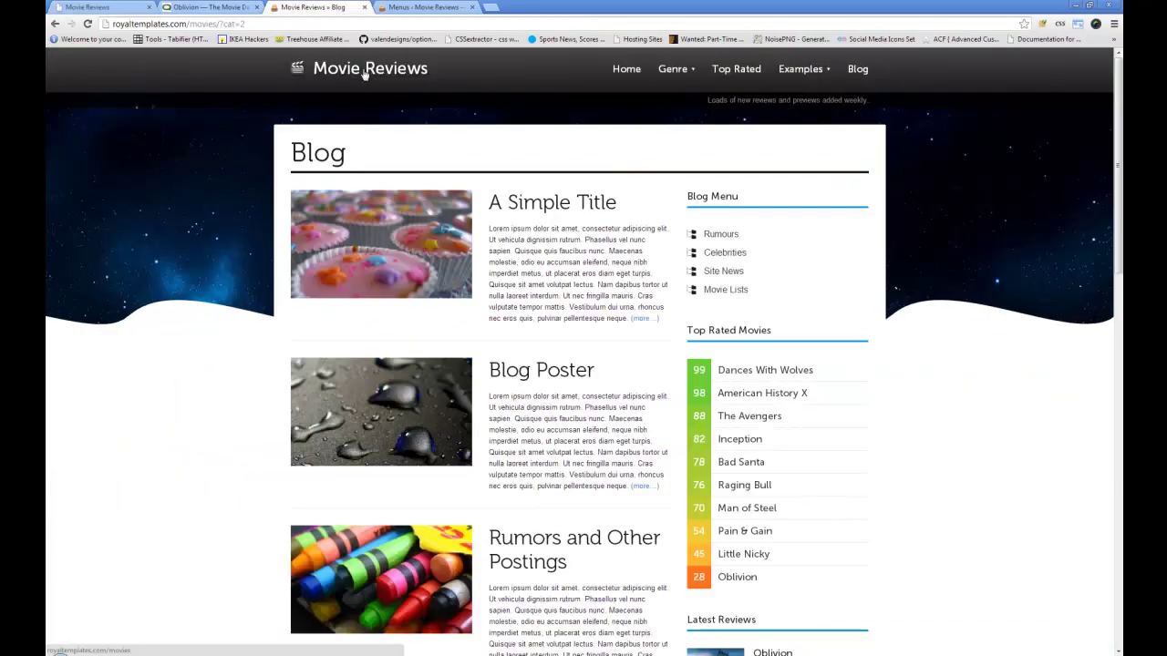
{"action": "left_click", "coordinate": [422, 8]}
{"action": "left_click", "coordinate": [314, 8]}
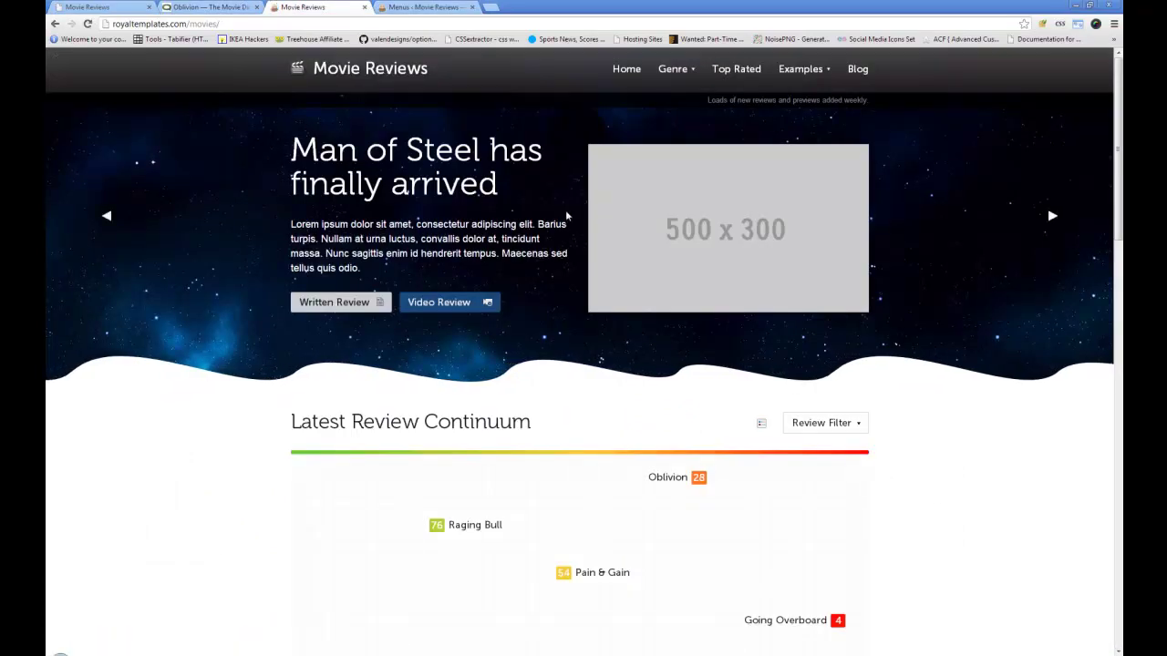
{"action": "scroll", "coordinate": [565, 216], "scroll_direction": "down", "scroll_amount": 1}
{"action": "scroll", "coordinate": [465, 317], "scroll_direction": "down", "scroll_amount": 3}
{"action": "scroll", "coordinate": [461, 219], "scroll_direction": "down", "scroll_amount": 5}
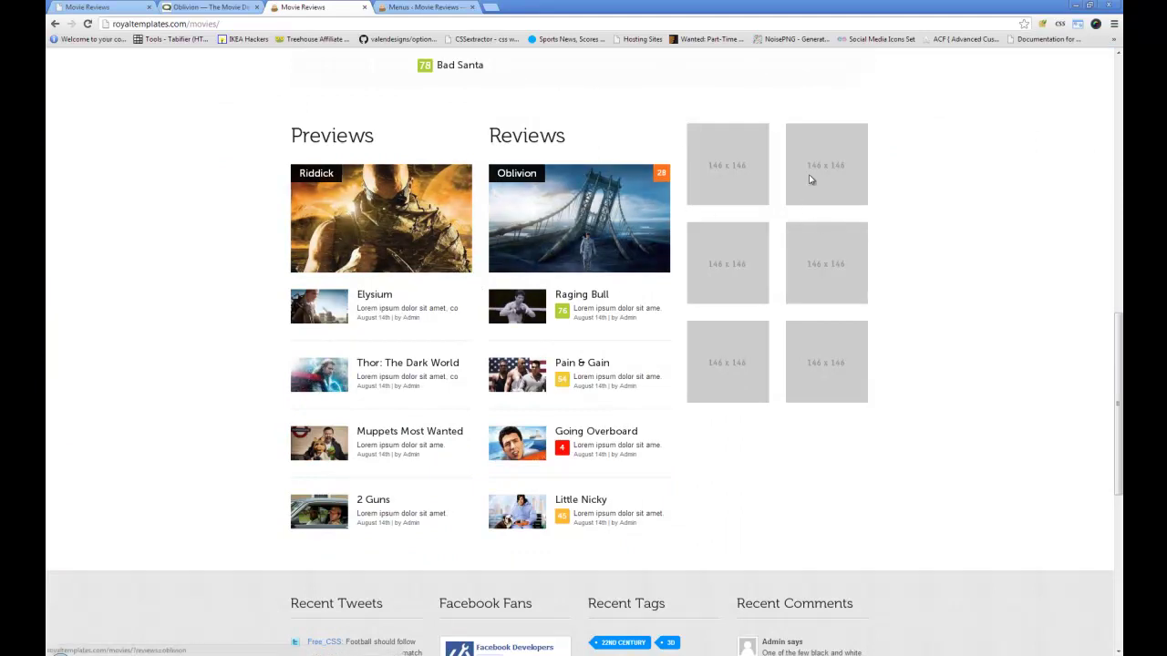
{"action": "scroll", "coordinate": [739, 364], "scroll_direction": "down", "scroll_amount": 1}
{"action": "scroll", "coordinate": [546, 213], "scroll_direction": "up", "scroll_amount": 2}
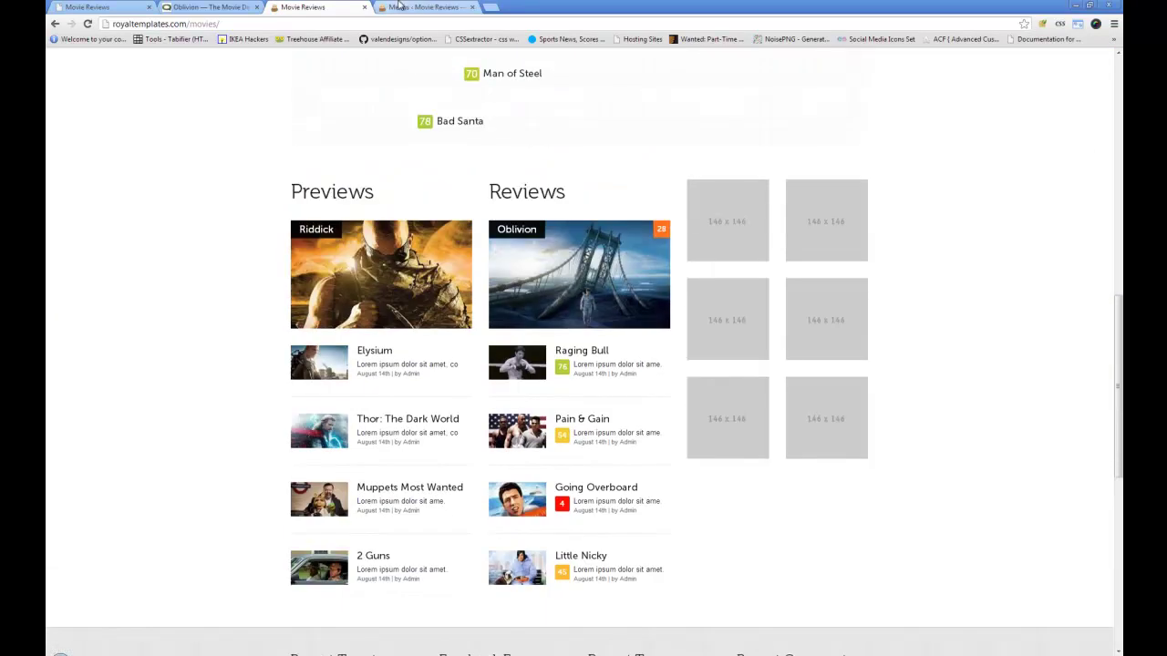
- Open the Homepage page for editing to examine its Template choices, and return to the site's home page
{"action": "left_click", "coordinate": [424, 6]}
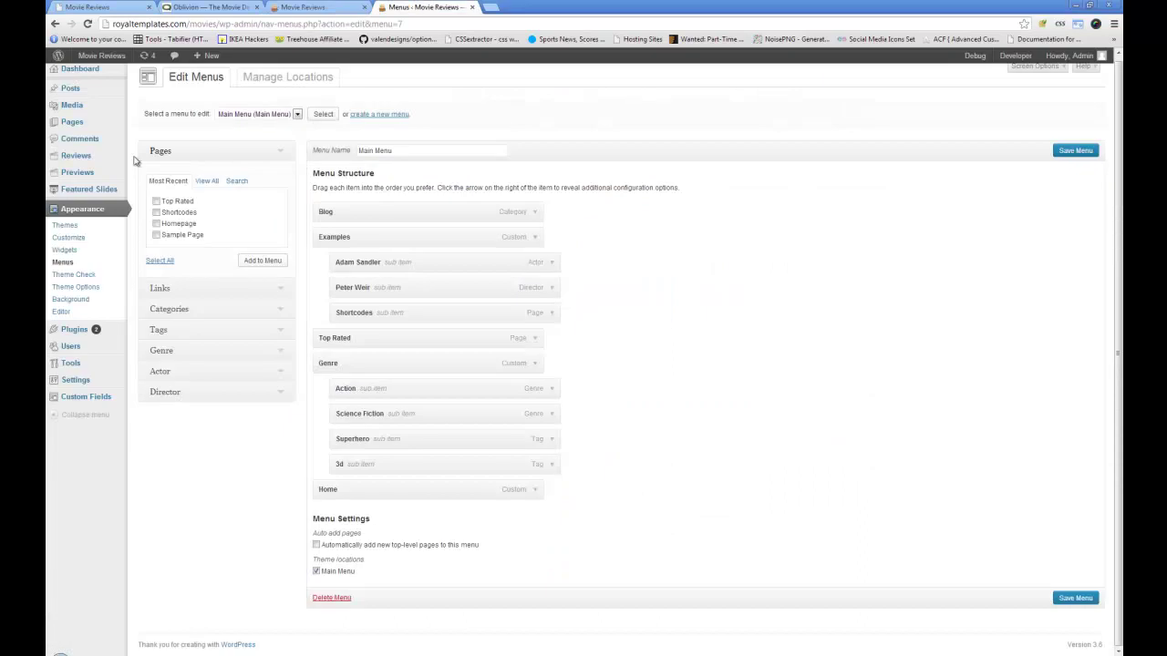
{"action": "left_click", "coordinate": [94, 131]}
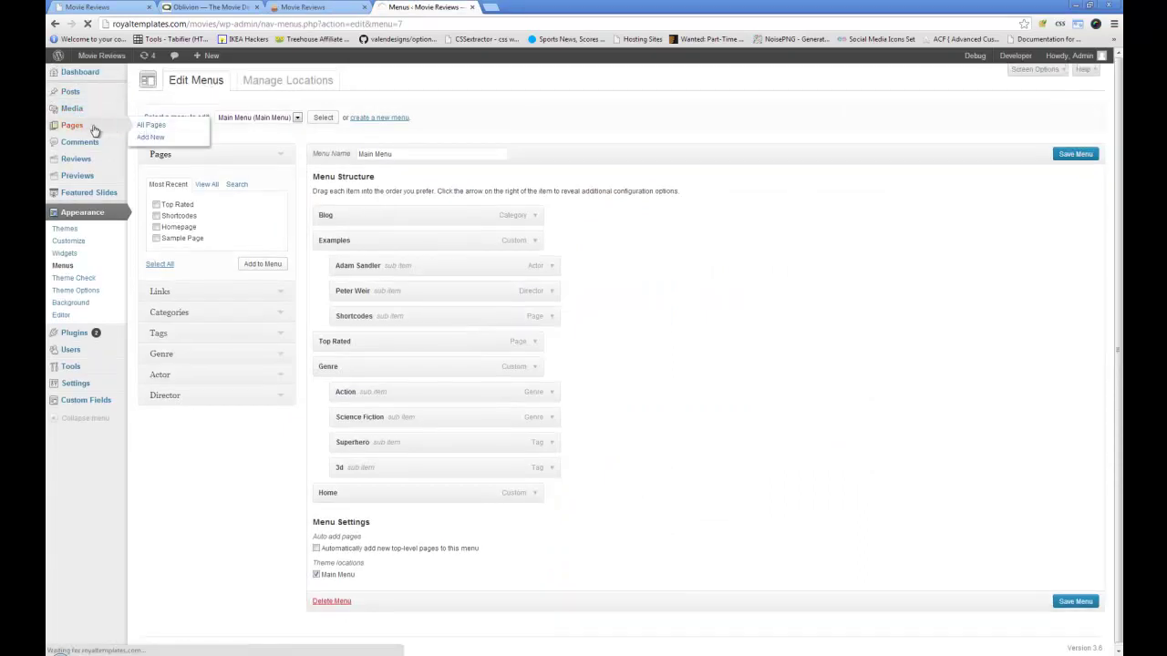
{"action": "left_click", "coordinate": [167, 172]}
{"action": "left_click_drag", "start_coordinate": [207, 107], "coordinate": [144, 107]}
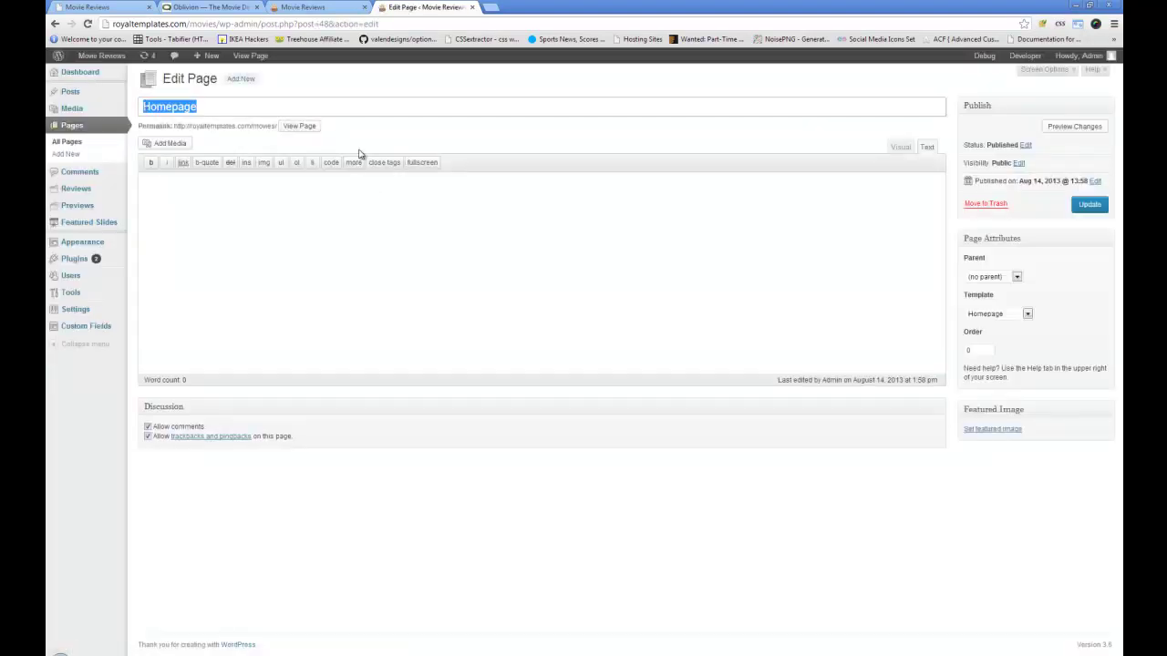
{"action": "left_click", "coordinate": [277, 244]}
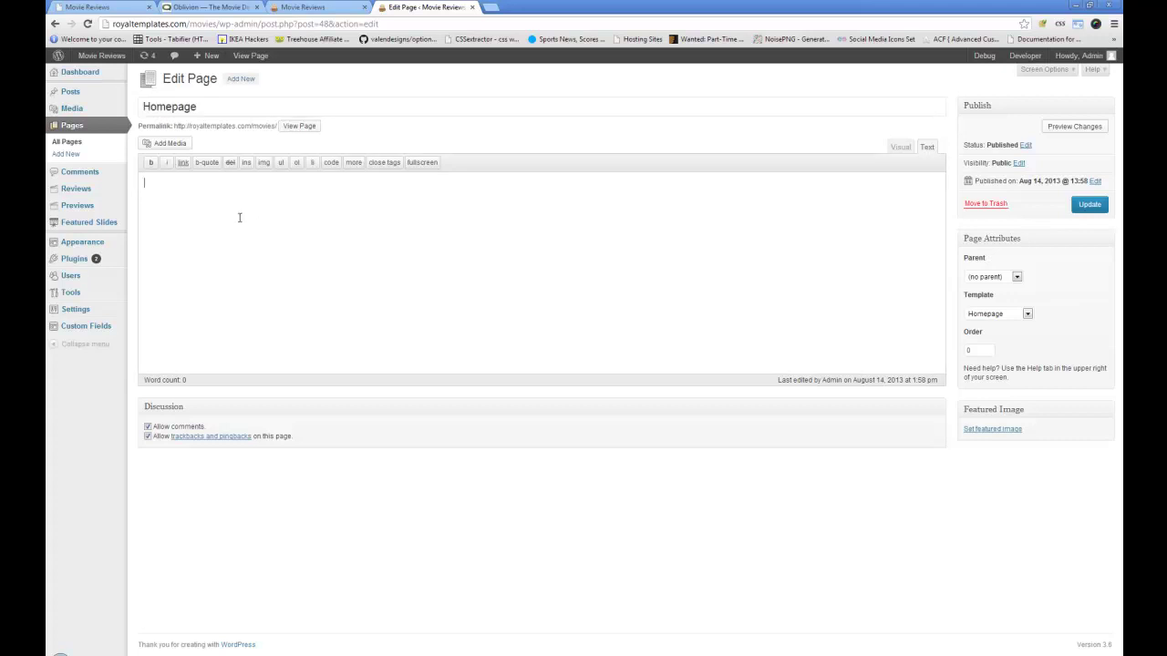
{"action": "left_click", "coordinate": [1004, 324]}
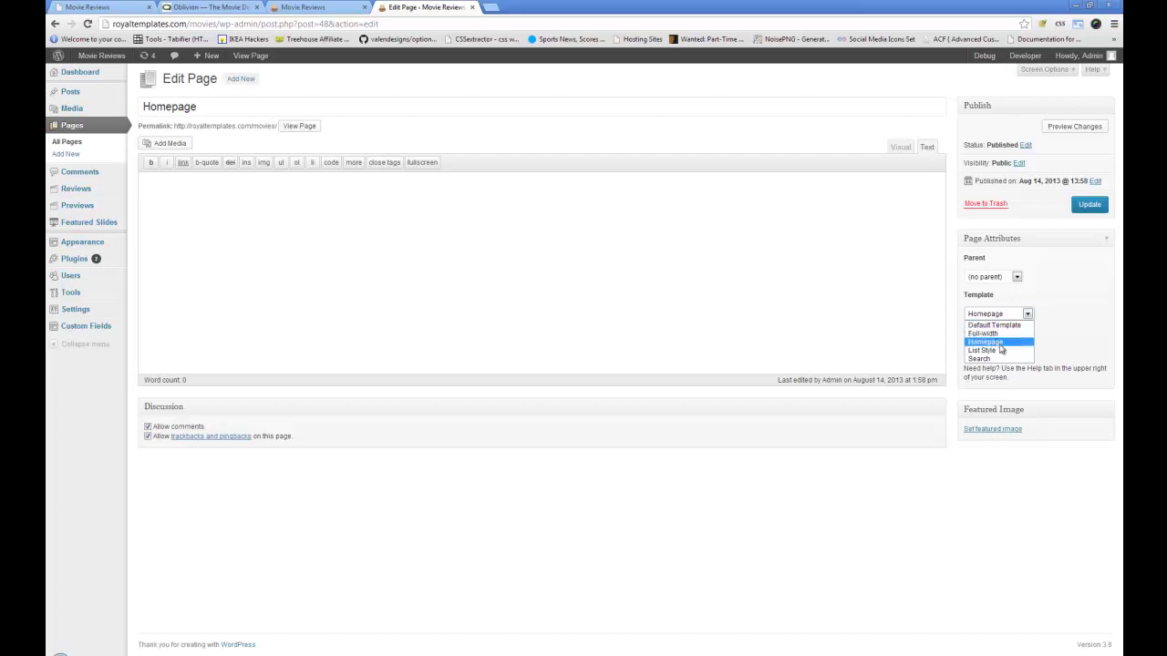
{"action": "left_click", "coordinate": [1058, 303]}
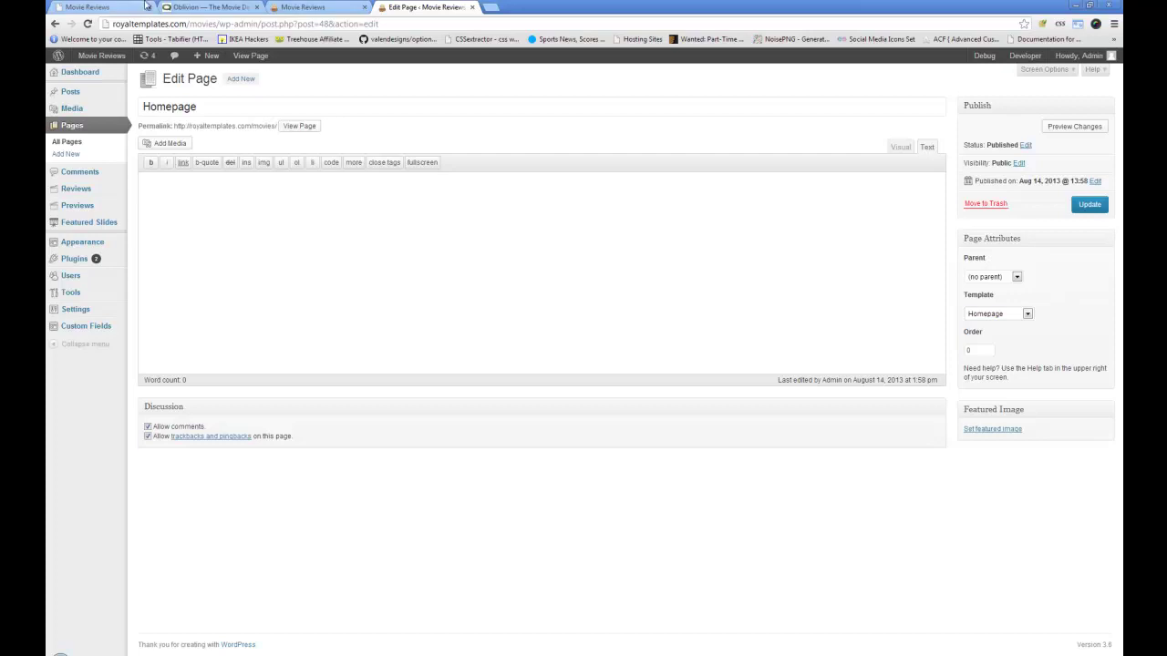
{"action": "left_click", "coordinate": [84, 130]}
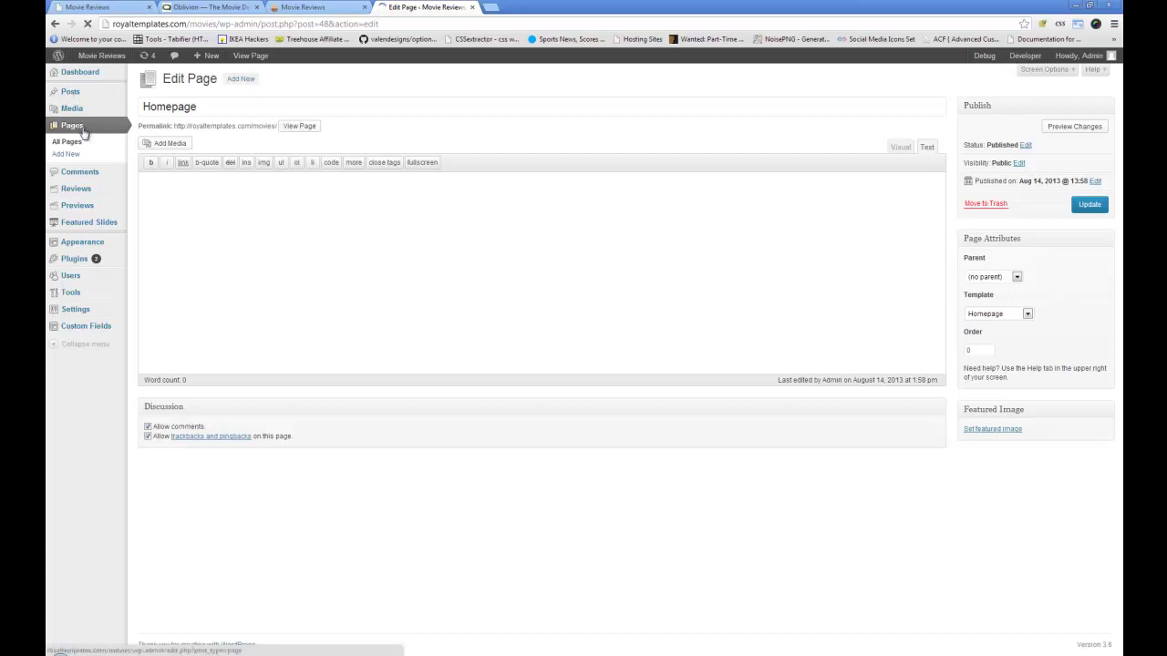
{"action": "left_click", "coordinate": [310, 7]}
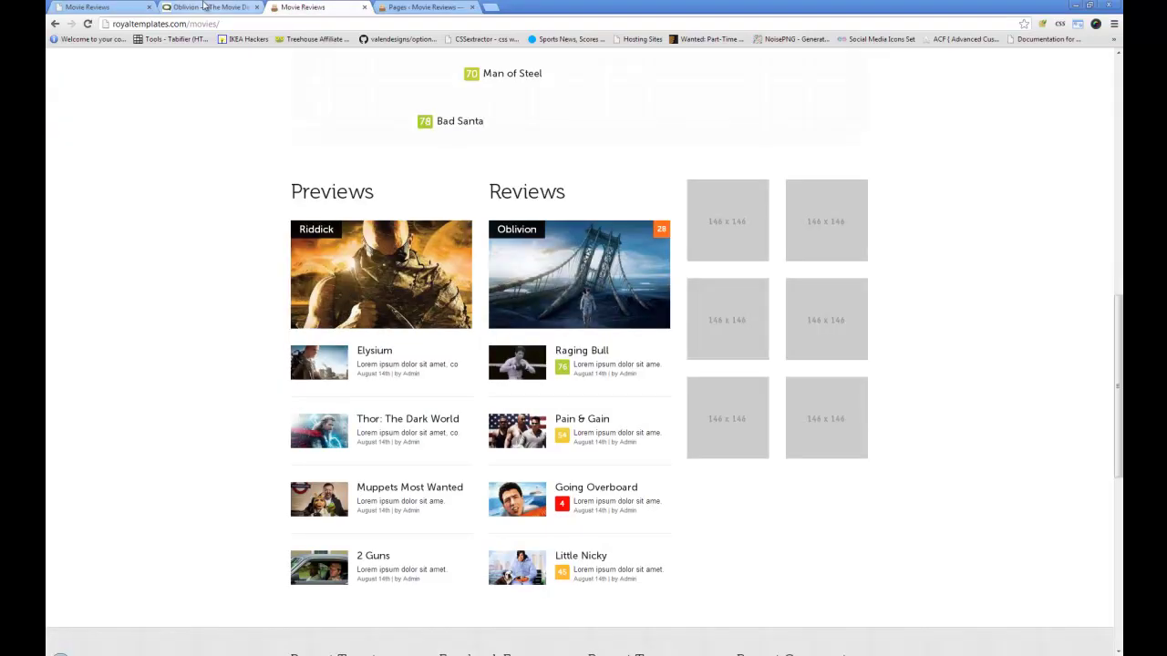
- Check the documentation's Homepage section, and open the Reading settings to examine the static Front page choices
{"action": "left_click", "coordinate": [208, 7]}
{"action": "left_click", "coordinate": [96, 6]}
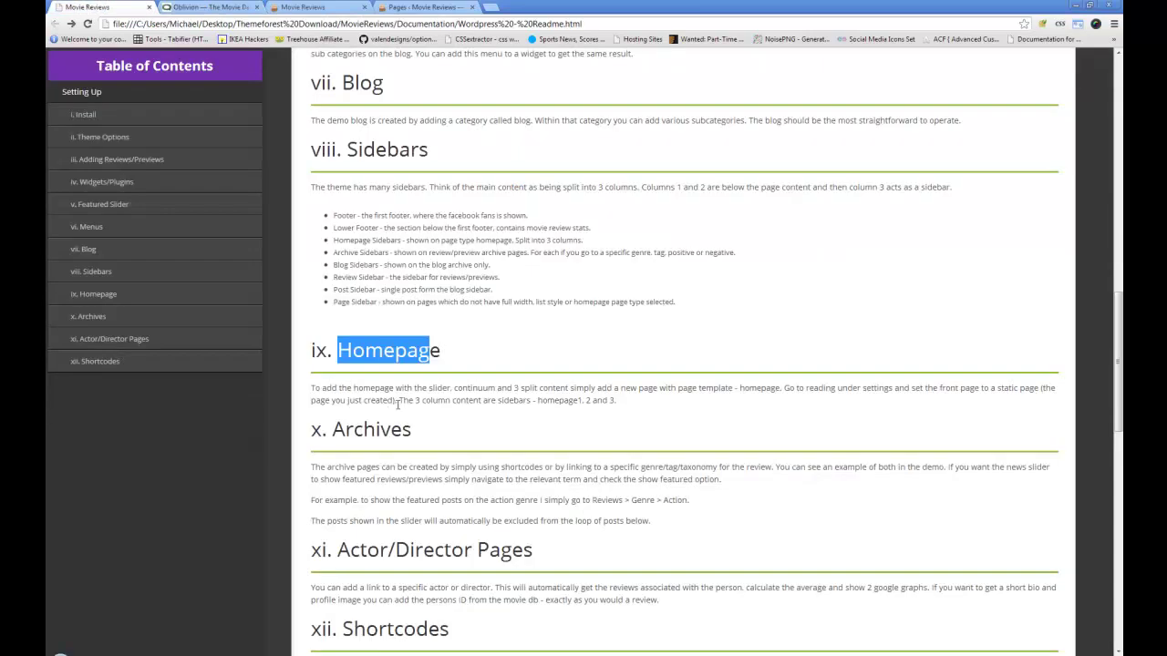
{"action": "left_click", "coordinate": [305, 6]}
{"action": "left_click", "coordinate": [424, 7]}
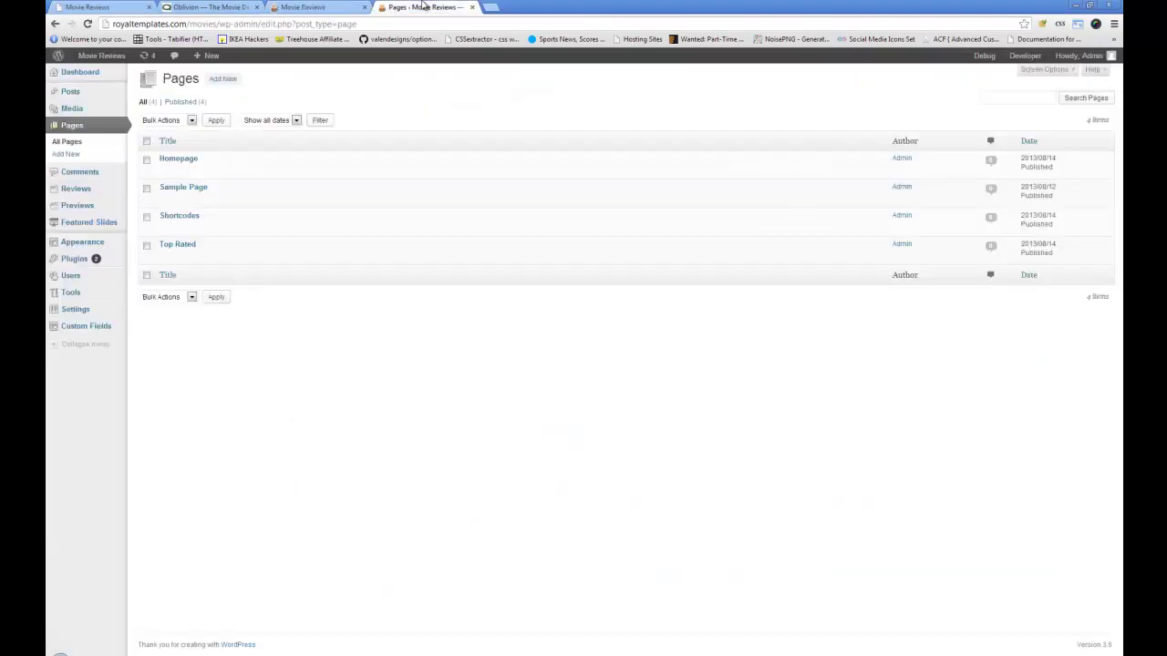
{"action": "mouse_move", "coordinate": [101, 325]}
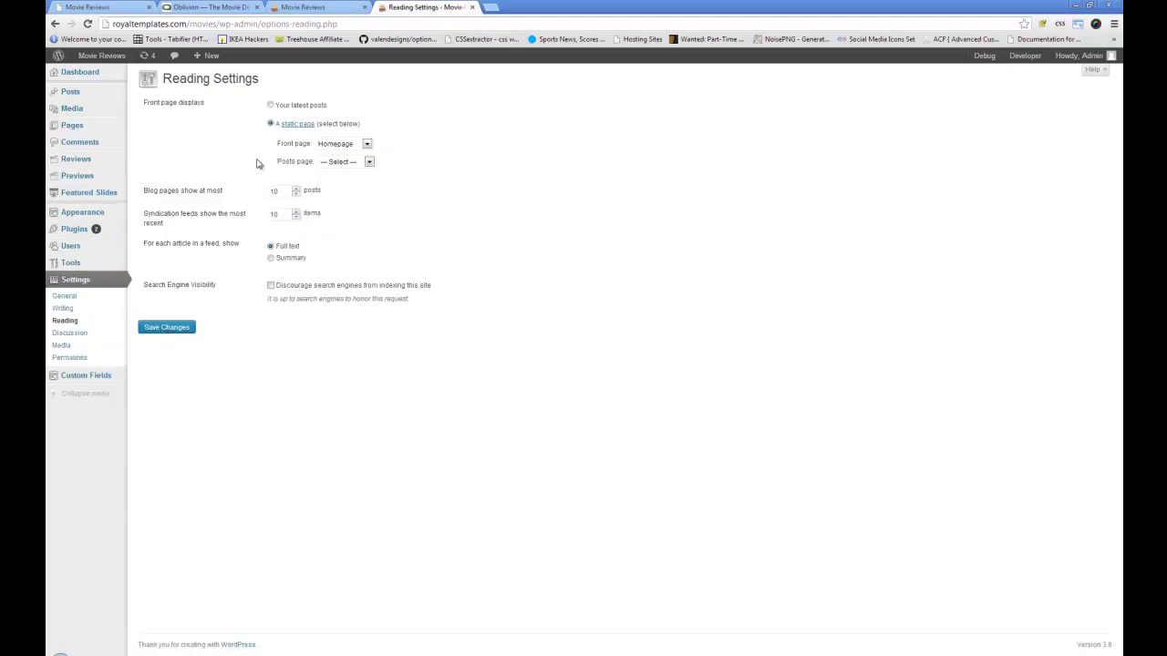
{"action": "left_click", "coordinate": [337, 145]}
{"action": "left_click", "coordinate": [397, 150]}
{"action": "mouse_move", "coordinate": [90, 130]}
- Compare the documentation's Homepage section with the site's home page, examining the Latest Review Continuum and the featured slider
{"action": "left_click", "coordinate": [91, 6]}
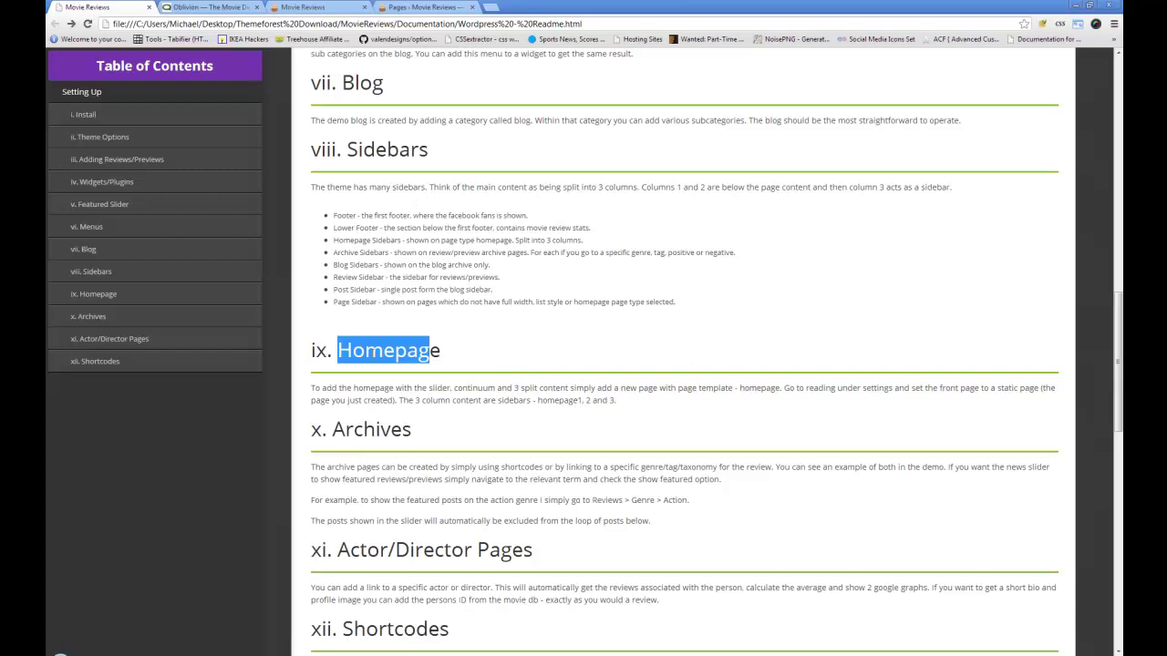
{"action": "left_click", "coordinate": [424, 6]}
{"action": "left_click", "coordinate": [315, 7]}
{"action": "scroll", "coordinate": [498, 264], "scroll_direction": "up", "scroll_amount": 4}
{"action": "scroll", "coordinate": [499, 264], "scroll_direction": "up", "scroll_amount": 3}
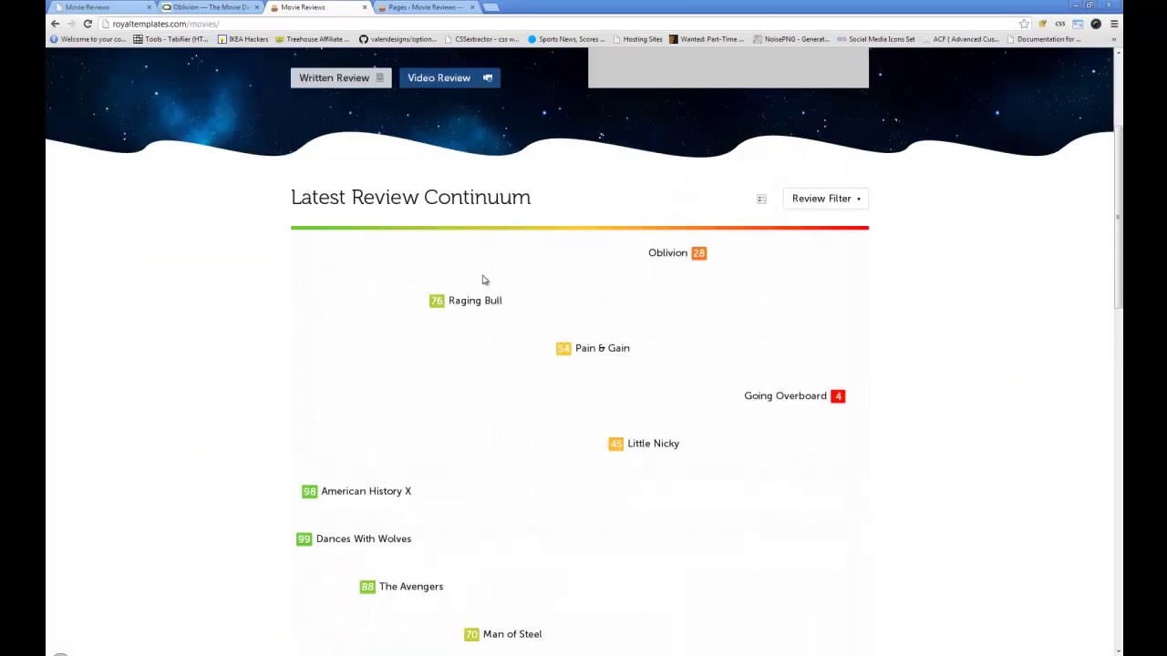
{"action": "scroll", "coordinate": [477, 338], "scroll_direction": "up", "scroll_amount": 3}
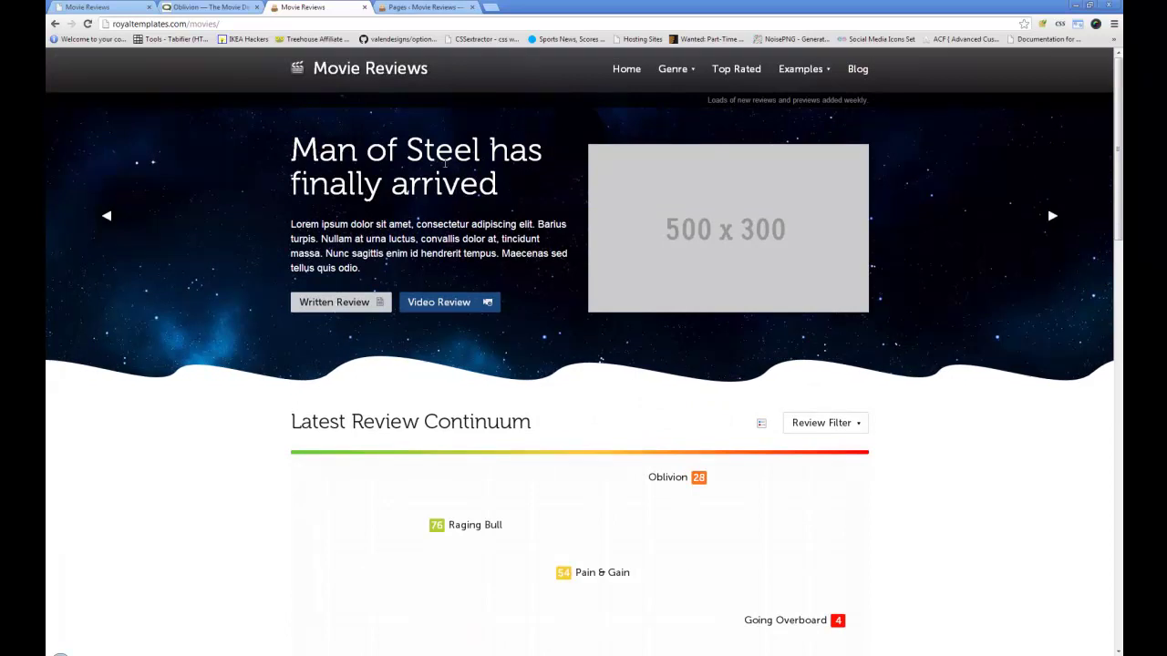
{"action": "left_click", "coordinate": [408, 7]}
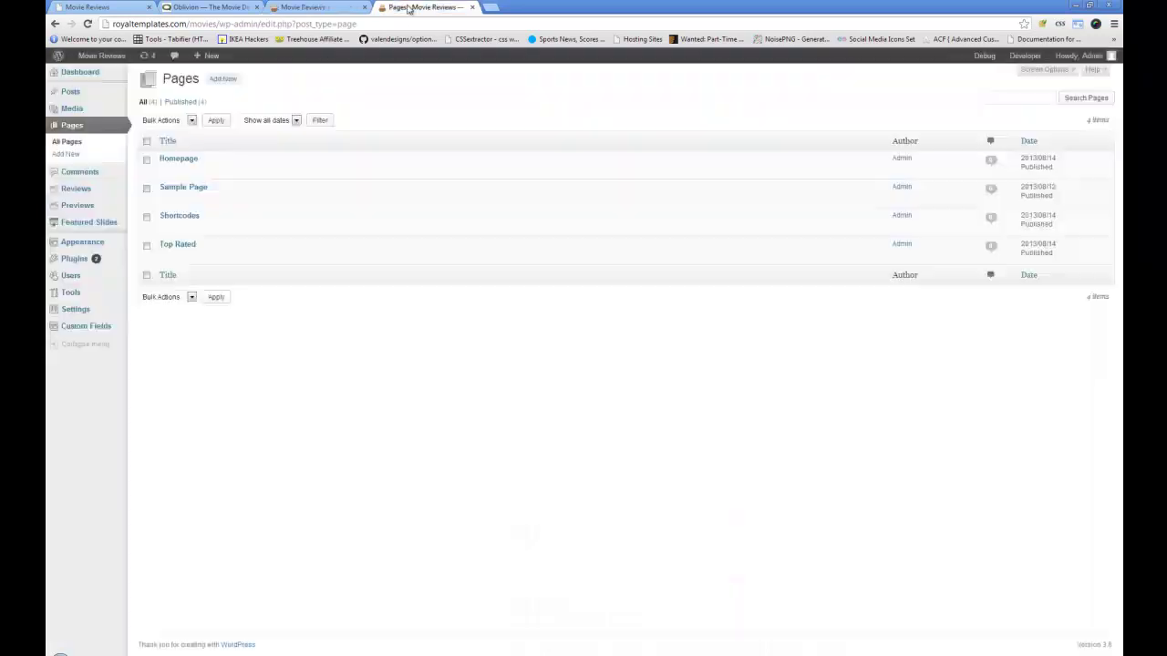
- Read the documentation's Archives section and open the site's Action genre archive
{"action": "left_click", "coordinate": [115, 8]}
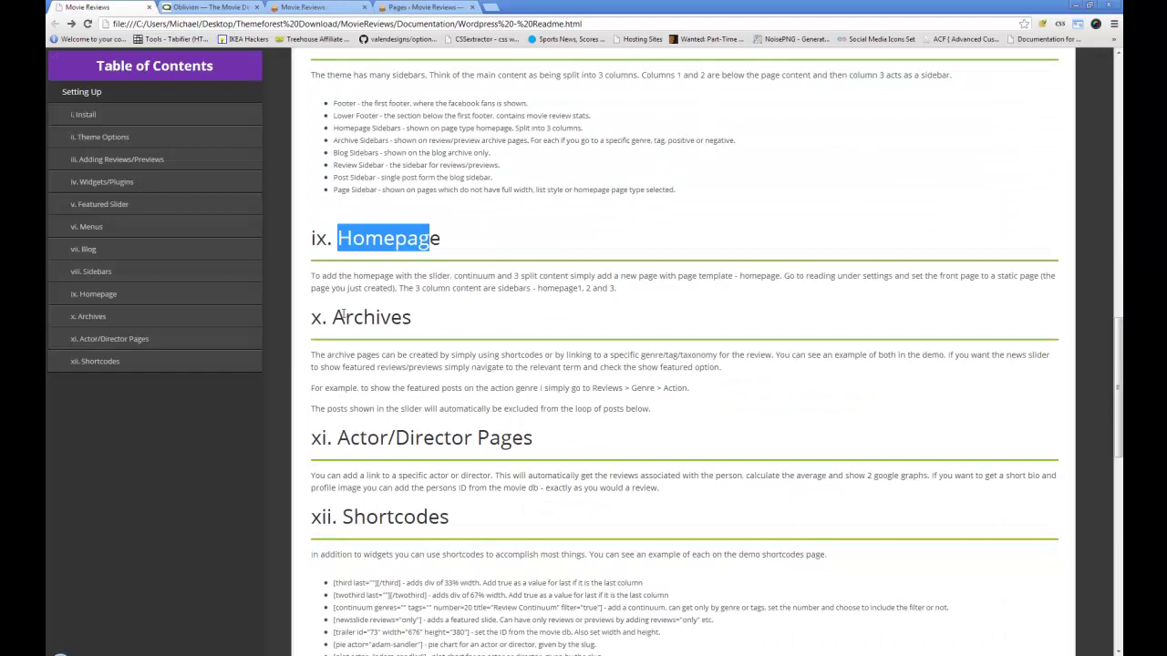
{"action": "left_click_drag", "start_coordinate": [346, 315], "coordinate": [384, 317]}
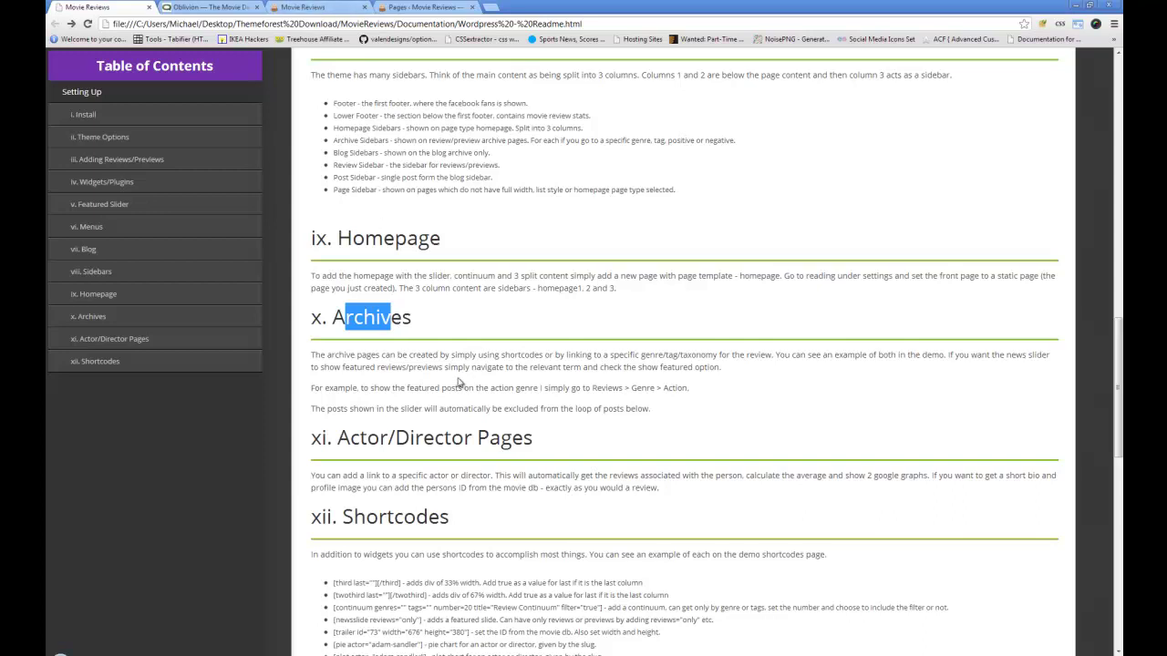
{"action": "left_click", "coordinate": [305, 7]}
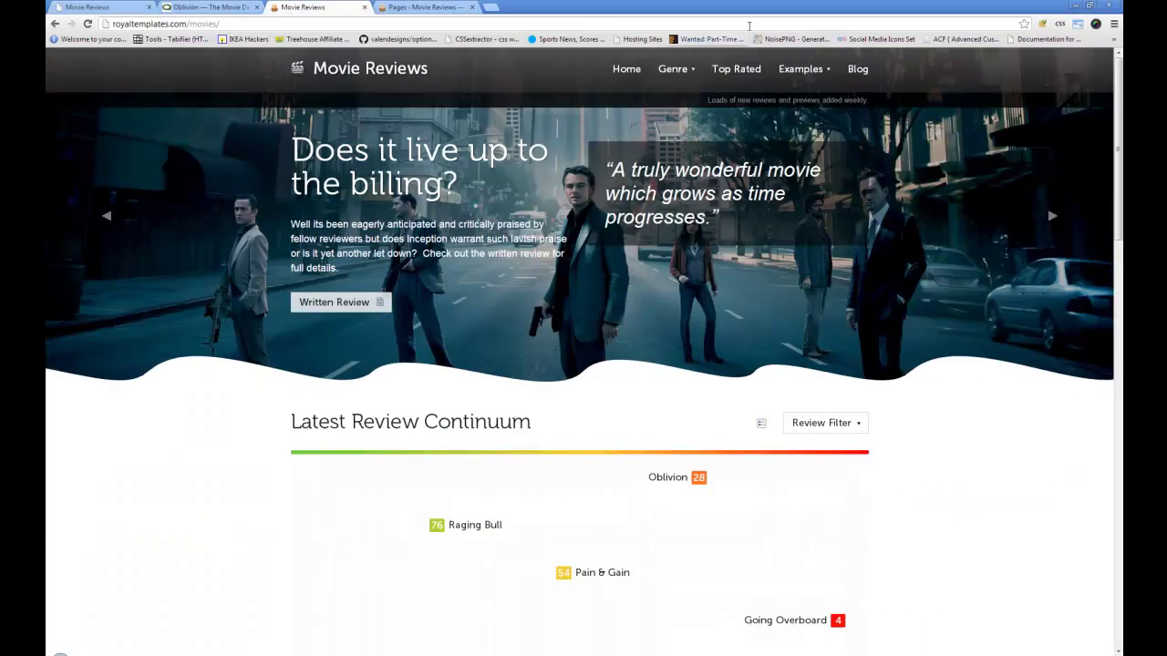
{"action": "mouse_move", "coordinate": [680, 75]}
{"action": "left_click", "coordinate": [684, 99]}
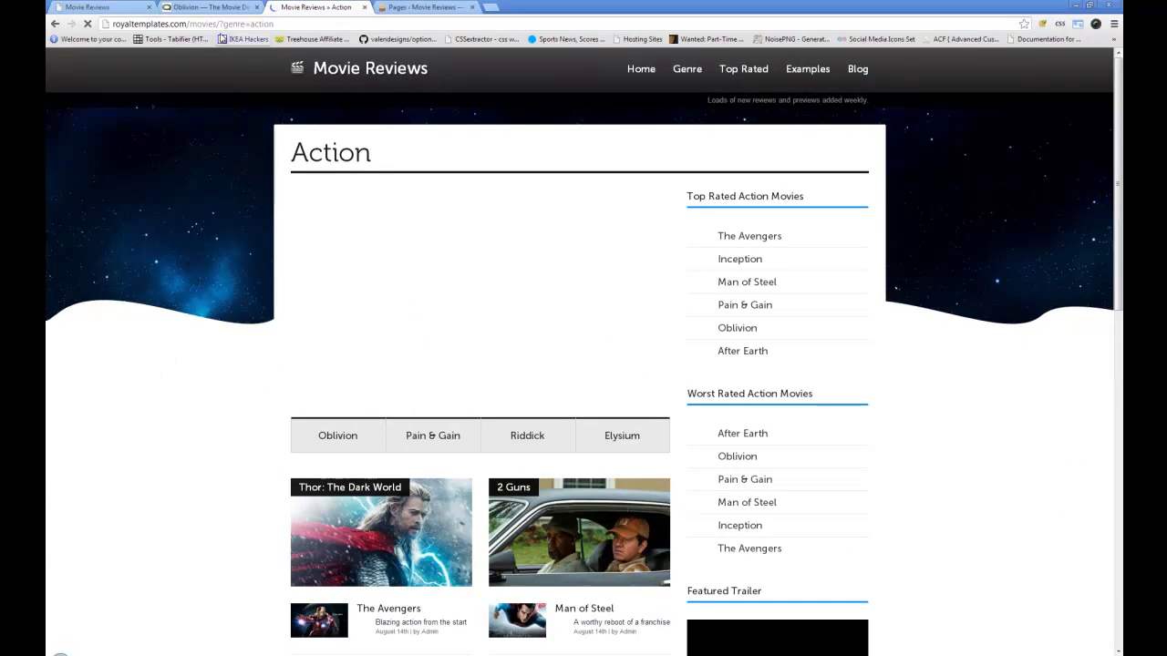
- Examine the Action archive's featured slider, post columns, rated-movie sidebar and the featured director and actor charts
{"action": "mouse_move", "coordinate": [675, 72]}
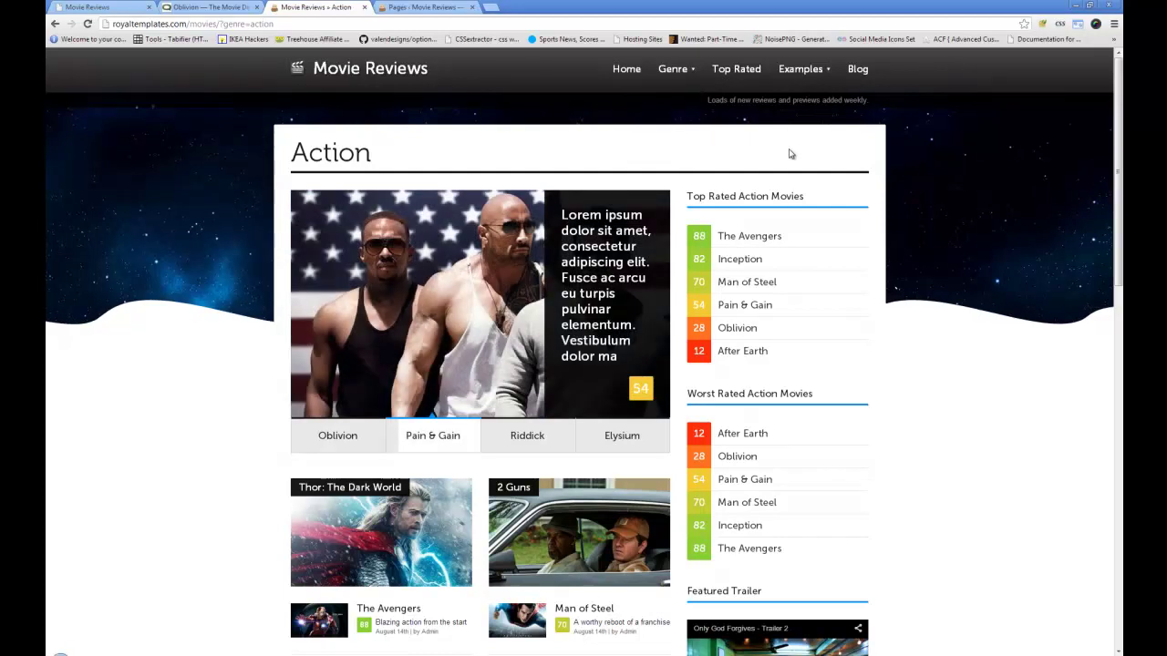
{"action": "scroll", "coordinate": [749, 178], "scroll_direction": "down", "scroll_amount": 3}
{"action": "scroll", "coordinate": [749, 178], "scroll_direction": "up", "scroll_amount": 3}
{"action": "scroll", "coordinate": [749, 177], "scroll_direction": "down", "scroll_amount": 3}
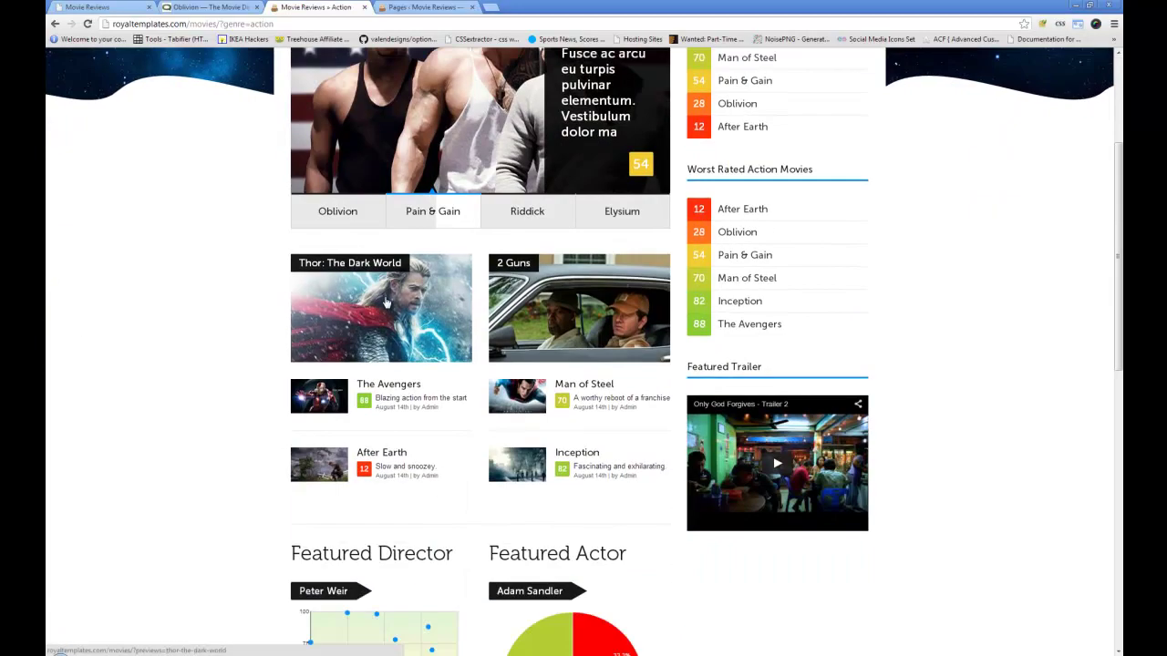
{"action": "scroll", "coordinate": [588, 166], "scroll_direction": "up", "scroll_amount": 3}
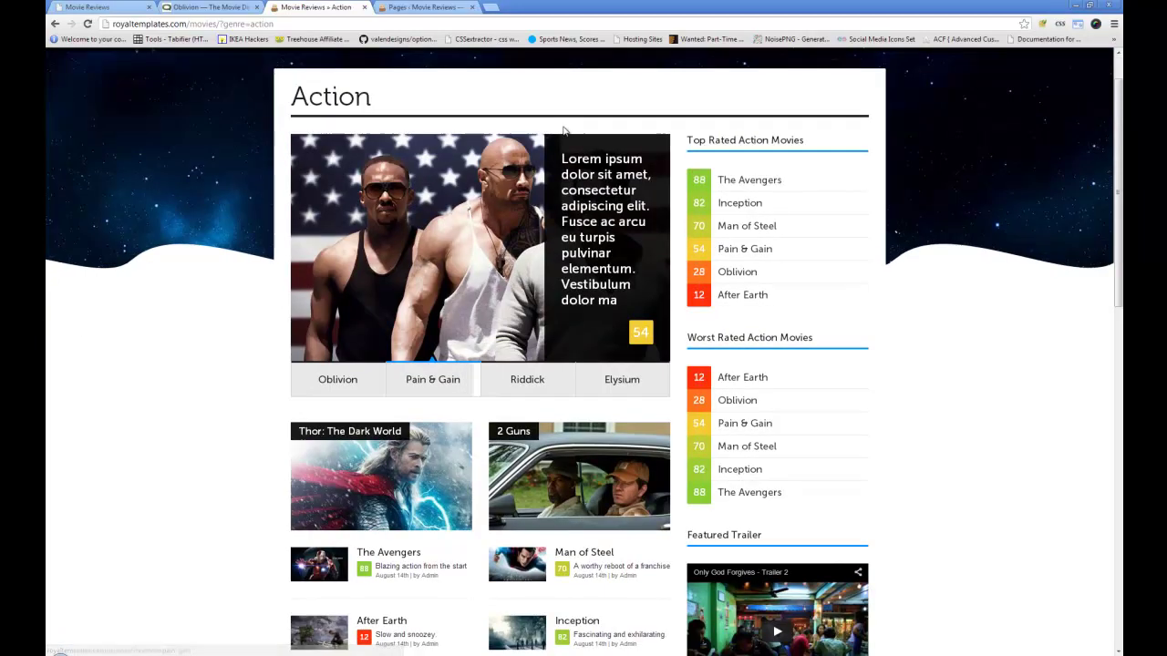
{"action": "scroll", "coordinate": [409, 319], "scroll_direction": "down", "scroll_amount": 3}
{"action": "scroll", "coordinate": [409, 319], "scroll_direction": "down", "scroll_amount": 2}
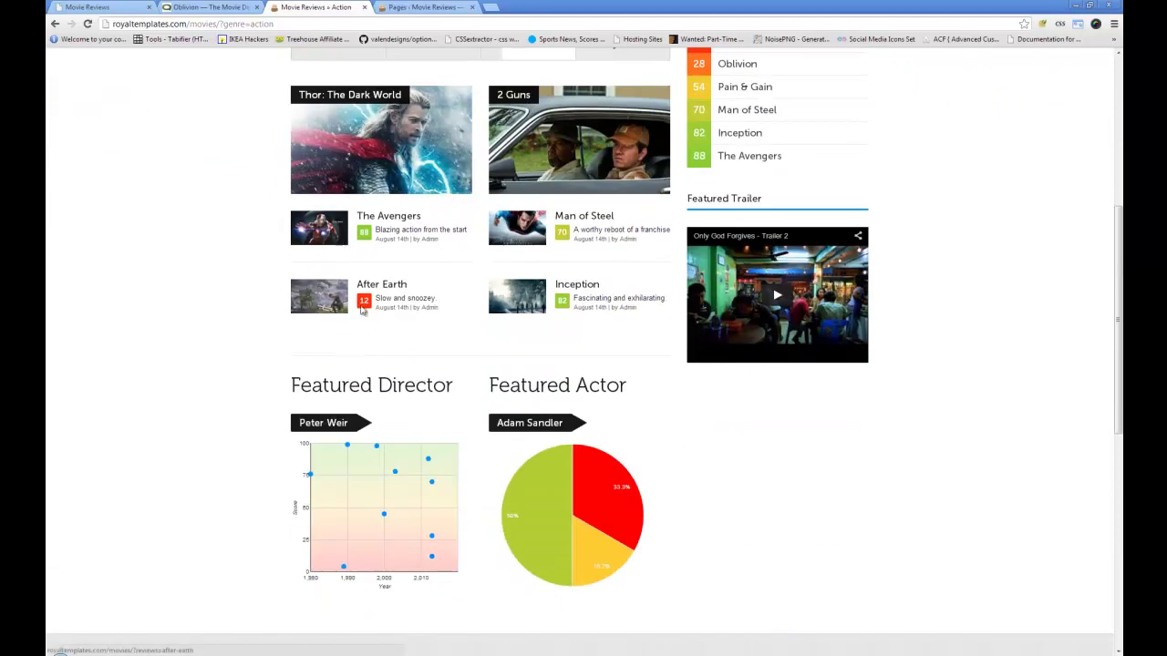
{"action": "scroll", "coordinate": [615, 365], "scroll_direction": "up", "scroll_amount": 2}
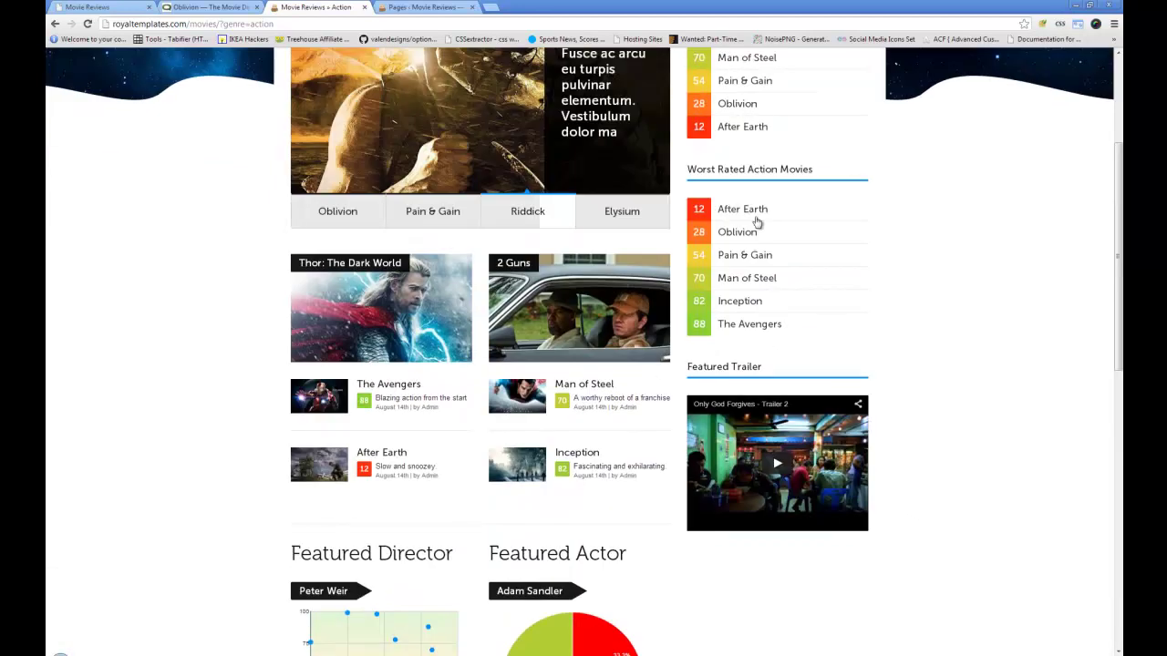
{"action": "scroll", "coordinate": [584, 503], "scroll_direction": "down", "scroll_amount": 1}
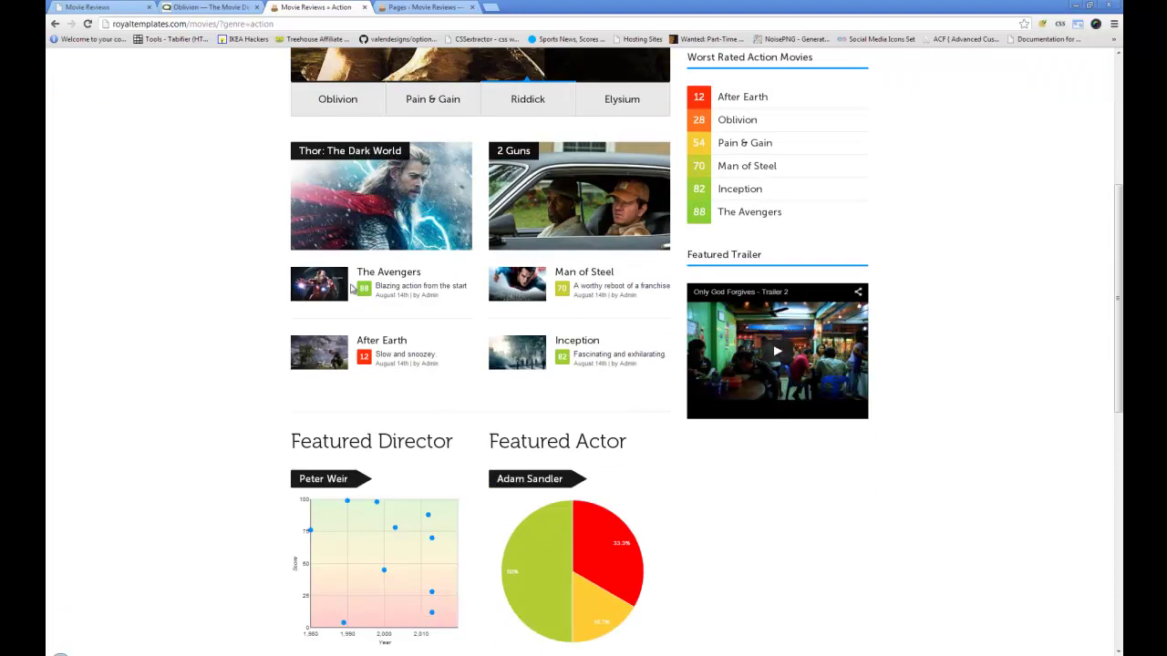
{"action": "scroll", "coordinate": [355, 353], "scroll_direction": "down", "scroll_amount": 2}
{"action": "scroll", "coordinate": [560, 397], "scroll_direction": "up", "scroll_amount": 5}
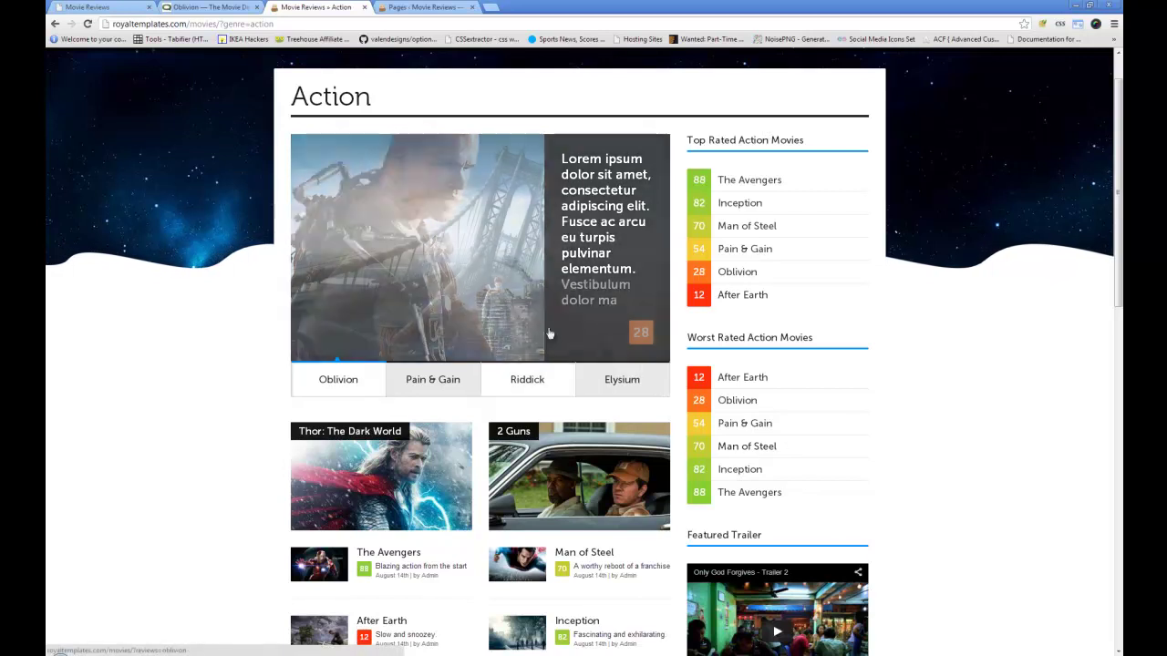
{"action": "scroll", "coordinate": [575, 180], "scroll_direction": "up", "scroll_amount": 1}
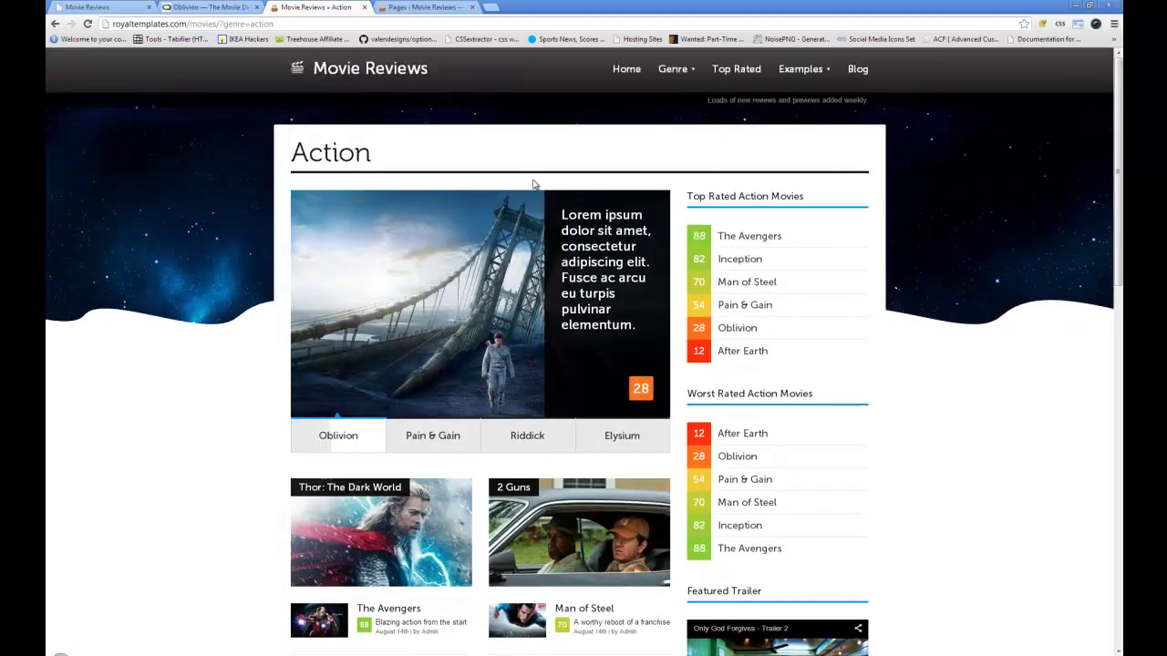
{"action": "scroll", "coordinate": [420, 156], "scroll_direction": "down", "scroll_amount": 1}
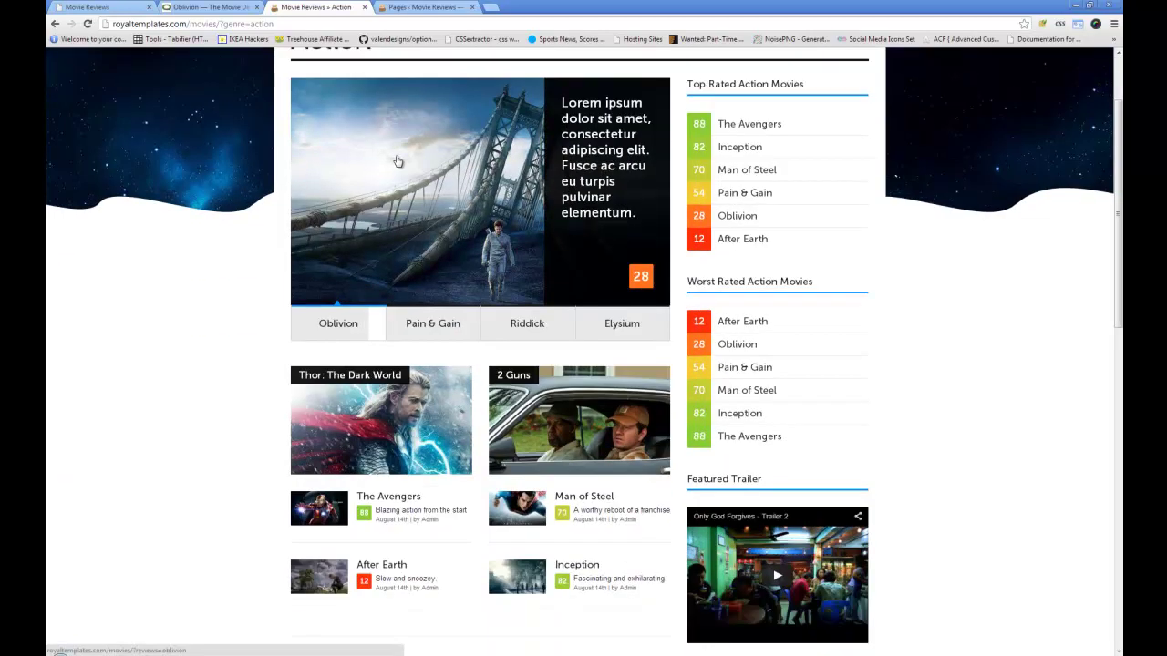
{"action": "scroll", "coordinate": [421, 213], "scroll_direction": "up", "scroll_amount": 1}
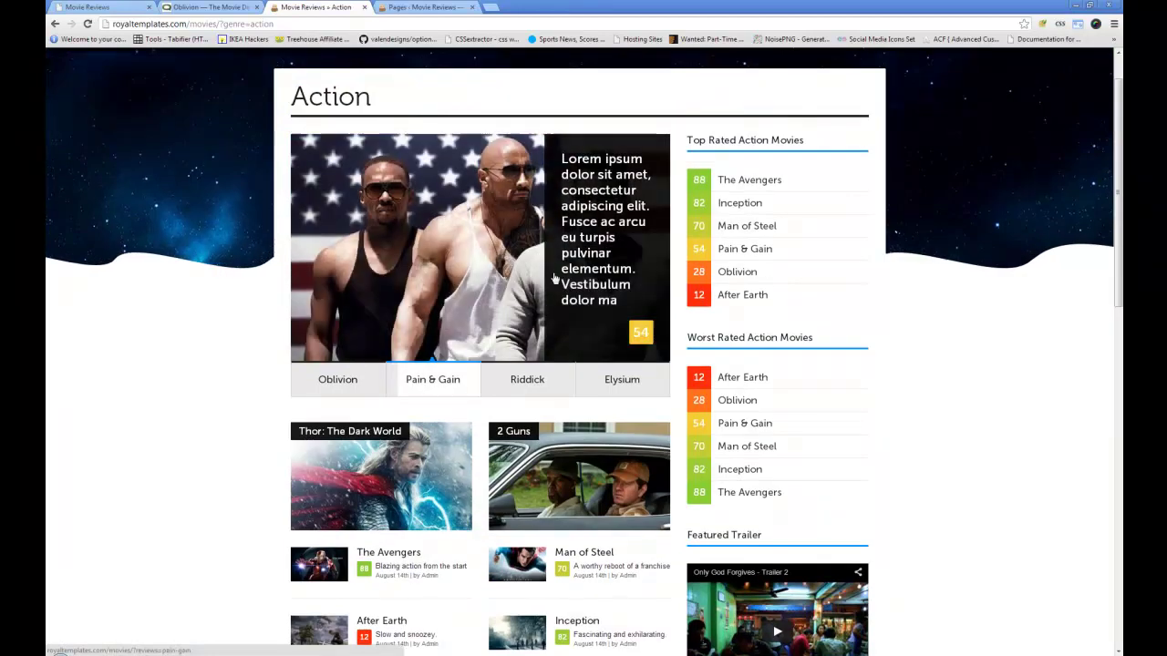
- Browse the Riddick, Elysium, Oblivion and Pain & Gain slides in the Action archive's slider and compare them with the posts below
{"action": "left_click", "coordinate": [526, 394]}
{"action": "left_click", "coordinate": [608, 386]}
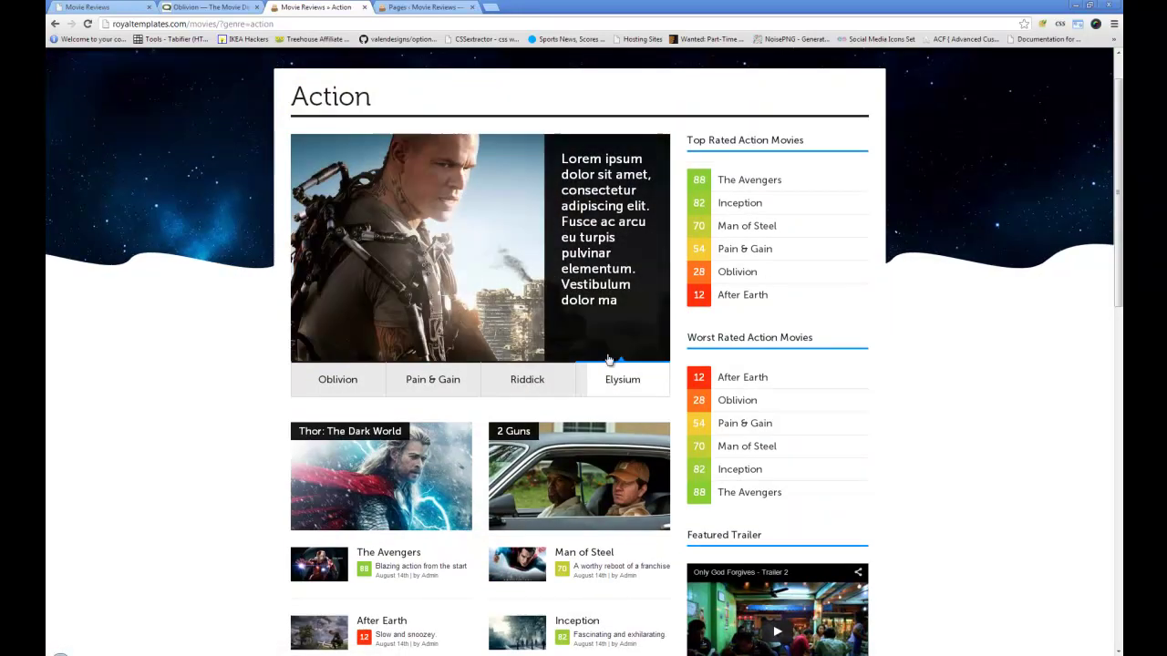
{"action": "left_click", "coordinate": [359, 379]}
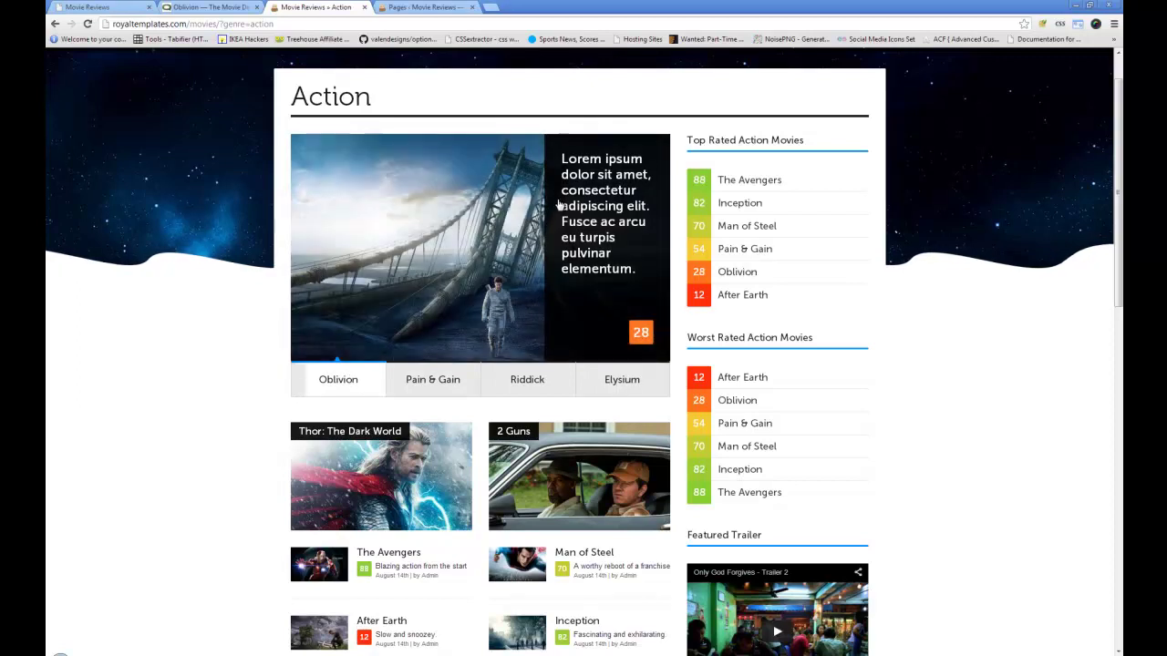
{"action": "left_click", "coordinate": [434, 379]}
{"action": "scroll", "coordinate": [383, 228], "scroll_direction": "down", "scroll_amount": 3}
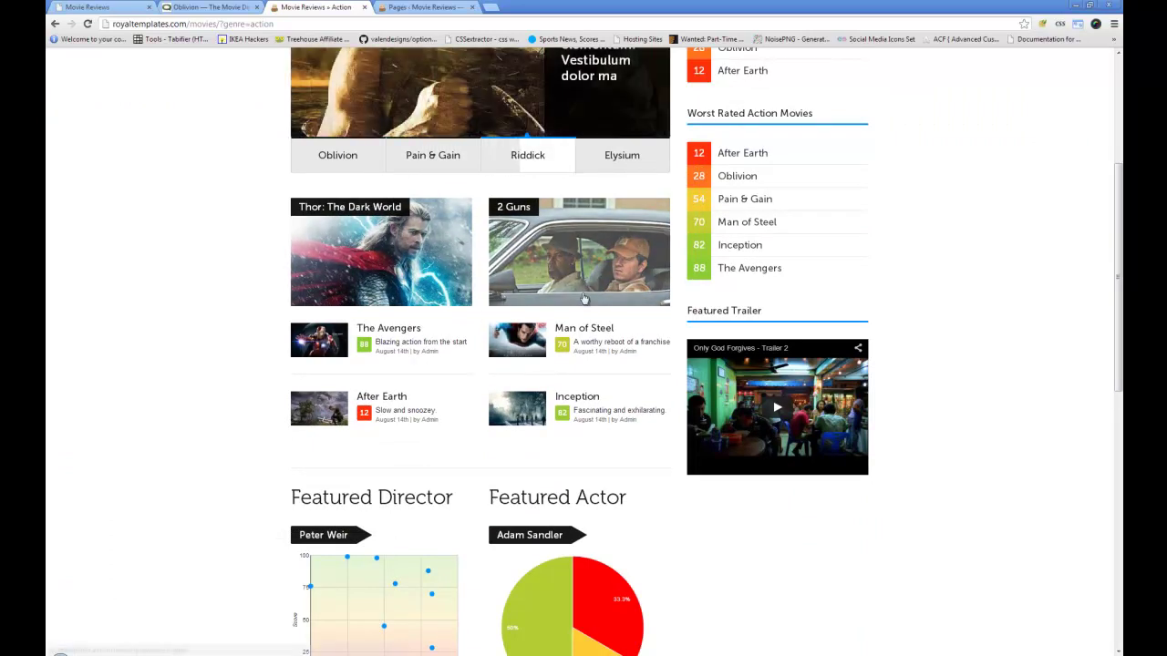
{"action": "scroll", "coordinate": [507, 205], "scroll_direction": "up", "scroll_amount": 2}
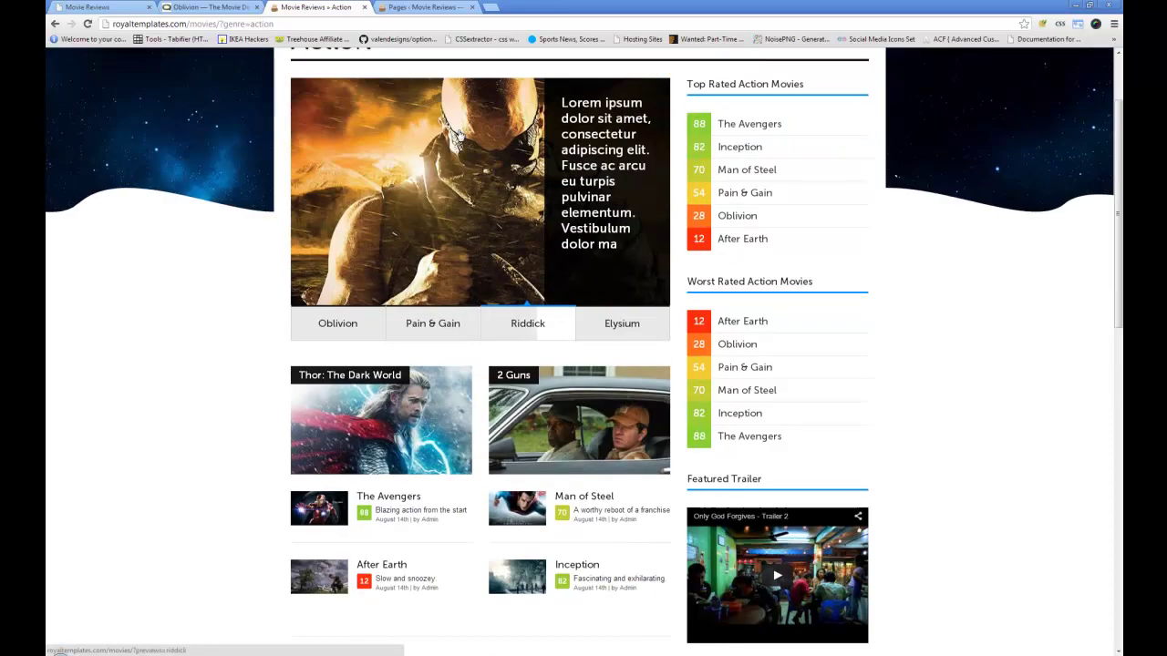
{"action": "left_click", "coordinate": [423, 324]}
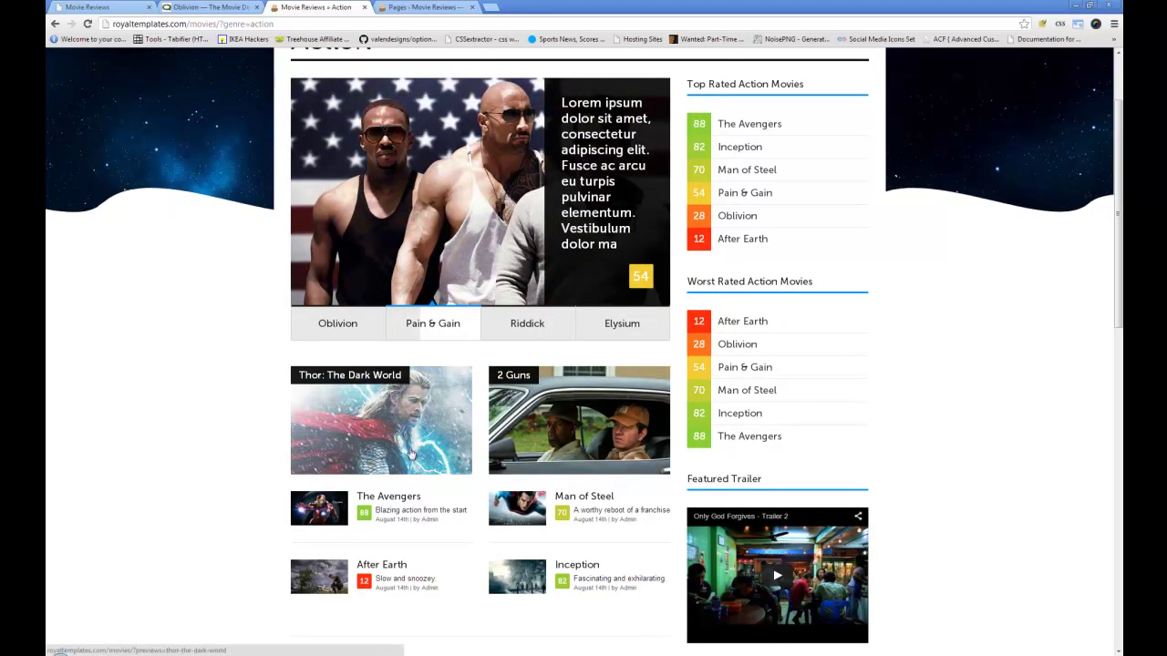
{"action": "scroll", "coordinate": [366, 71], "scroll_direction": "up", "scroll_amount": 2}
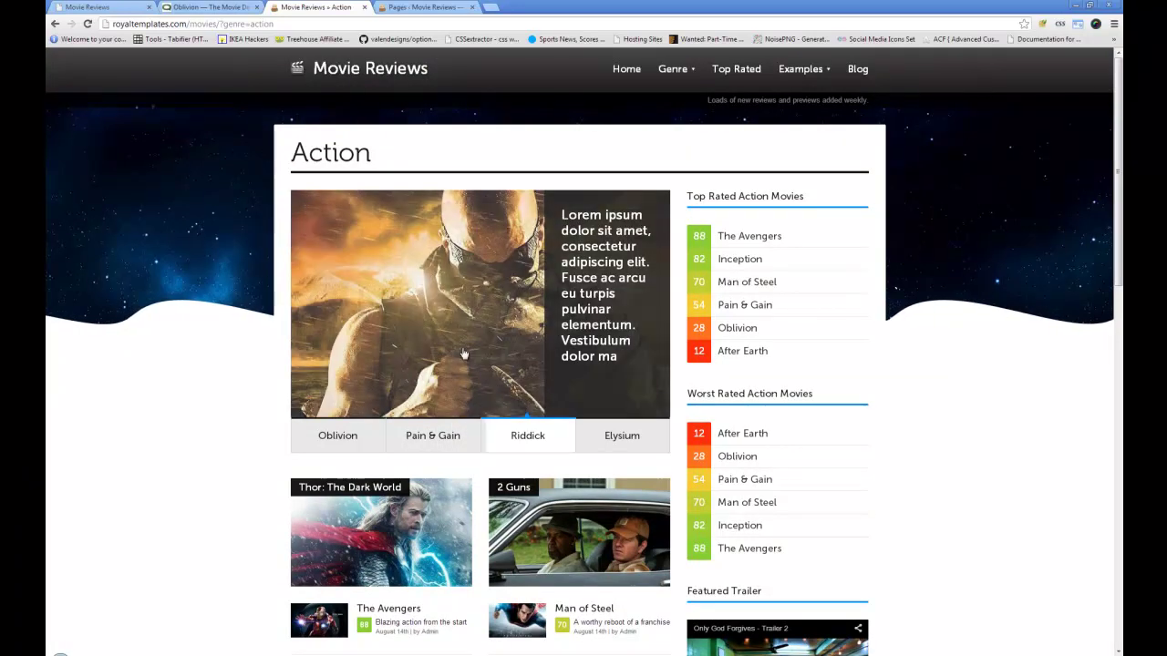
- Open the Science Fiction genre archive to examine its layout without a featured slider, and return to the Action archive
{"action": "left_click", "coordinate": [686, 113]}
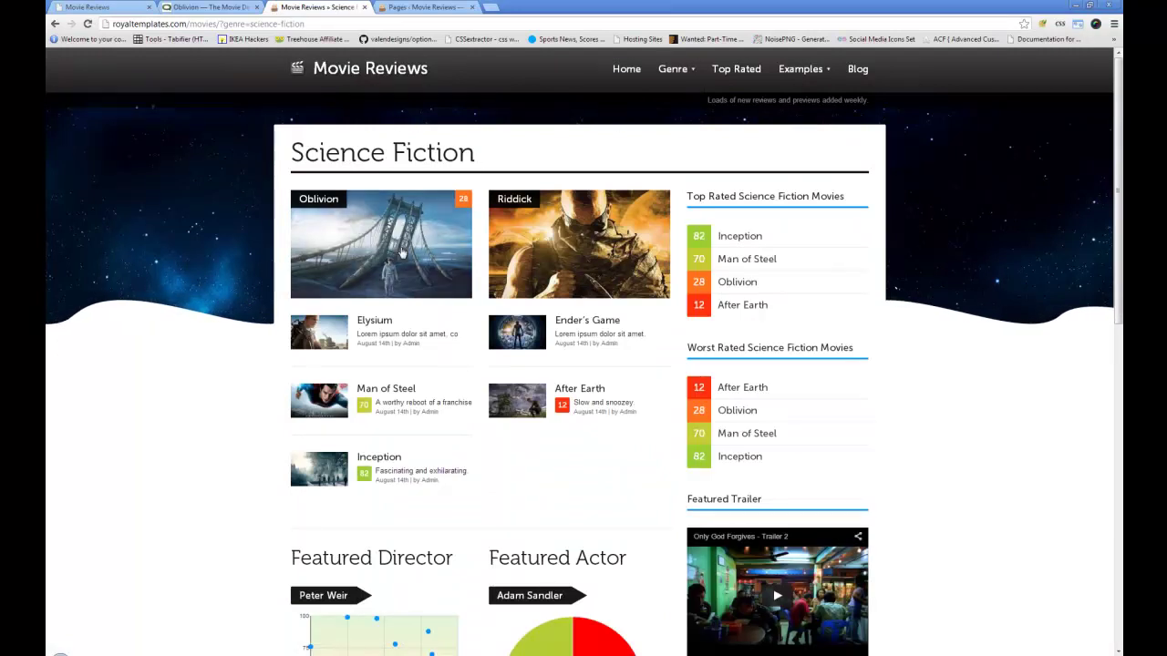
{"action": "scroll", "coordinate": [539, 349], "scroll_direction": "down", "scroll_amount": 2}
{"action": "scroll", "coordinate": [539, 349], "scroll_direction": "up", "scroll_amount": 2}
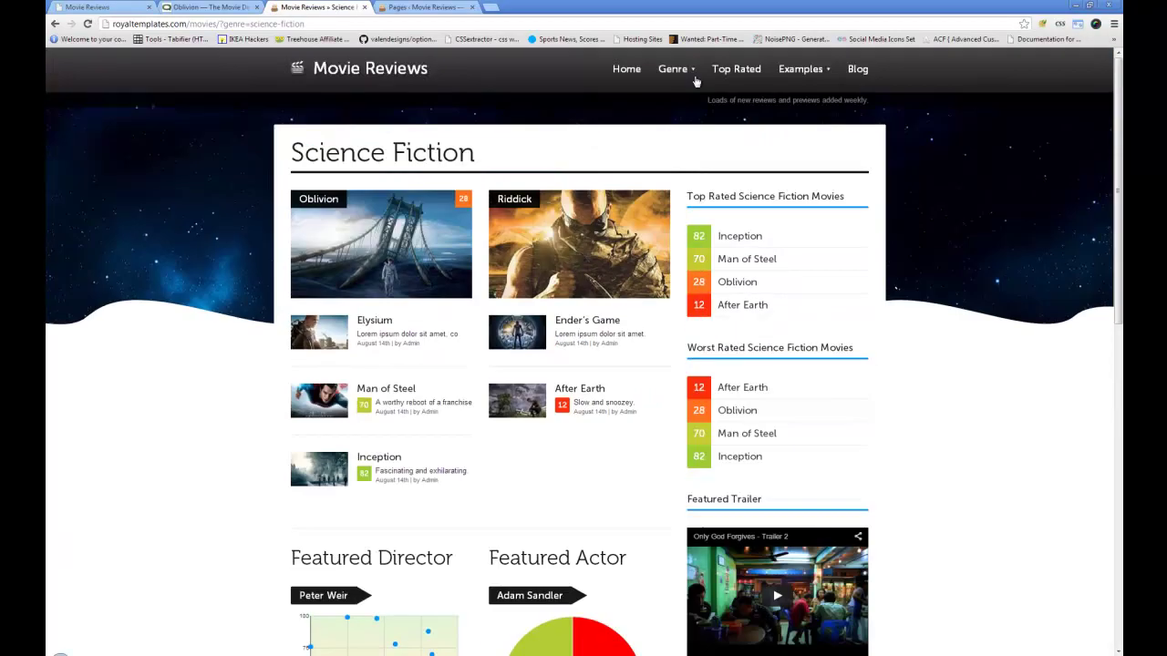
{"action": "mouse_move", "coordinate": [676, 71]}
{"action": "left_click", "coordinate": [680, 95]}
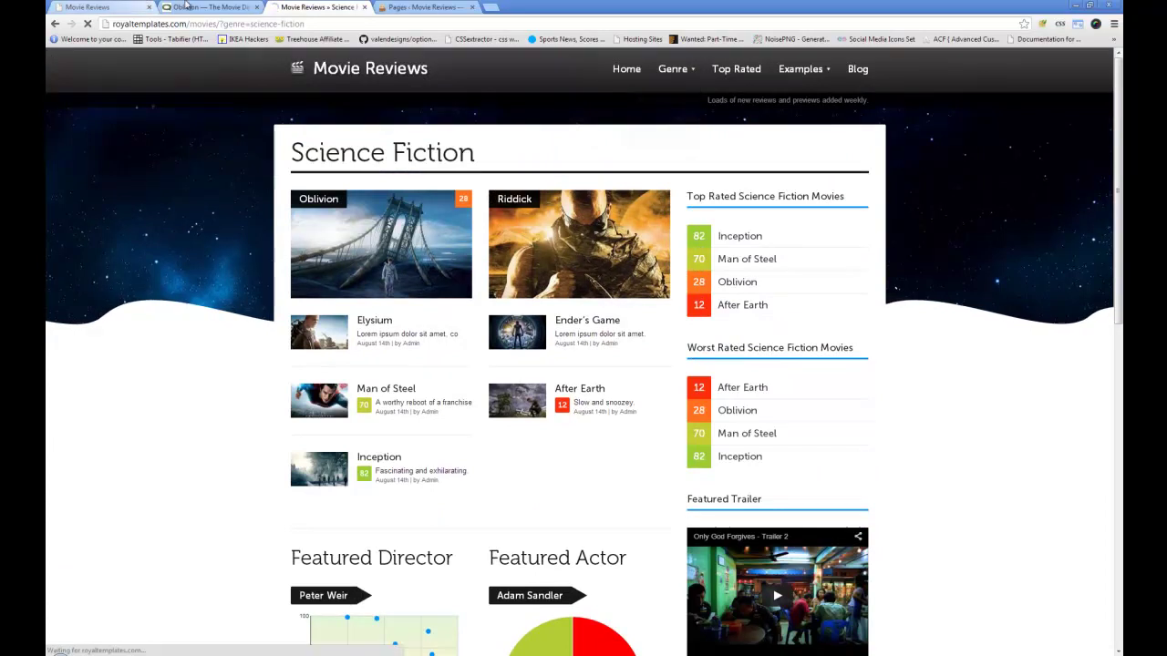
- Open the Action review genre for editing to check its Show Featured Slider option, and return to the site's Action archive
{"action": "left_click", "coordinate": [399, 6]}
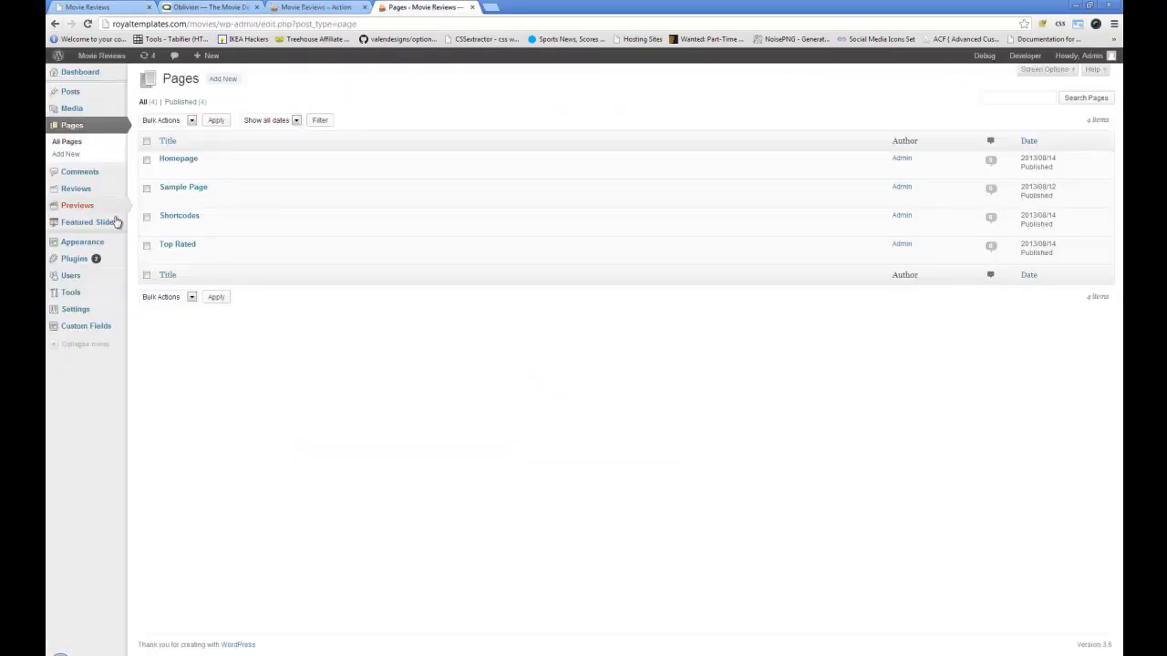
{"action": "mouse_move", "coordinate": [107, 198]}
{"action": "left_click", "coordinate": [165, 251]}
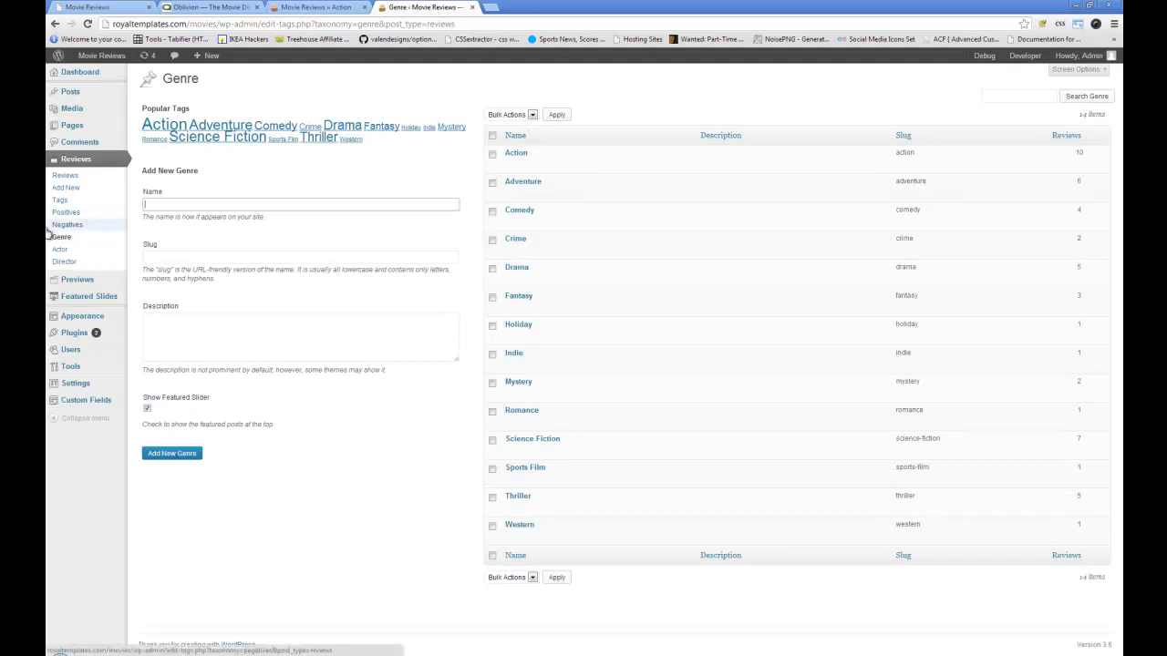
{"action": "left_click", "coordinate": [510, 164]}
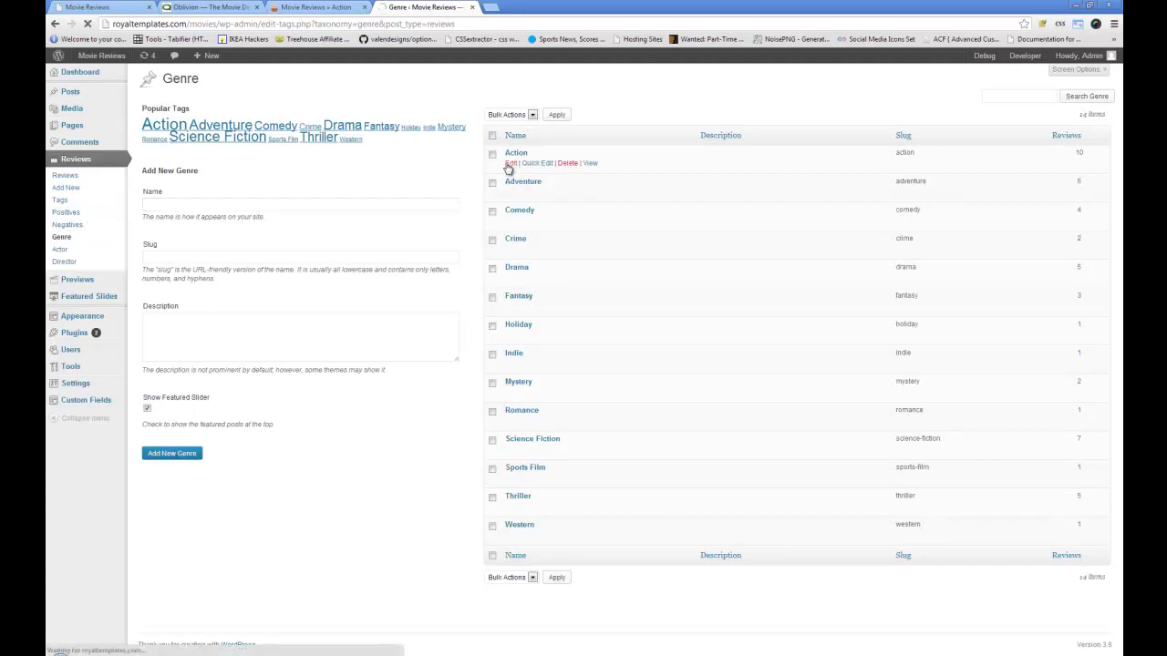
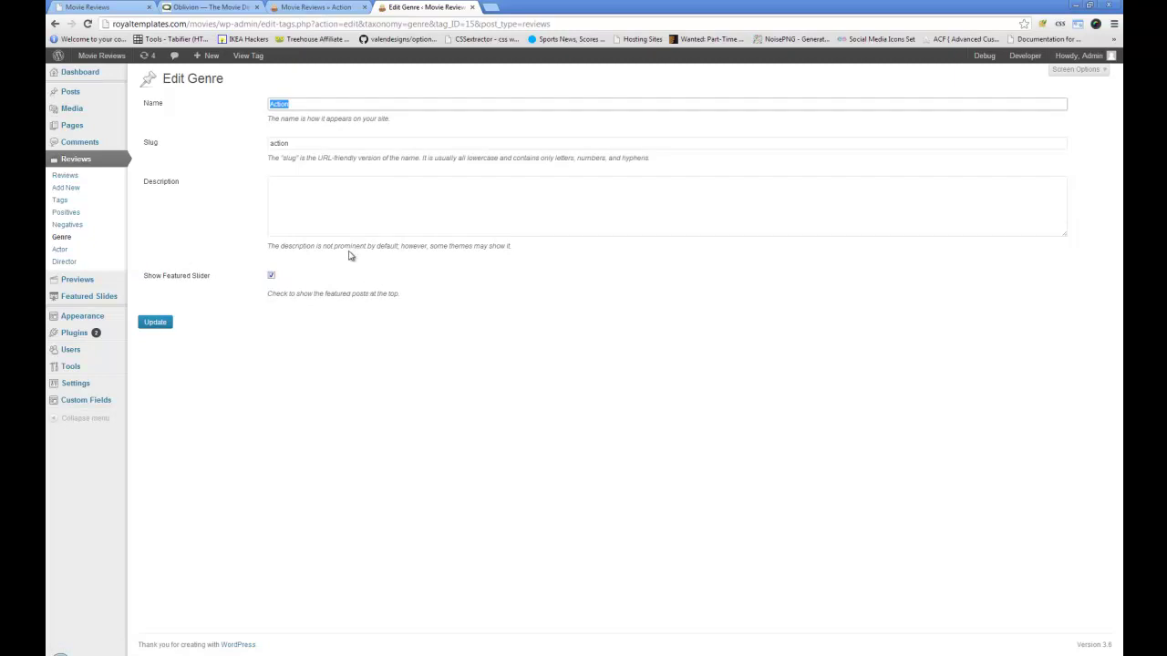
{"action": "left_click", "coordinate": [292, 6]}
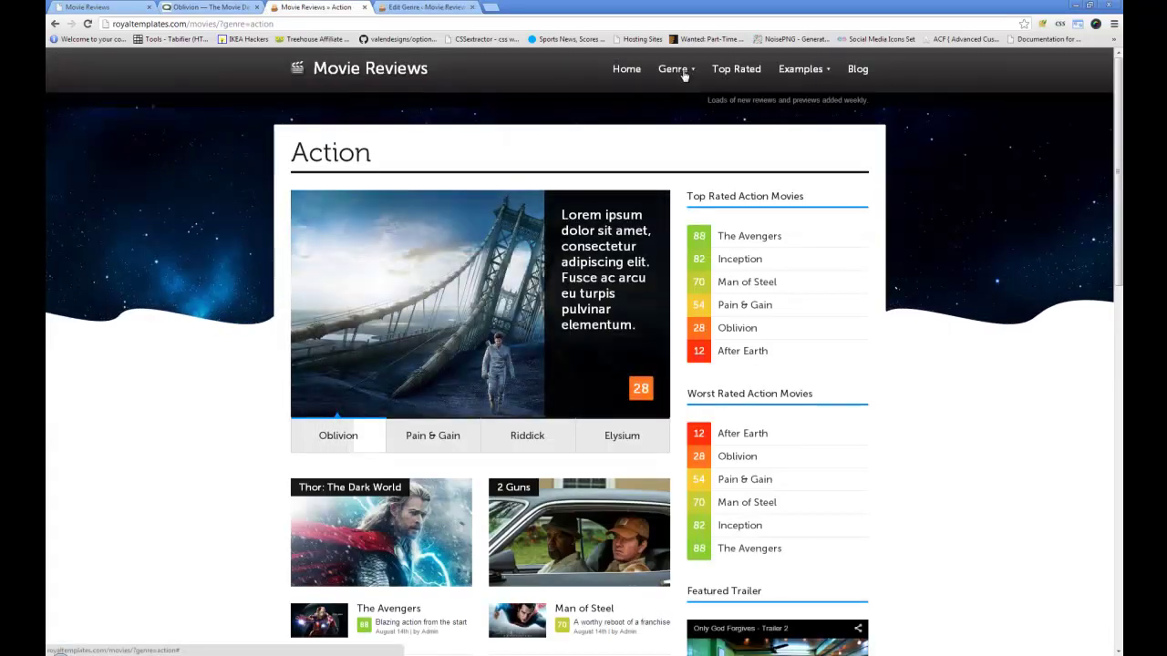
- Open the superhero tag archive and examine its review posts, top and worst rated lists, and featured director and actor charts
{"action": "mouse_move", "coordinate": [685, 78]}
{"action": "left_click", "coordinate": [685, 134]}
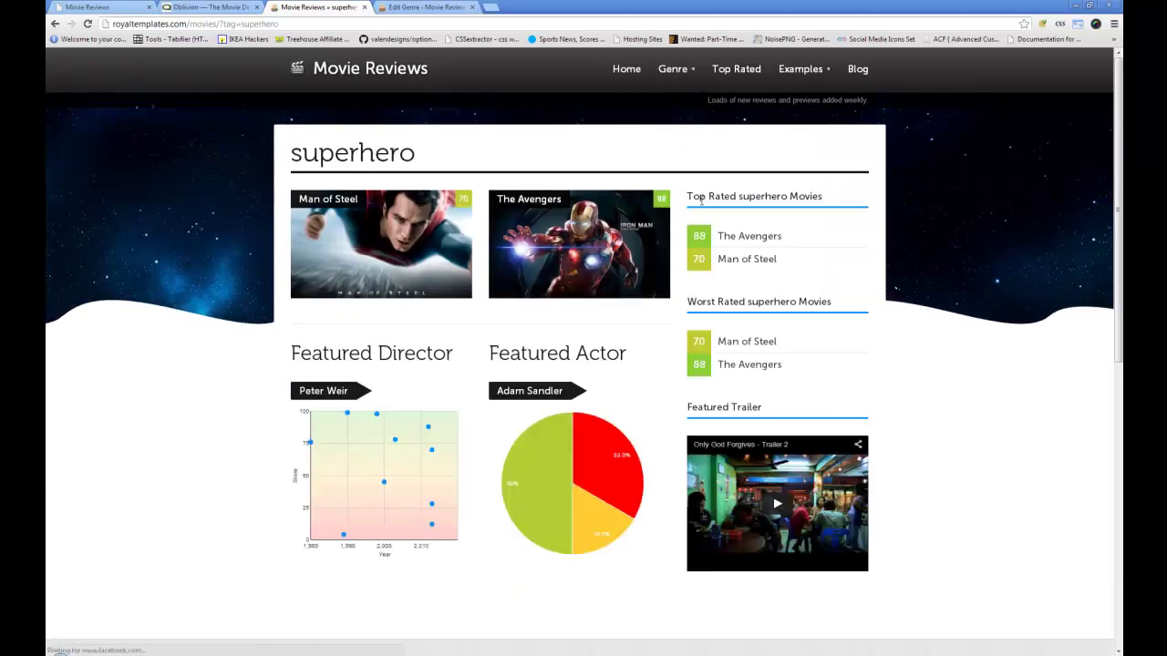
{"action": "scroll", "coordinate": [423, 252], "scroll_direction": "down", "scroll_amount": 3}
{"action": "scroll", "coordinate": [423, 251], "scroll_direction": "up", "scroll_amount": 2}
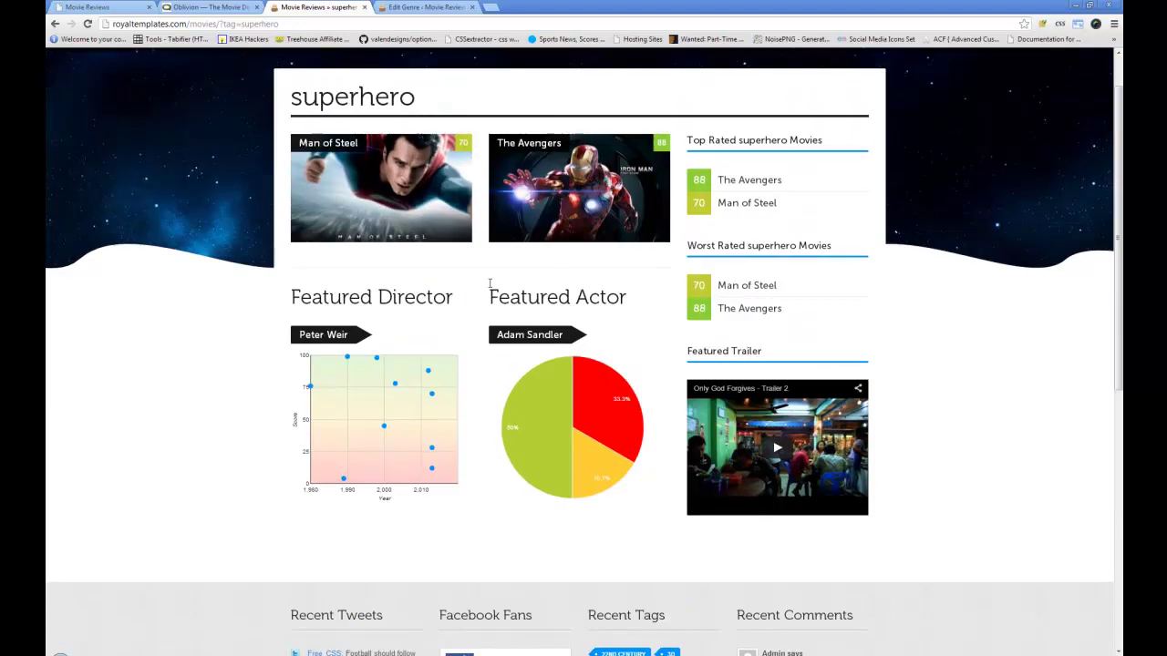
{"action": "left_click", "coordinate": [224, 5]}
{"action": "left_click", "coordinate": [280, 5]}
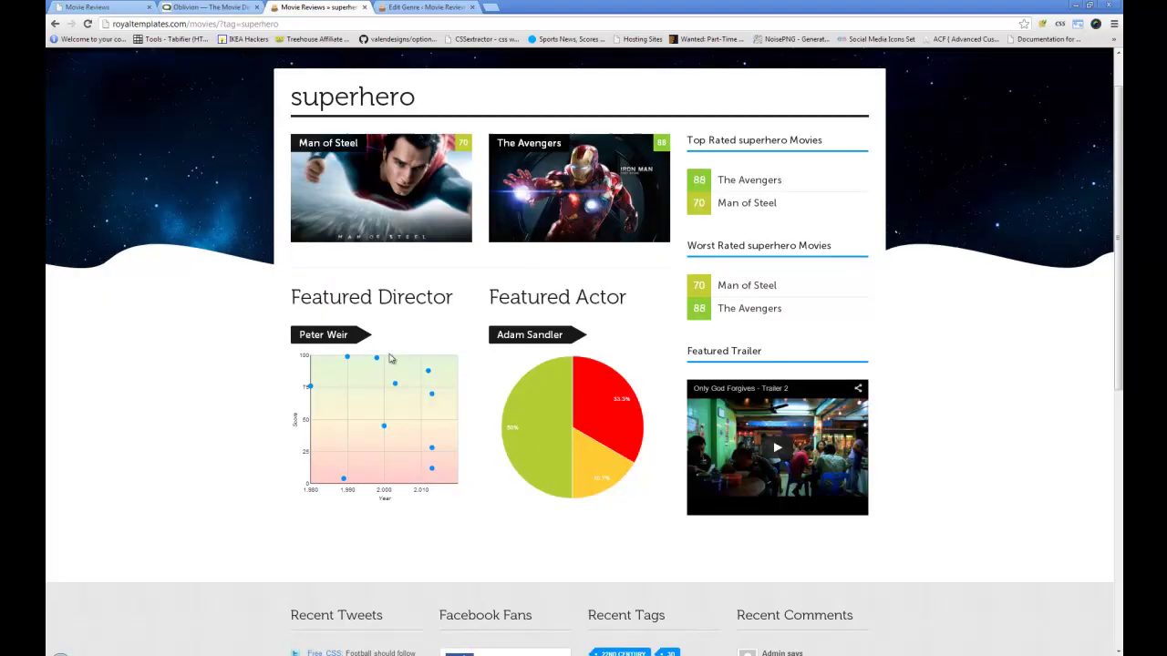
- Open the widget management page and expand archive-sidebar, archive-sidebar2 and archive-sidebar3 to see their assigned widgets
{"action": "left_click", "coordinate": [207, 6]}
{"action": "left_click", "coordinate": [421, 7]}
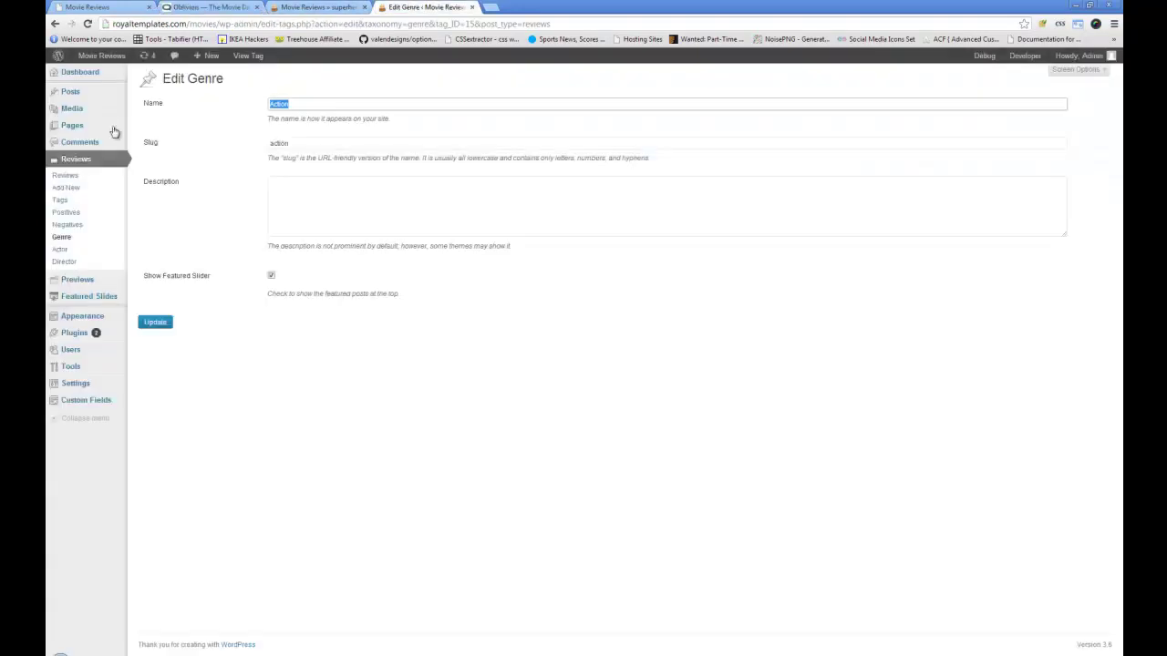
{"action": "mouse_move", "coordinate": [99, 329]}
{"action": "left_click", "coordinate": [151, 341]}
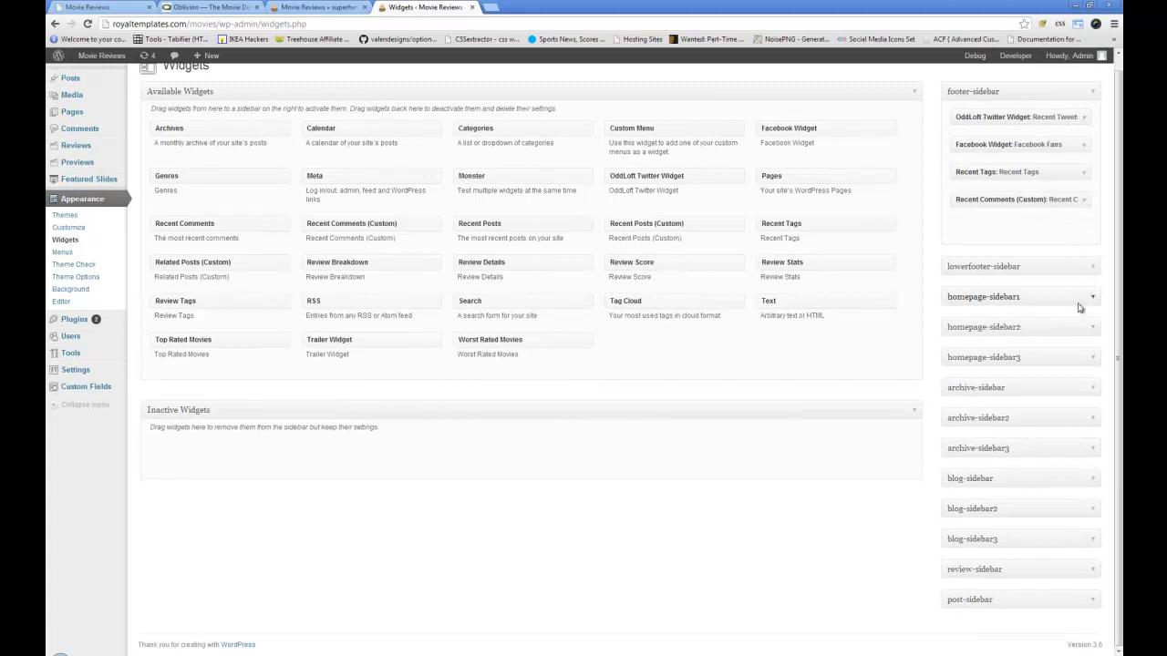
{"action": "left_click", "coordinate": [1096, 385]}
{"action": "scroll", "coordinate": [1096, 392], "scroll_direction": "down", "scroll_amount": 1}
{"action": "left_click", "coordinate": [1096, 419]}
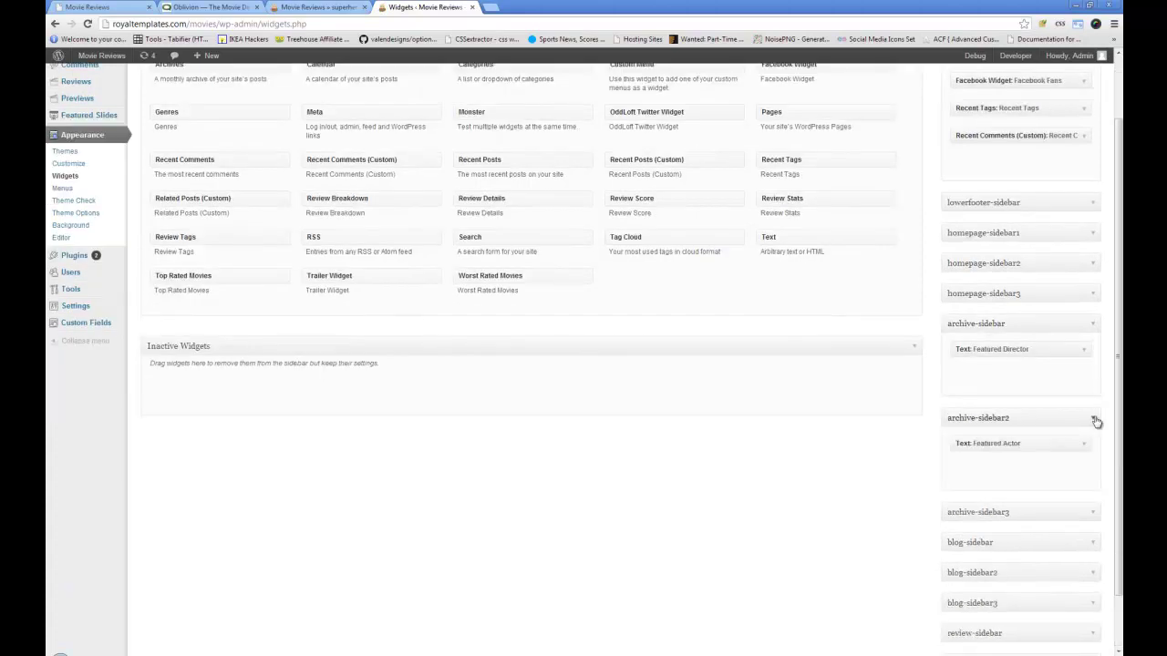
{"action": "left_click", "coordinate": [1093, 513]}
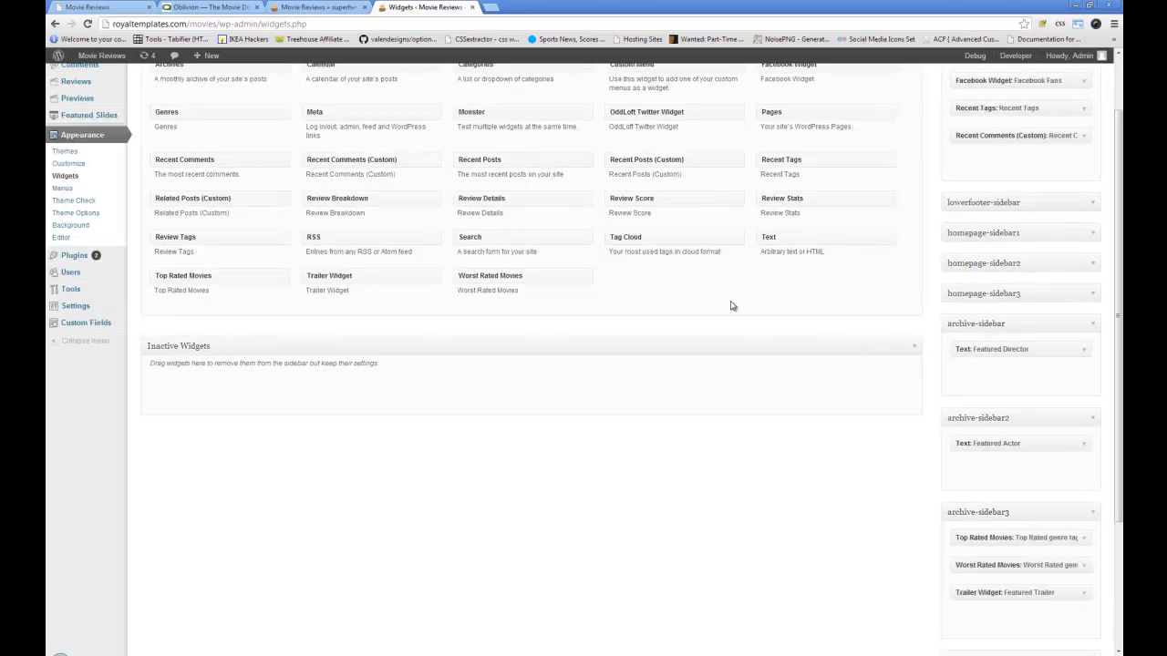
- Compare the superhero archive's Featured Director section with the plot shortcode in archive-sidebar's Featured Director text widget
{"action": "left_click", "coordinate": [314, 7]}
{"action": "scroll", "coordinate": [396, 276], "scroll_direction": "down", "scroll_amount": 1}
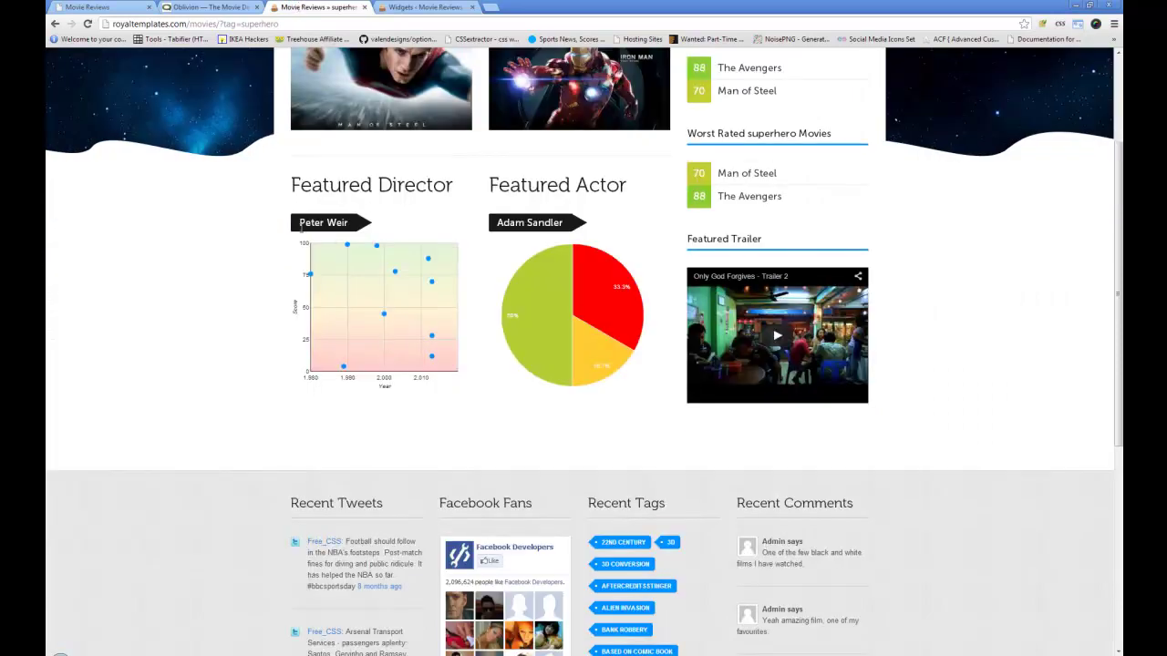
{"action": "left_click", "coordinate": [451, 5]}
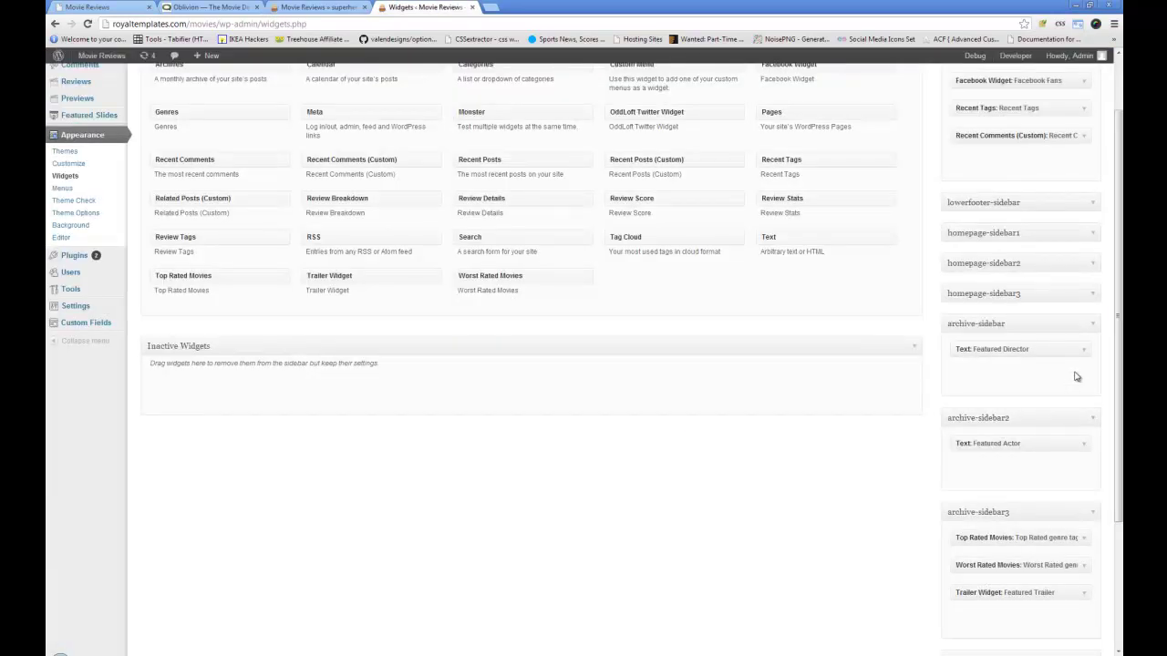
{"action": "left_click", "coordinate": [1081, 354]}
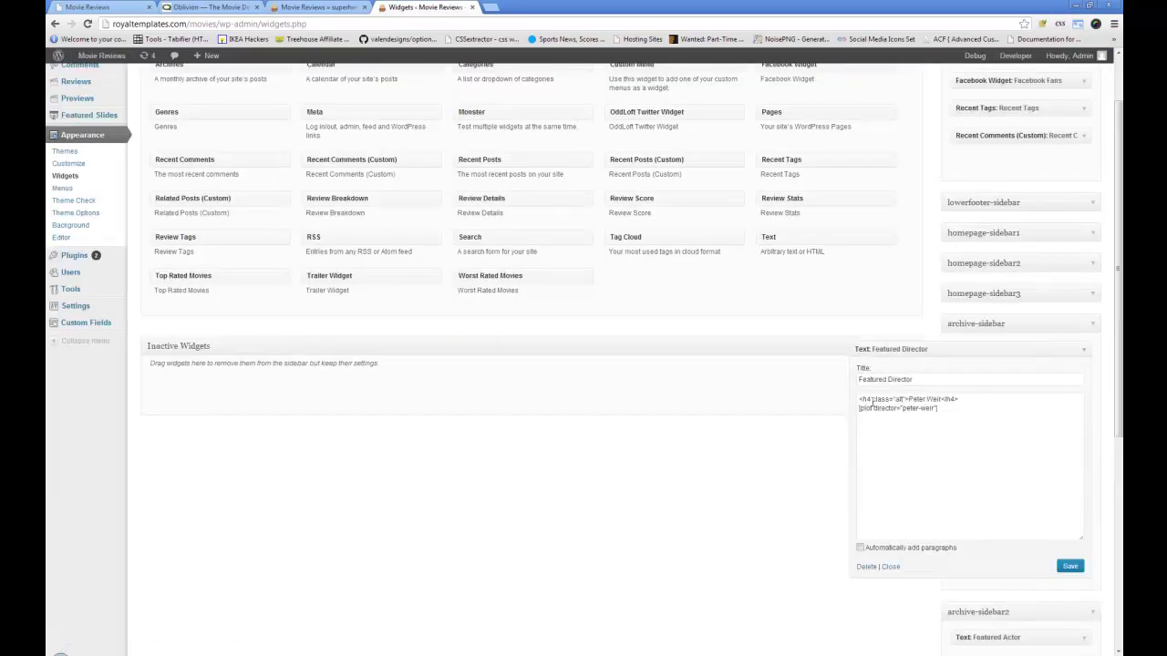
{"action": "left_click_drag", "start_coordinate": [859, 408], "coordinate": [927, 408]}
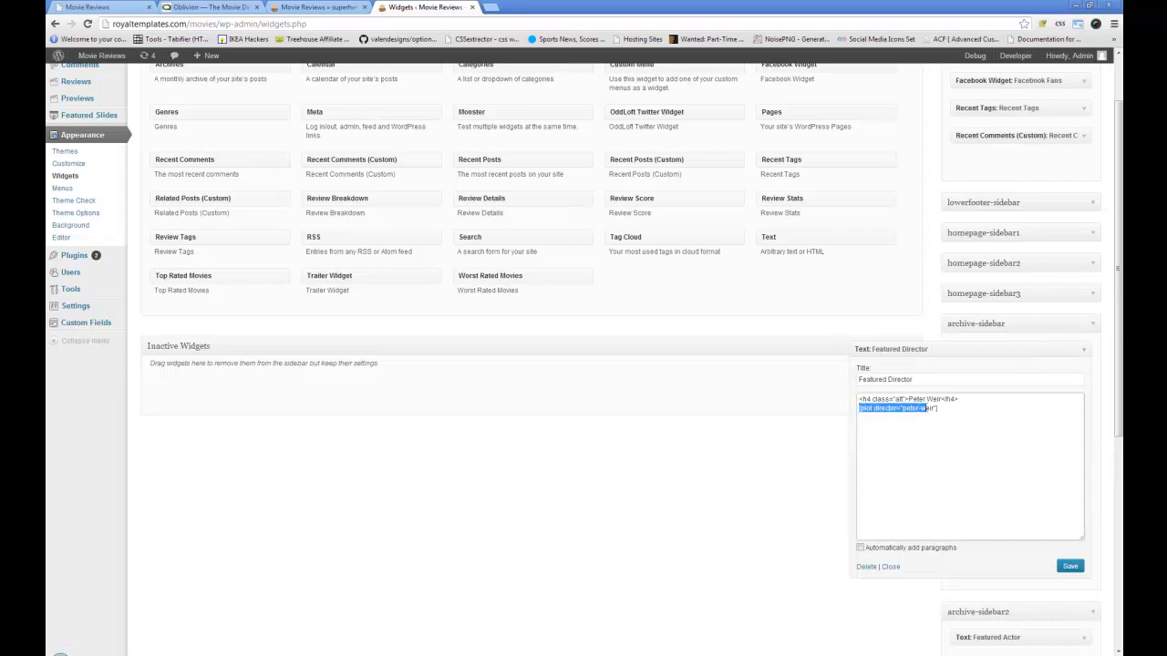
{"action": "left_click", "coordinate": [1082, 351]}
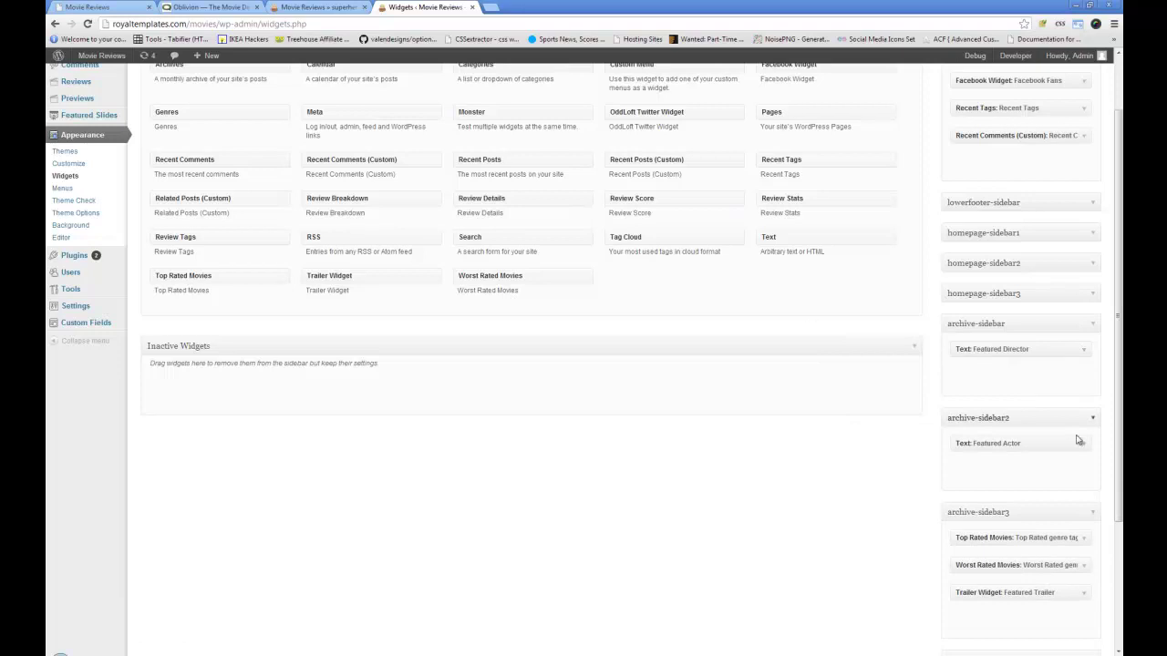
- Examine the settings of the Top Rated Movies, Worst Rated Movies and Featured Trailer widgets in archive-sidebar3
{"action": "scroll", "coordinate": [1083, 529], "scroll_direction": "down", "scroll_amount": 1}
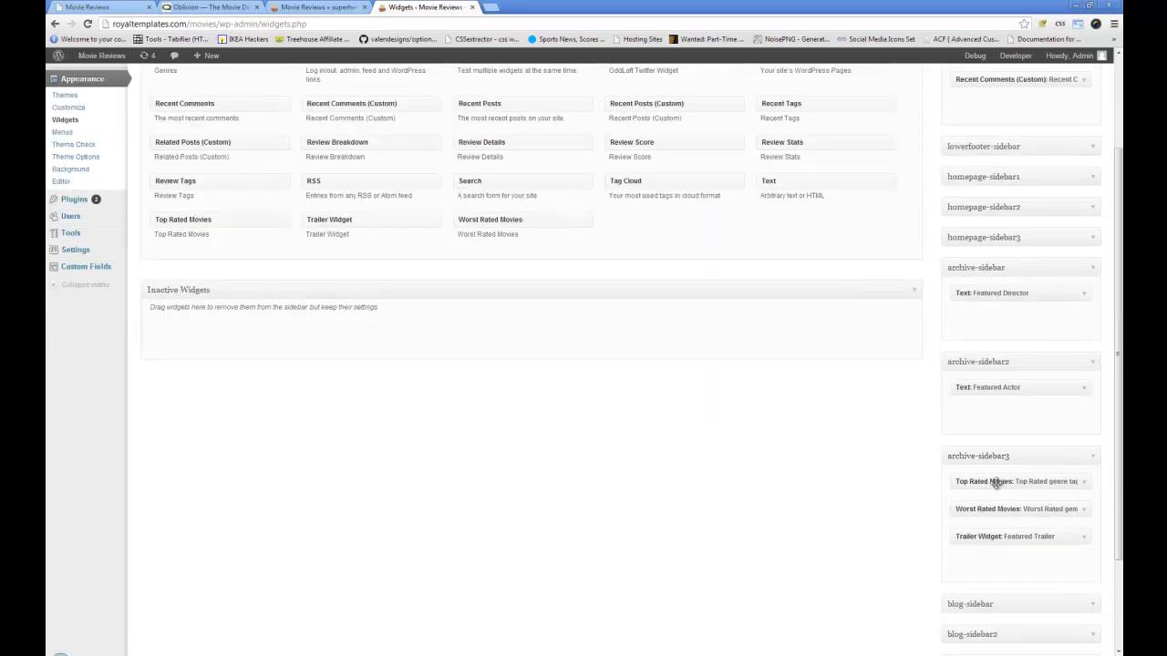
{"action": "left_click", "coordinate": [1083, 483]}
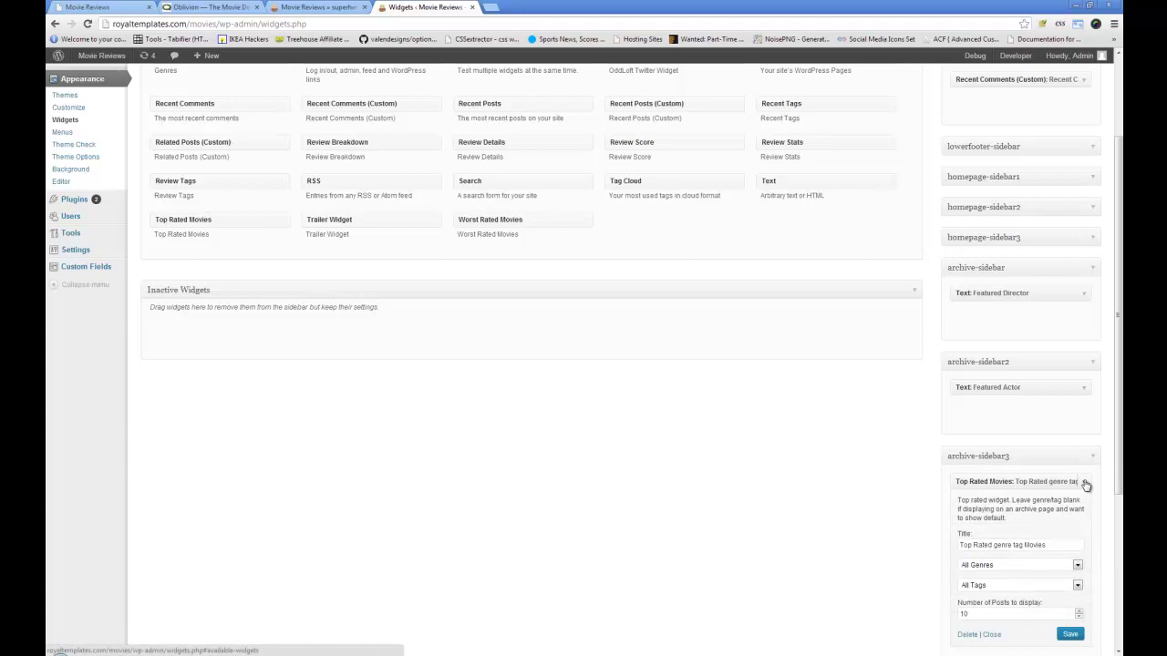
{"action": "left_click", "coordinate": [1085, 484]}
{"action": "scroll", "coordinate": [1085, 484], "scroll_direction": "down", "scroll_amount": 1}
{"action": "left_click", "coordinate": [1085, 456]}
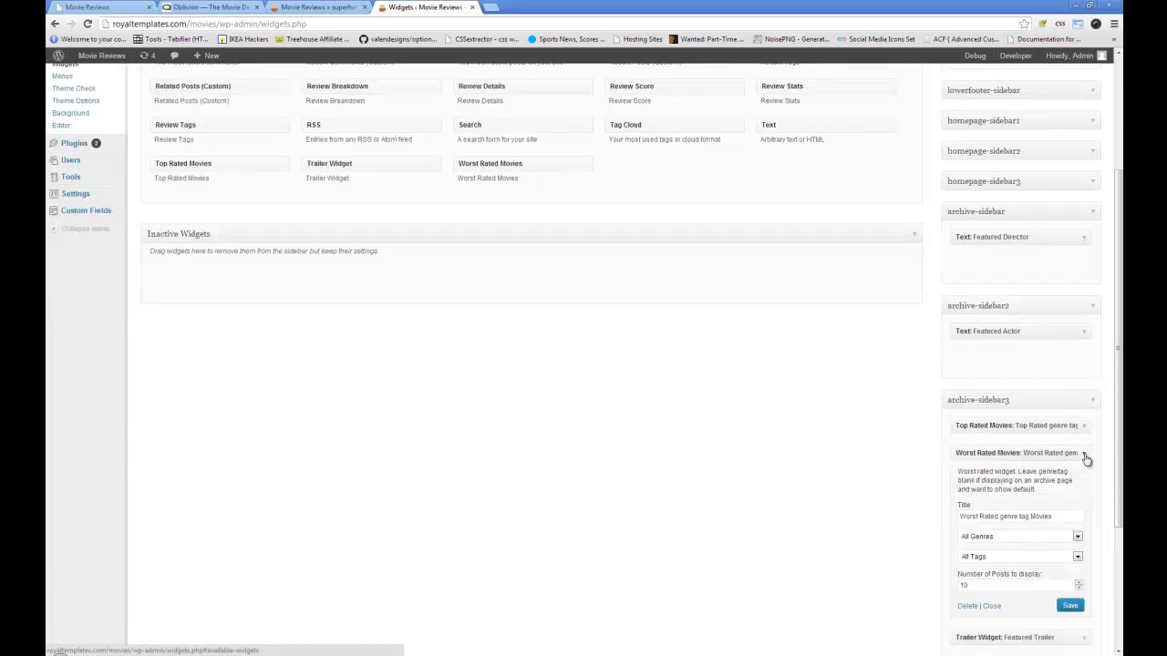
{"action": "left_click", "coordinate": [1085, 454]}
{"action": "left_click", "coordinate": [1085, 483]}
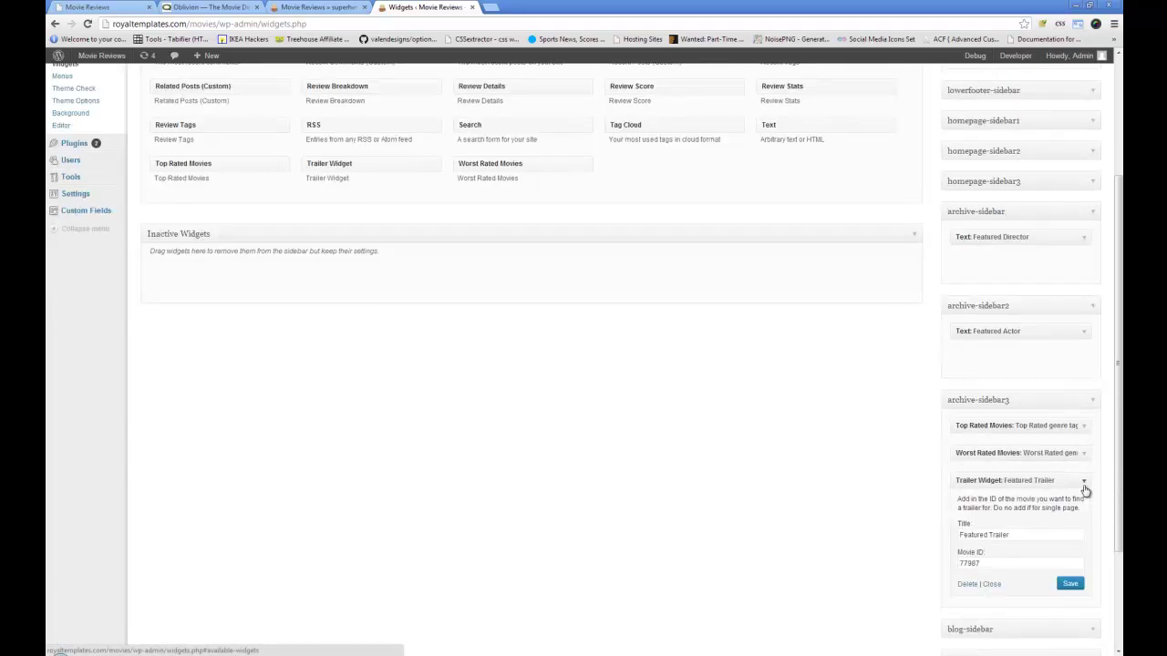
{"action": "left_click", "coordinate": [1085, 481]}
{"action": "left_click", "coordinate": [1085, 383]}
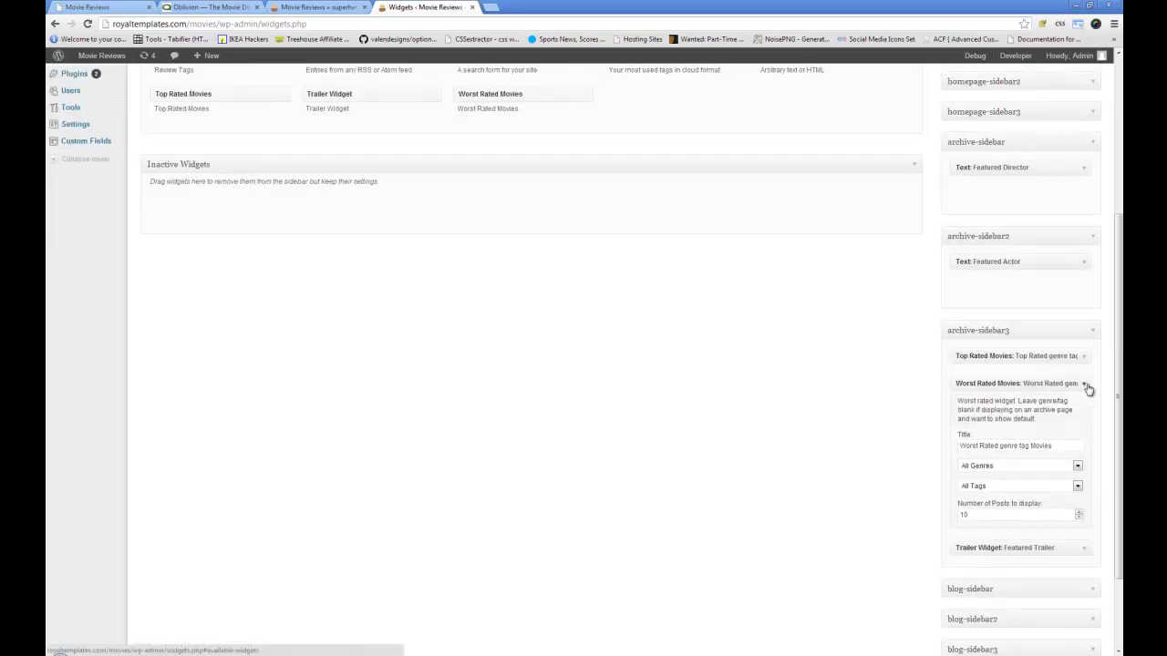
{"action": "scroll", "coordinate": [1012, 364], "scroll_direction": "down", "scroll_amount": 1}
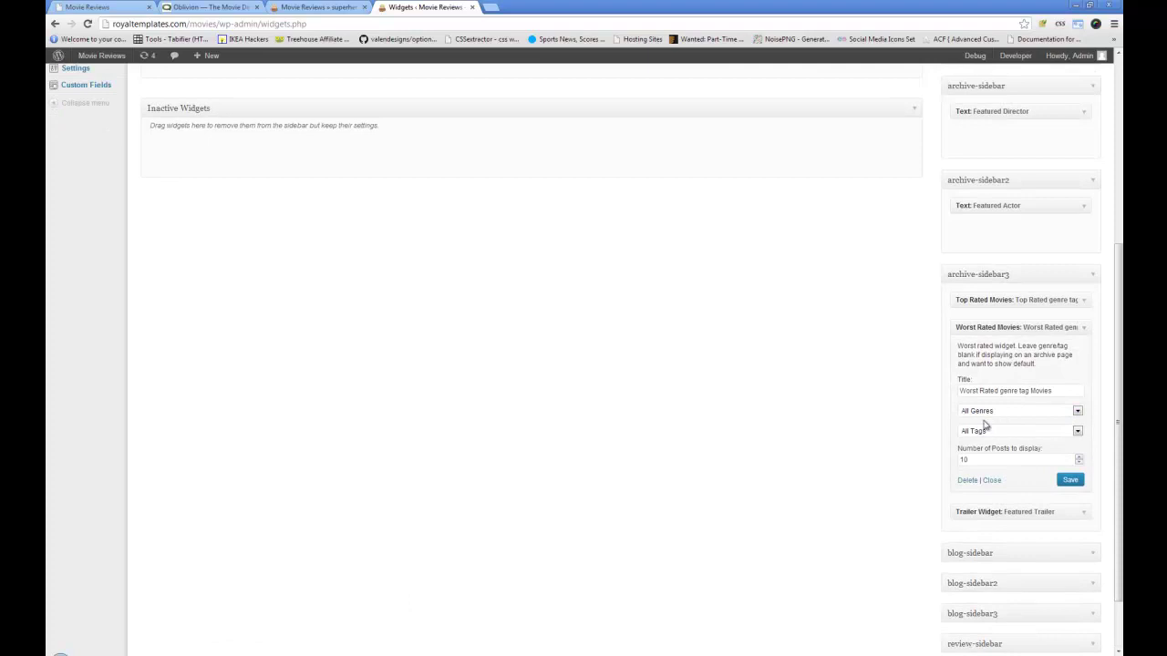
- Reload the superhero archive to check its rated-movie lists, and find the Actor/Director Pages section in the documentation
{"action": "left_click", "coordinate": [325, 8]}
{"action": "key", "text": "F5"}
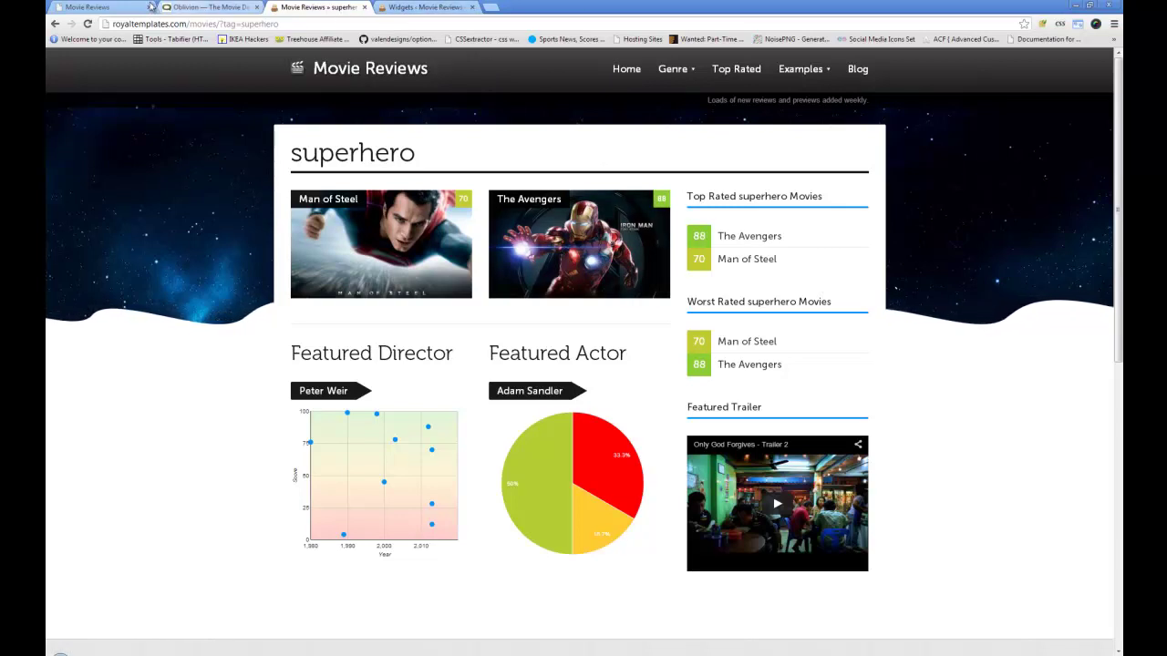
{"action": "left_click", "coordinate": [118, 5]}
{"action": "scroll", "coordinate": [375, 301], "scroll_direction": "down", "scroll_amount": 1}
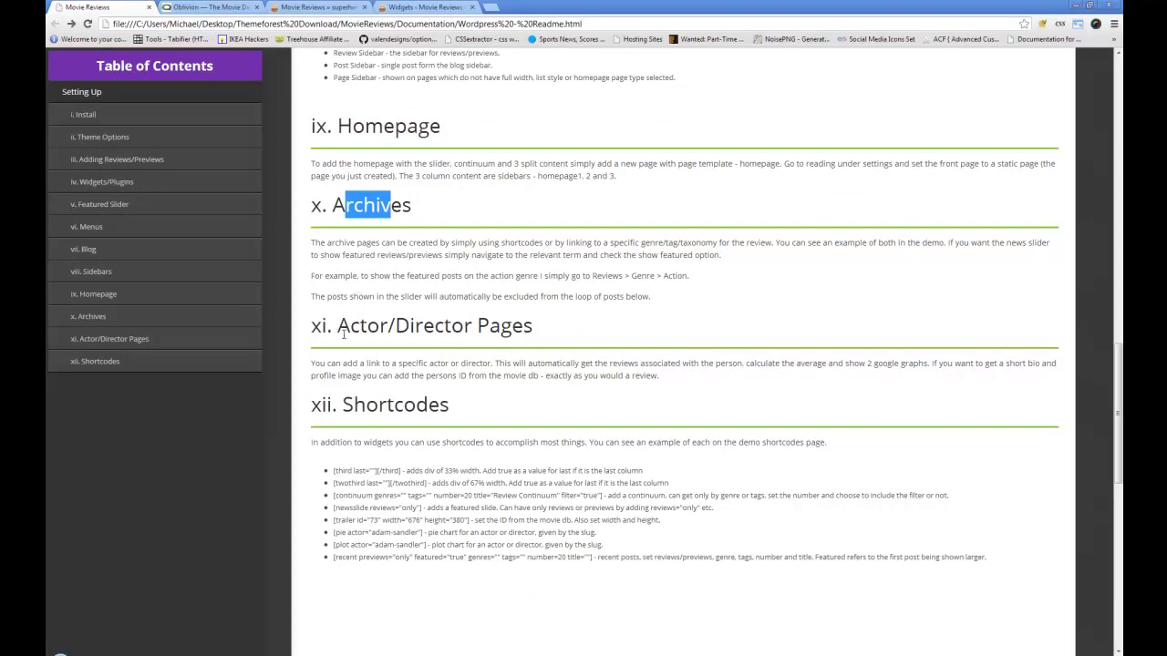
{"action": "left_click_drag", "start_coordinate": [346, 333], "coordinate": [548, 320]}
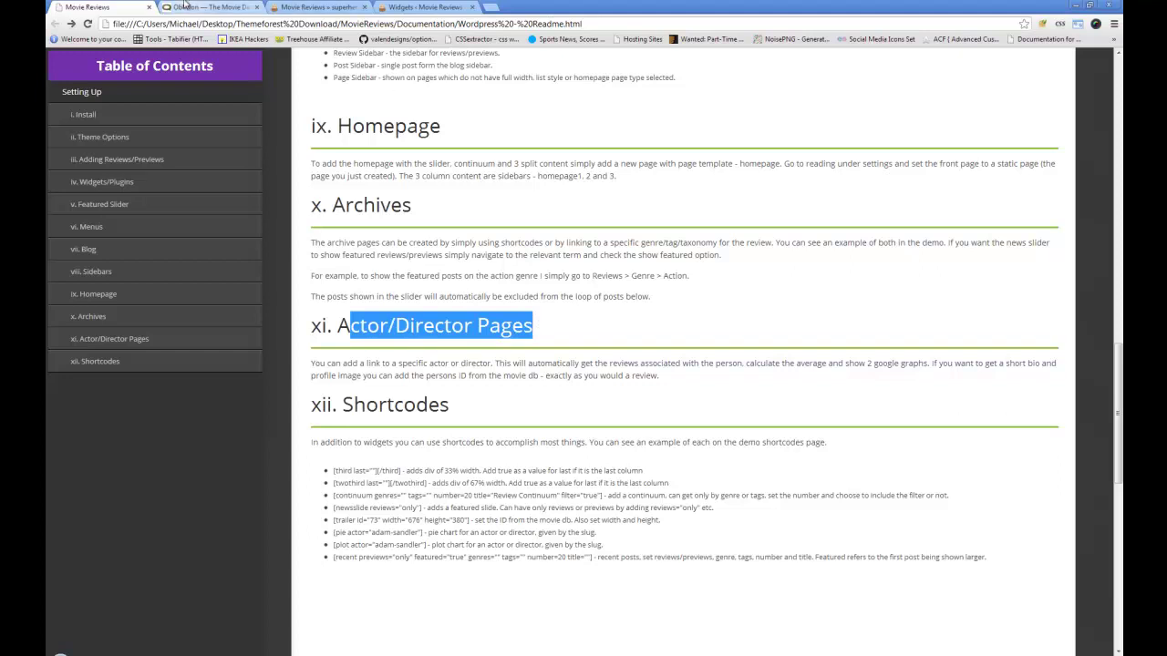
- Open the Adam Sandler example page and examine its biography, average score, charts and list of reviewed films
{"action": "left_click", "coordinate": [292, 8]}
{"action": "left_click", "coordinate": [401, 7]}
{"action": "left_click", "coordinate": [319, 7]}
{"action": "mouse_move", "coordinate": [801, 69]}
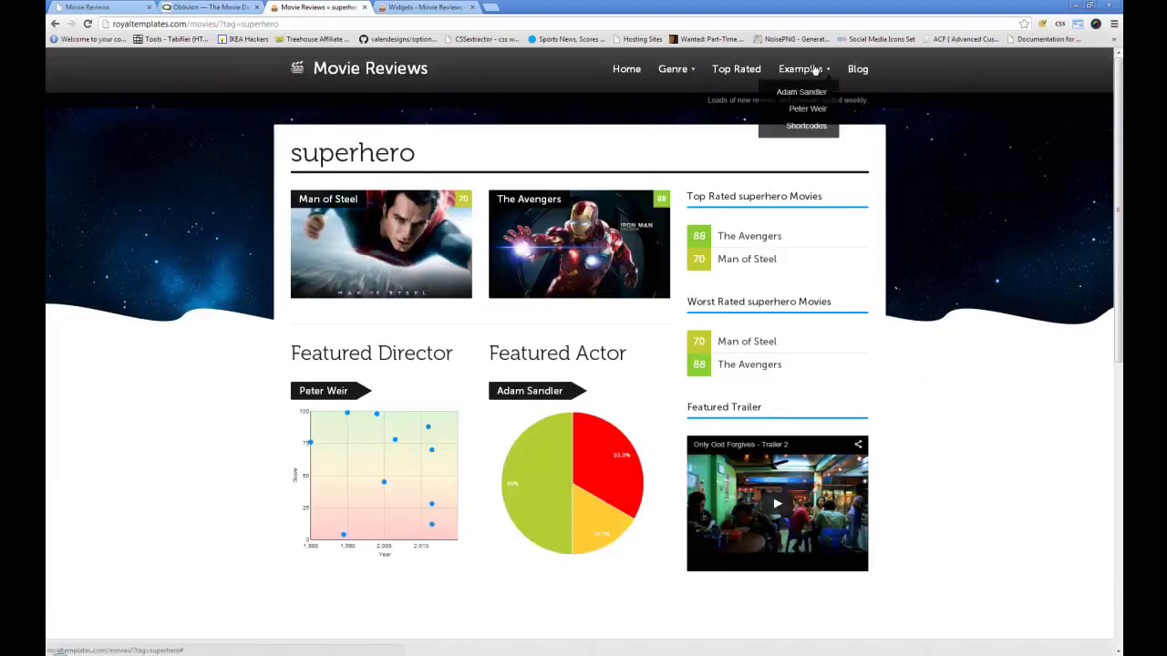
{"action": "left_click", "coordinate": [815, 95]}
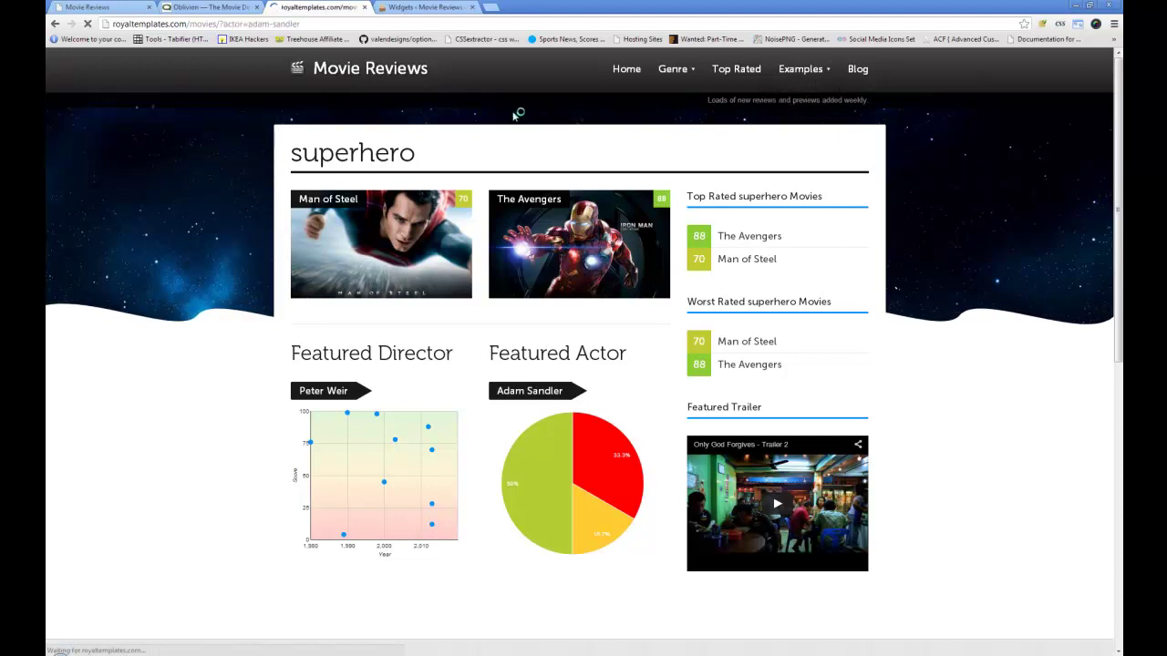
{"action": "scroll", "coordinate": [422, 156], "scroll_direction": "down", "scroll_amount": 1}
{"action": "scroll", "coordinate": [422, 157], "scroll_direction": "down", "scroll_amount": 3}
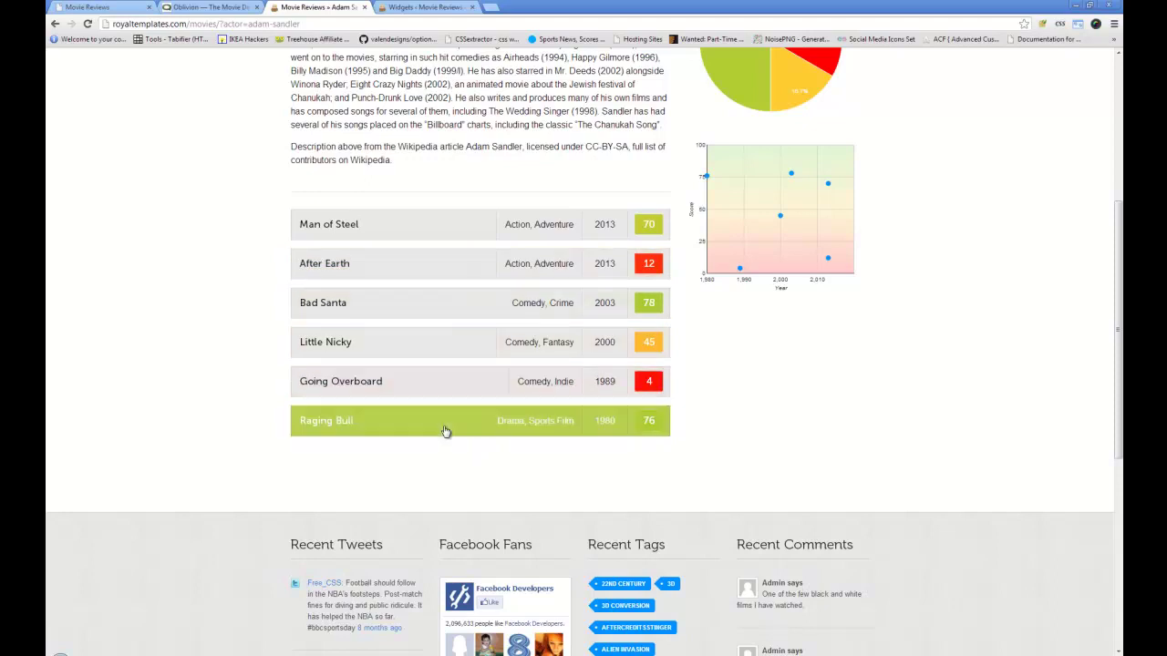
{"action": "scroll", "coordinate": [465, 301], "scroll_direction": "up", "scroll_amount": 4}
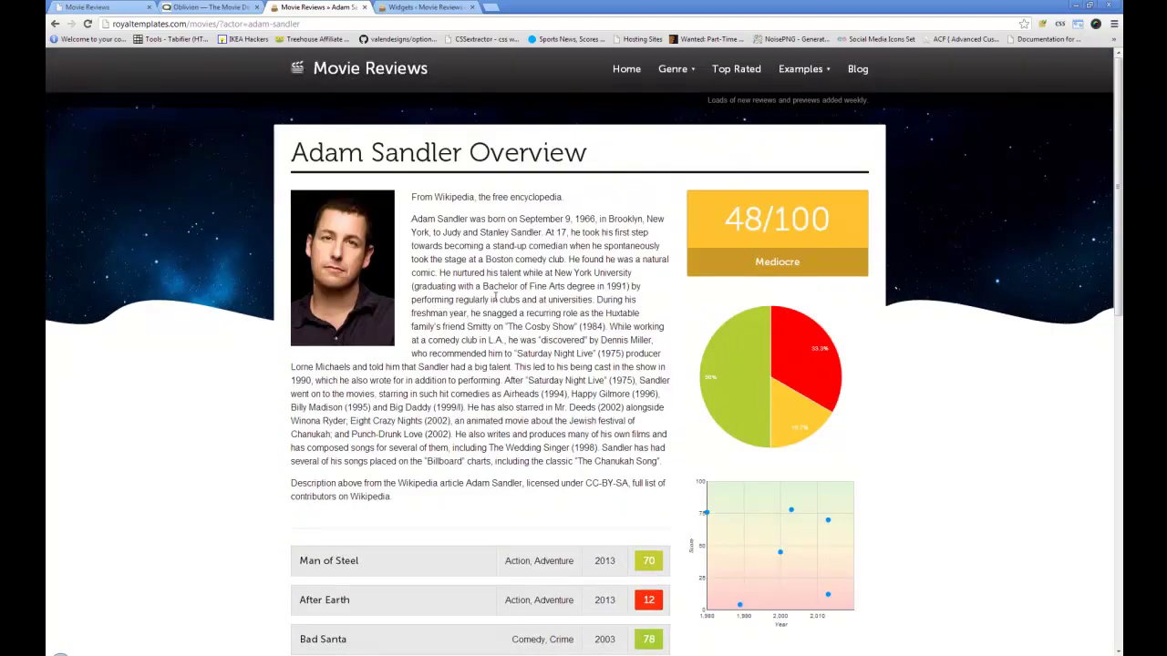
{"action": "scroll", "coordinate": [533, 118], "scroll_direction": "down", "scroll_amount": 1}
{"action": "right_click", "coordinate": [569, 258]}
{"action": "key", "text": "Escape"}
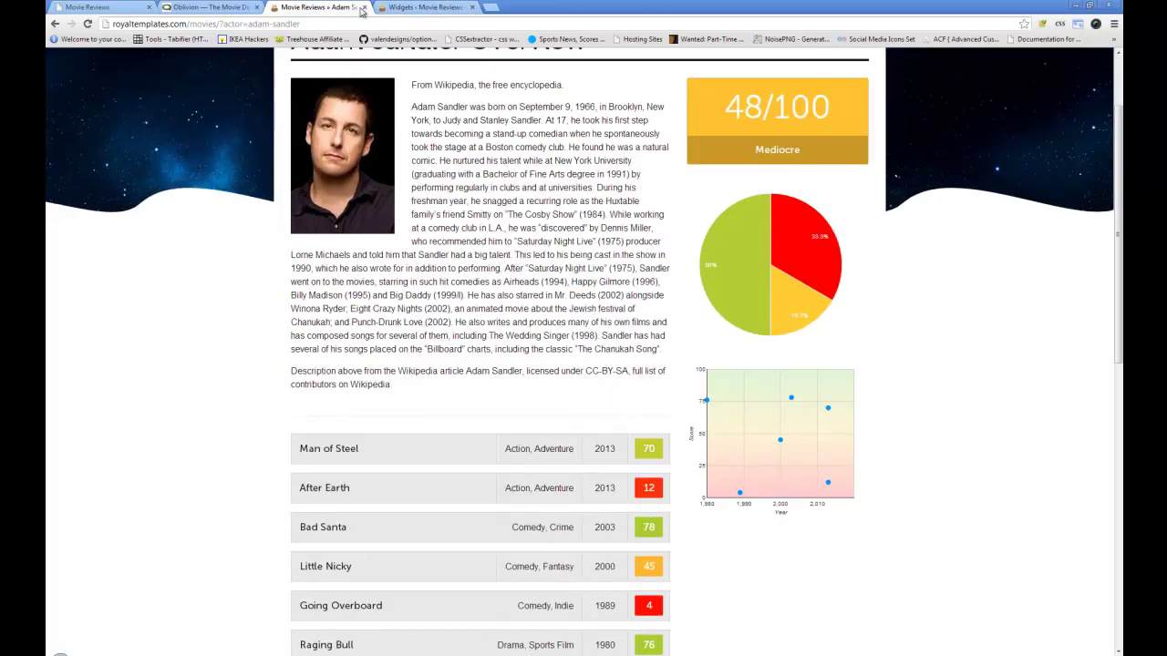
- Open the Adam Sandler actor entry for editing and examine its content, image and TheMovieDB ID fields
{"action": "left_click", "coordinate": [402, 11]}
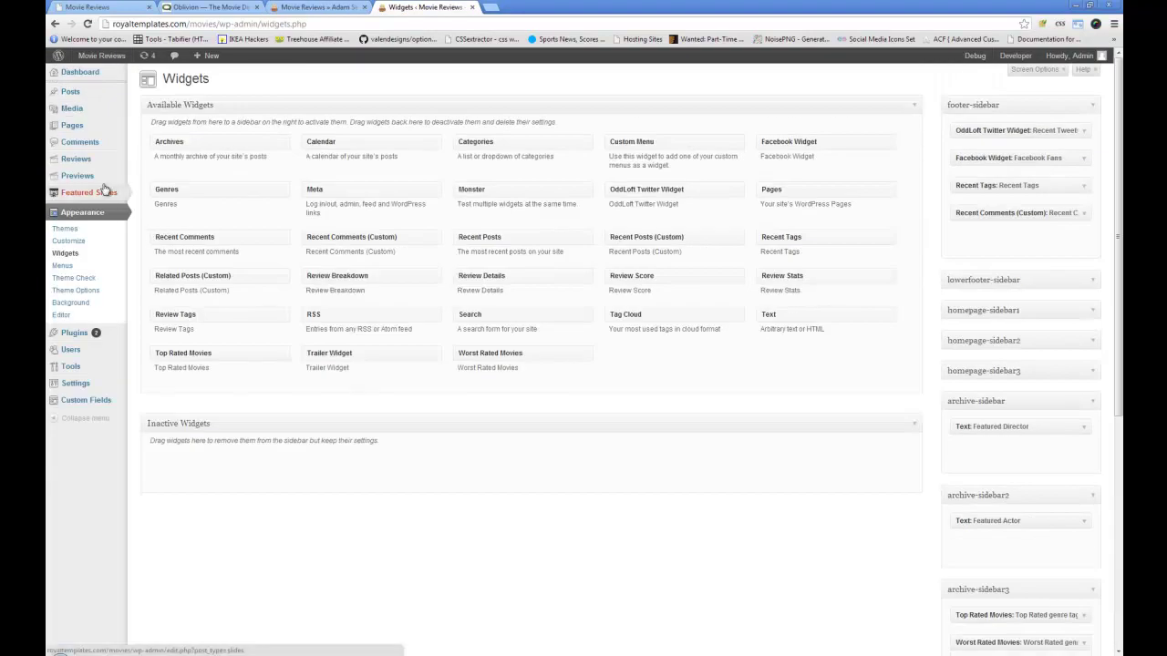
{"action": "mouse_move", "coordinate": [101, 160]}
{"action": "left_click", "coordinate": [156, 234]}
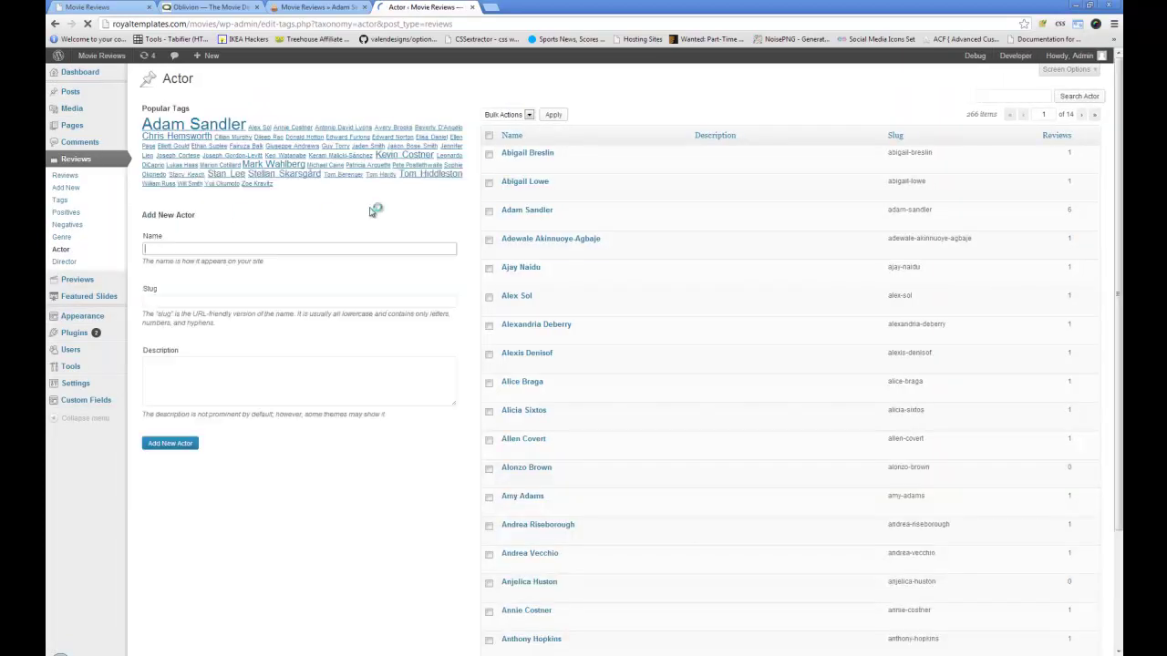
{"action": "left_click", "coordinate": [509, 222]}
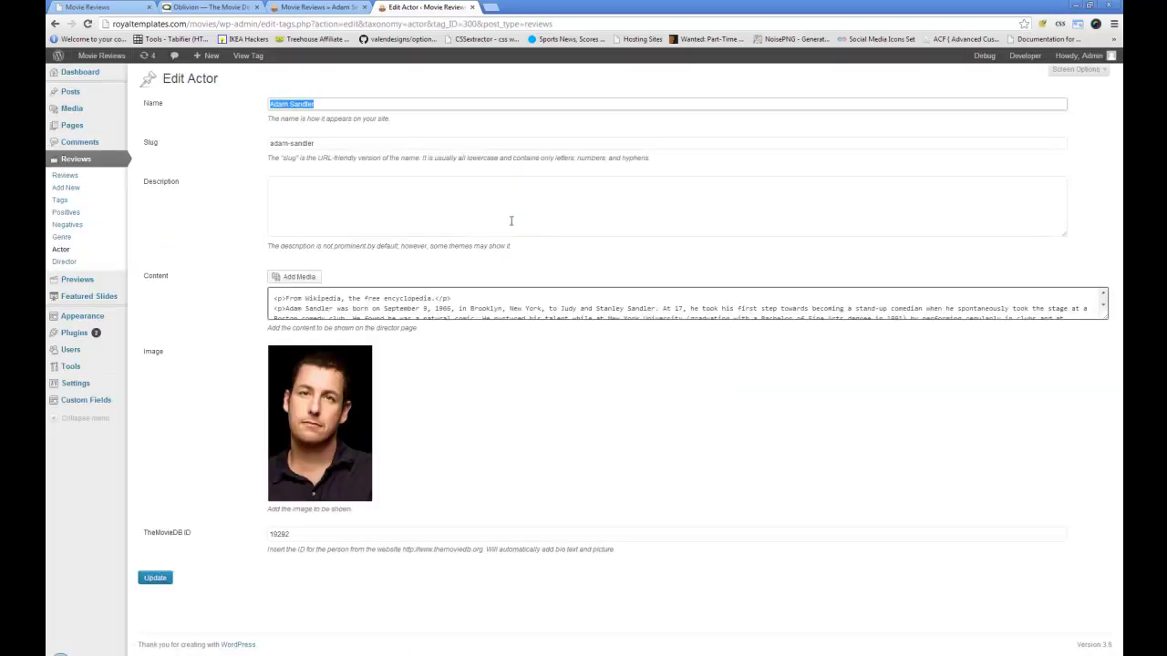
{"action": "scroll", "coordinate": [511, 221], "scroll_direction": "down", "scroll_amount": 3}
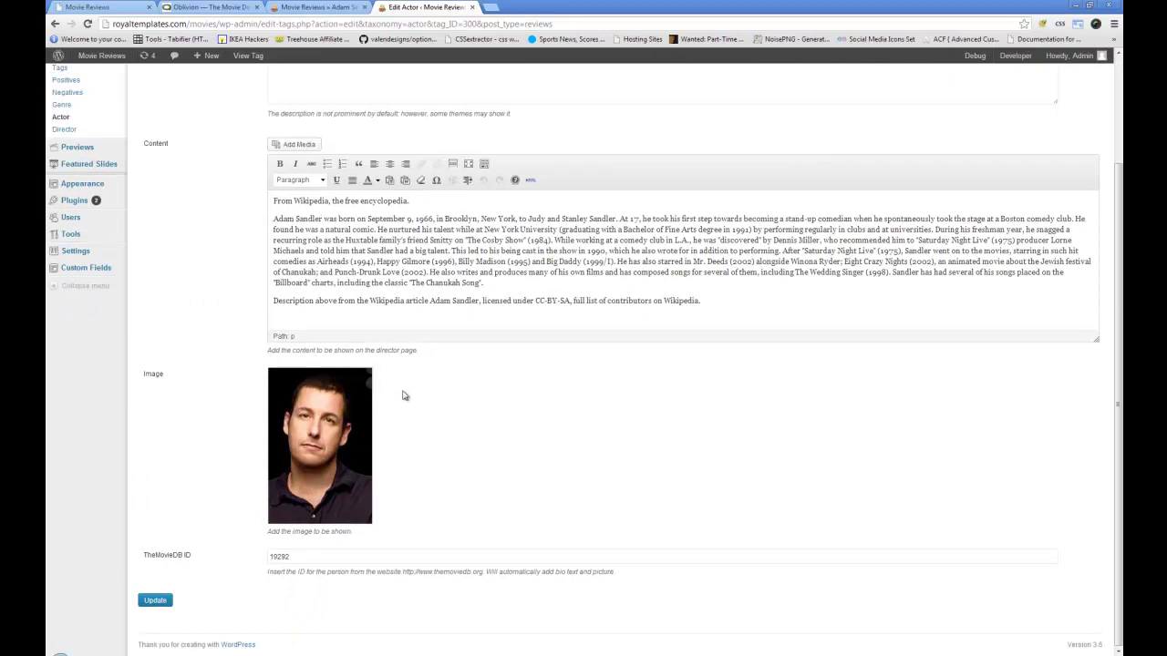
{"action": "scroll", "coordinate": [470, 392], "scroll_direction": "up", "scroll_amount": 3}
{"action": "scroll", "coordinate": [469, 392], "scroll_direction": "down", "scroll_amount": 3}
- Look at the ID in Oblivion's Movie Database address and compare it with the actor entry's ID field and content
{"action": "left_click", "coordinate": [198, 9]}
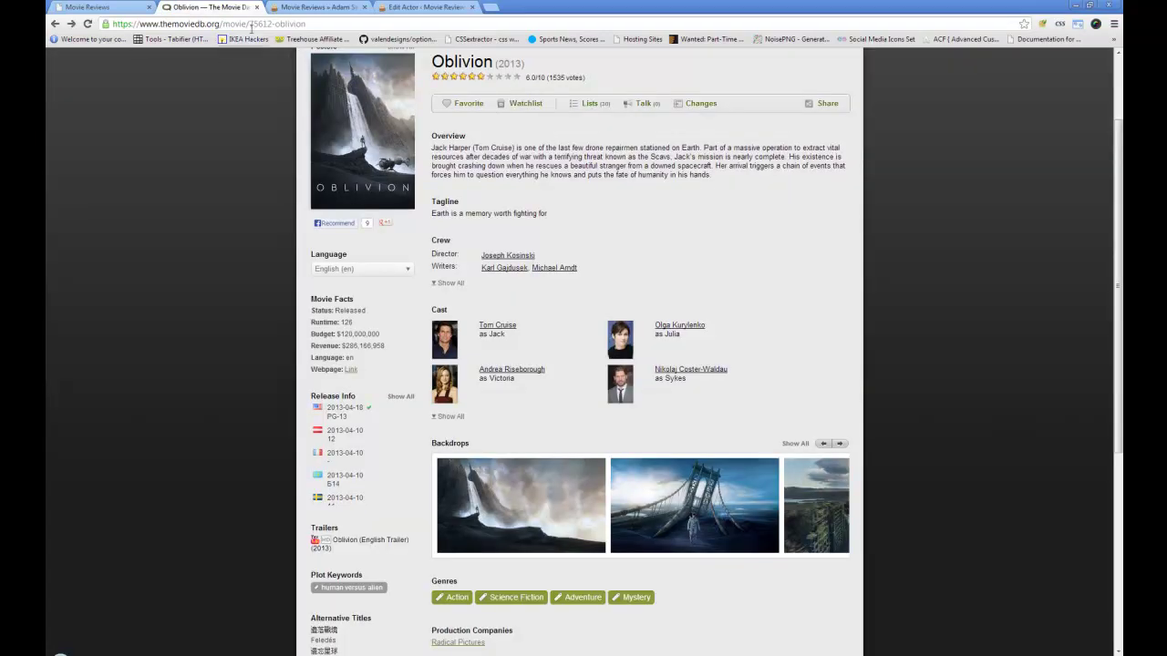
{"action": "left_click", "coordinate": [424, 8]}
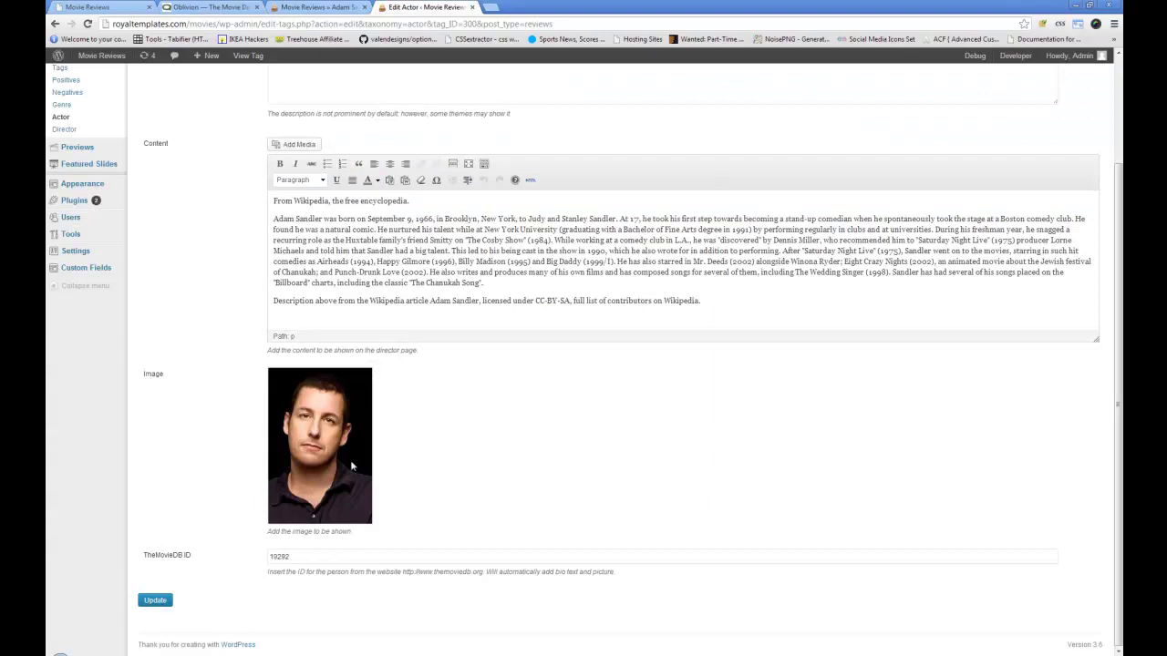
{"action": "scroll", "coordinate": [448, 149], "scroll_direction": "up", "scroll_amount": 3}
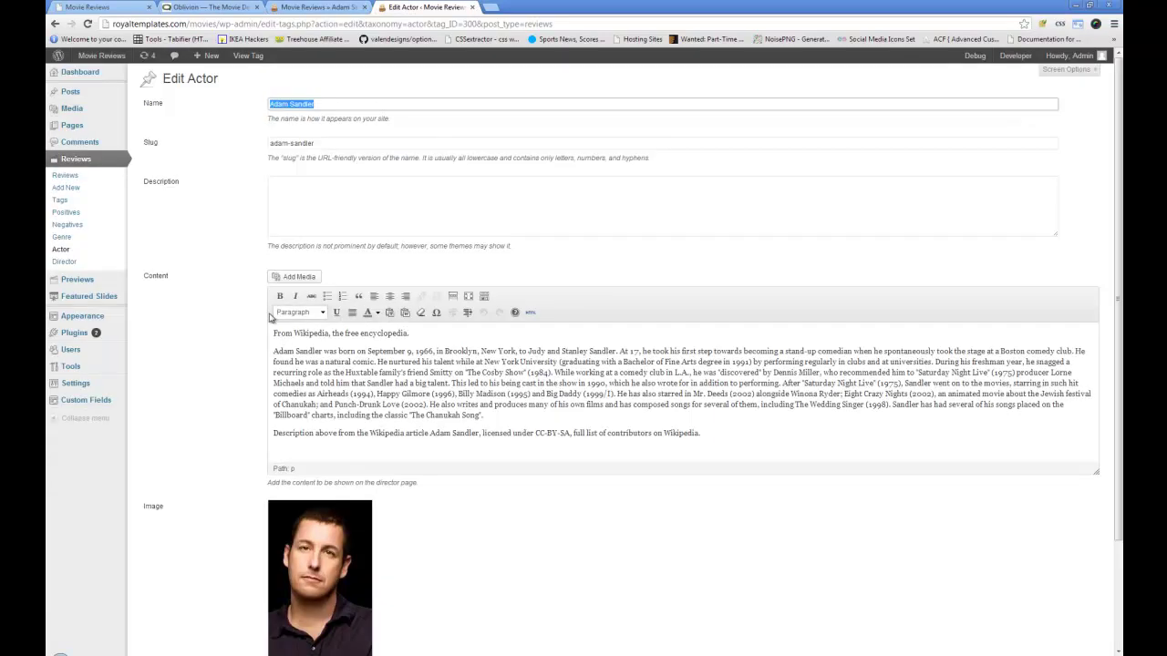
- Return to the Adam Sandler overview page and review its biography, charts and film list against the actor entry
{"action": "left_click", "coordinate": [314, 8]}
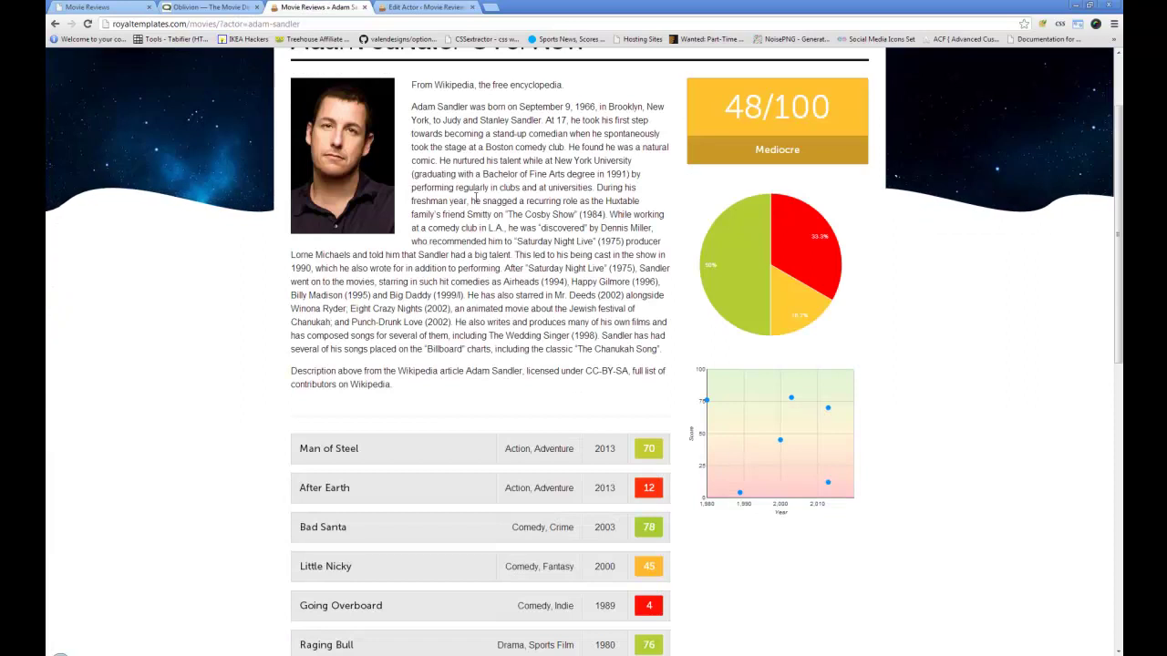
{"action": "scroll", "coordinate": [476, 197], "scroll_direction": "down", "scroll_amount": 1}
{"action": "scroll", "coordinate": [476, 197], "scroll_direction": "down", "scroll_amount": 2}
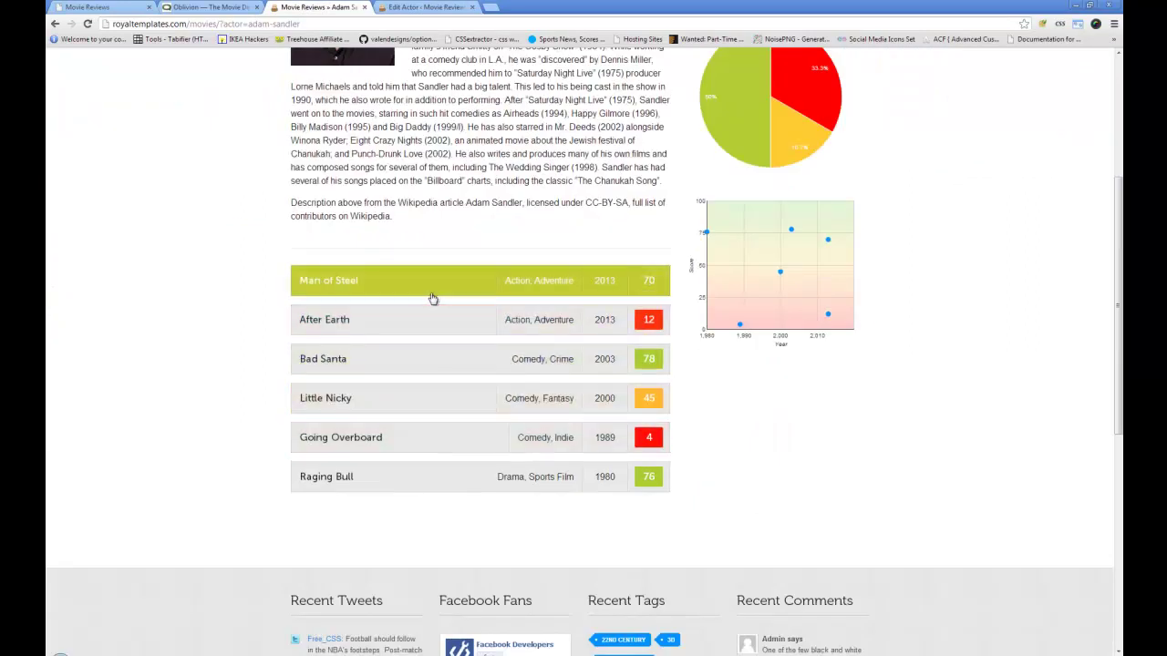
- Examine the Adam Sandler overview's reviewed films, average score and rating breakdown pie chart
{"action": "left_click", "coordinate": [486, 294]}
{"action": "left_click", "coordinate": [417, 279]}
{"action": "left_click", "coordinate": [425, 321]}
{"action": "left_click", "coordinate": [426, 325]}
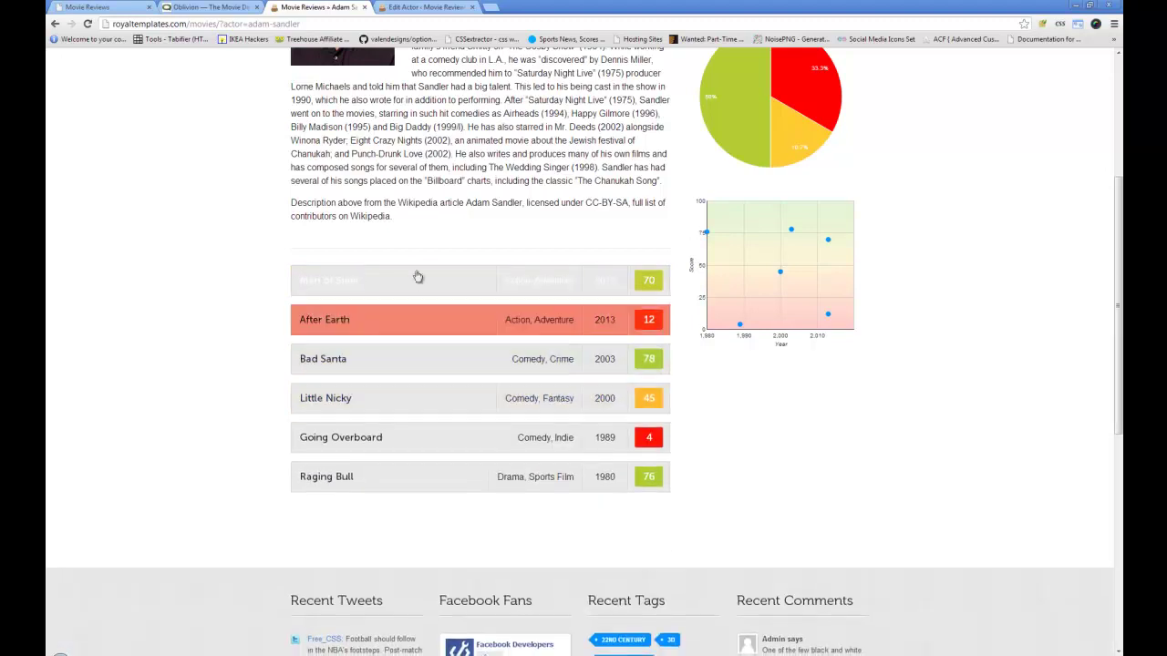
{"action": "scroll", "coordinate": [646, 247], "scroll_direction": "up", "scroll_amount": 3}
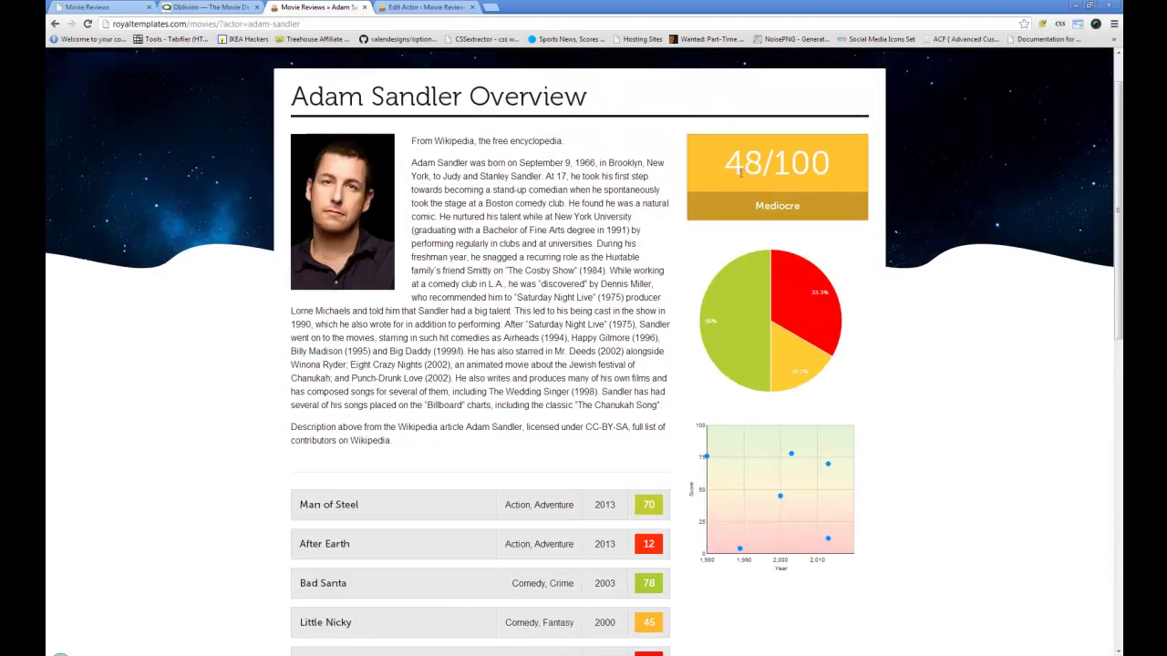
{"action": "left_click_drag", "start_coordinate": [720, 159], "coordinate": [831, 162]}
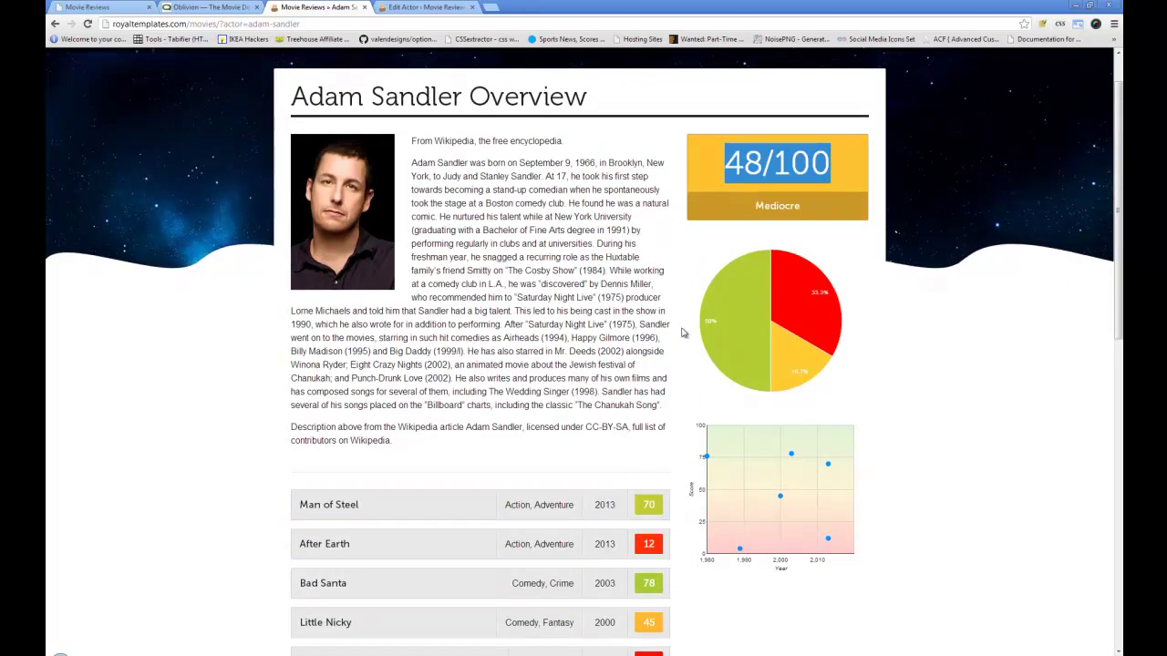
{"action": "mouse_move", "coordinate": [736, 316]}
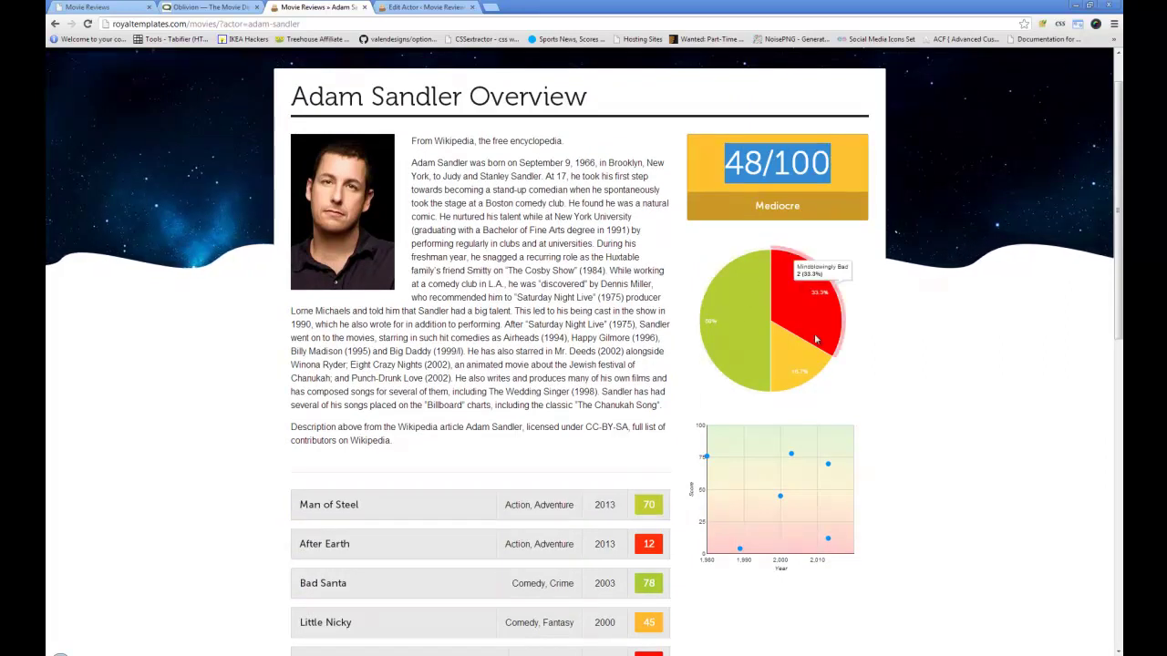
{"action": "scroll", "coordinate": [715, 354], "scroll_direction": "down", "scroll_amount": 2}
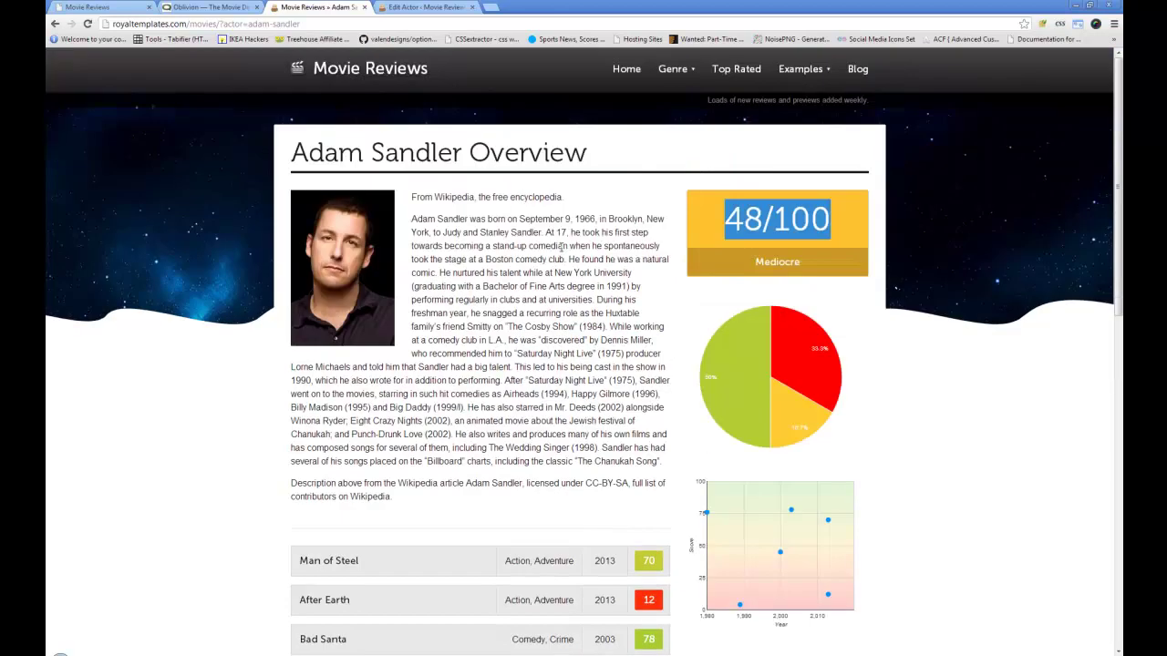
{"action": "scroll", "coordinate": [815, 463], "scroll_direction": "up", "scroll_amount": 2}
- Open the Peter Weir director example page and examine its biography, average score, charts and film list
{"action": "mouse_move", "coordinate": [803, 71]}
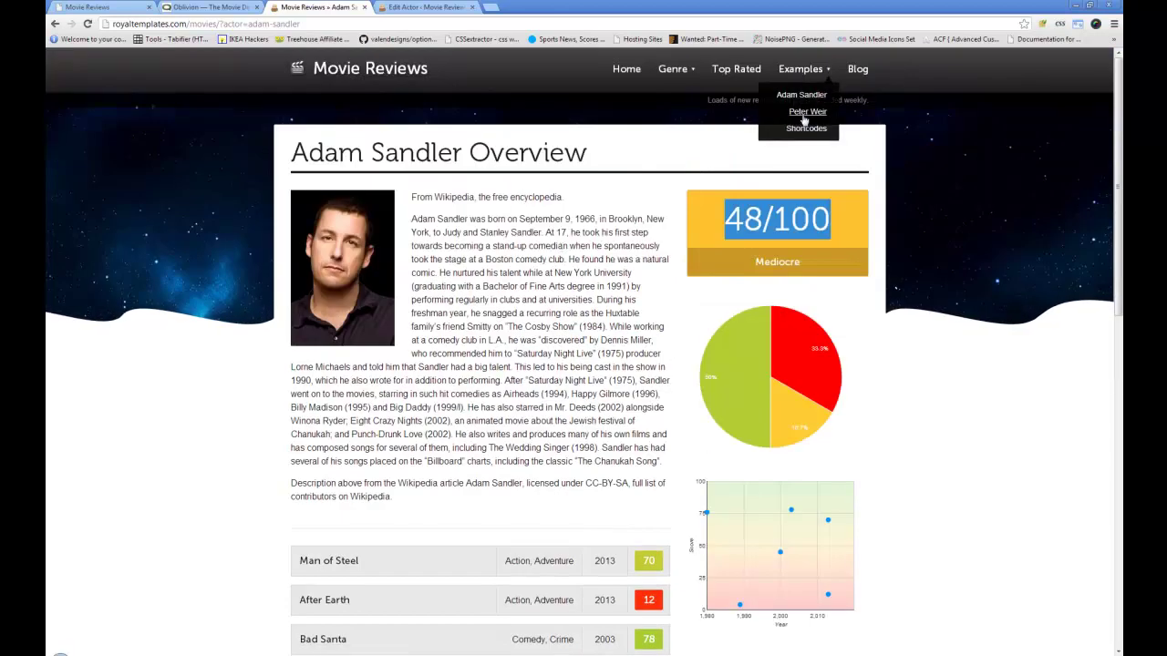
{"action": "left_click", "coordinate": [806, 112]}
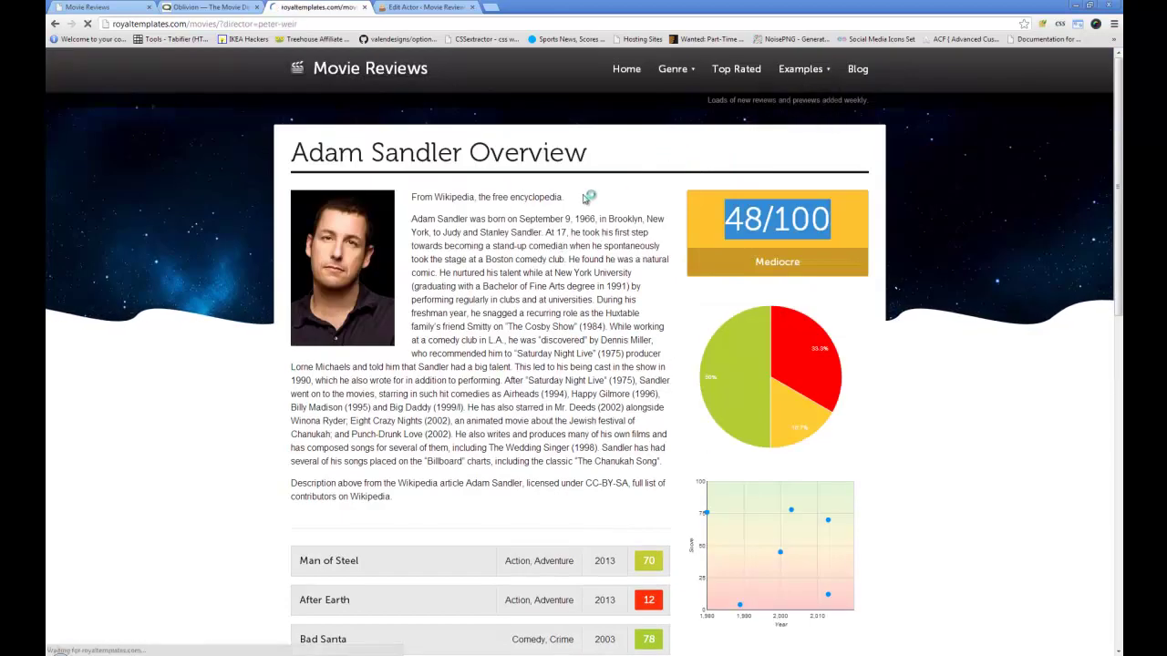
{"action": "scroll", "coordinate": [721, 274], "scroll_direction": "down", "scroll_amount": 1}
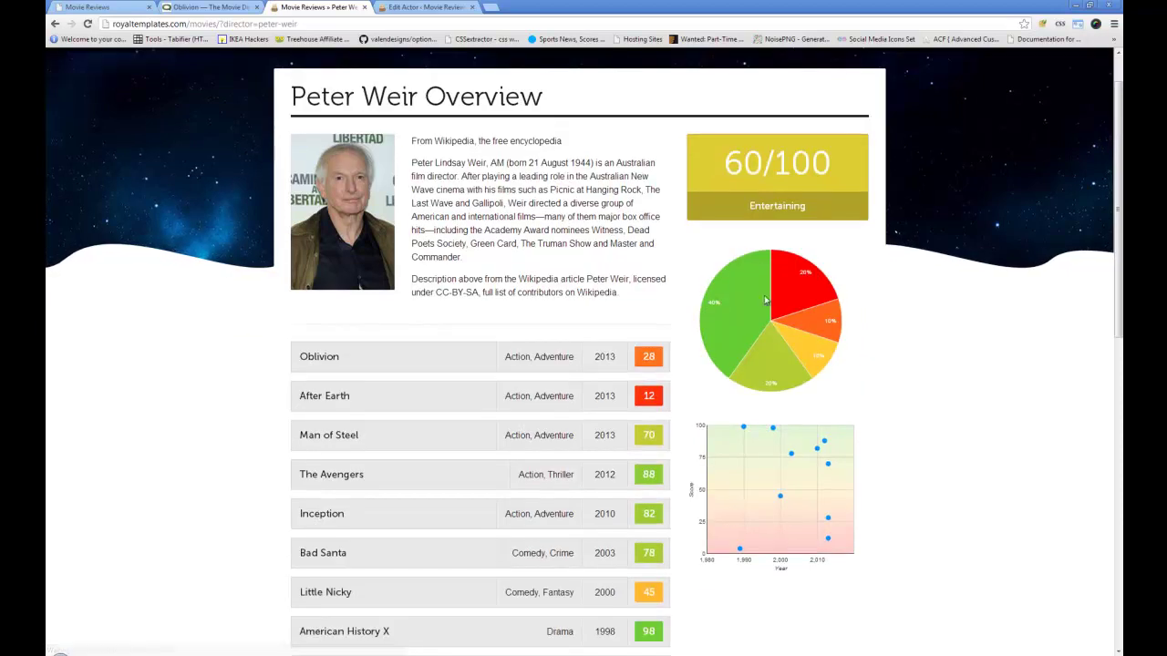
{"action": "scroll", "coordinate": [583, 341], "scroll_direction": "down", "scroll_amount": 2}
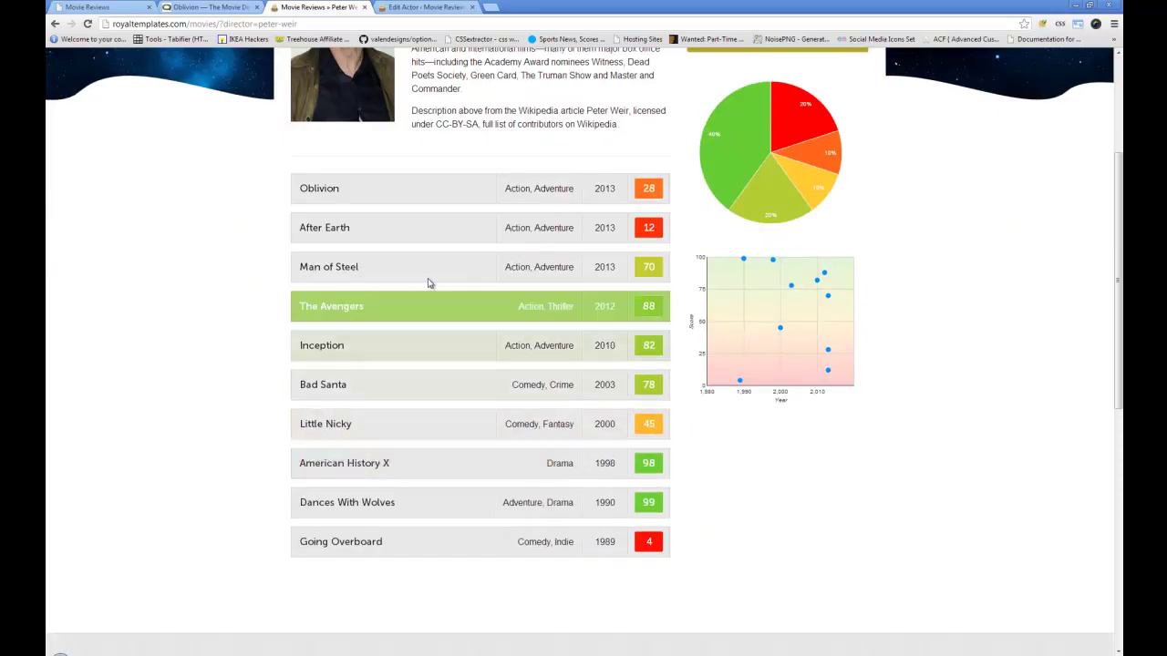
{"action": "scroll", "coordinate": [438, 239], "scroll_direction": "up", "scroll_amount": 3}
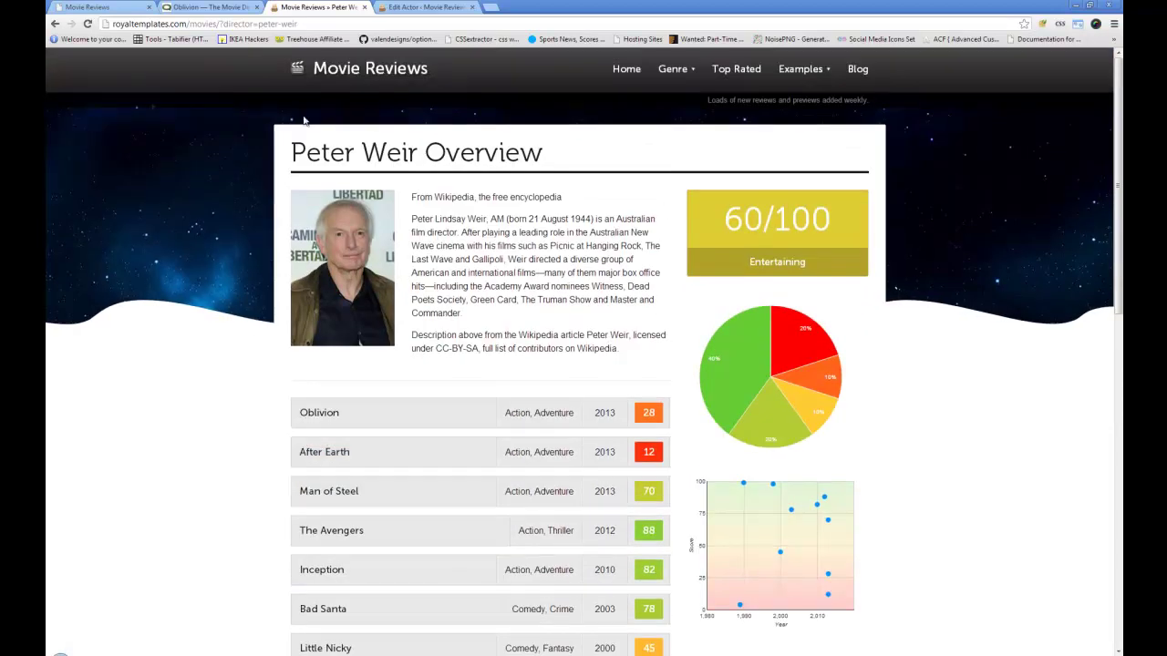
- Return to the theme documentation and read the Shortcodes section's list of available shortcodes
{"action": "left_click", "coordinate": [105, 5]}
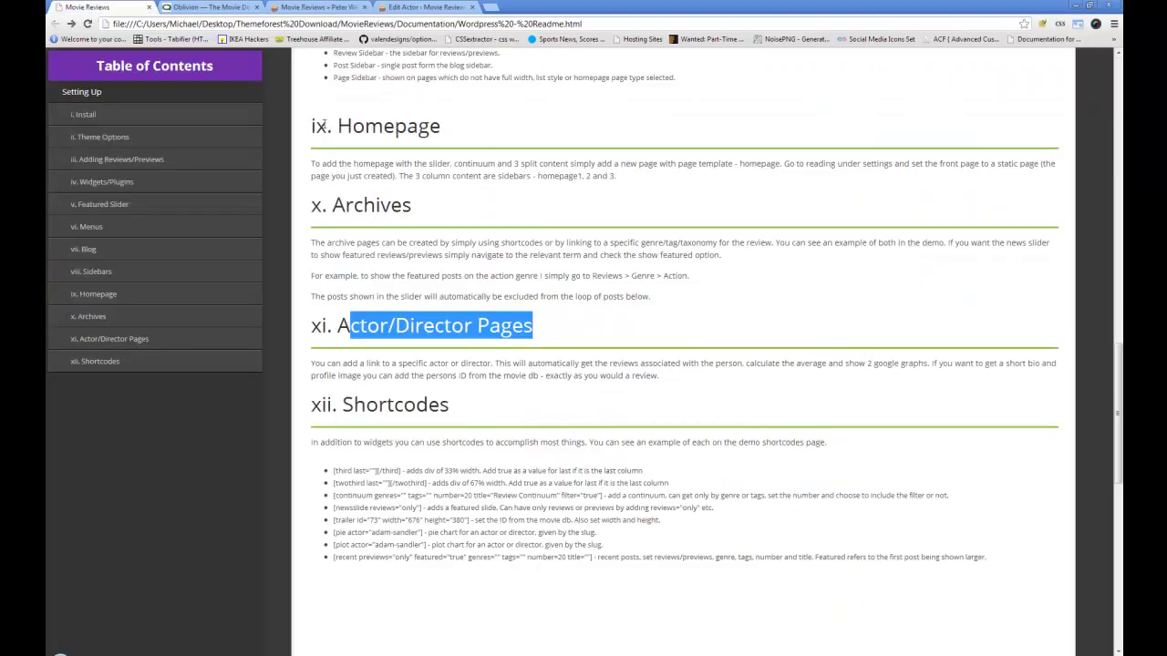
{"action": "scroll", "coordinate": [365, 215], "scroll_direction": "down", "scroll_amount": 3}
{"action": "scroll", "coordinate": [364, 215], "scroll_direction": "up", "scroll_amount": 2}
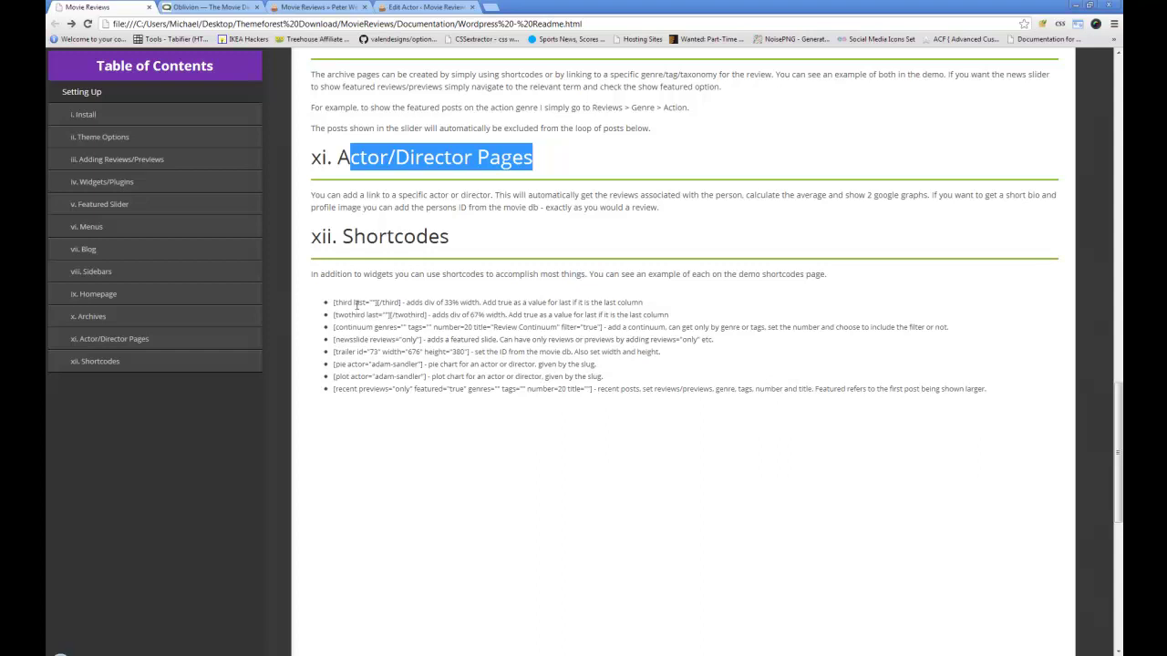
- Open the Shortcodes page for editing from the site's list of pages in the WordPress admin
{"action": "left_click", "coordinate": [209, 6]}
{"action": "left_click", "coordinate": [319, 7]}
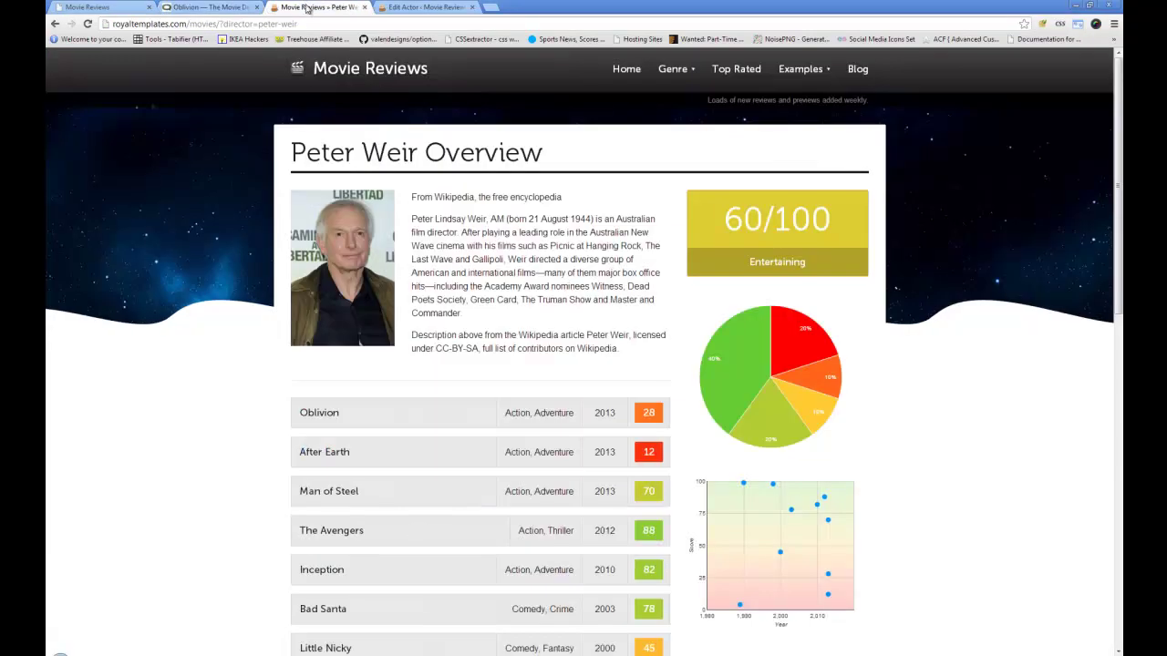
{"action": "left_click", "coordinate": [418, 7]}
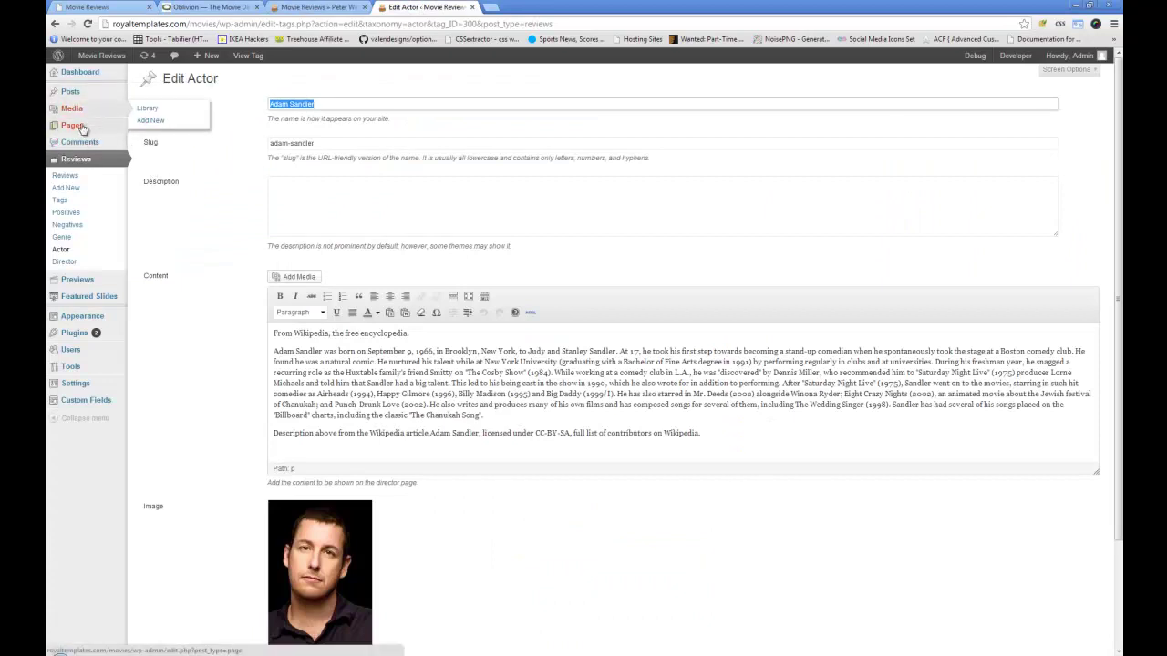
{"action": "left_click", "coordinate": [73, 125]}
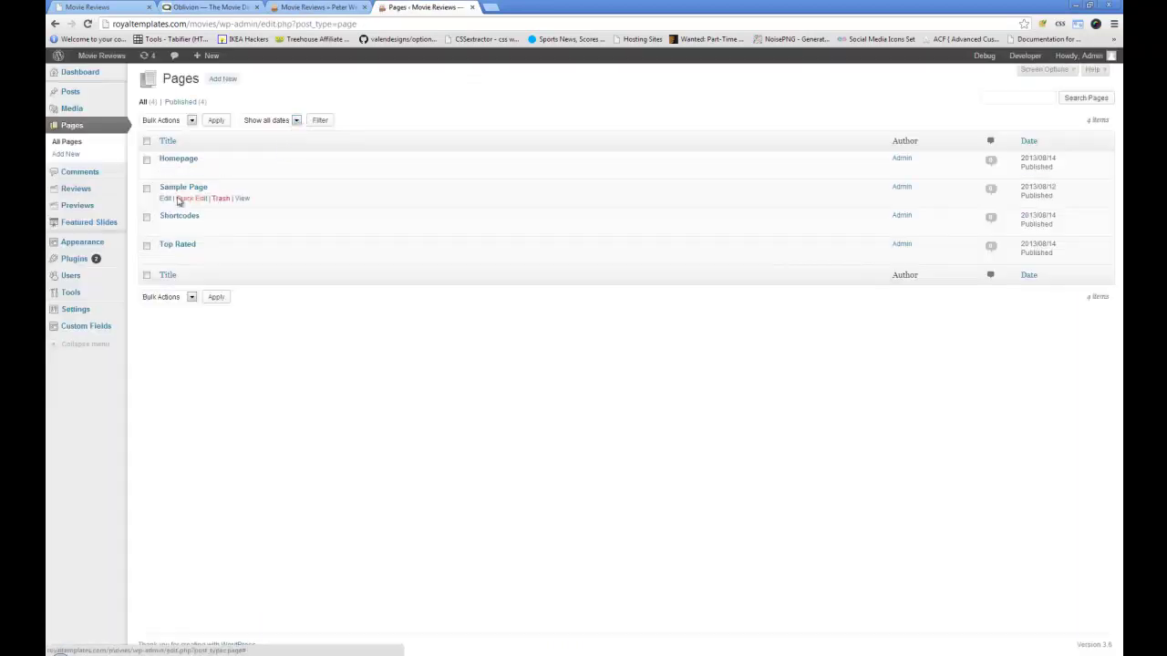
{"action": "left_click", "coordinate": [166, 228]}
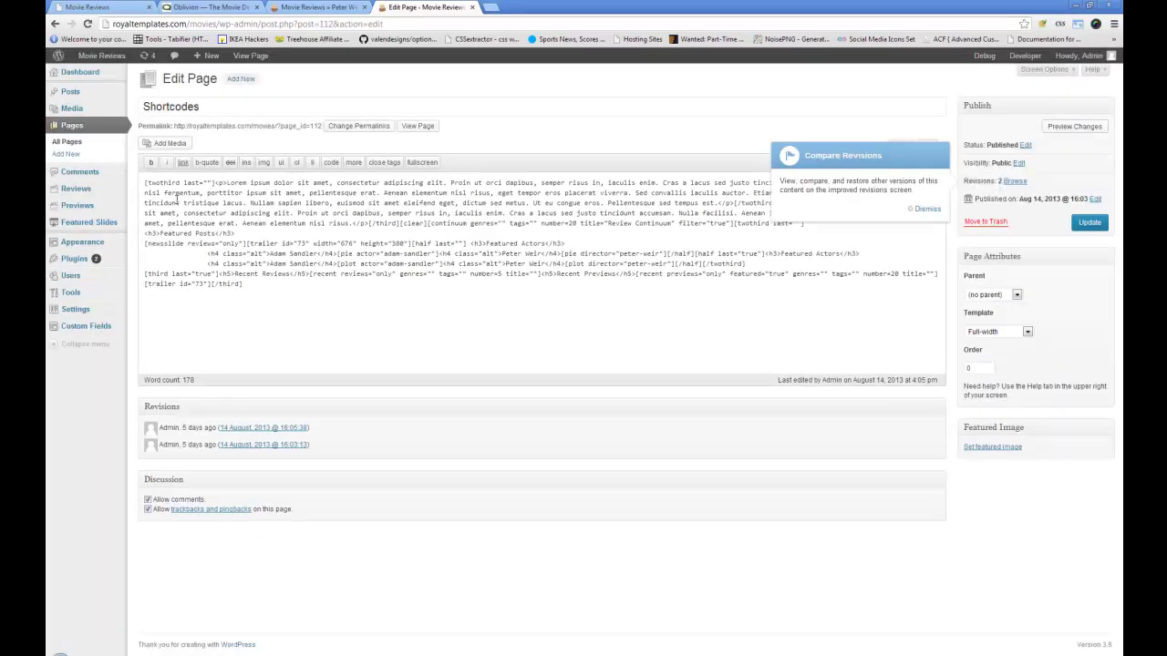
- Open the Shortcodes example page on the live site and examine its wide and narrow text columns
{"action": "left_click", "coordinate": [319, 7]}
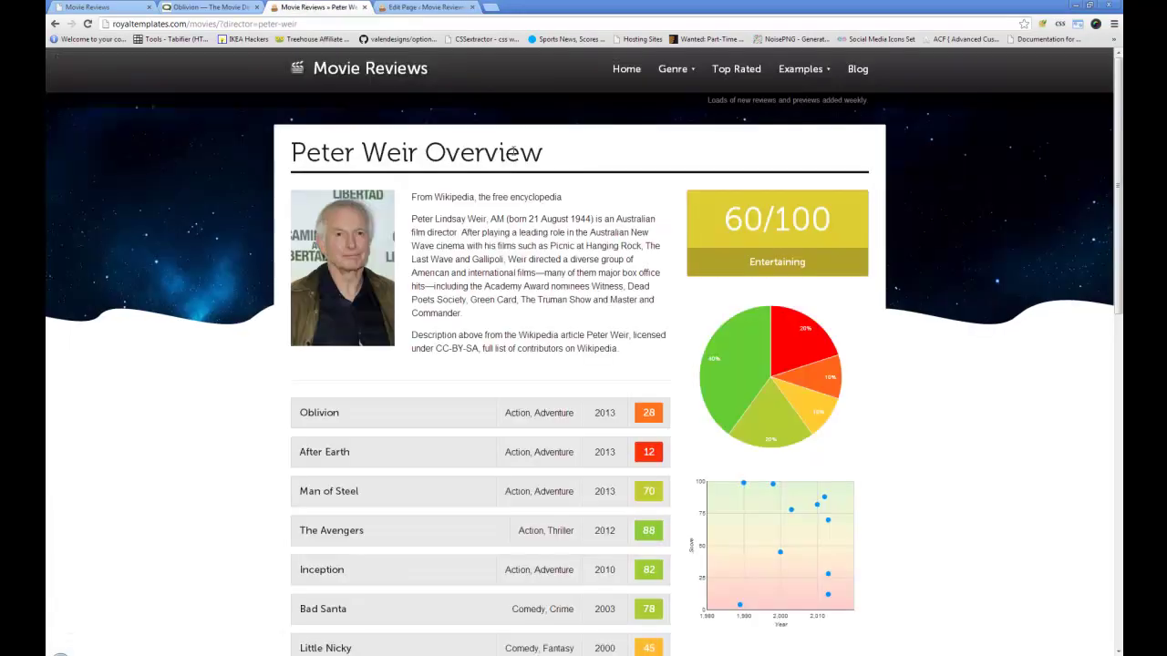
{"action": "left_click", "coordinate": [807, 71]}
{"action": "left_click", "coordinate": [807, 127]}
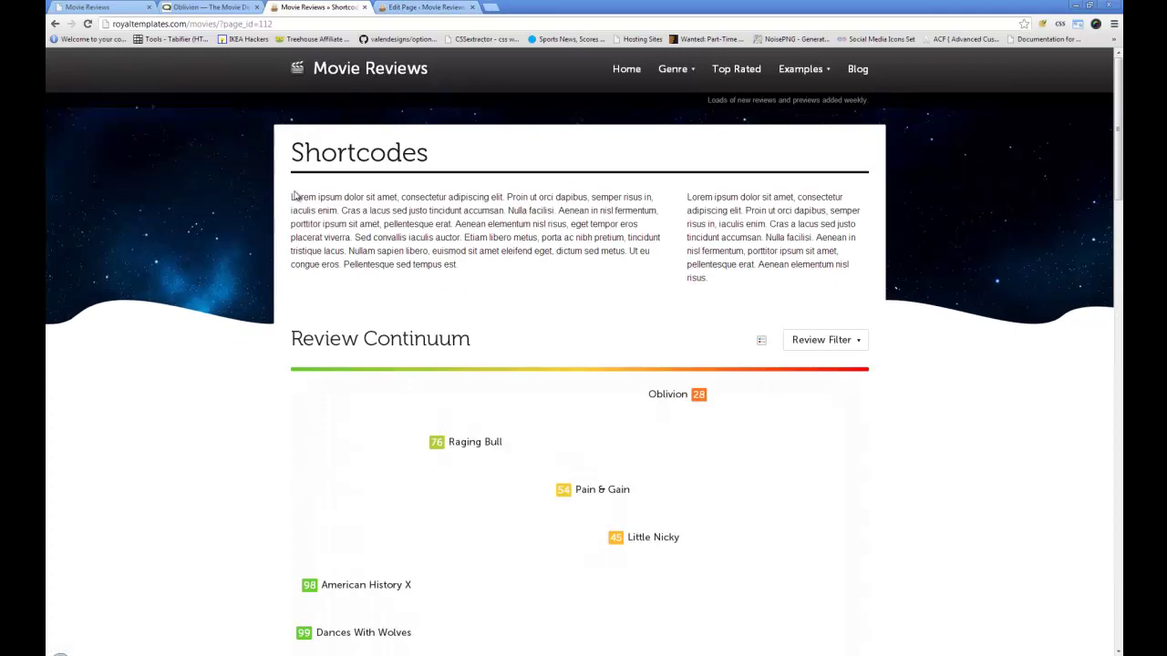
{"action": "left_click_drag", "start_coordinate": [292, 196], "coordinate": [513, 263]}
{"action": "left_click_drag", "start_coordinate": [862, 296], "coordinate": [756, 258]}
- Examine the opening twothird shortcode in the Shortcodes page's source and dismiss the Compare Revisions notice
{"action": "left_click", "coordinate": [422, 7]}
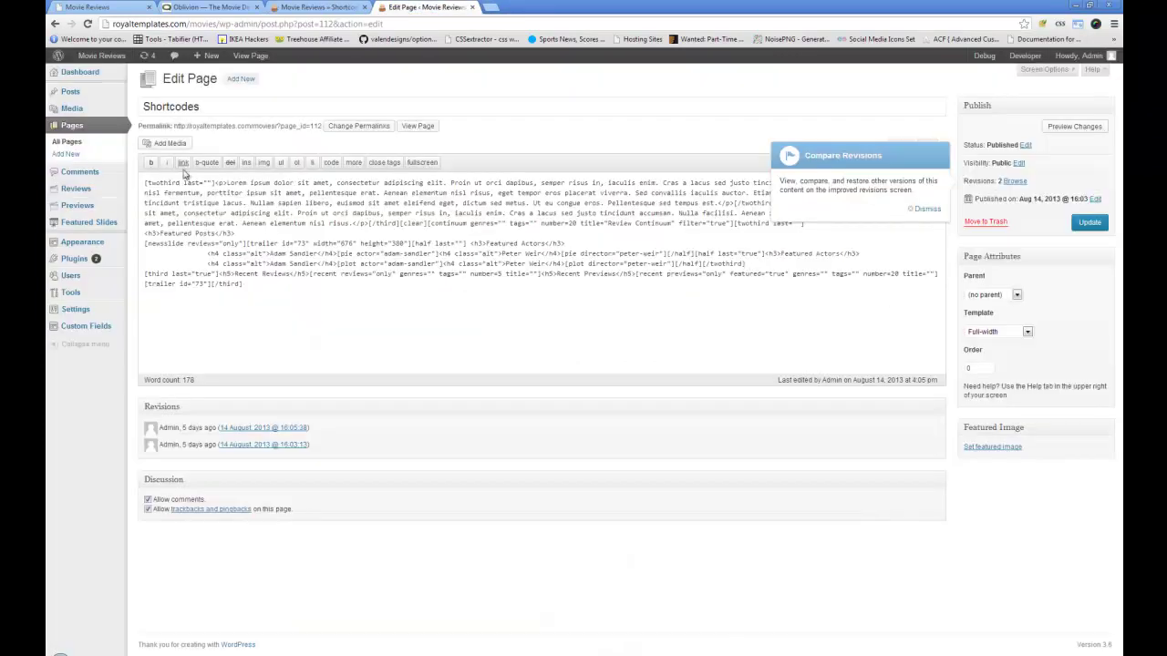
{"action": "left_click_drag", "start_coordinate": [155, 182], "coordinate": [216, 184]}
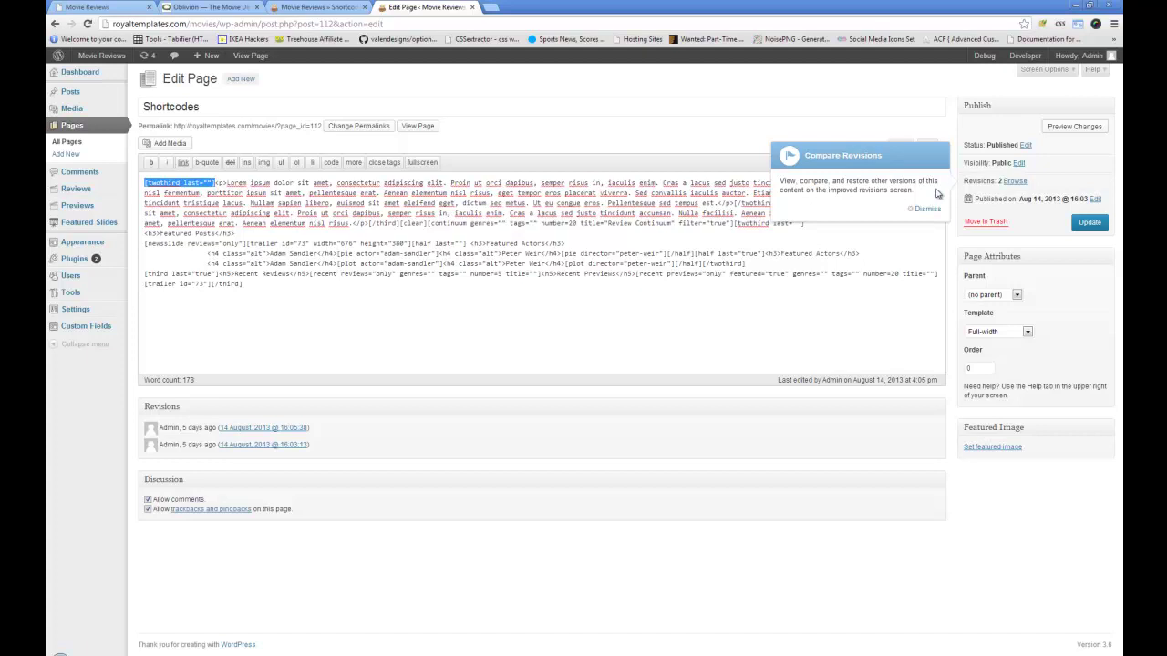
{"action": "left_click", "coordinate": [916, 214]}
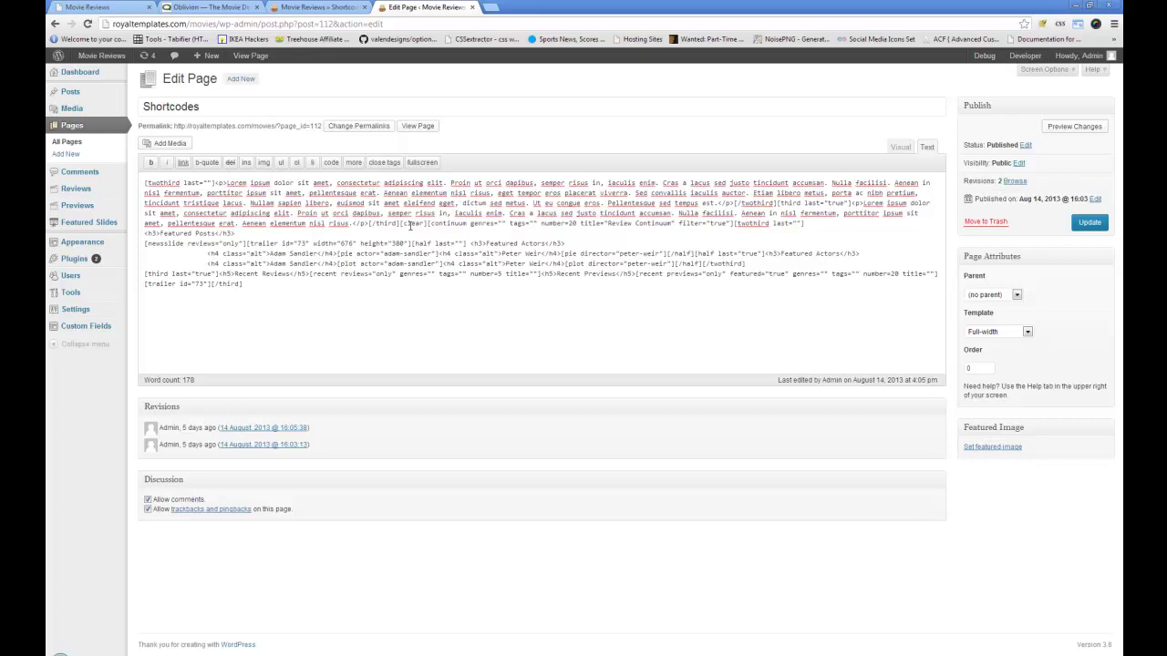
- Compare the example page's two text columns with the third last="true" shortcode in the page source
{"action": "left_click", "coordinate": [319, 7]}
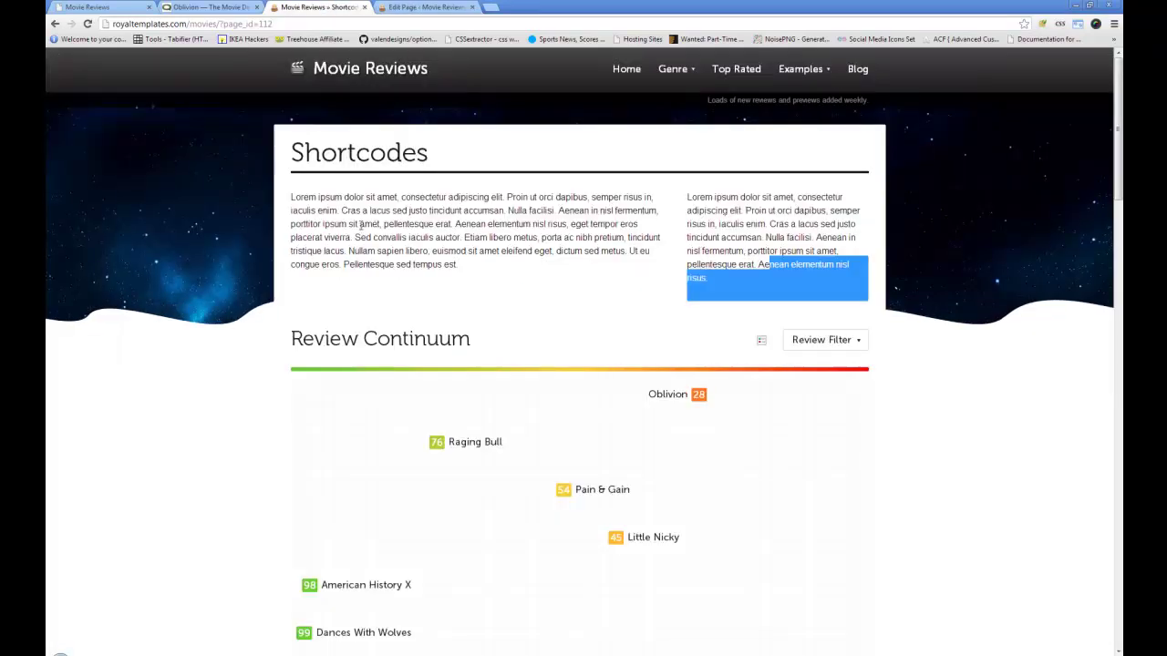
{"action": "left_click_drag", "start_coordinate": [700, 188], "coordinate": [784, 266]}
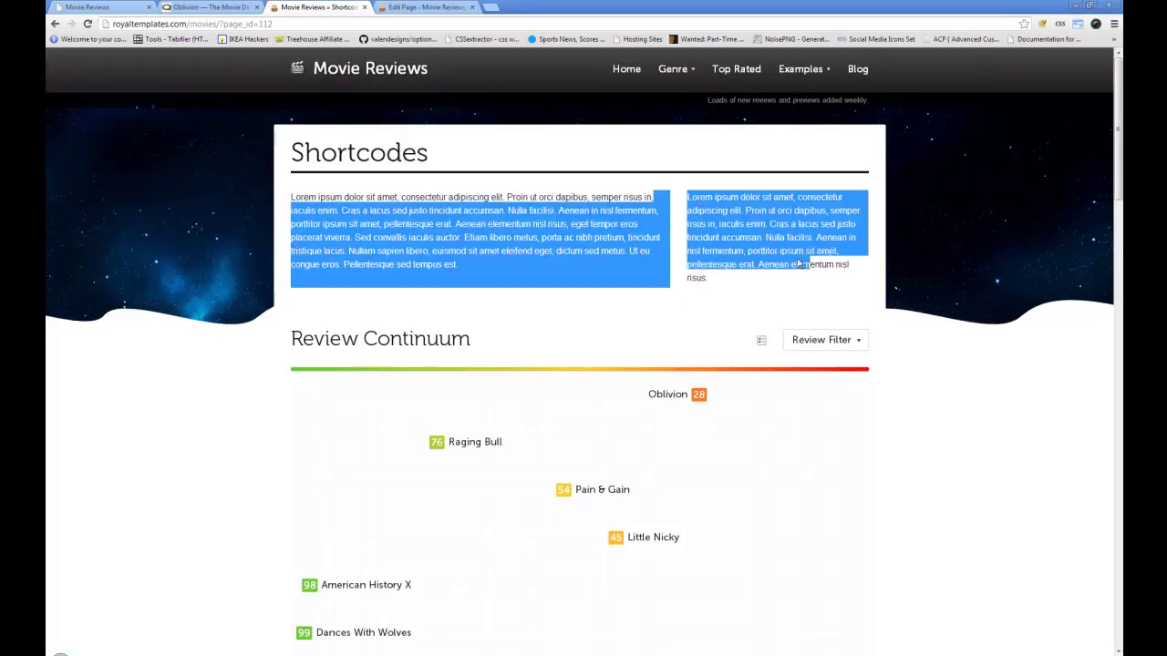
{"action": "left_click", "coordinate": [784, 266]}
{"action": "left_click", "coordinate": [404, 7]}
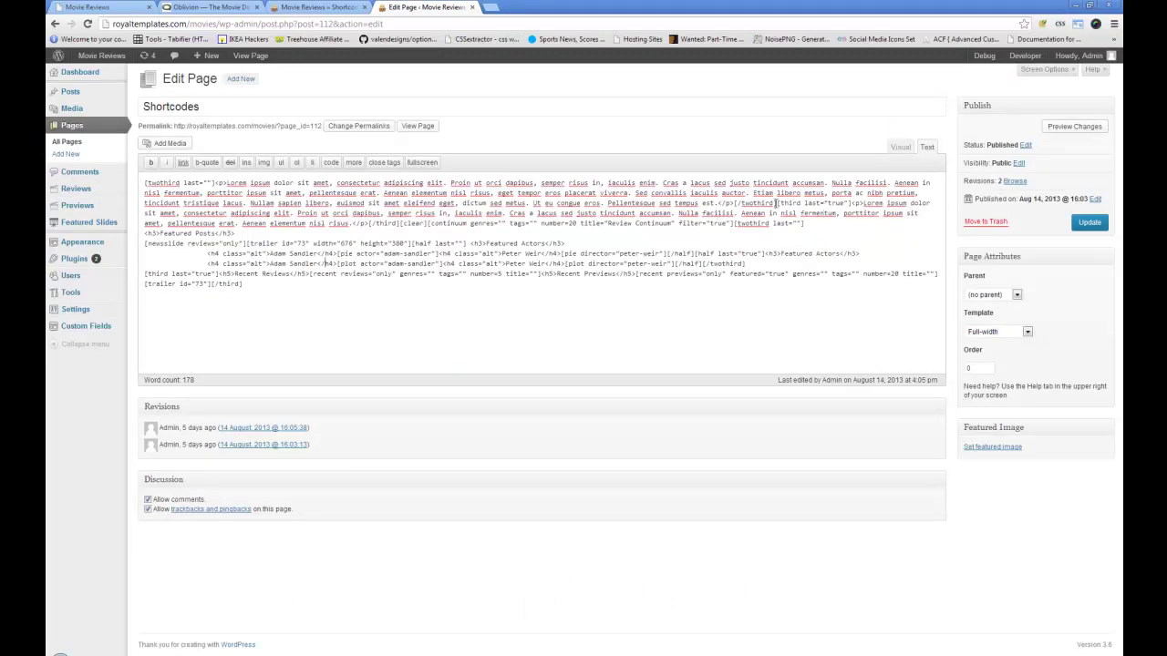
{"action": "left_click_drag", "start_coordinate": [806, 208], "coordinate": [852, 204]}
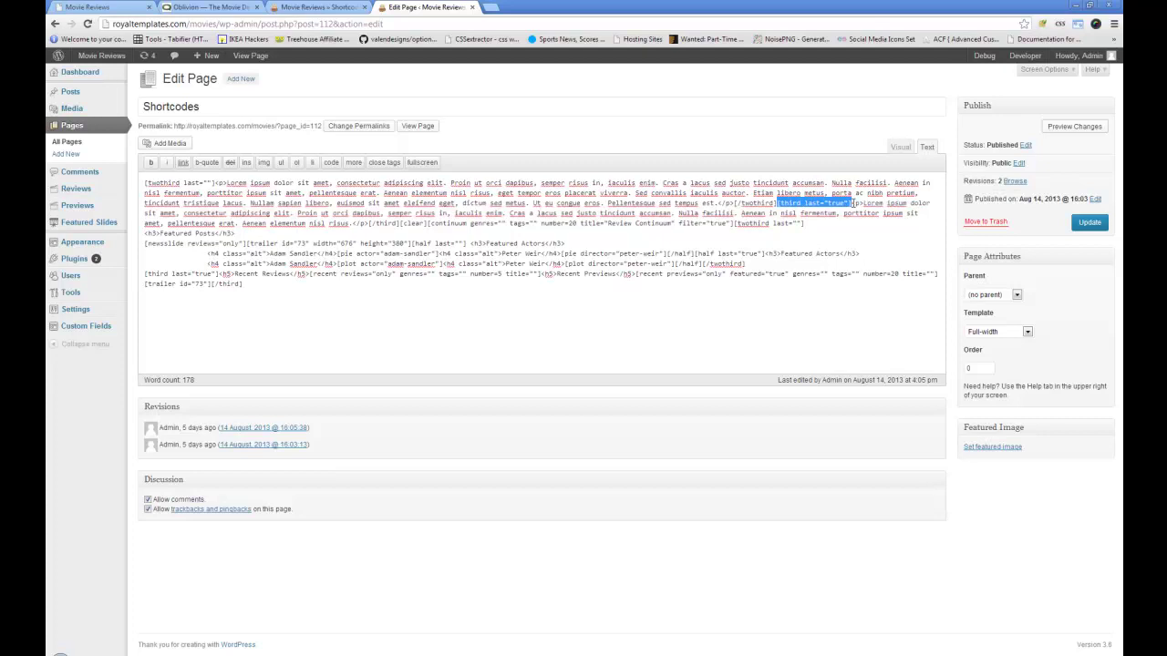
- Compare the live Review Continuum with its continuum shortcode, examining the genres, tags, number, title and filter attributes
{"action": "key", "text": "ctrl+shift+Tab"}
{"action": "scroll", "coordinate": [456, 174], "scroll_direction": "down", "scroll_amount": 2}
{"action": "key", "text": "ctrl+Tab"}
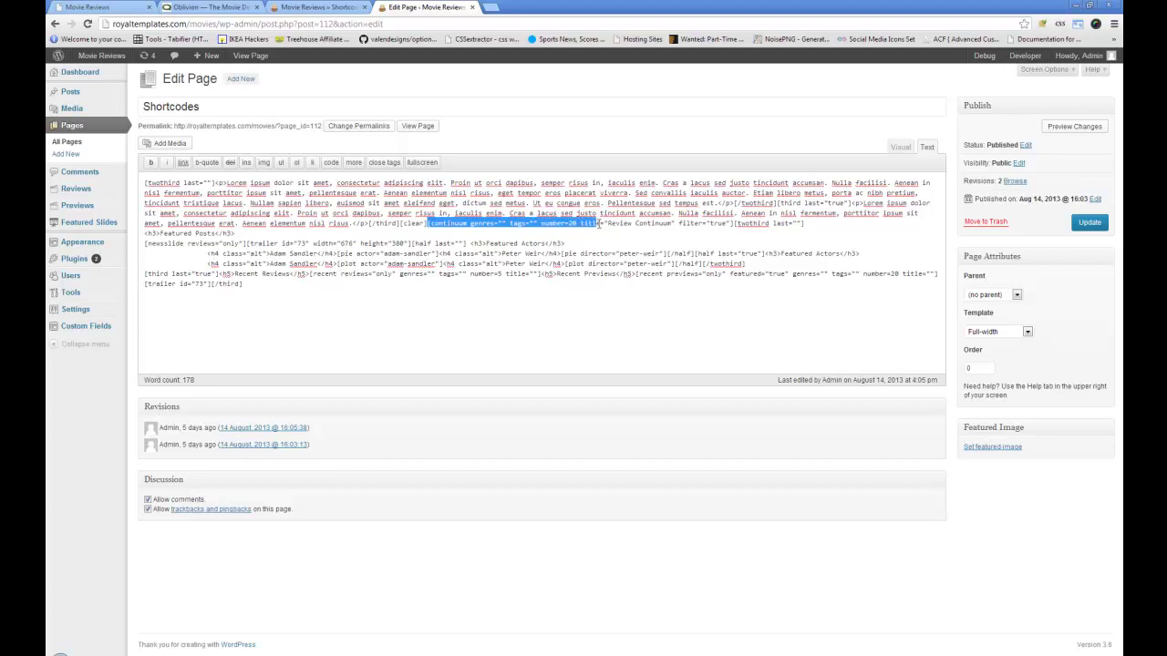
{"action": "left_click_drag", "start_coordinate": [621, 223], "coordinate": [730, 224]}
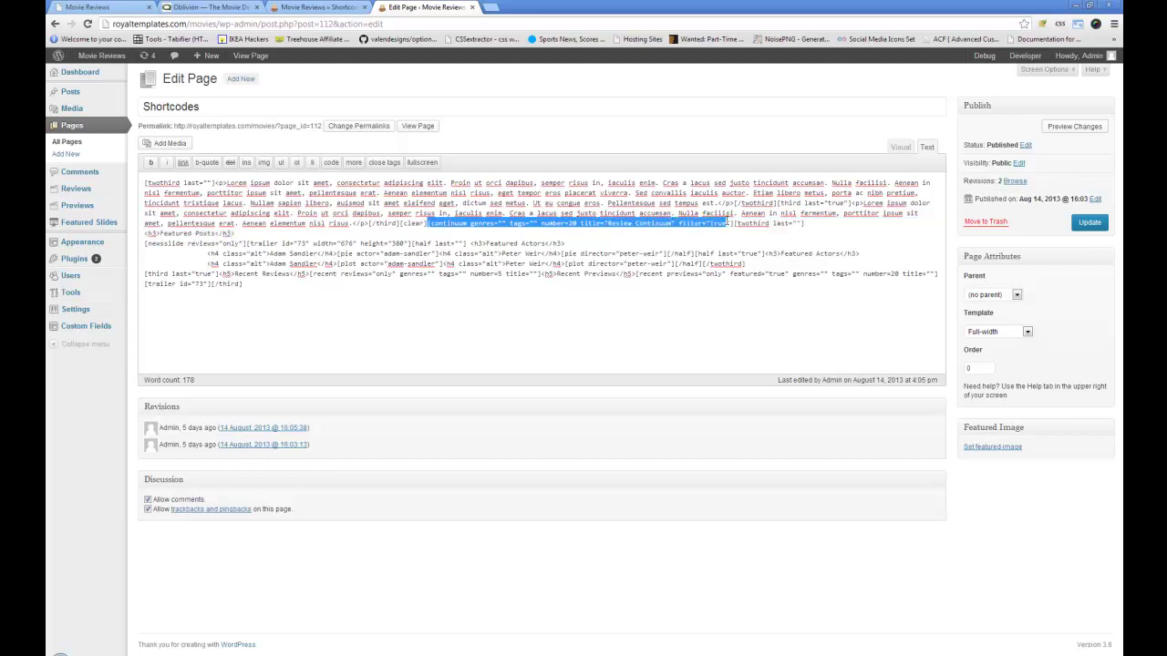
{"action": "left_click", "coordinate": [715, 222]}
- Filter the live page's Review Continuum to reviews scoring 40-59
{"action": "left_click", "coordinate": [315, 6]}
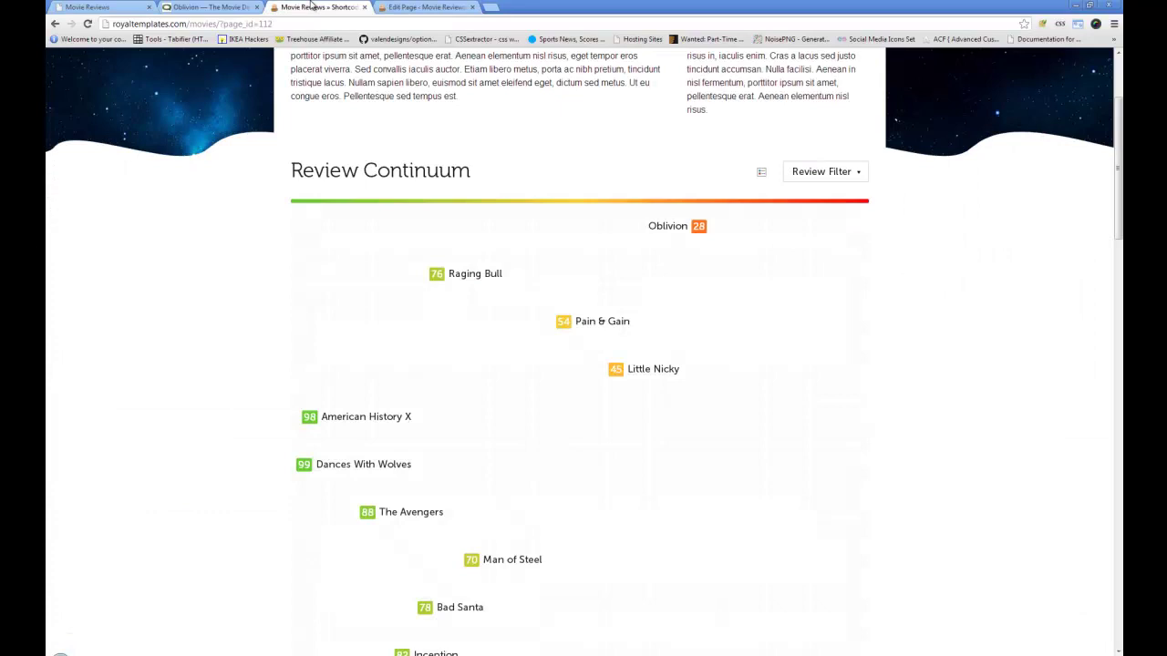
{"action": "left_click", "coordinate": [820, 174]}
{"action": "mouse_move", "coordinate": [825, 215]}
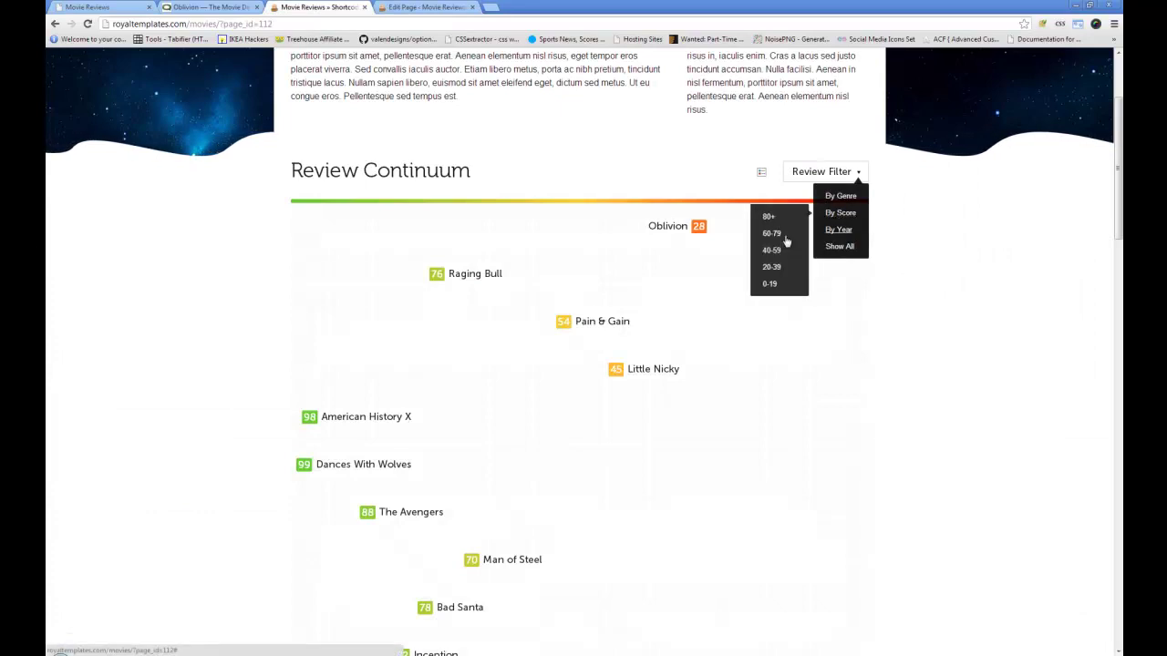
{"action": "left_click", "coordinate": [793, 250]}
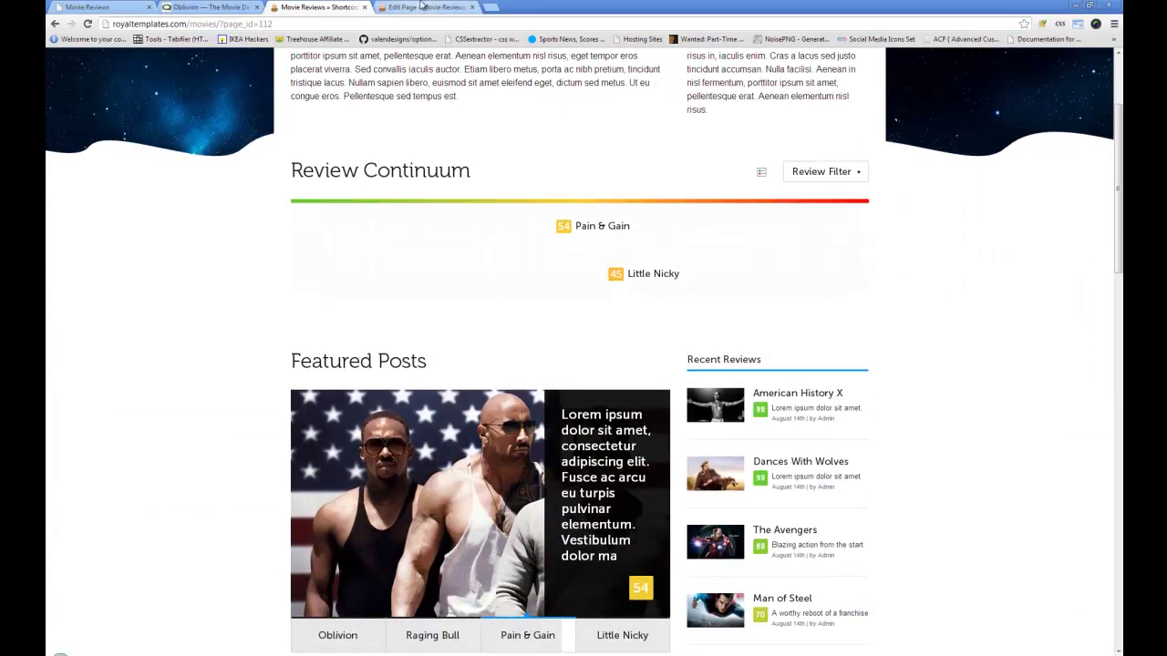
- Compare the Featured Posts slider with the newsslide shortcode and its reviews="only" attribute in the page source
{"action": "left_click", "coordinate": [415, 7]}
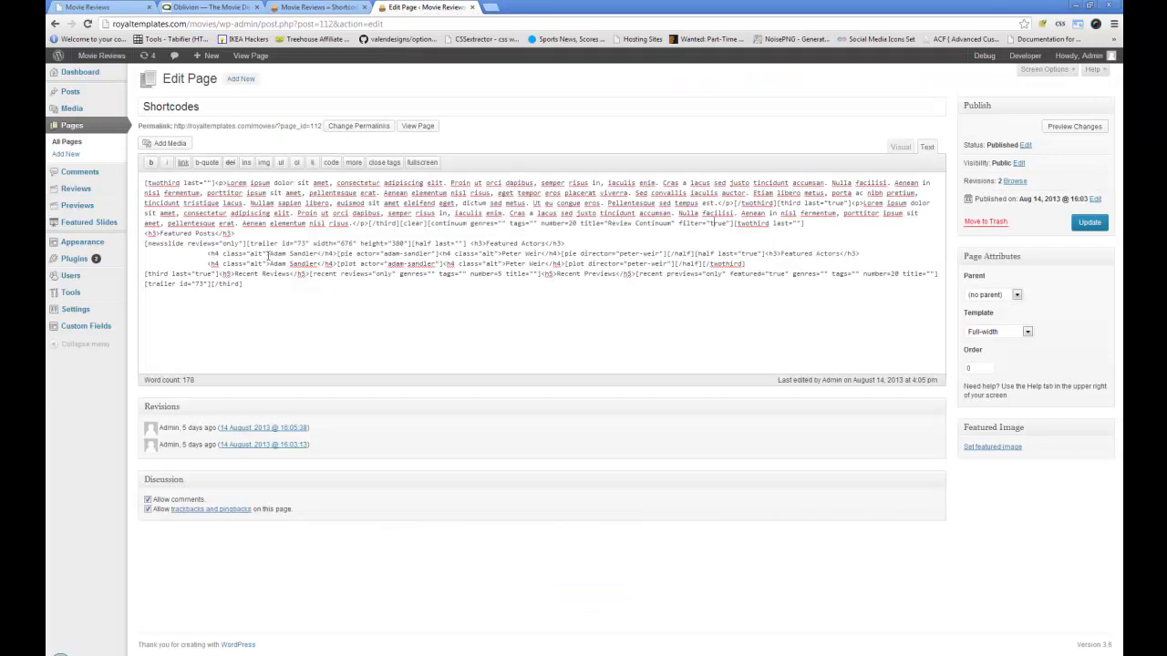
{"action": "left_click", "coordinate": [315, 6]}
{"action": "scroll", "coordinate": [565, 146], "scroll_direction": "down", "scroll_amount": 2}
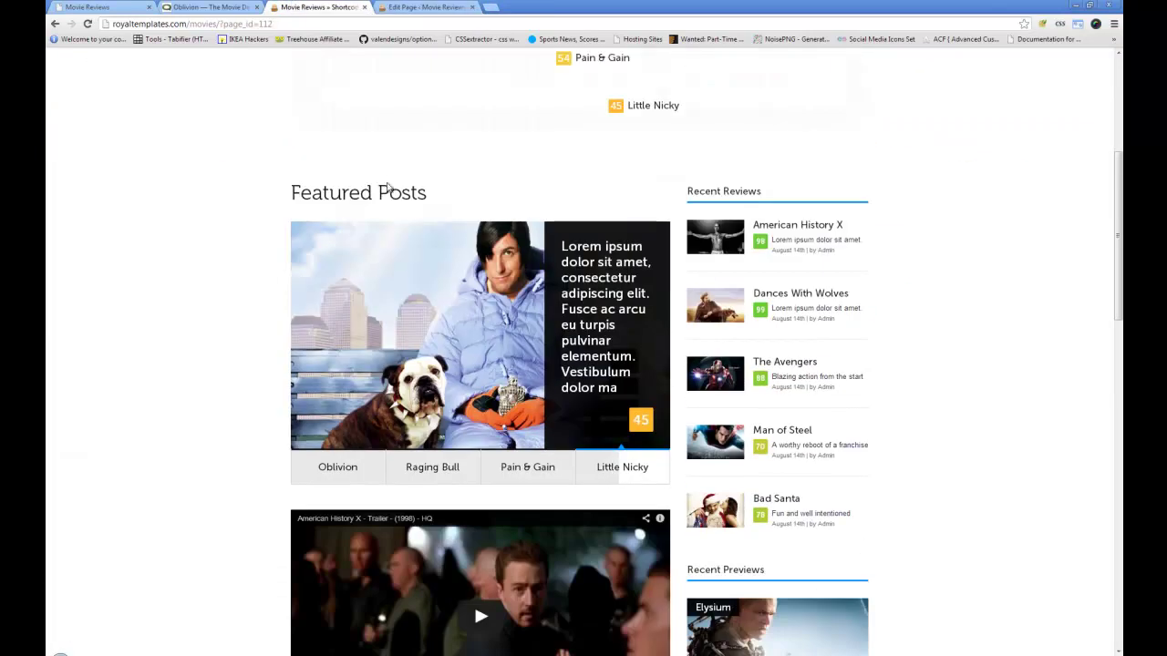
{"action": "left_click", "coordinate": [425, 7]}
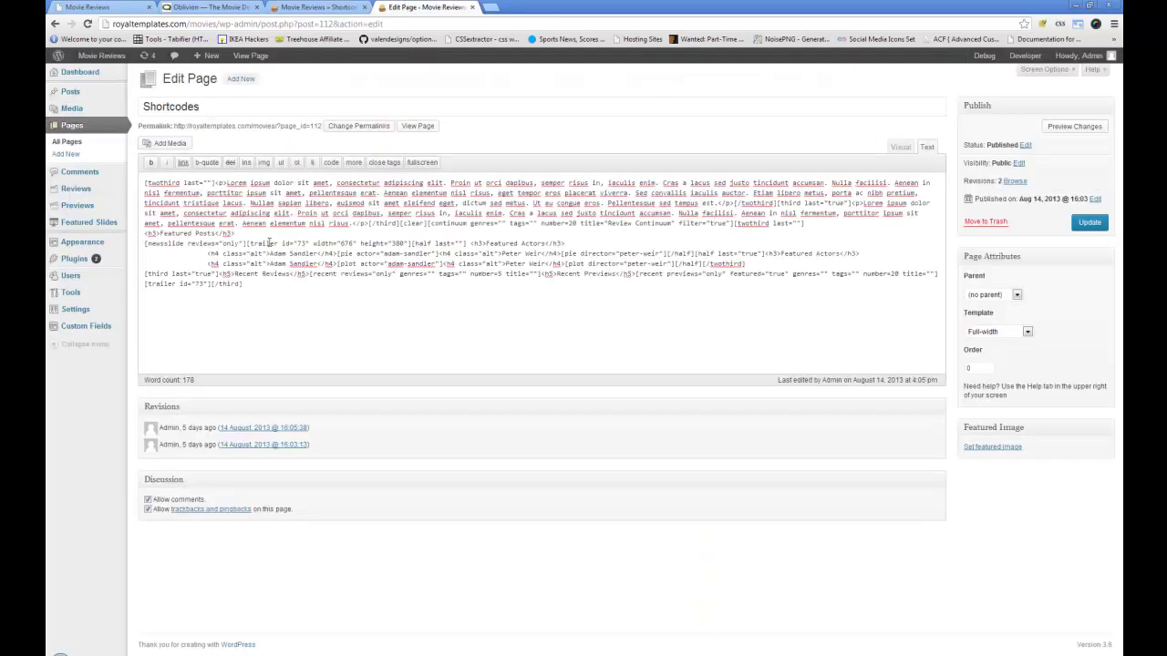
{"action": "left_click_drag", "start_coordinate": [145, 244], "coordinate": [227, 245]}
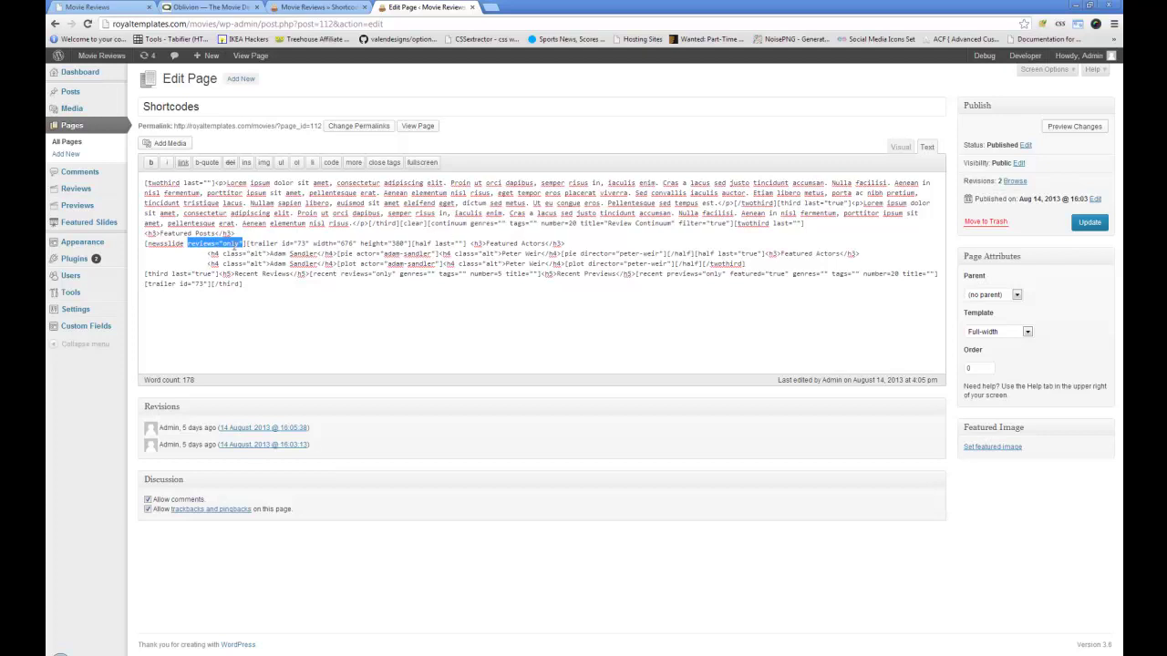
- Compare the trailer video on the live page with the trailer shortcode's id, width and height attributes in the page source
{"action": "left_click", "coordinate": [315, 7]}
{"action": "scroll", "coordinate": [460, 273], "scroll_direction": "down", "scroll_amount": 5}
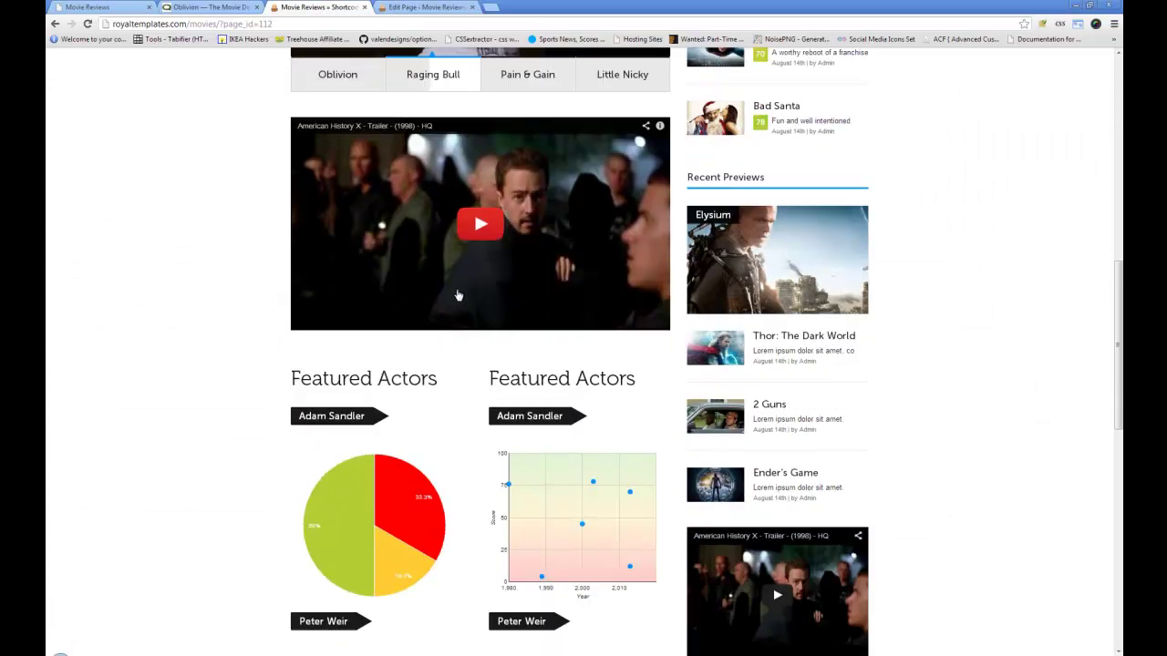
{"action": "left_click", "coordinate": [386, 7]}
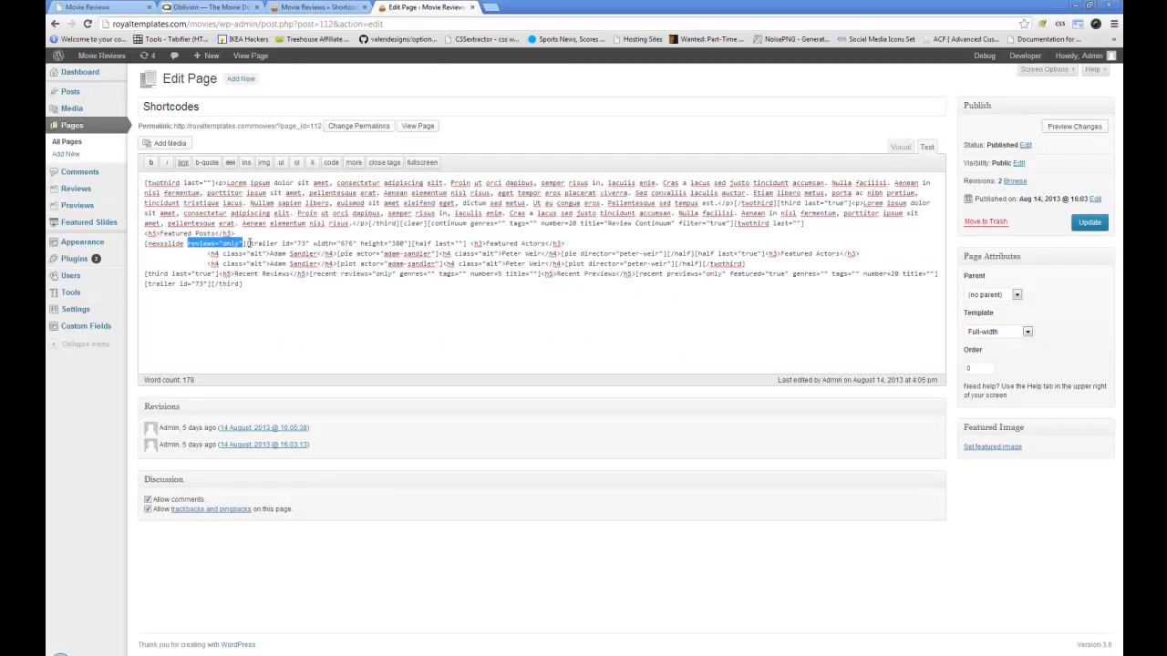
{"action": "left_click_drag", "start_coordinate": [249, 244], "coordinate": [283, 243]}
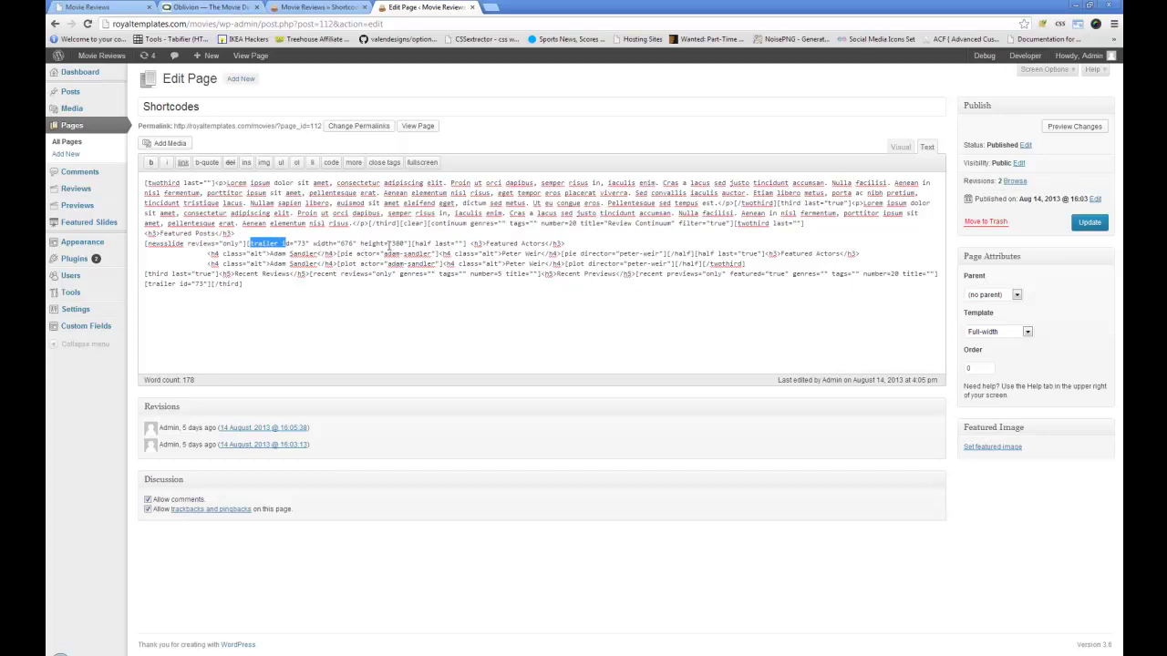
- Examine the pie and plot charts under the Featured Actors headings on the live Shortcodes page
{"action": "left_click", "coordinate": [310, 7]}
{"action": "scroll", "coordinate": [343, 182], "scroll_direction": "down", "scroll_amount": 3}
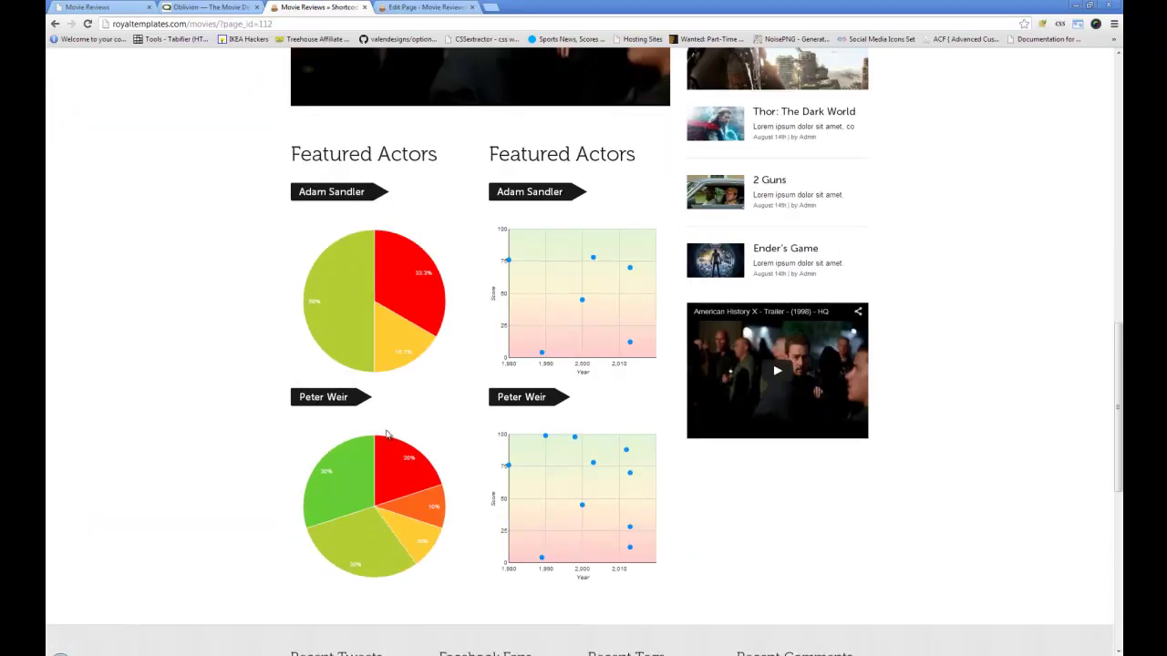
{"action": "scroll", "coordinate": [401, 455], "scroll_direction": "up", "scroll_amount": 10}
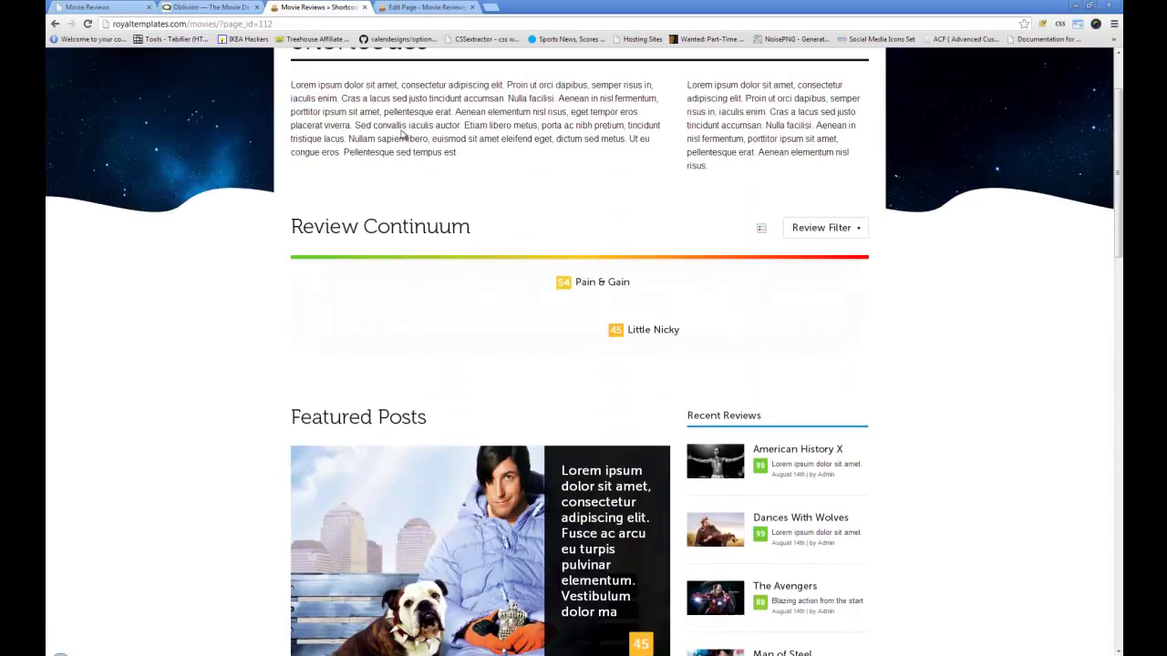
{"action": "scroll", "coordinate": [451, 259], "scroll_direction": "down", "scroll_amount": 7}
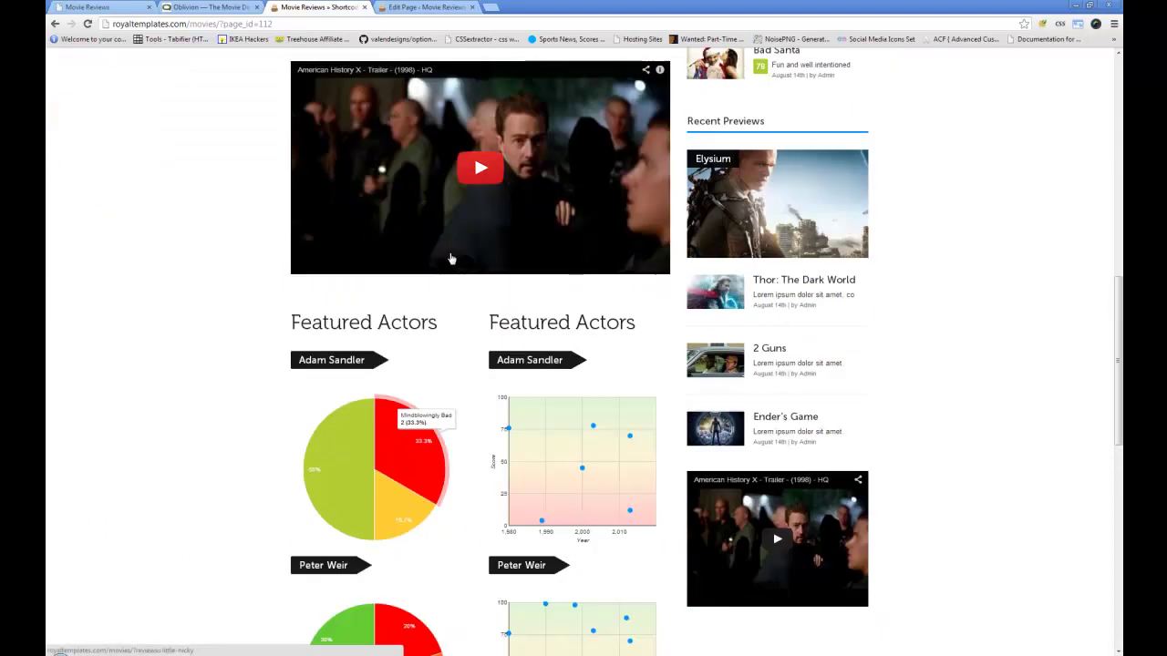
{"action": "scroll", "coordinate": [450, 259], "scroll_direction": "down", "scroll_amount": 3}
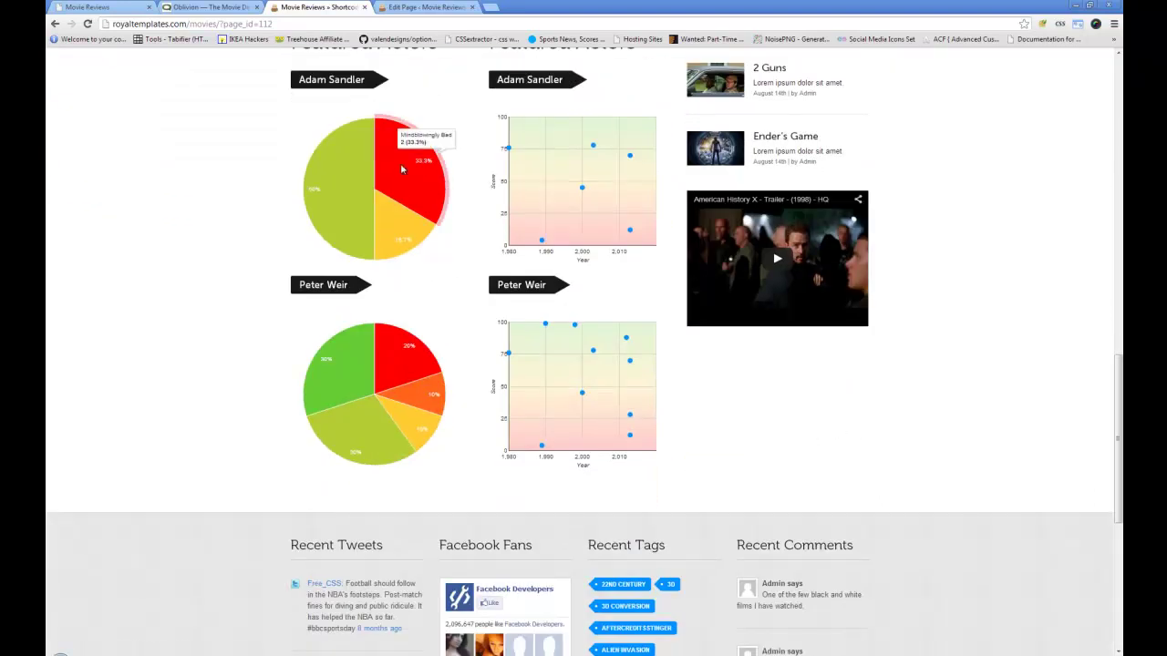
{"action": "scroll", "coordinate": [547, 210], "scroll_direction": "up", "scroll_amount": 3}
{"action": "scroll", "coordinate": [556, 265], "scroll_direction": "down", "scroll_amount": 1}
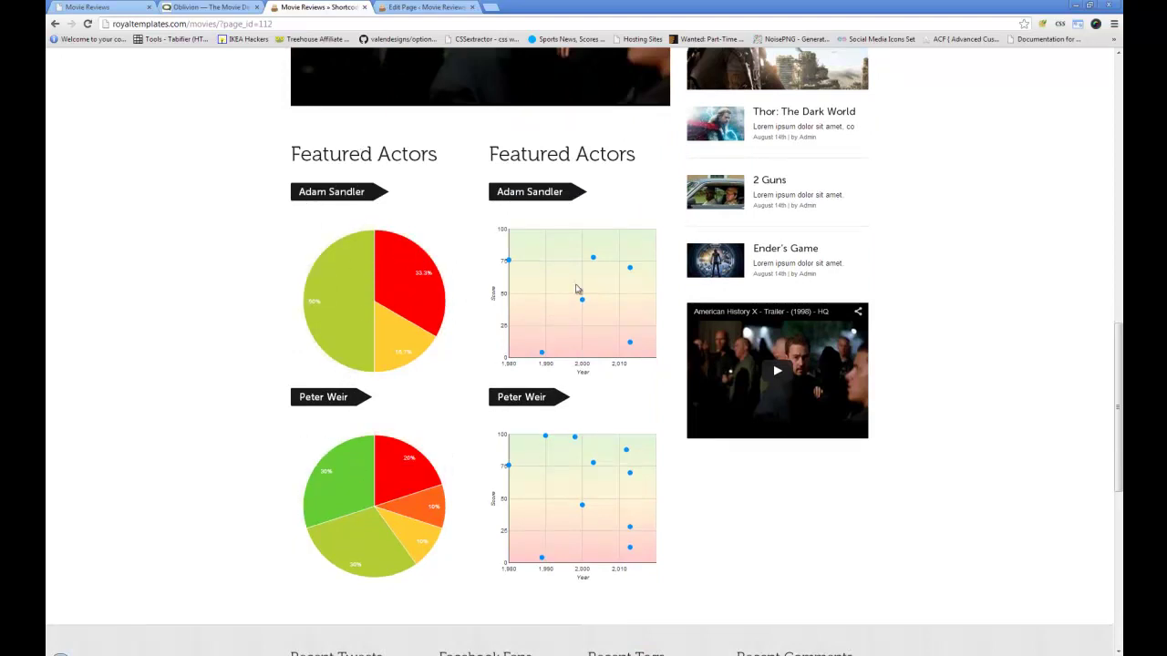
- Inspect the pie shortcode and its actor attribute with the adam-sandler slug in the Shortcodes page source
{"action": "left_click", "coordinate": [419, 7]}
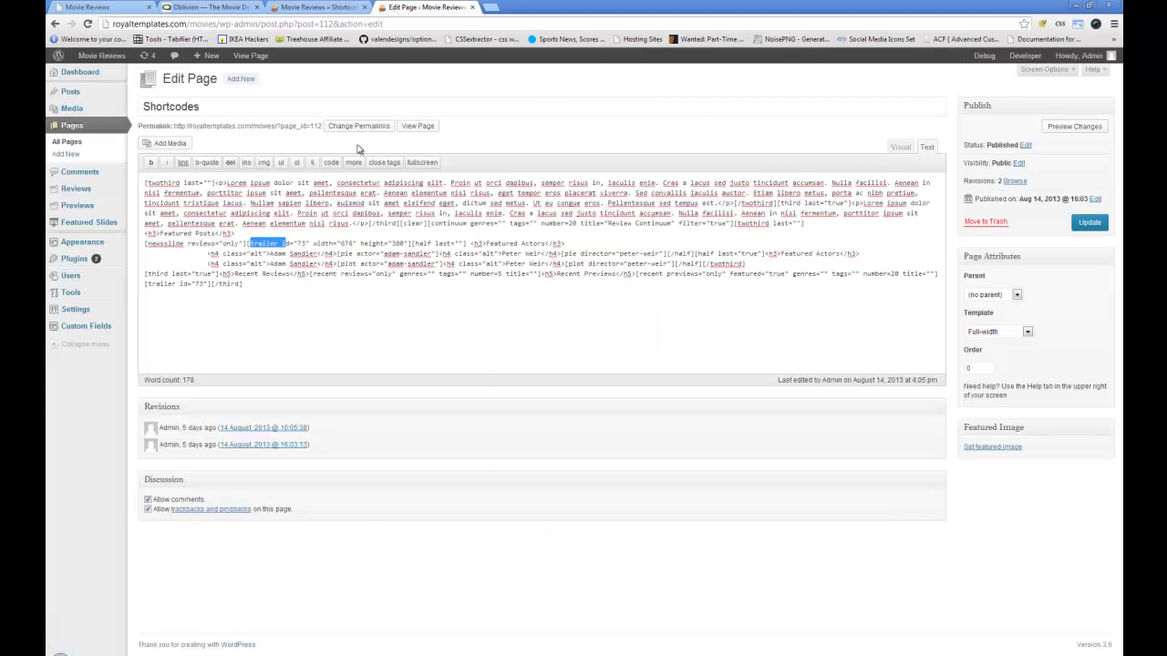
{"action": "left_click", "coordinate": [302, 243]}
{"action": "left_click_drag", "start_coordinate": [337, 254], "coordinate": [379, 255]}
{"action": "left_click_drag", "start_coordinate": [357, 255], "coordinate": [388, 254]}
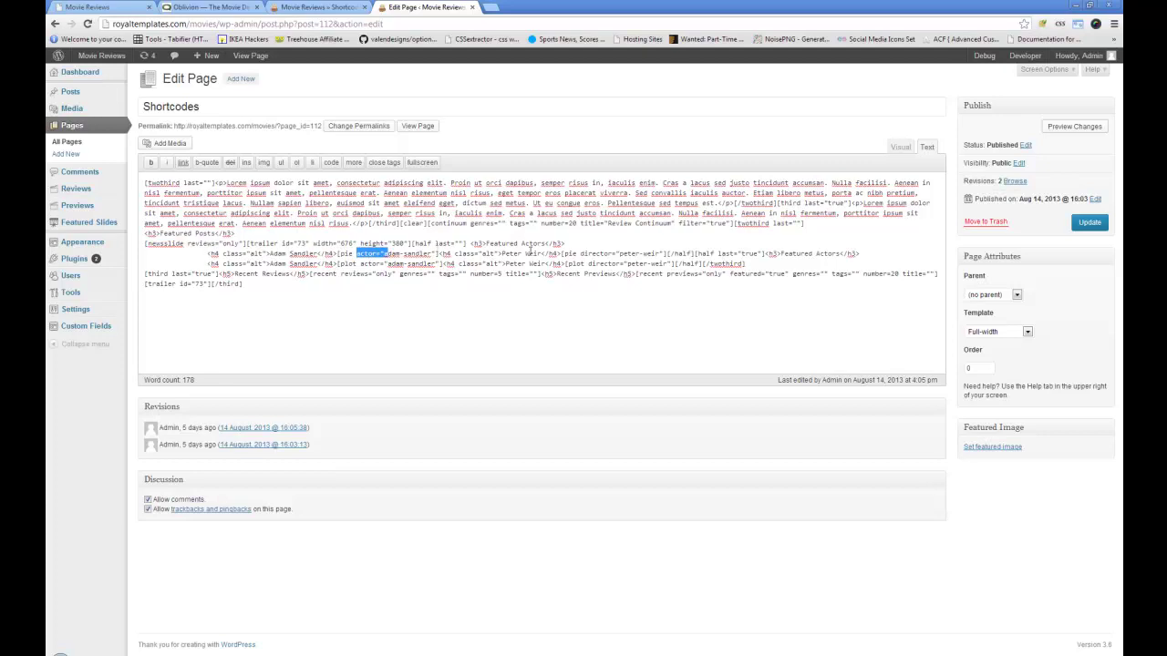
{"action": "left_click", "coordinate": [384, 255]}
{"action": "mouse_move", "coordinate": [83, 189]}
{"action": "left_click", "coordinate": [303, 6]}
{"action": "key", "text": "ctrl+Tab"}
- Compare the live Recent Reviews and Recent Previews lists with the recent shortcodes, including the featured="true" attribute
{"action": "left_click", "coordinate": [319, 6]}
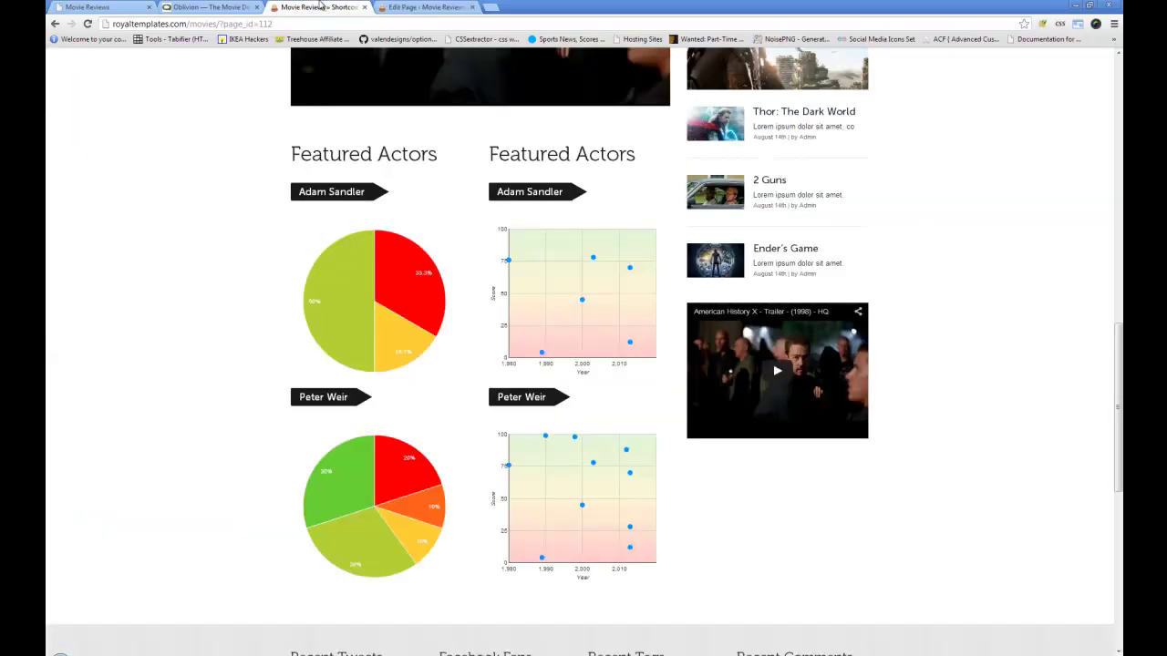
{"action": "scroll", "coordinate": [756, 260], "scroll_direction": "up", "scroll_amount": 7}
{"action": "scroll", "coordinate": [756, 260], "scroll_direction": "down", "scroll_amount": 3}
{"action": "key", "text": "ctrl+Tab"}
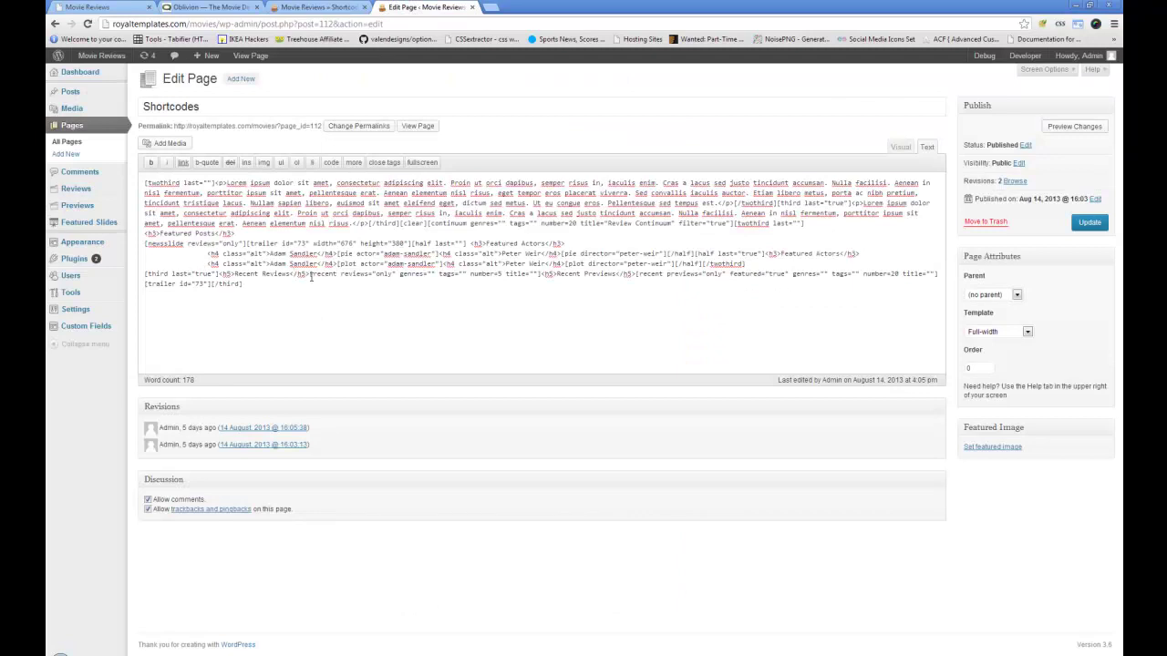
{"action": "left_click_drag", "start_coordinate": [310, 274], "coordinate": [345, 277]}
{"action": "left_click_drag", "start_coordinate": [730, 273], "coordinate": [784, 275]}
{"action": "left_click", "coordinate": [319, 7]}
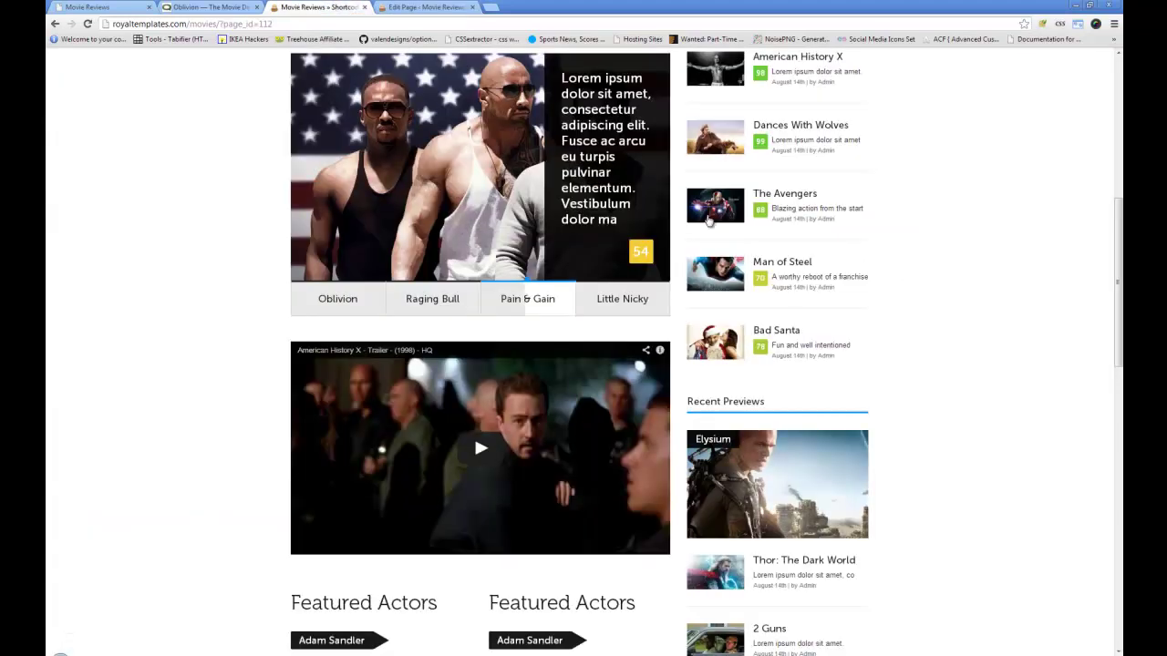
{"action": "scroll", "coordinate": [732, 368], "scroll_direction": "down", "scroll_amount": 1}
{"action": "scroll", "coordinate": [732, 369], "scroll_direction": "down", "scroll_amount": 1}
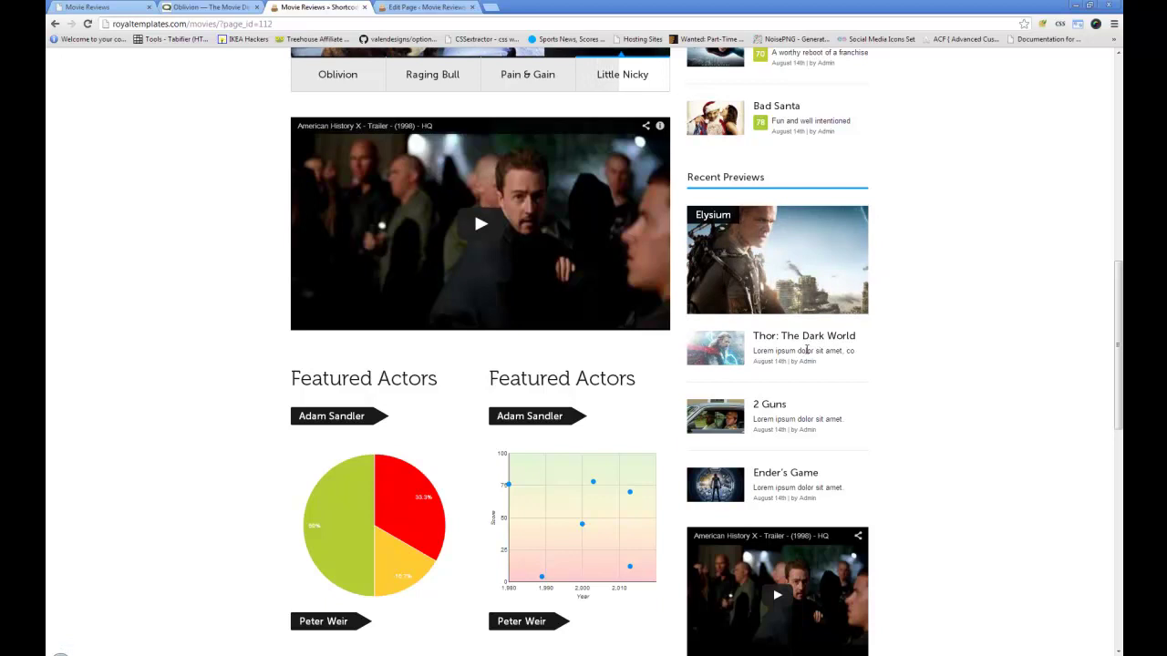
{"action": "scroll", "coordinate": [753, 299], "scroll_direction": "up", "scroll_amount": 4}
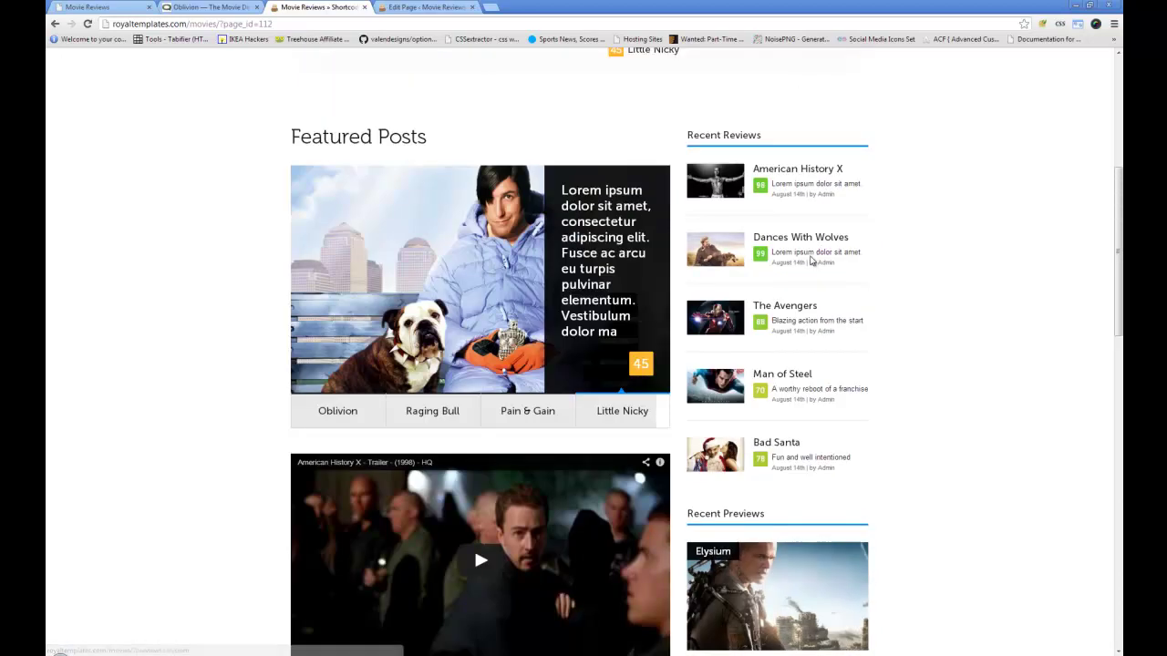
- Review the whole live Shortcodes page once more, along with the shortcode list and earlier sections in the documentation
{"action": "scroll", "coordinate": [647, 210], "scroll_direction": "down", "scroll_amount": 3}
{"action": "scroll", "coordinate": [659, 232], "scroll_direction": "down", "scroll_amount": 4}
{"action": "scroll", "coordinate": [657, 228], "scroll_direction": "up", "scroll_amount": 10}
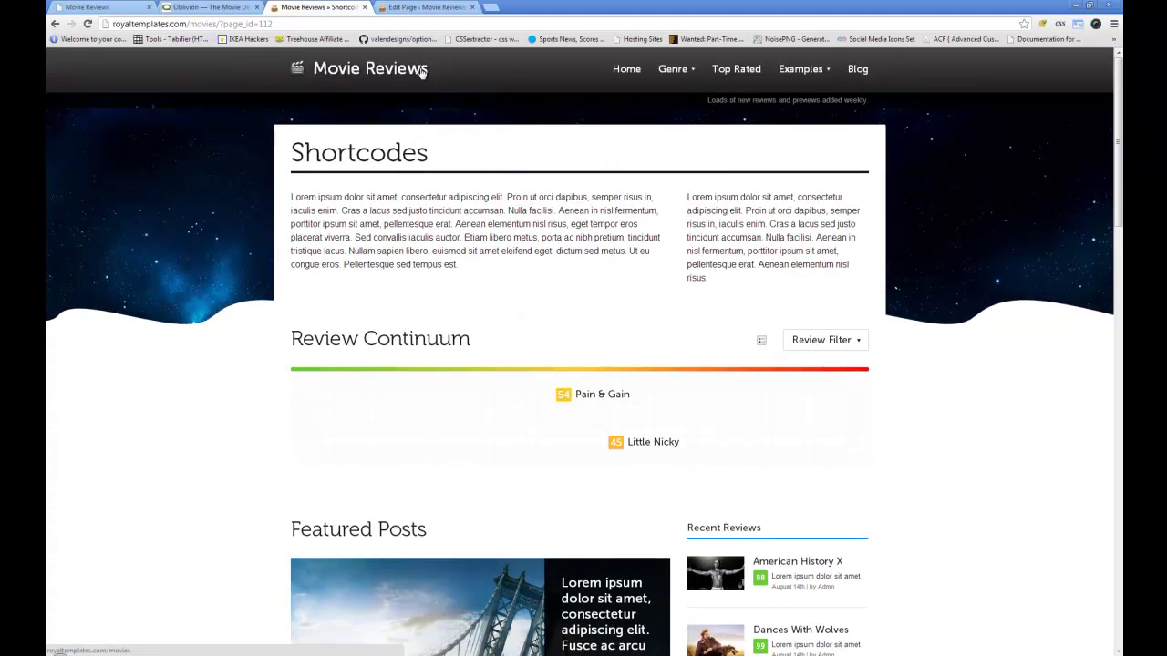
{"action": "scroll", "coordinate": [751, 361], "scroll_direction": "down", "scroll_amount": 6}
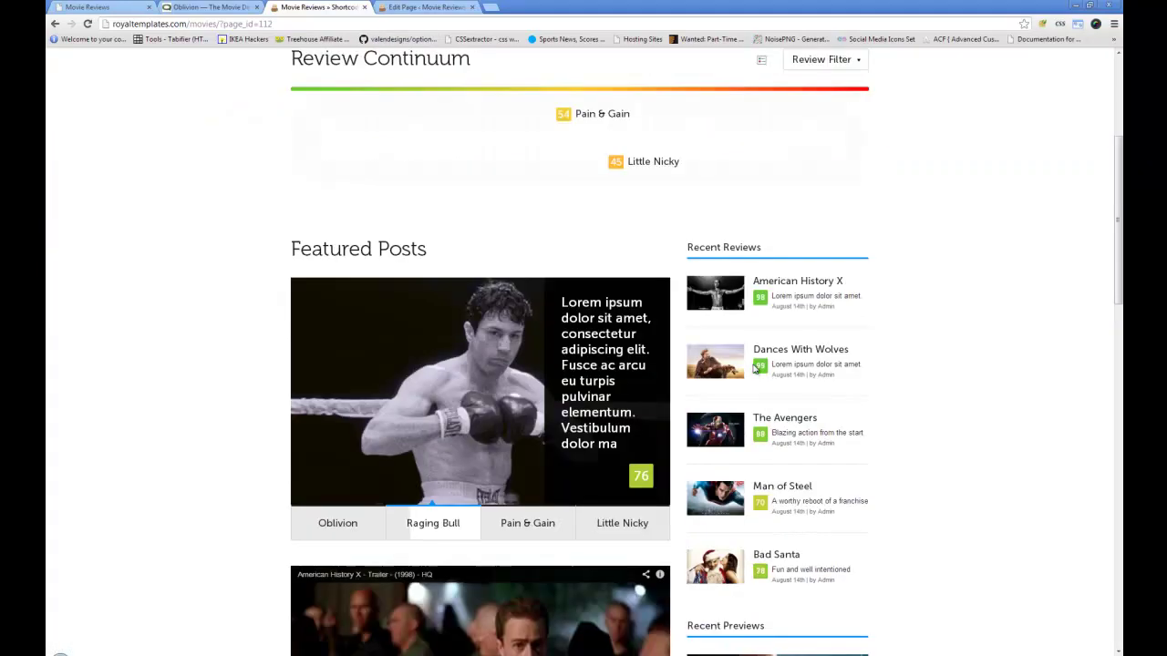
{"action": "scroll", "coordinate": [752, 361], "scroll_direction": "down", "scroll_amount": 1}
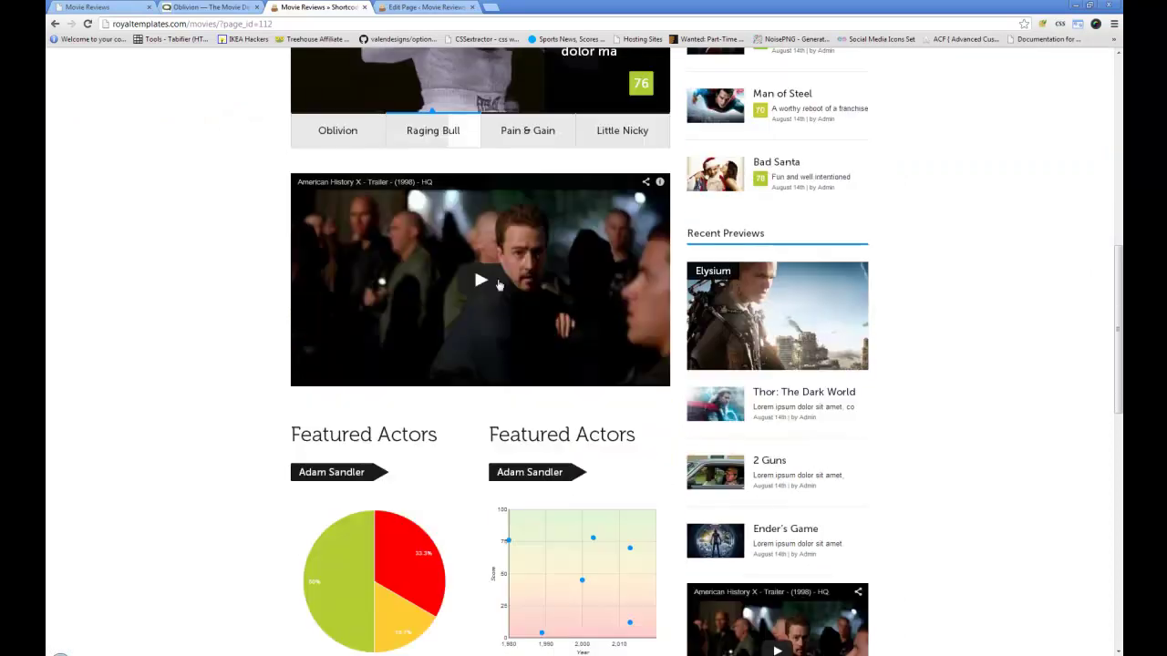
{"action": "left_click", "coordinate": [103, 7]}
{"action": "scroll", "coordinate": [432, 329], "scroll_direction": "down", "scroll_amount": 2}
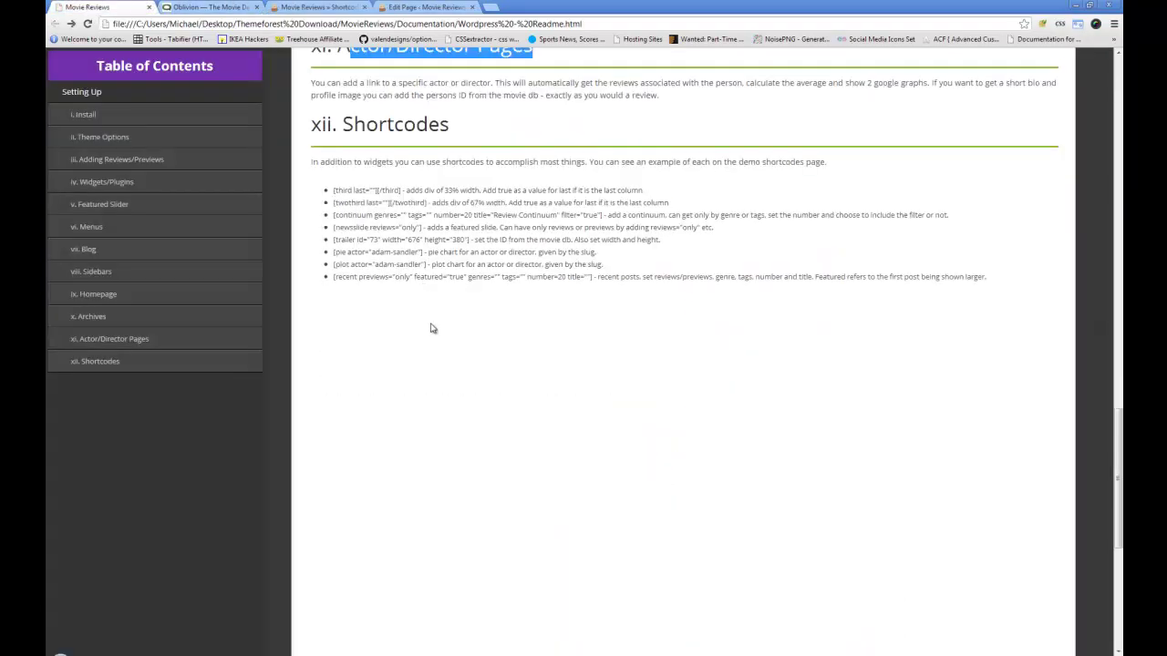
{"action": "scroll", "coordinate": [432, 329], "scroll_direction": "up", "scroll_amount": 5}
{"action": "scroll", "coordinate": [424, 307], "scroll_direction": "up", "scroll_amount": 2}
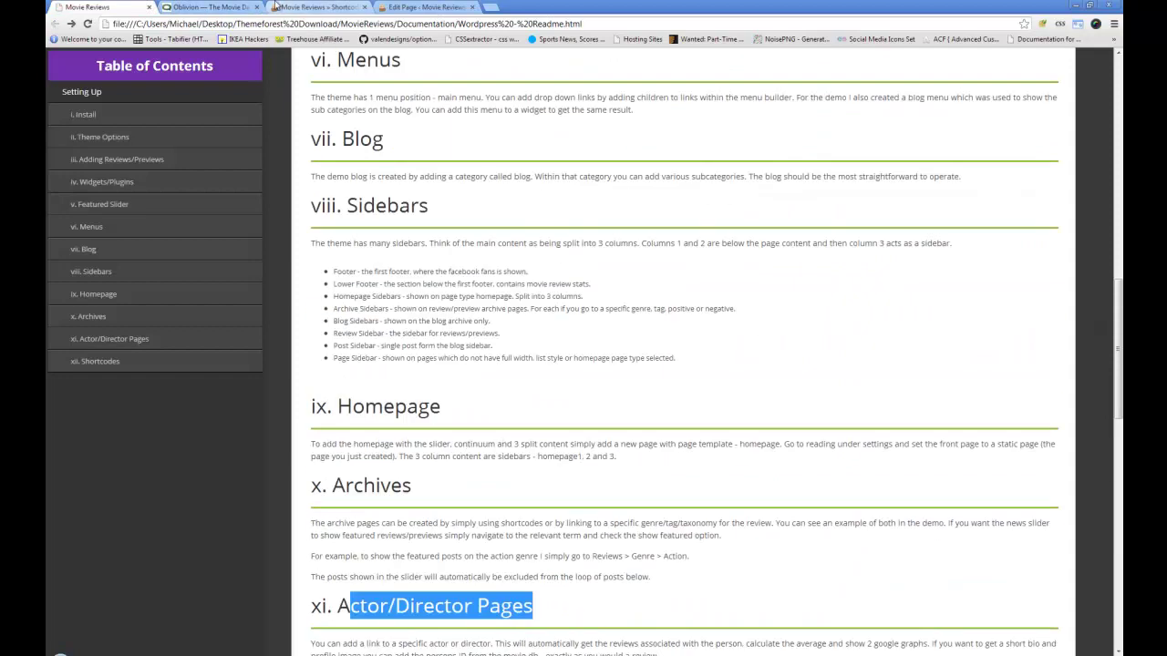
- Open the Top Rated page on the live site
{"action": "left_click", "coordinate": [317, 6]}
{"action": "scroll", "coordinate": [301, 101], "scroll_direction": "up", "scroll_amount": 7}
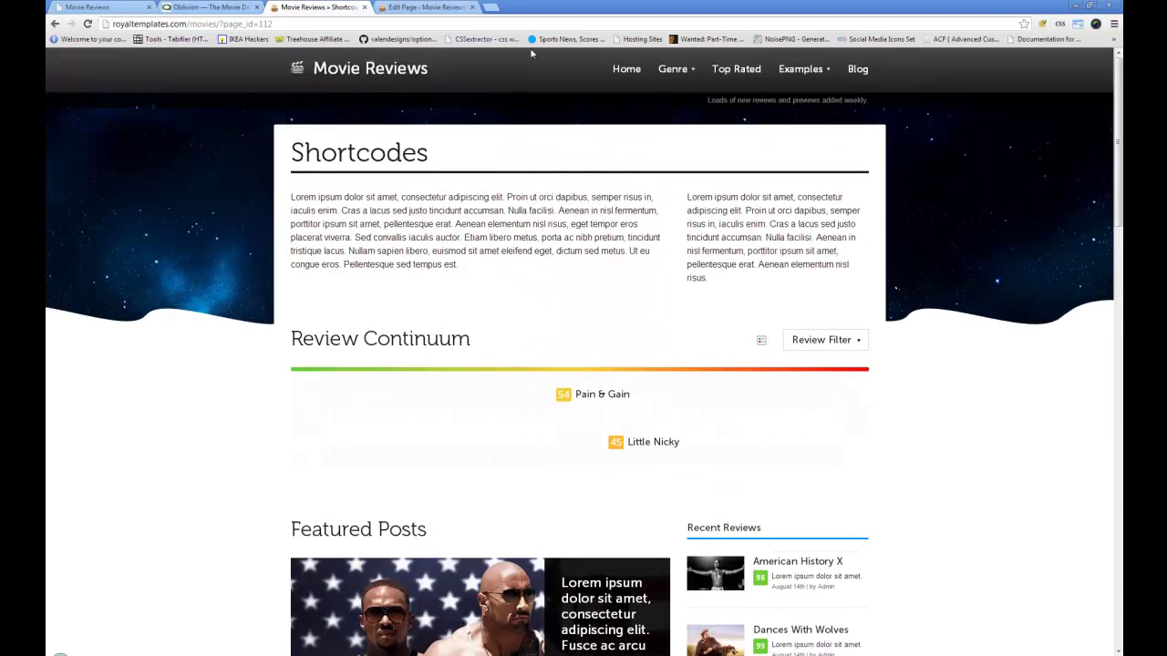
{"action": "left_click", "coordinate": [743, 71]}
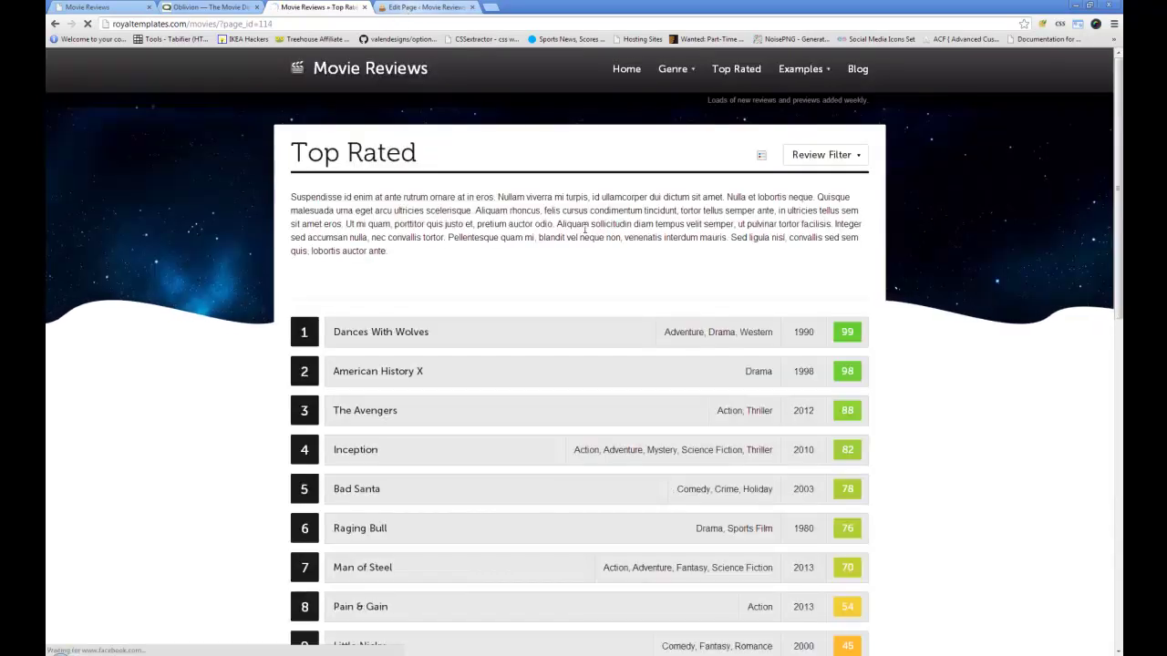
- Open the Top Rated page for editing and examine its genres, tags, number to show and ordering settings
{"action": "left_click", "coordinate": [418, 7]}
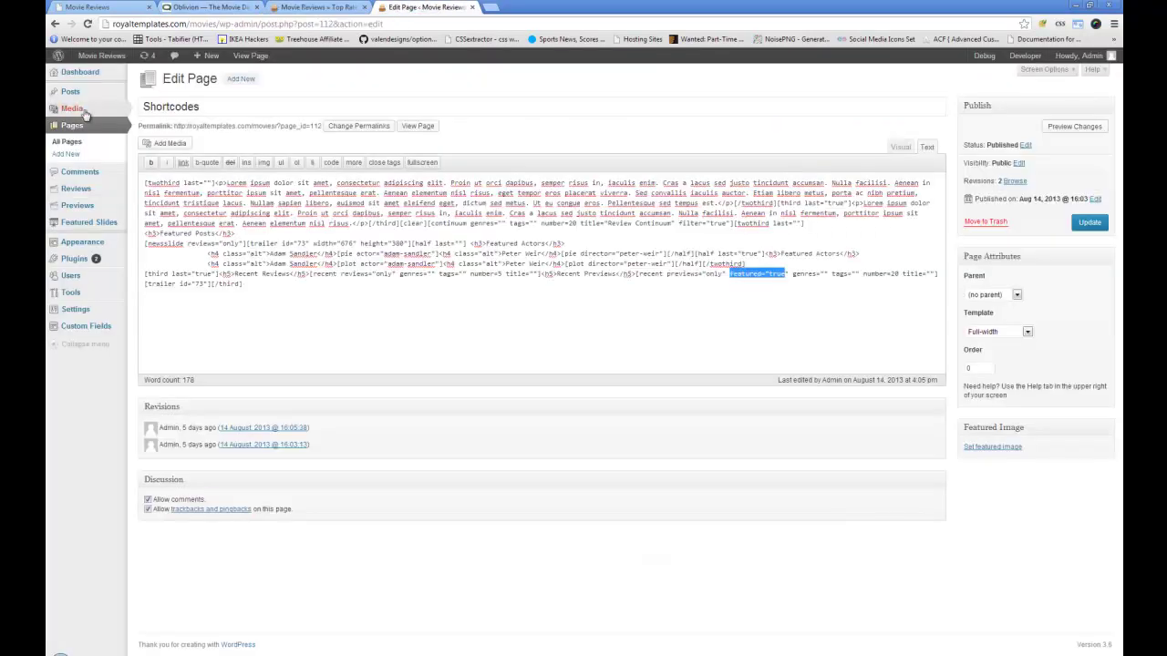
{"action": "left_click", "coordinate": [73, 126]}
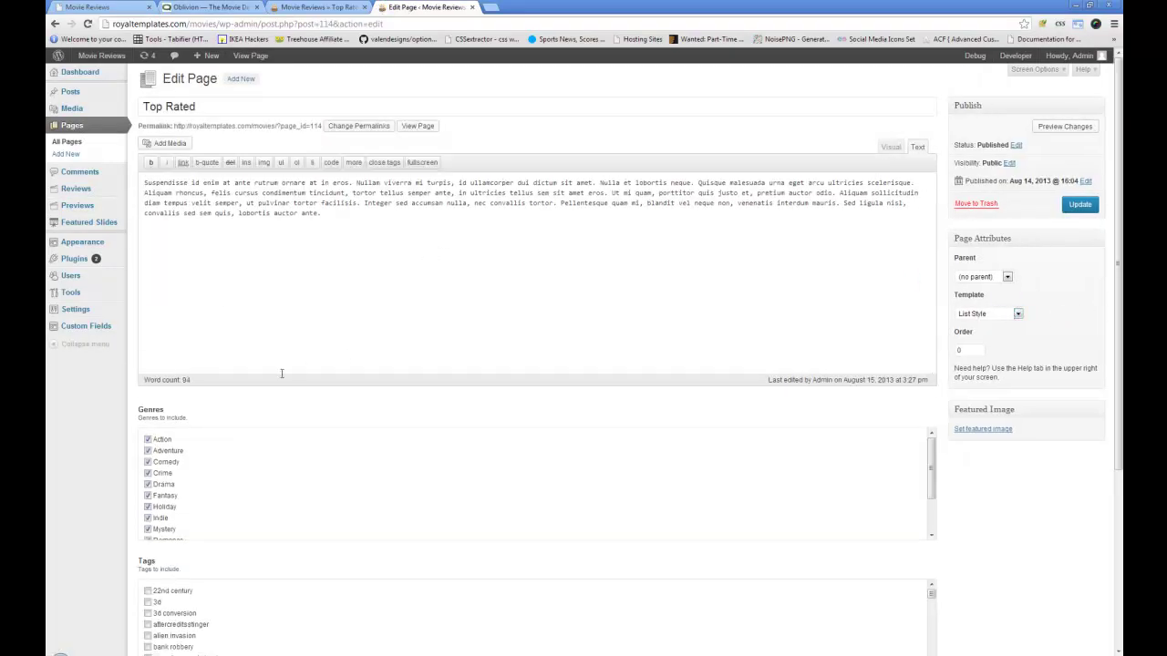
{"action": "scroll", "coordinate": [282, 373], "scroll_direction": "down", "scroll_amount": 3}
{"action": "left_click_drag", "start_coordinate": [1120, 381], "coordinate": [1120, 437]}
{"action": "left_click_drag", "start_coordinate": [931, 242], "coordinate": [931, 206]}
{"action": "scroll", "coordinate": [702, 346], "scroll_direction": "down", "scroll_amount": 3}
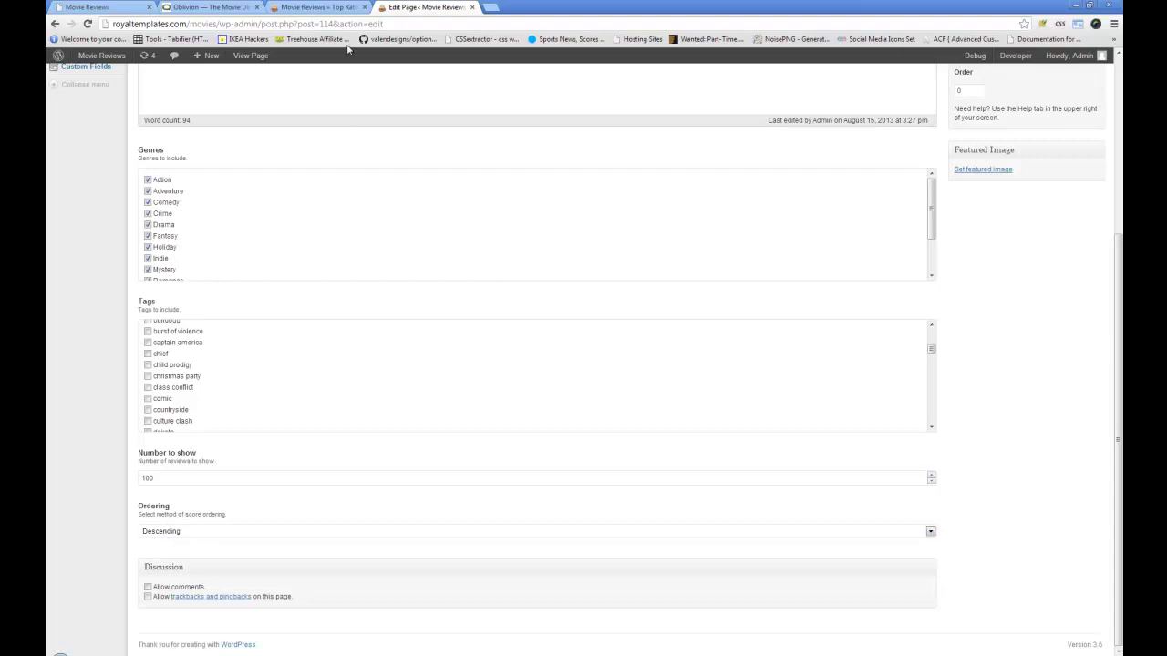
- Examine the ranked review list and the review filter on the live Top Rated page
{"action": "left_click", "coordinate": [310, 6]}
{"action": "scroll", "coordinate": [630, 161], "scroll_direction": "down", "scroll_amount": 1}
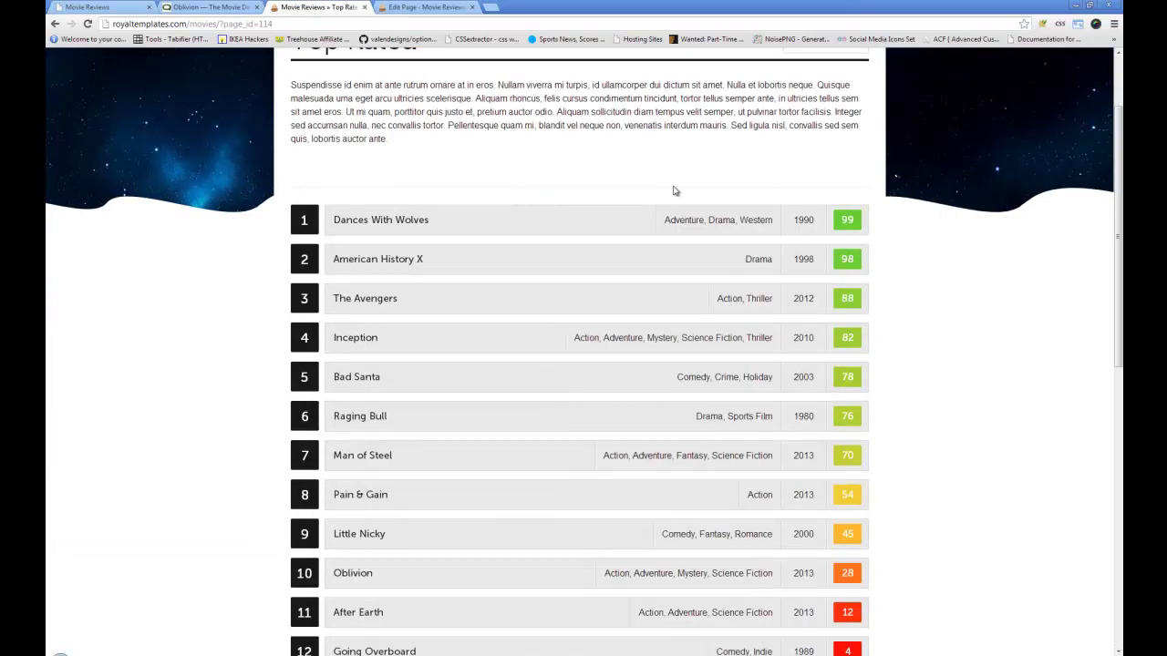
{"action": "scroll", "coordinate": [670, 338], "scroll_direction": "down", "scroll_amount": 2}
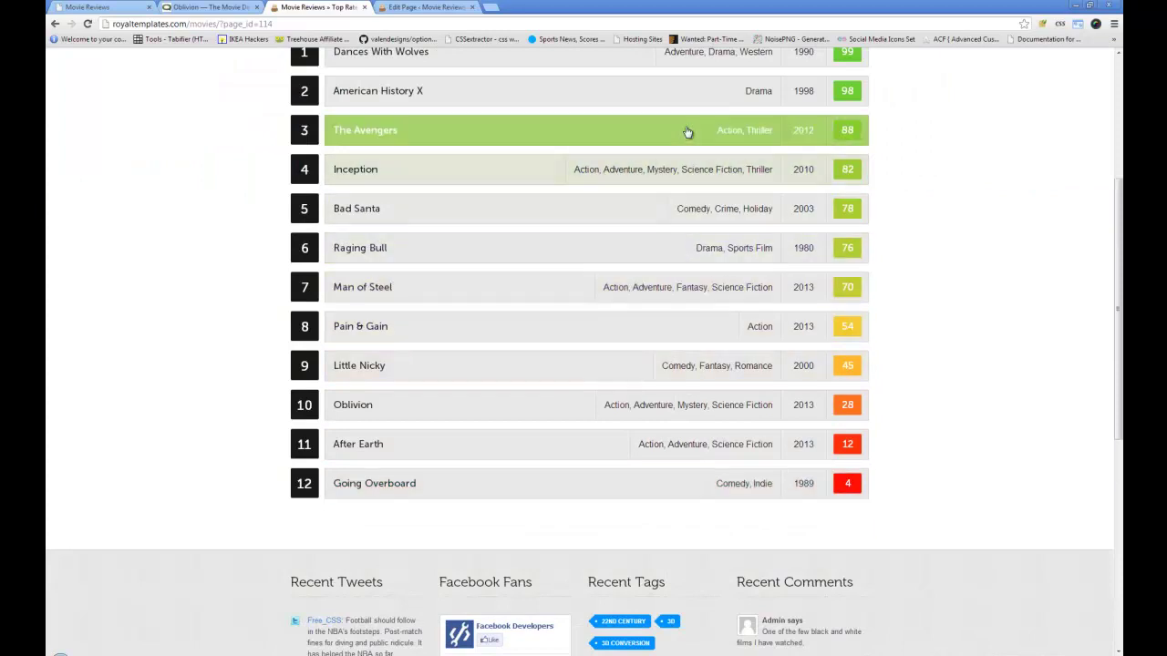
{"action": "scroll", "coordinate": [688, 132], "scroll_direction": "up", "scroll_amount": 1}
{"action": "scroll", "coordinate": [612, 148], "scroll_direction": "up", "scroll_amount": 2}
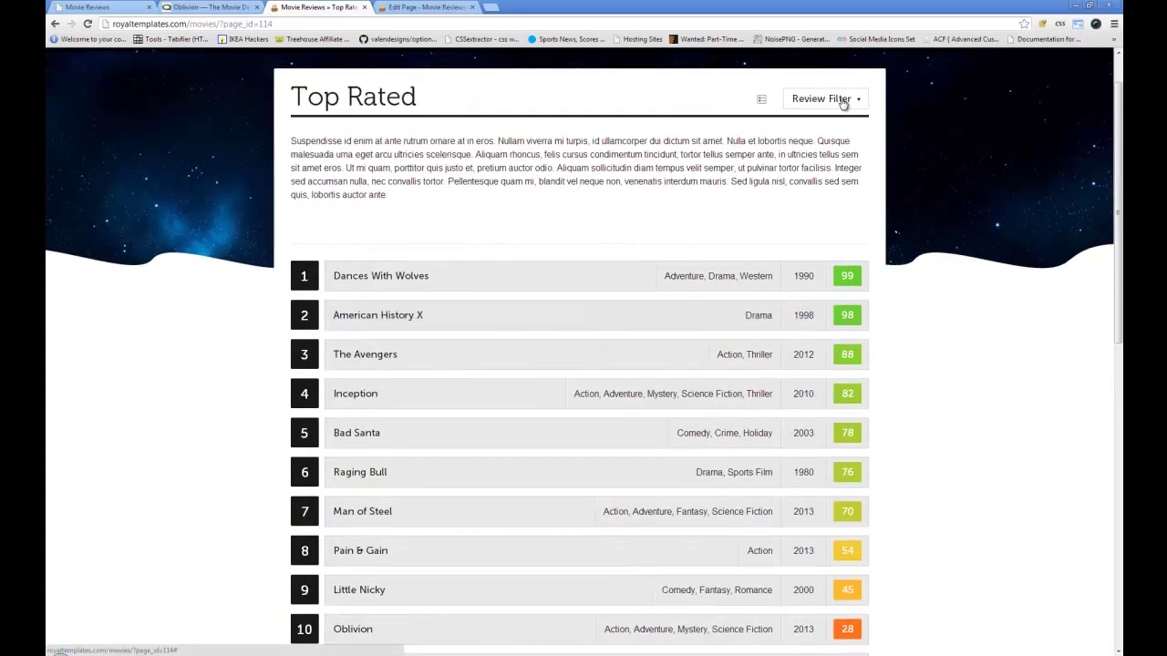
{"action": "scroll", "coordinate": [739, 190], "scroll_direction": "up", "scroll_amount": 1}
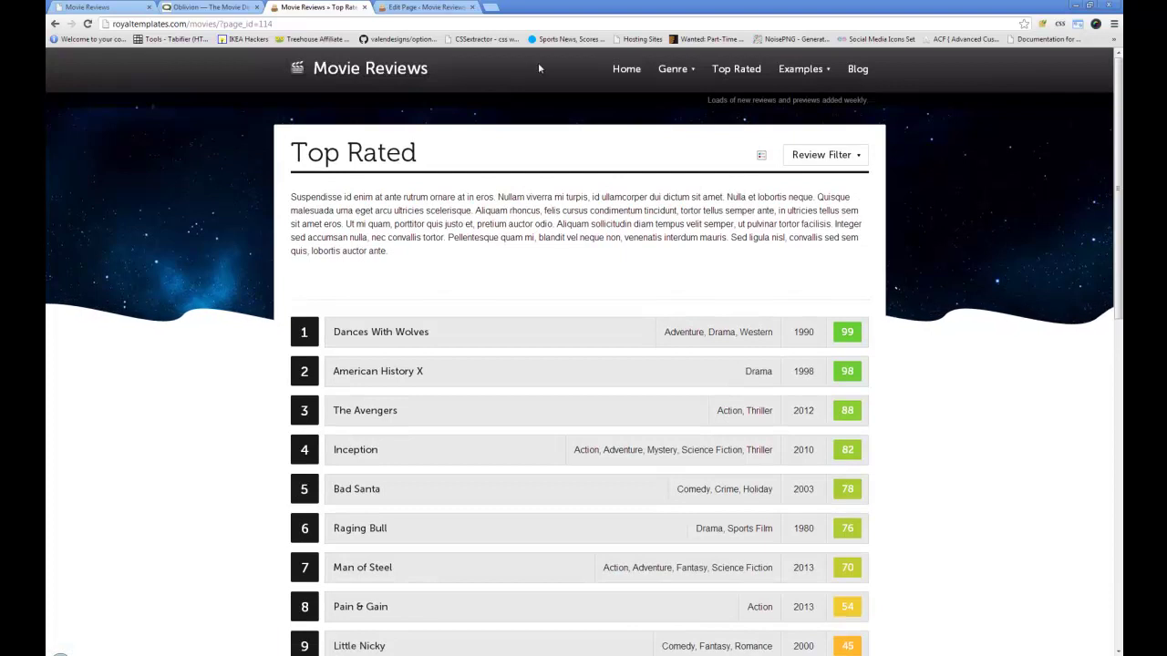
- Check the available page templates in the Top Rated page's attributes, keeping List Style, and compare with the live page
{"action": "left_click", "coordinate": [397, 7]}
{"action": "scroll", "coordinate": [954, 252], "scroll_direction": "up", "scroll_amount": 2}
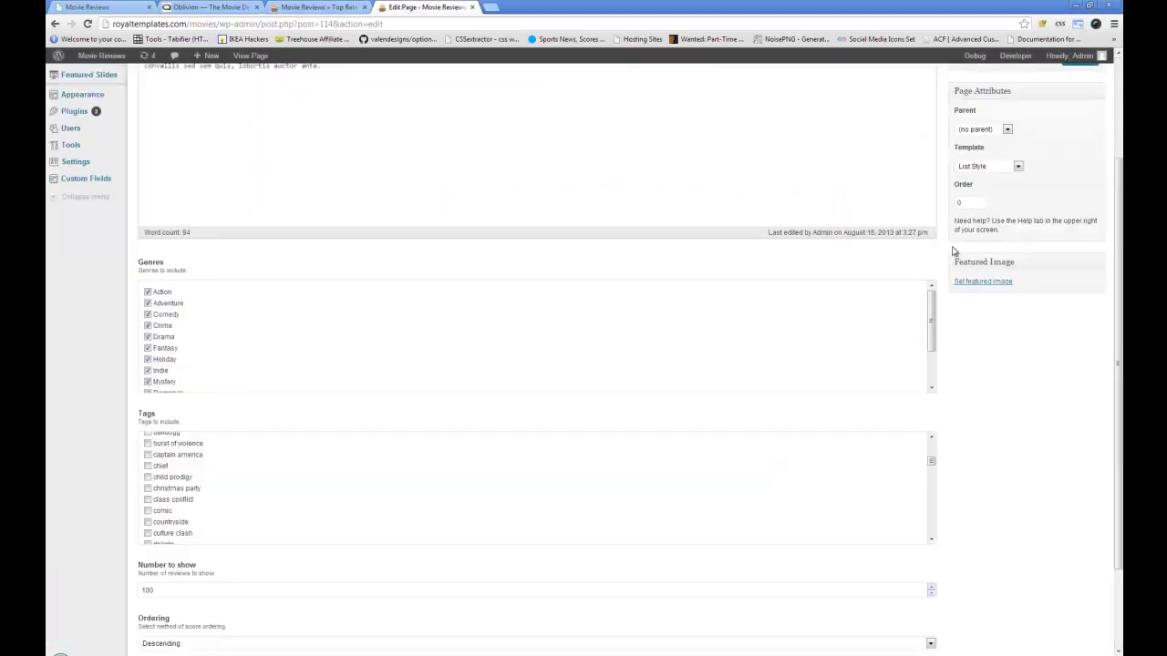
{"action": "left_click", "coordinate": [996, 166]}
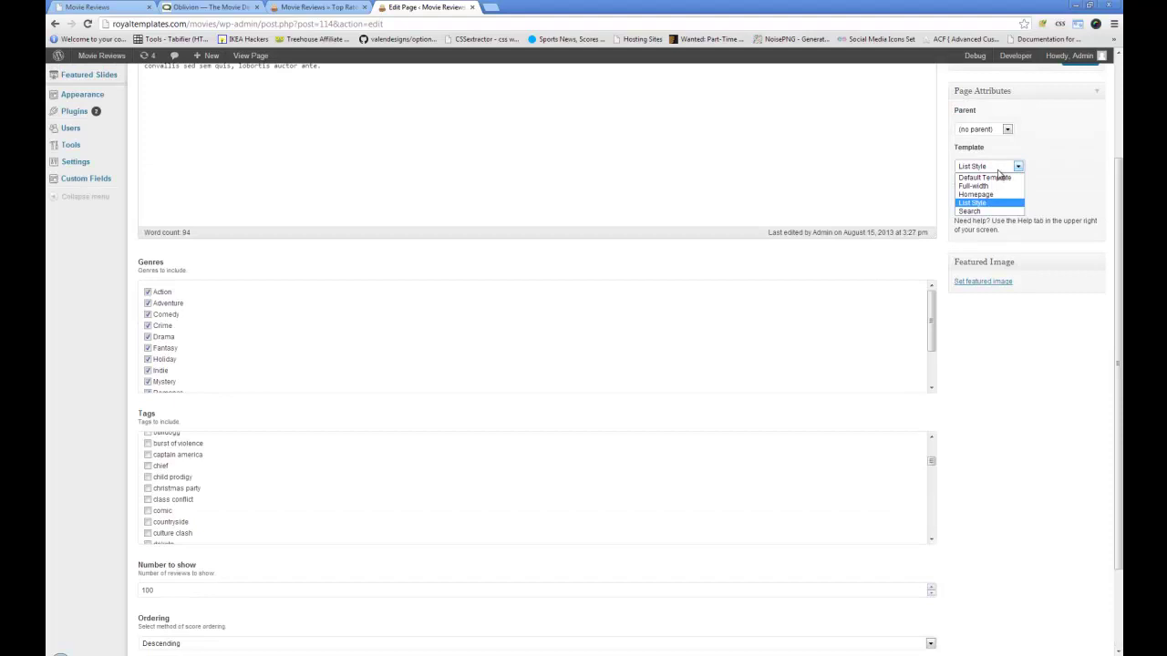
{"action": "left_click", "coordinate": [319, 8]}
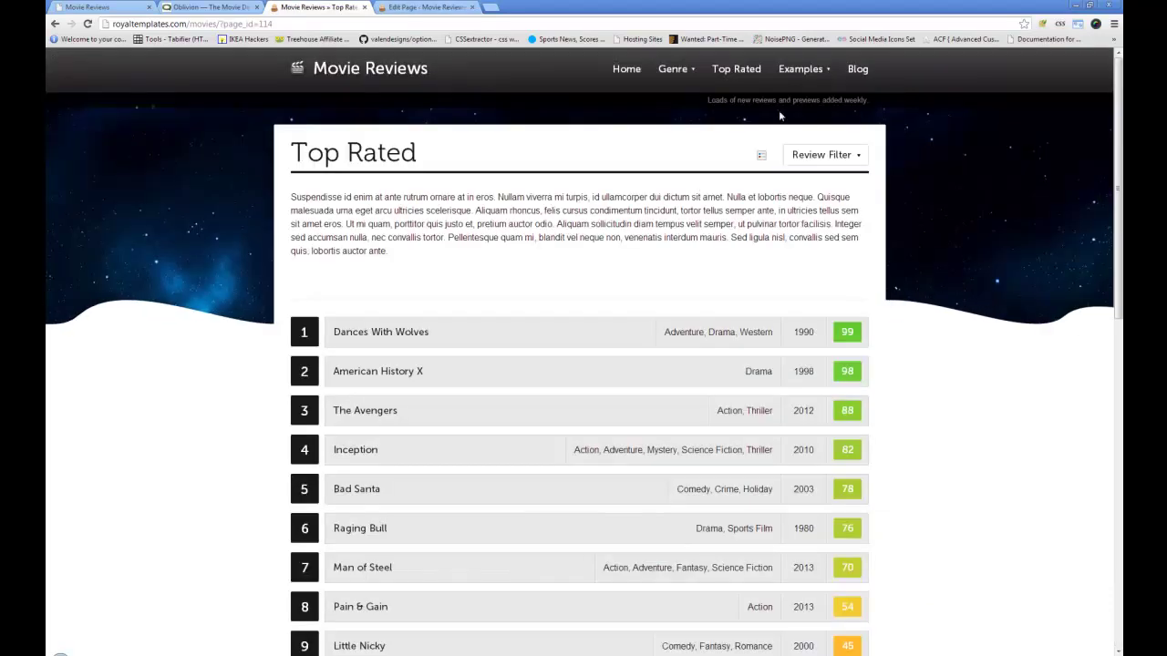
{"action": "left_click", "coordinate": [424, 8]}
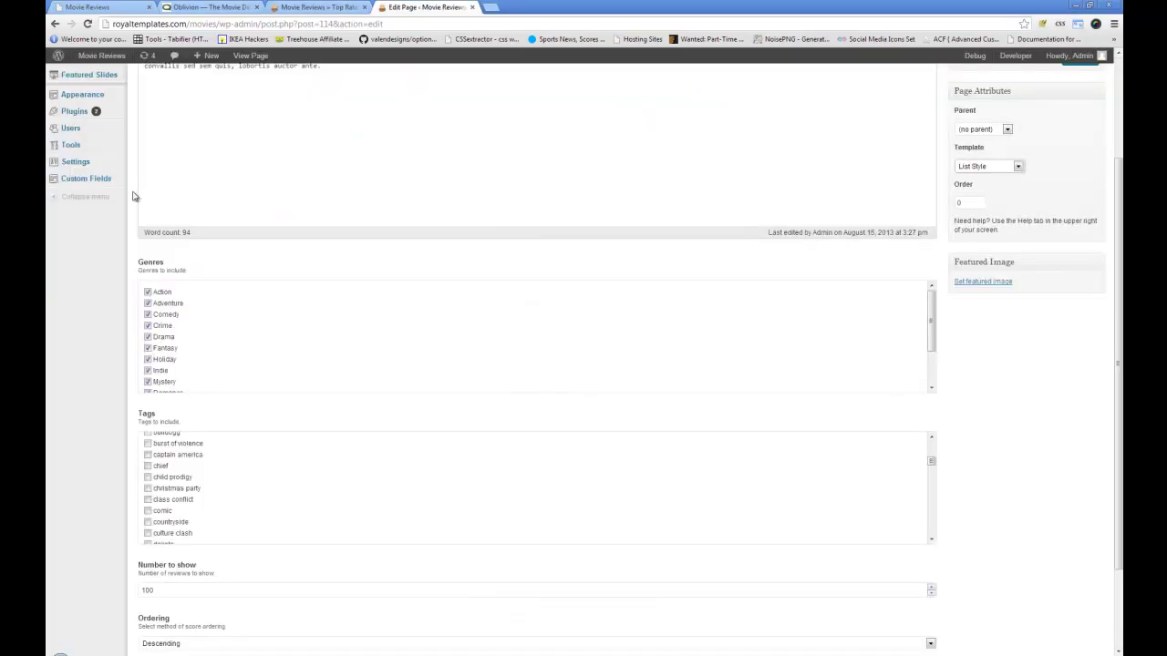
- Show the list of all pages in the admin, and return to the live Top Rated page
{"action": "scroll", "coordinate": [76, 139], "scroll_direction": "up", "scroll_amount": 2}
{"action": "left_click", "coordinate": [75, 141]}
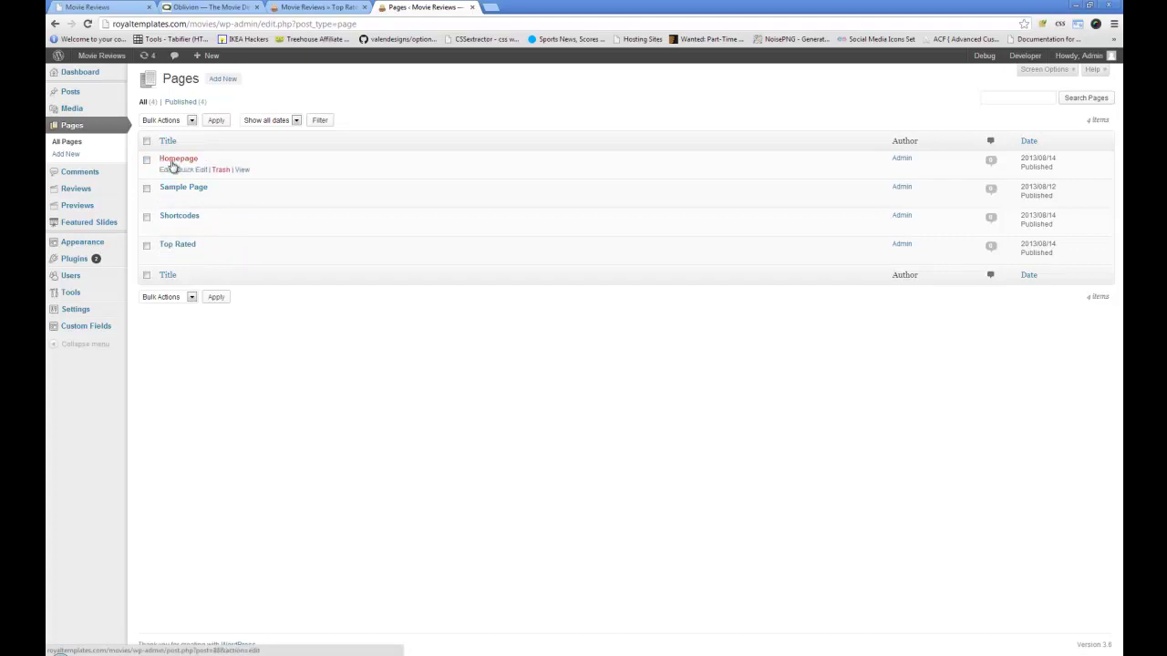
{"action": "left_click", "coordinate": [306, 5]}
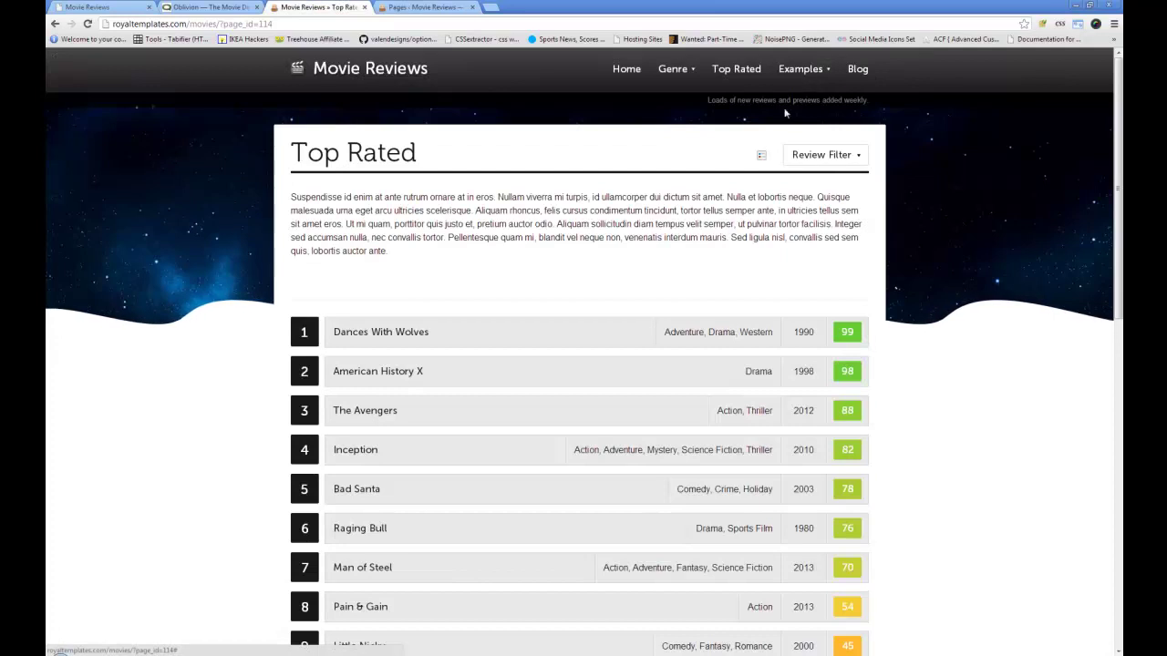
- Start a new page titled "Search" and show the page templates available for it
{"action": "left_click", "coordinate": [419, 7]}
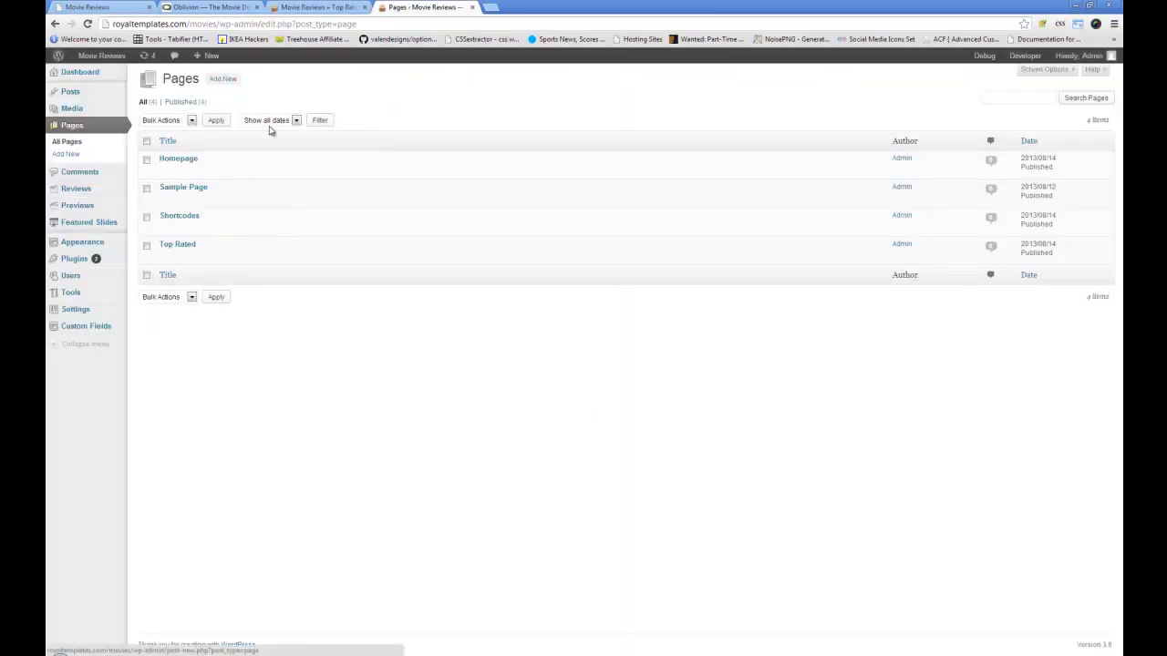
{"action": "left_click", "coordinate": [221, 88]}
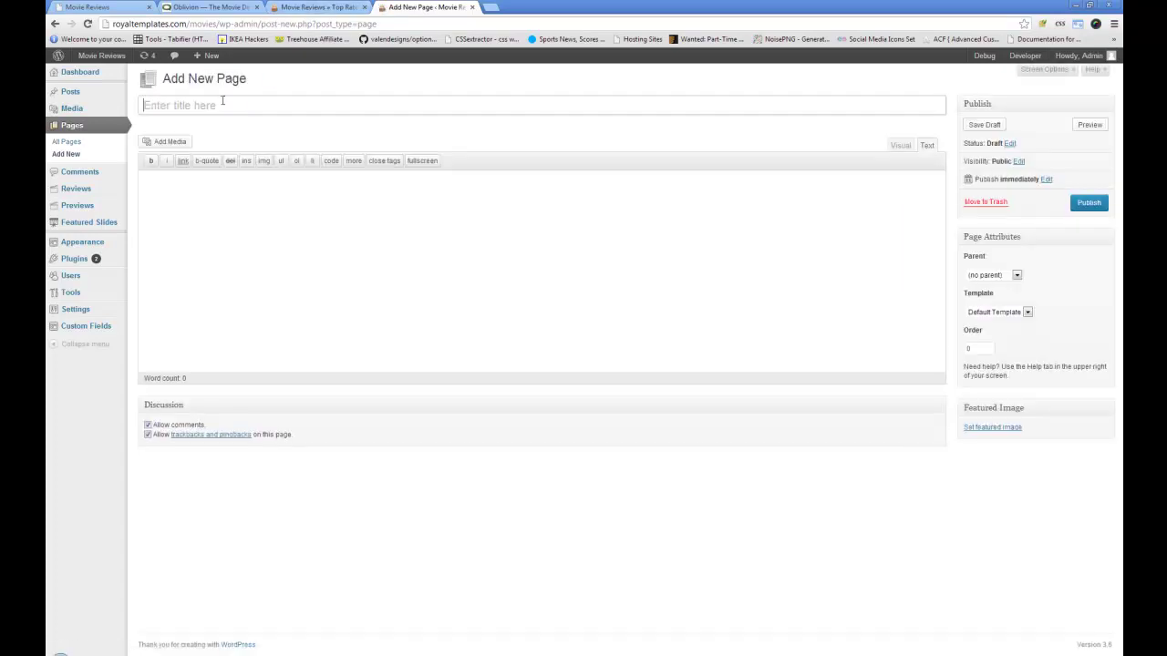
{"action": "type", "text": "Search"}
{"action": "left_click", "coordinate": [305, 260]}
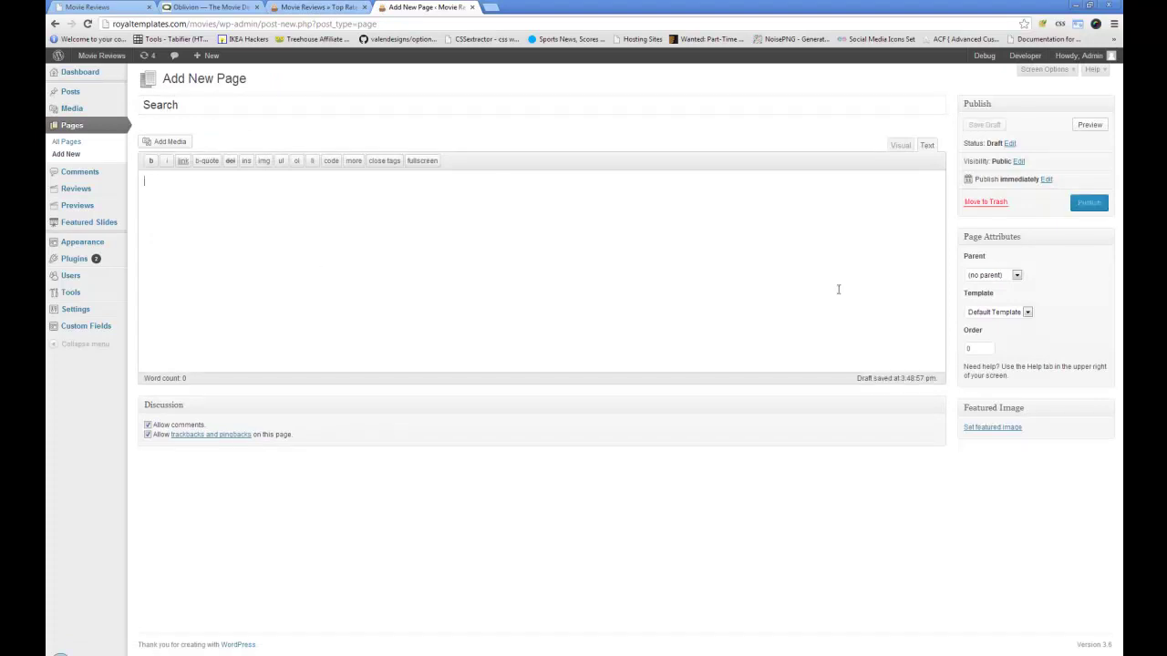
{"action": "left_click", "coordinate": [997, 313]}
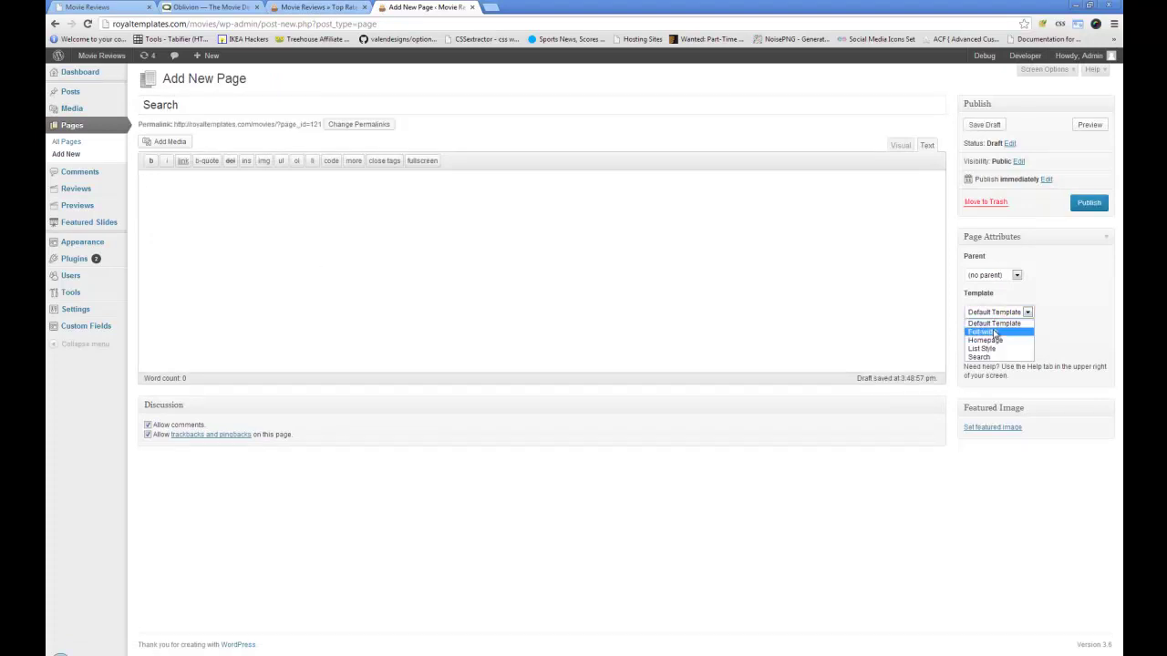
- Check the theme documentation from the sidebars section through to shortcodes, and return to the live Top Rated page
{"action": "left_click", "coordinate": [324, 6]}
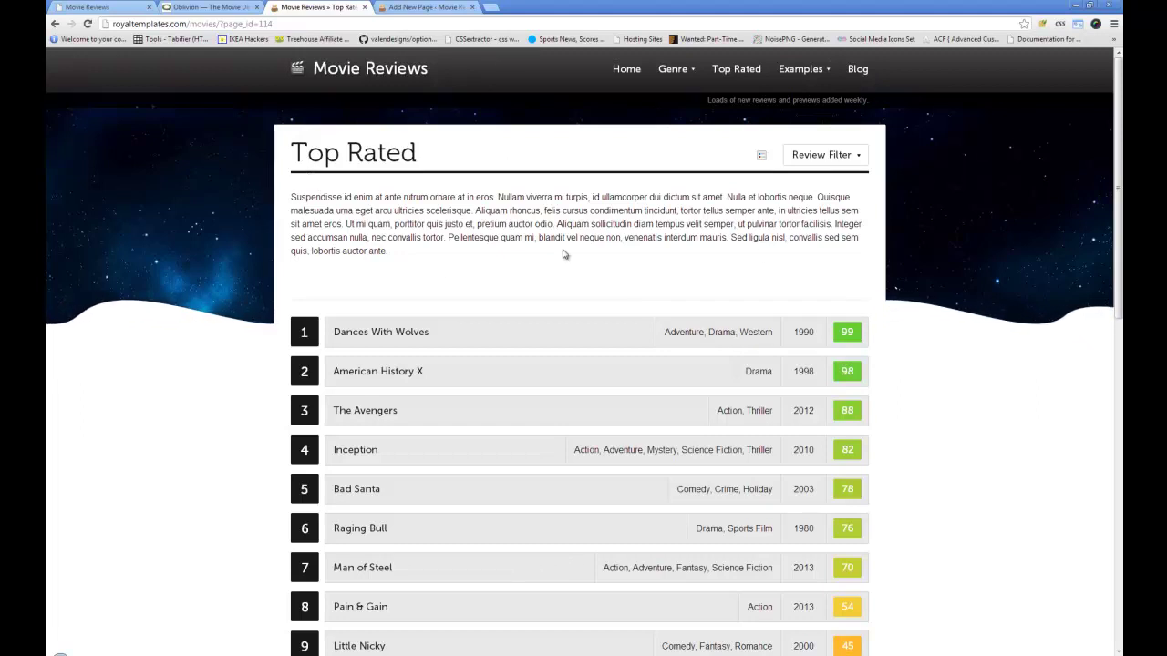
{"action": "left_click", "coordinate": [91, 6]}
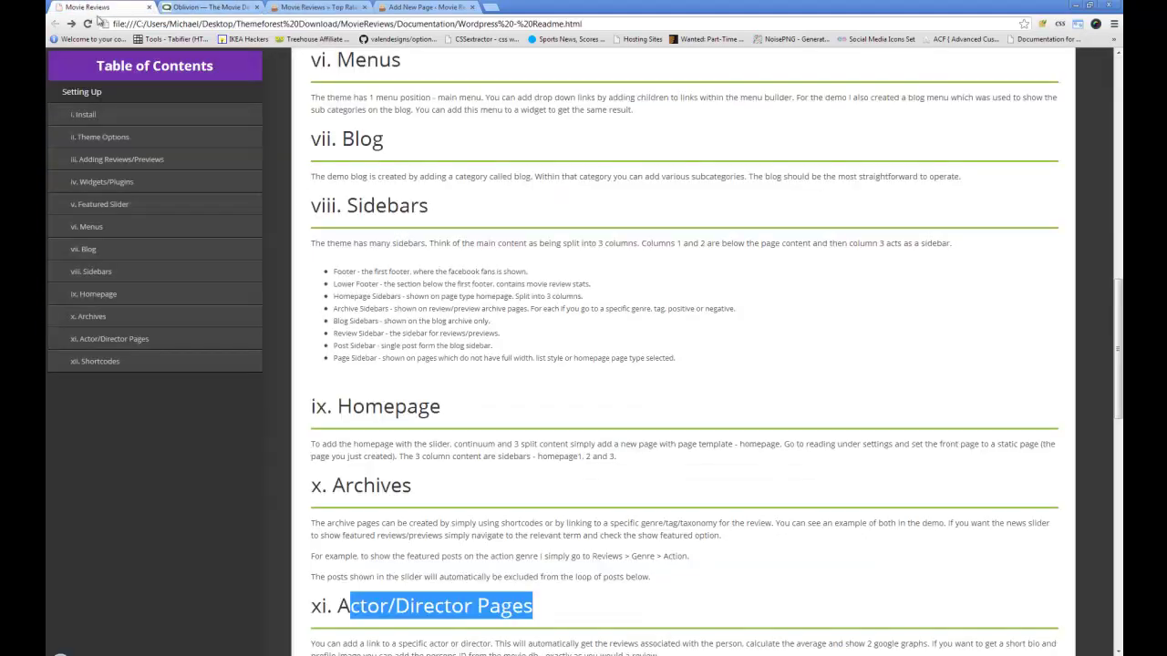
{"action": "scroll", "coordinate": [314, 211], "scroll_direction": "down", "scroll_amount": 1}
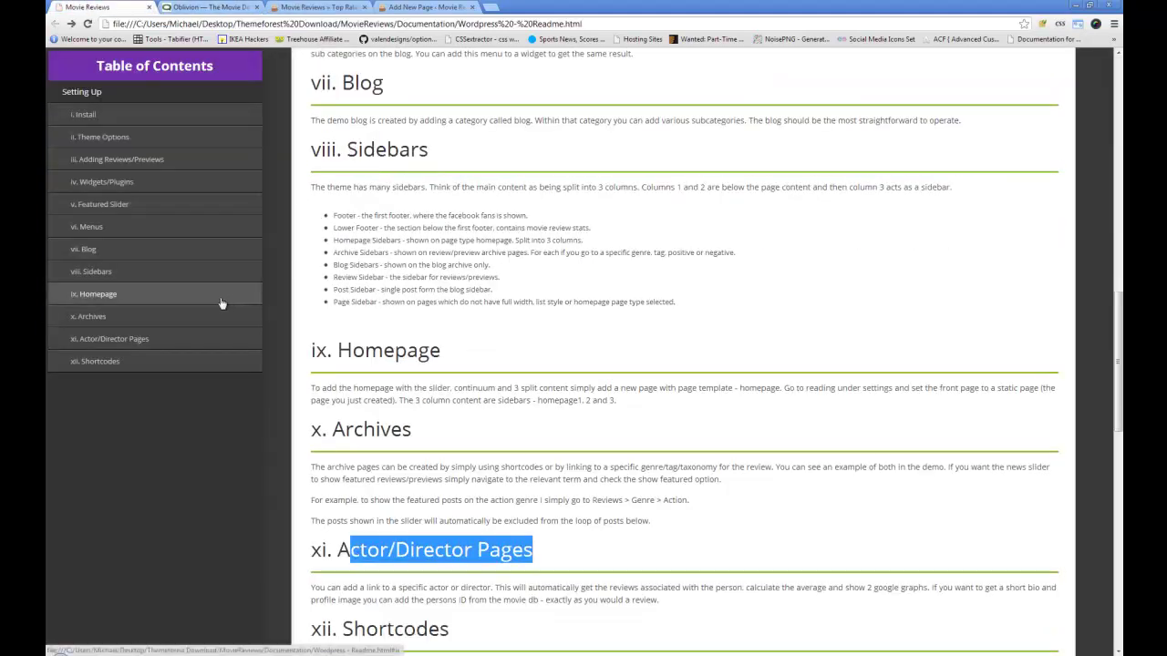
{"action": "left_click", "coordinate": [212, 8]}
{"action": "left_click", "coordinate": [313, 8]}
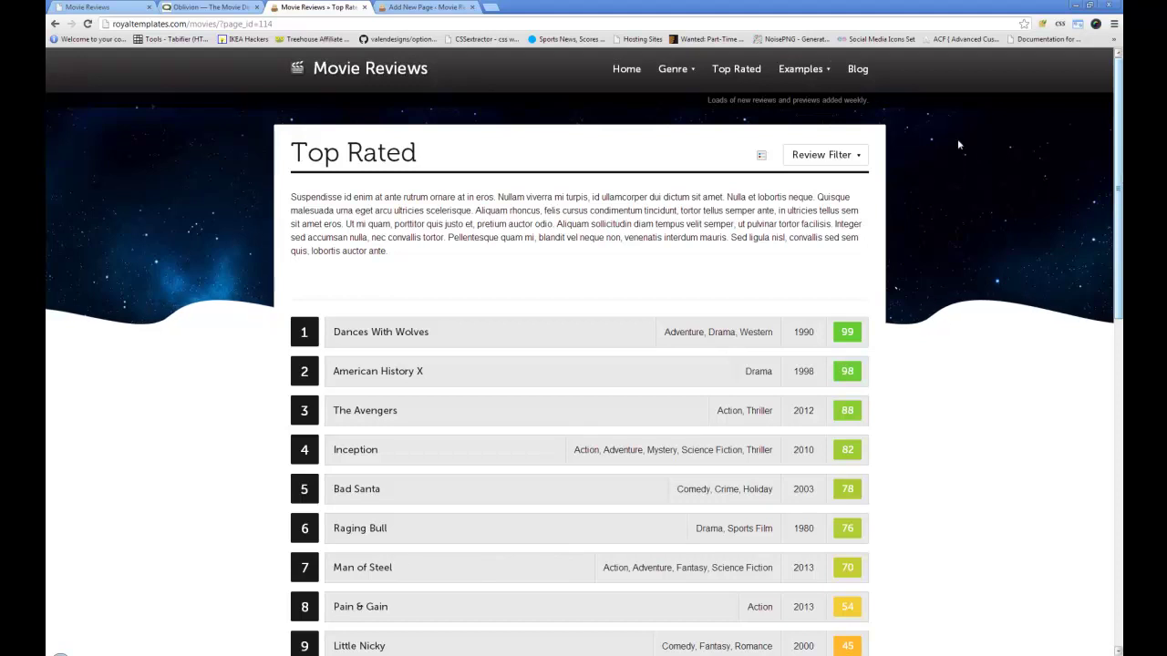
- Examine the footer and lower footer widgets on the live Top Rated page
{"action": "left_click_drag", "start_coordinate": [1119, 177], "coordinate": [1116, 319]}
{"action": "scroll", "coordinate": [1060, 334], "scroll_direction": "down", "scroll_amount": 2}
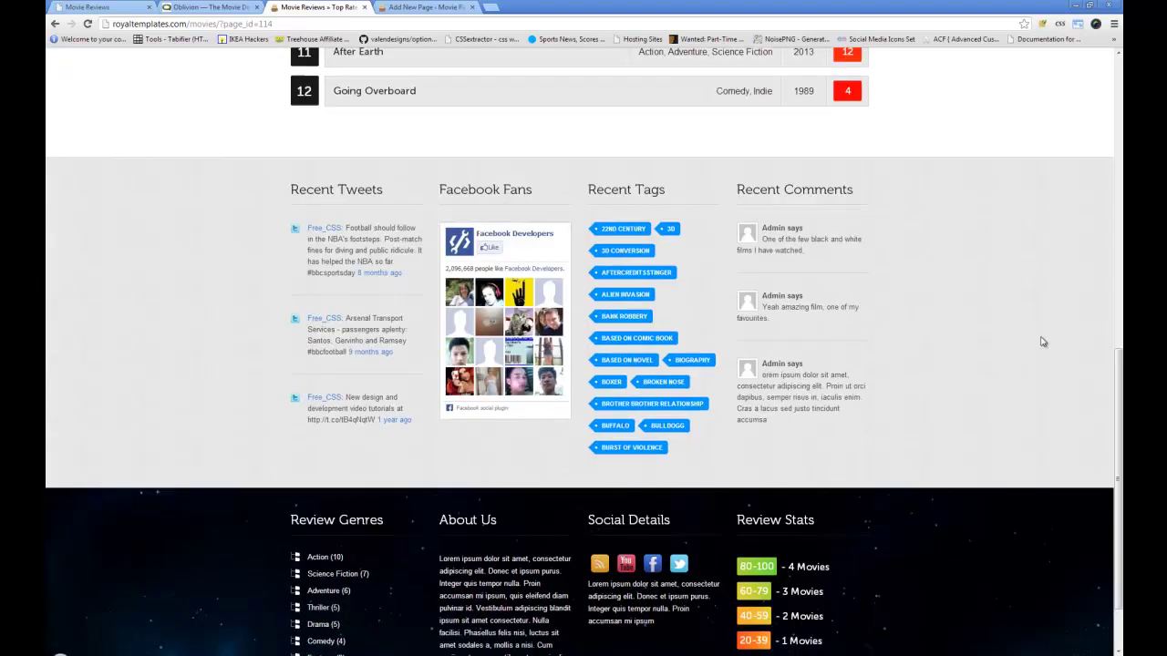
{"action": "scroll", "coordinate": [630, 486], "scroll_direction": "down", "scroll_amount": 1}
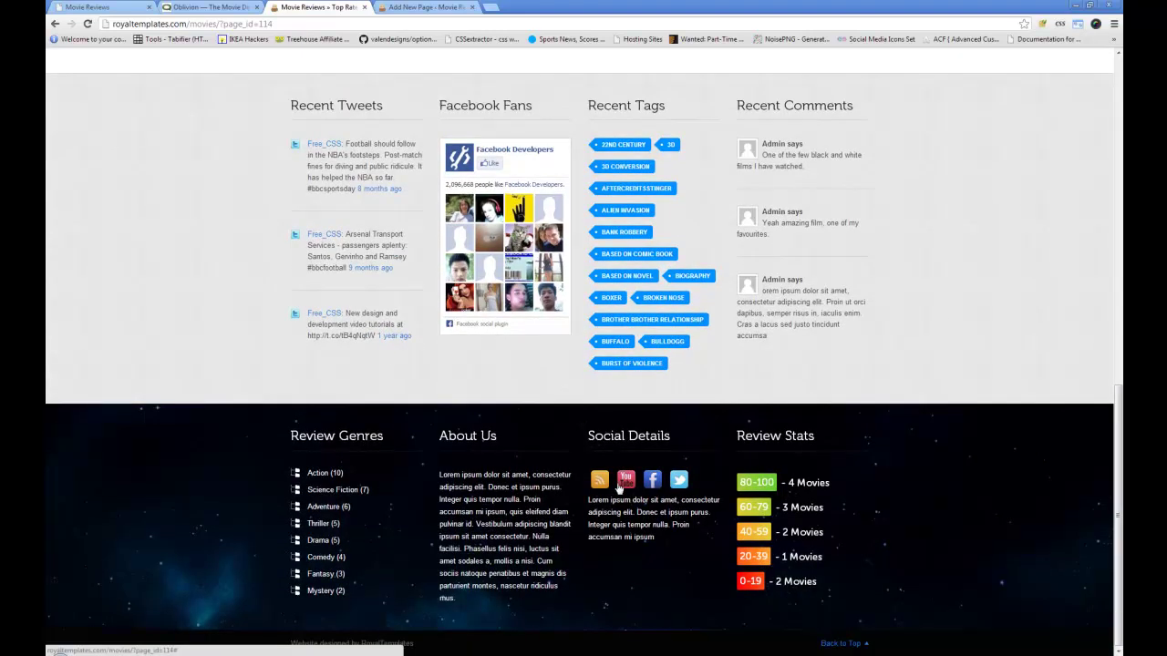
{"action": "left_click_drag", "start_coordinate": [1119, 538], "coordinate": [1120, 214]}
- Open the live site's homepage and examine the Latest Review Continuum and the Previews and Reviews columns
{"action": "left_click", "coordinate": [360, 81]}
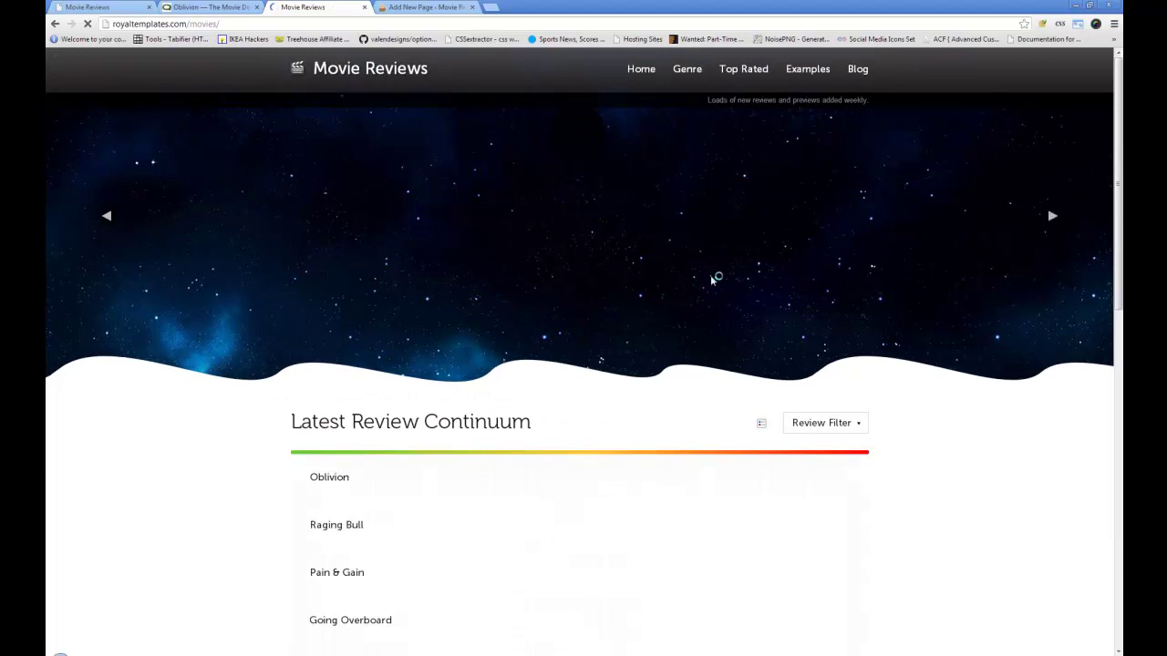
{"action": "left_click_drag", "start_coordinate": [1120, 113], "coordinate": [1121, 240]}
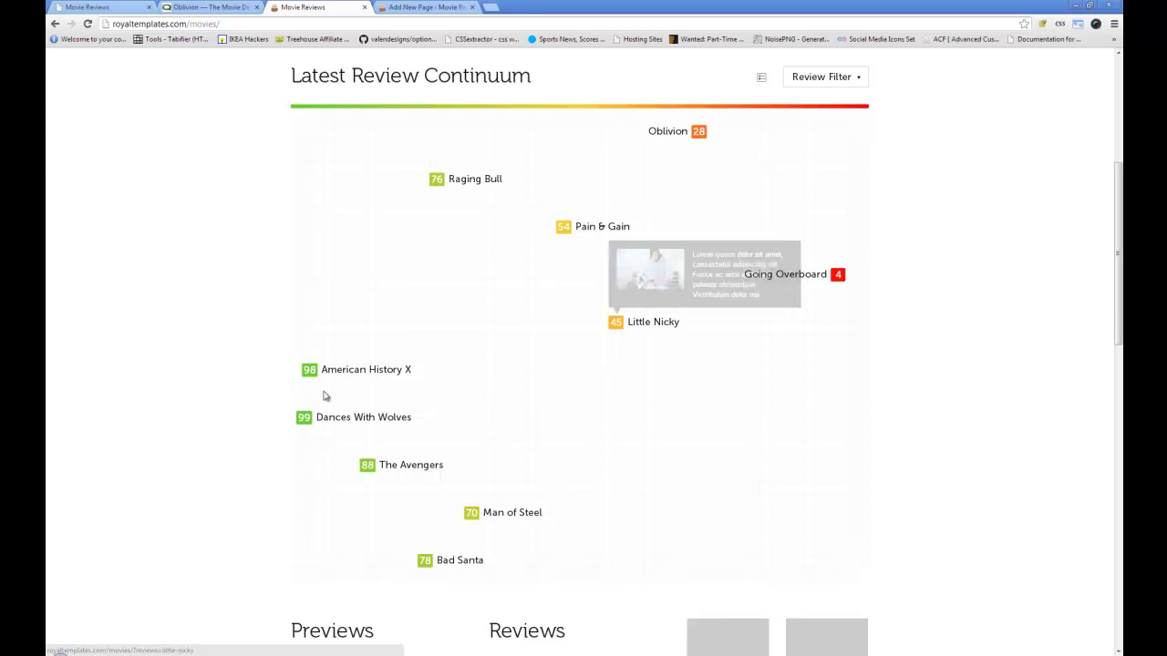
{"action": "scroll", "coordinate": [512, 261], "scroll_direction": "down", "scroll_amount": 5}
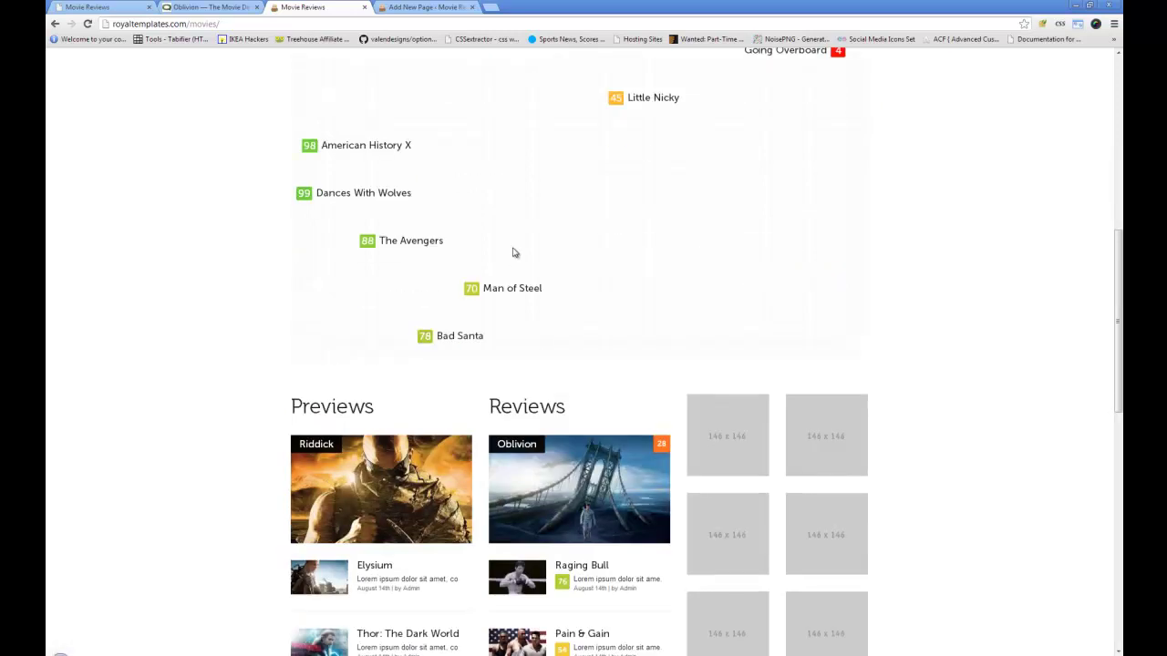